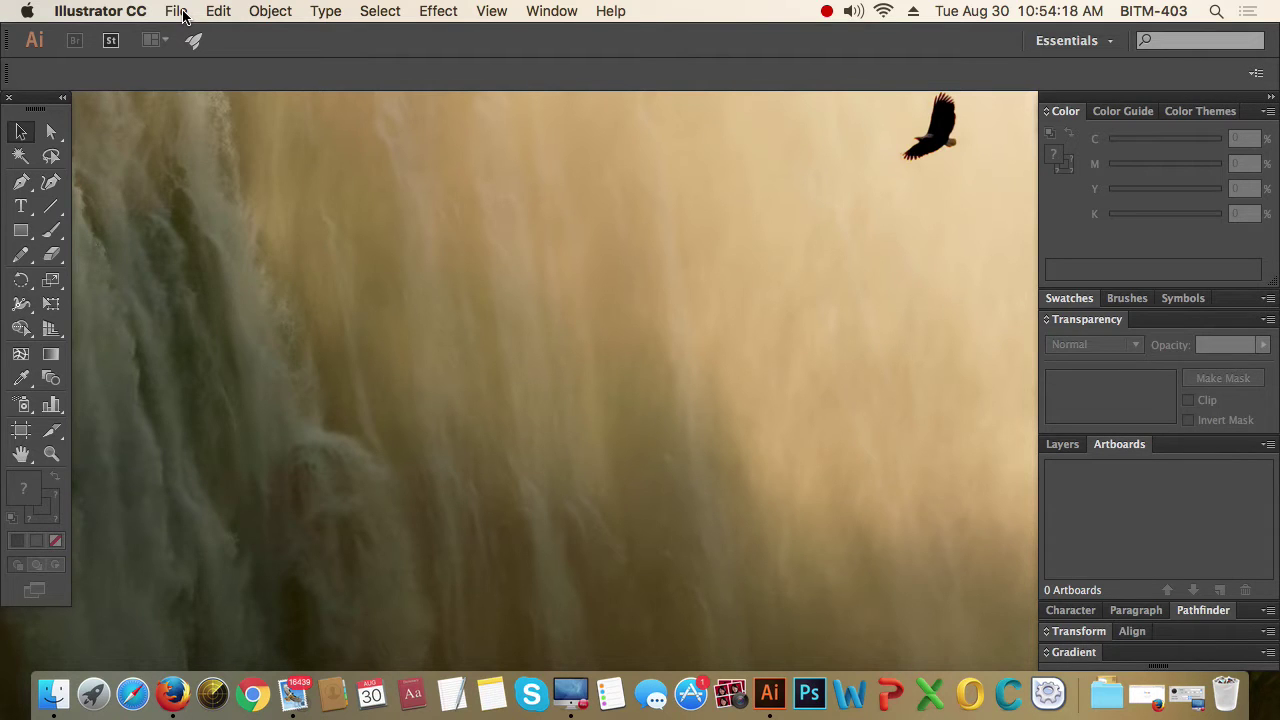
# Step: Open the File menu to show the file commands
pyautogui.click(183, 16)
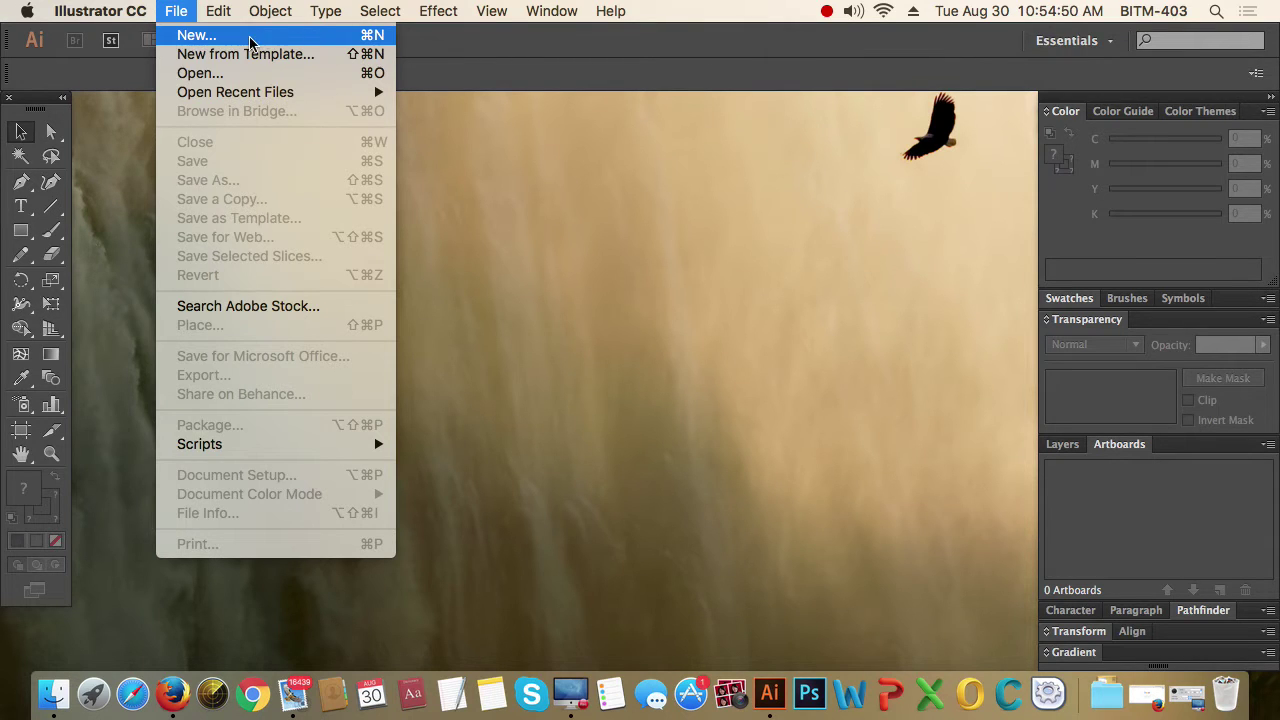
# Step: Start a new Untitled-1 document, reposition its settings dialog, and open the Profile list
pyautogui.click(249, 38)
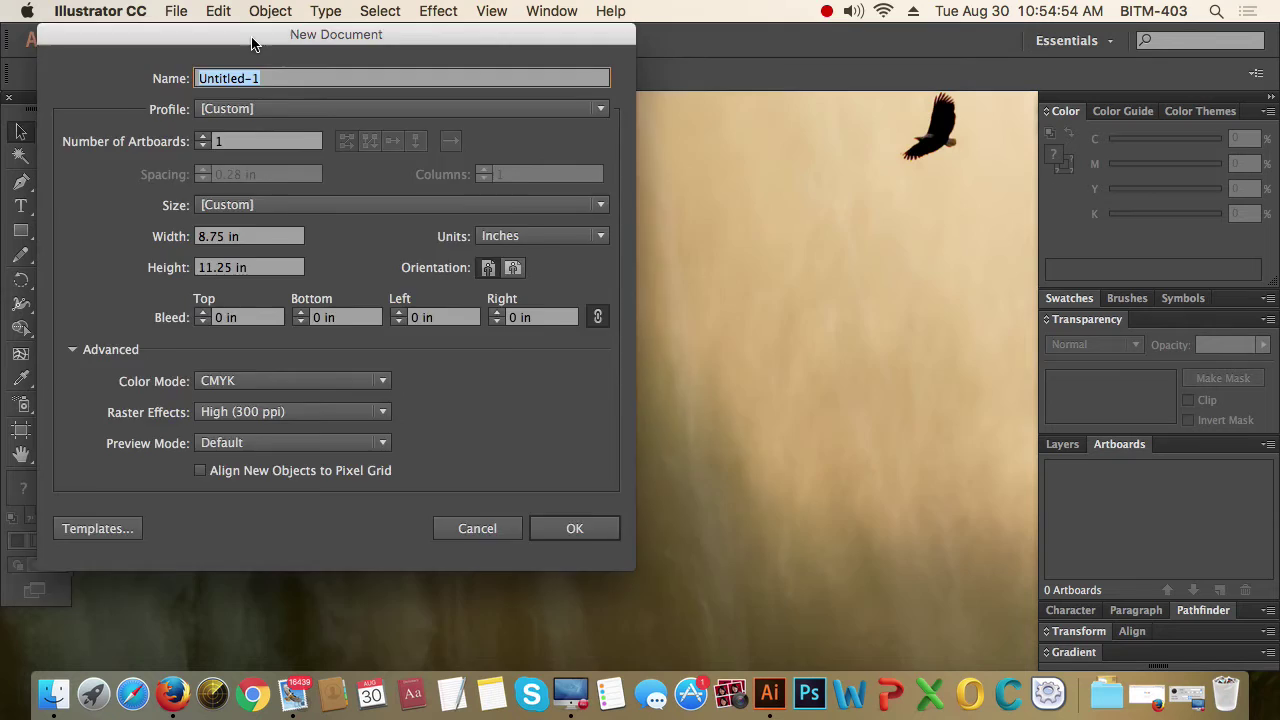
pyautogui.moveTo(250, 44); pyautogui.dragTo(527, 90)
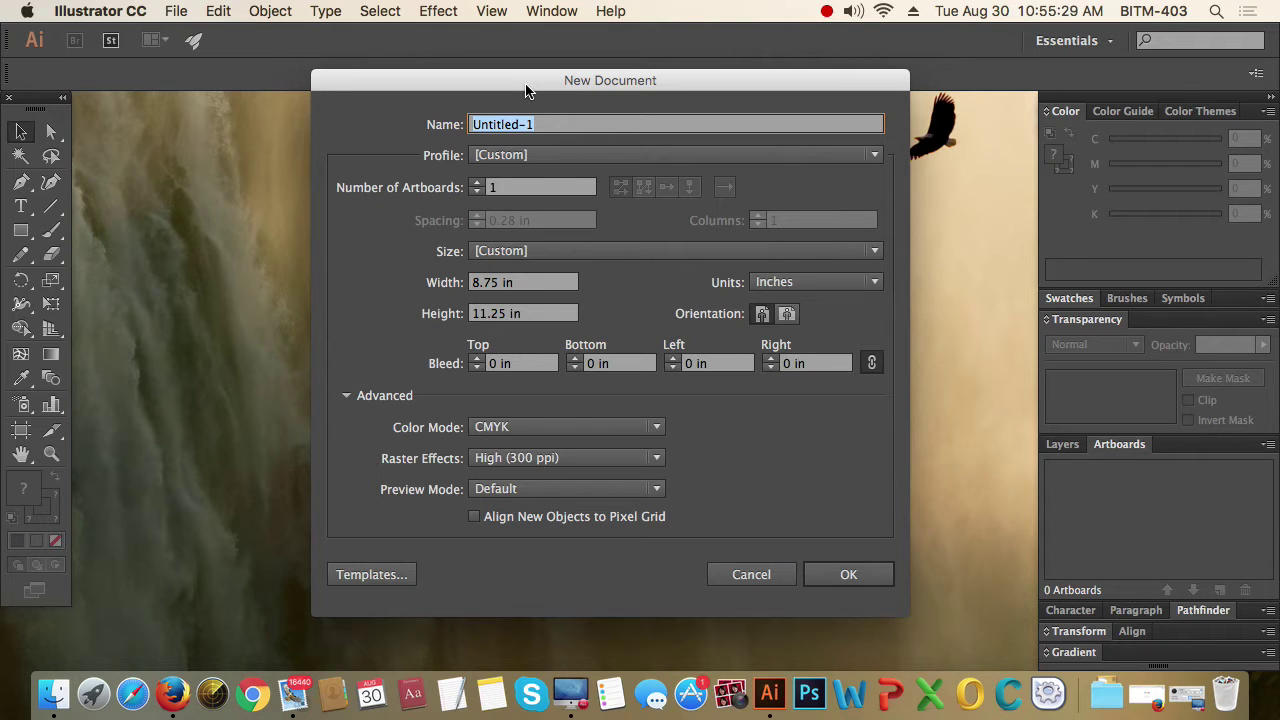
pyautogui.moveTo(527, 90); pyautogui.dragTo(447, 95)
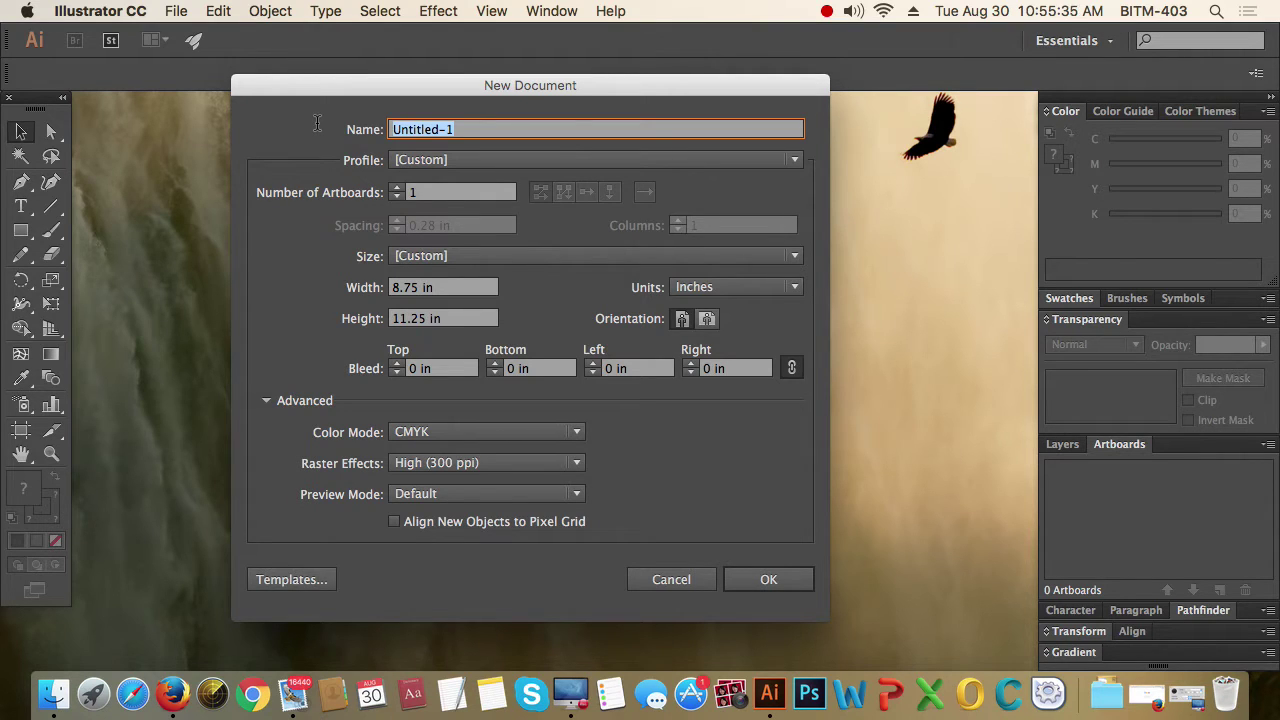
pyautogui.click(531, 128)
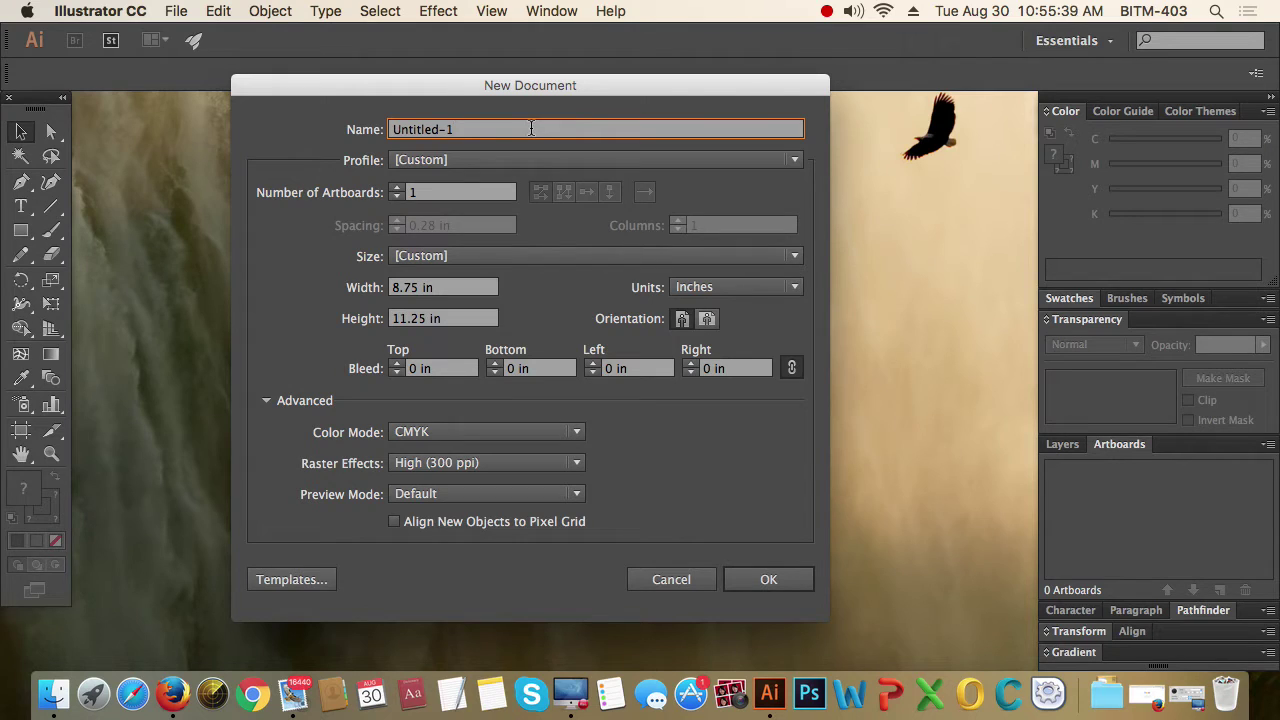
pyautogui.click(476, 166)
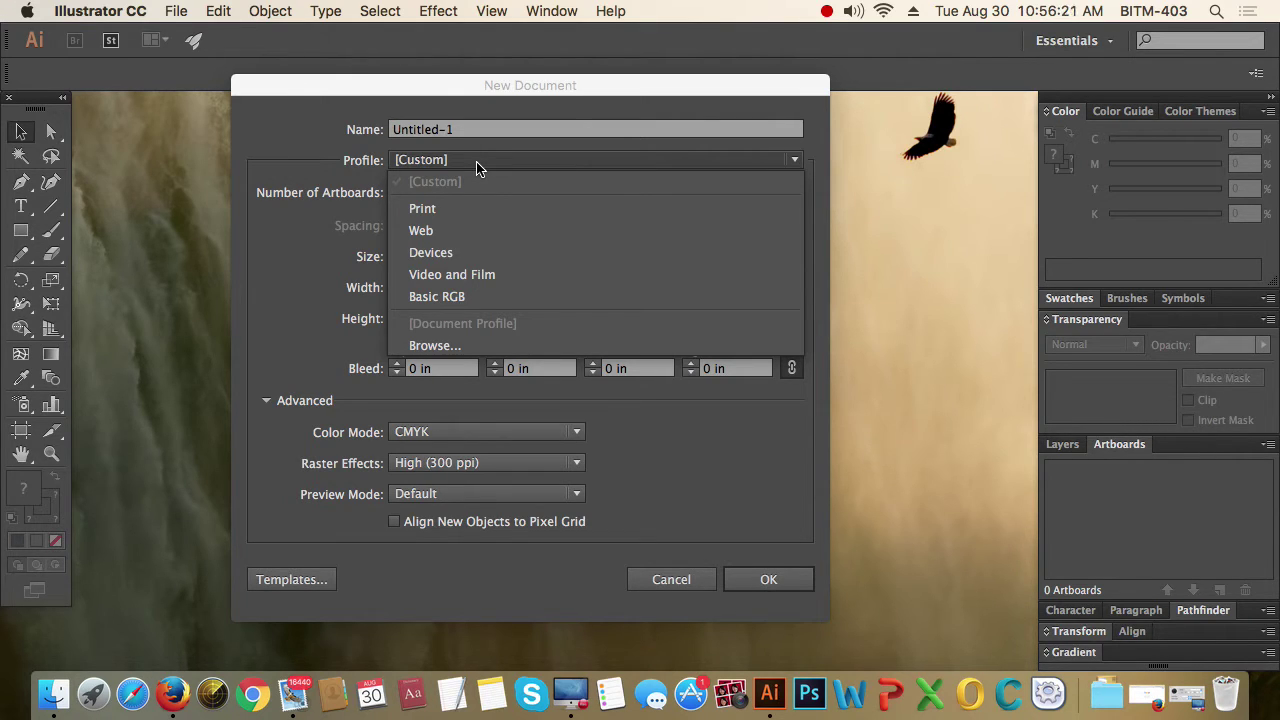
# Step: Choose the Print profile and raise the artboard count to 4
pyautogui.click(448, 210)
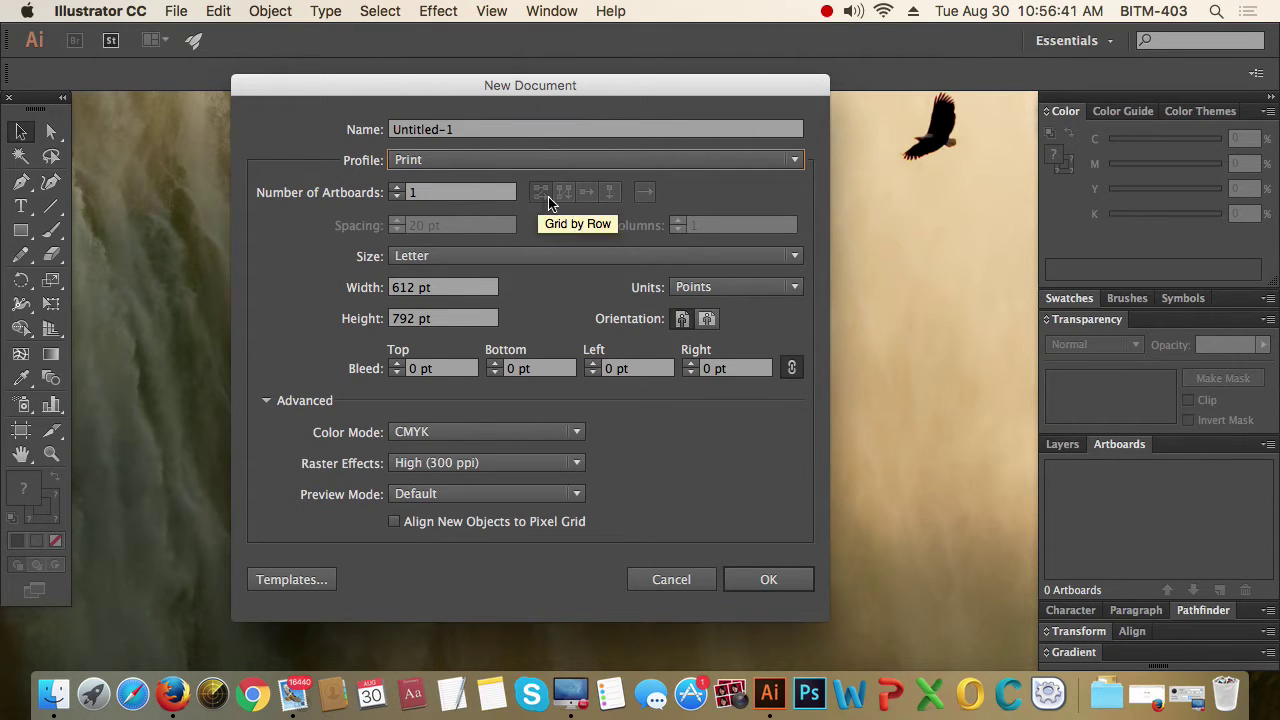
pyautogui.click(397, 188)
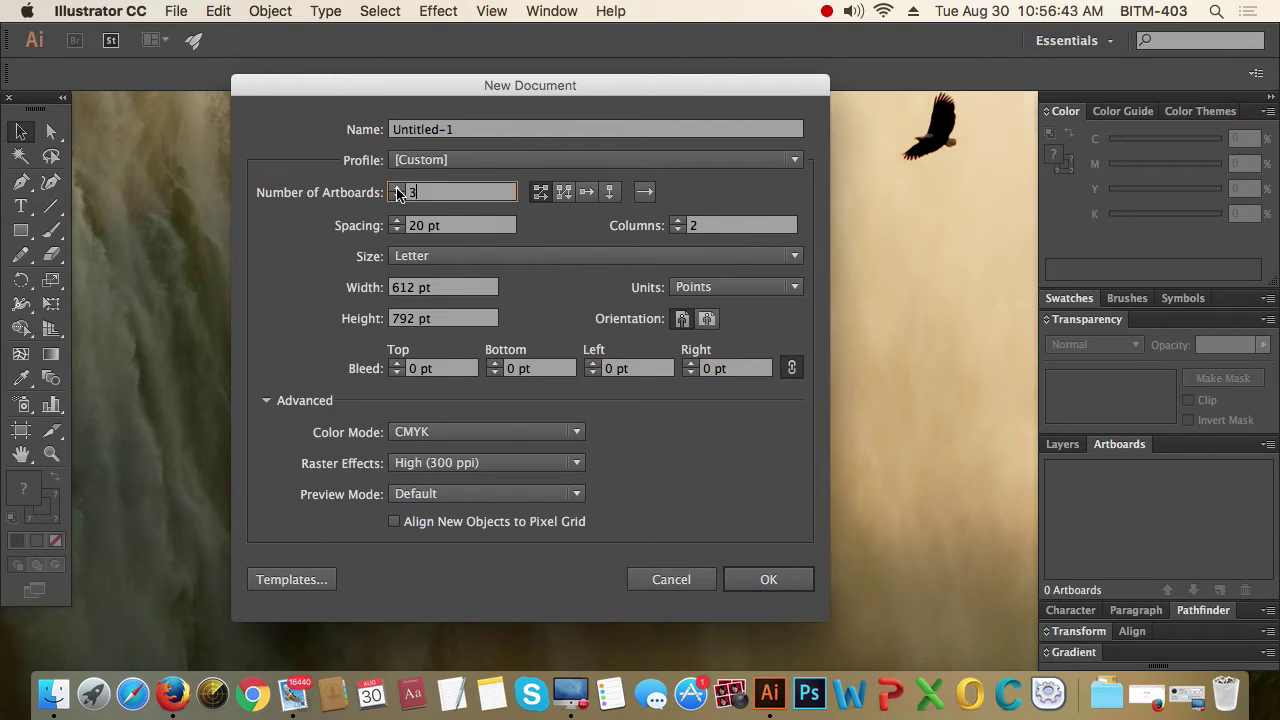
pyautogui.click(397, 188)
# Step: Try the grid, column and row artboard layouts, then reduce to a single artboard
pyautogui.click(570, 197)
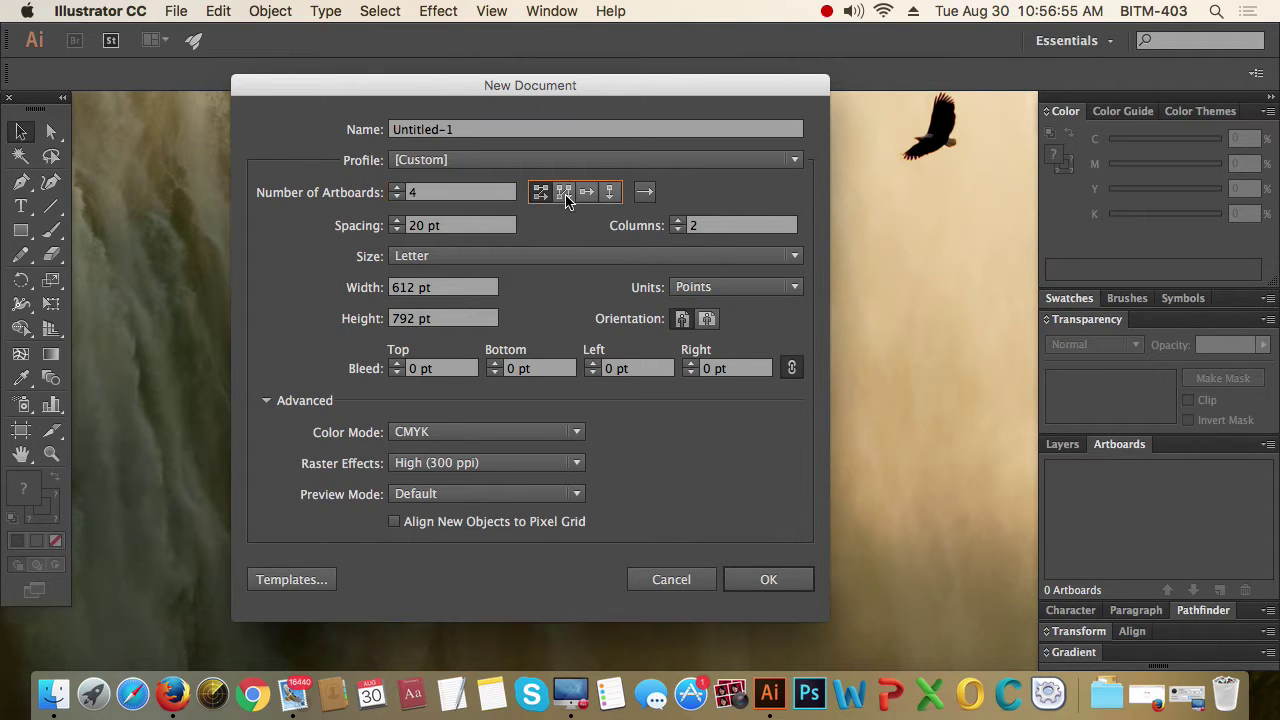
pyautogui.click(585, 197)
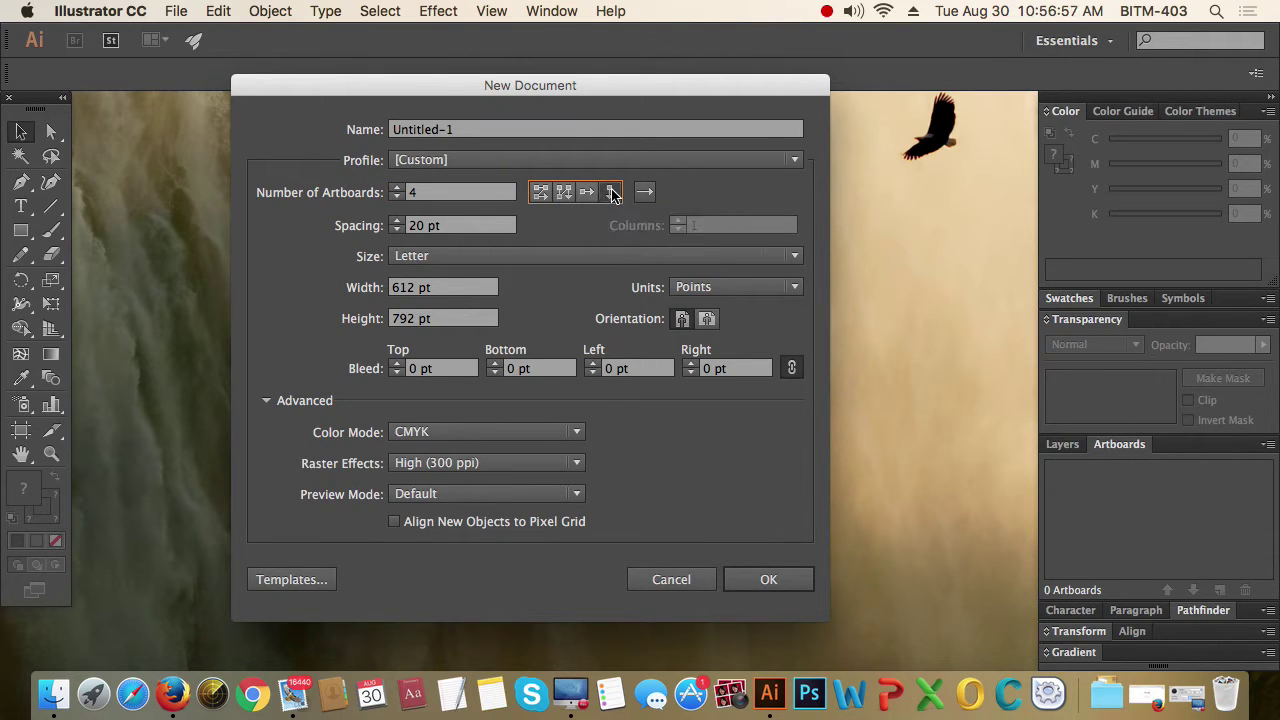
pyautogui.click(541, 195)
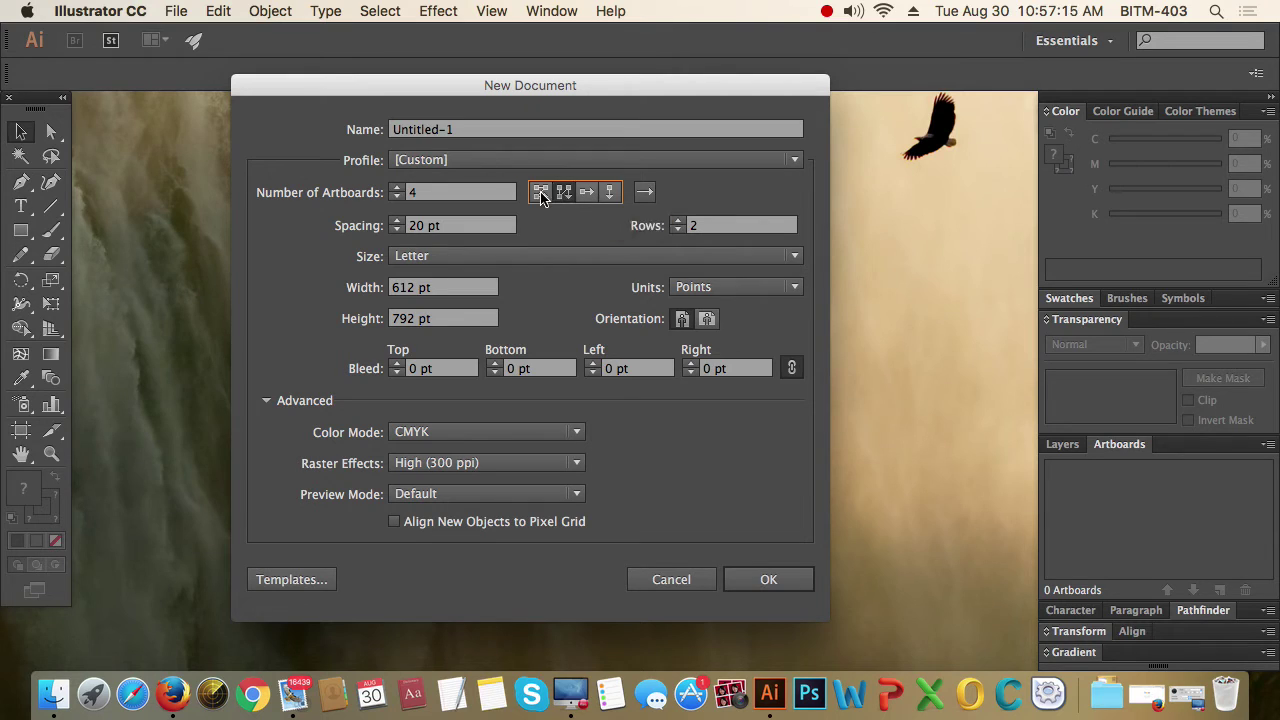
pyautogui.click(540, 192)
pyautogui.click(398, 198)
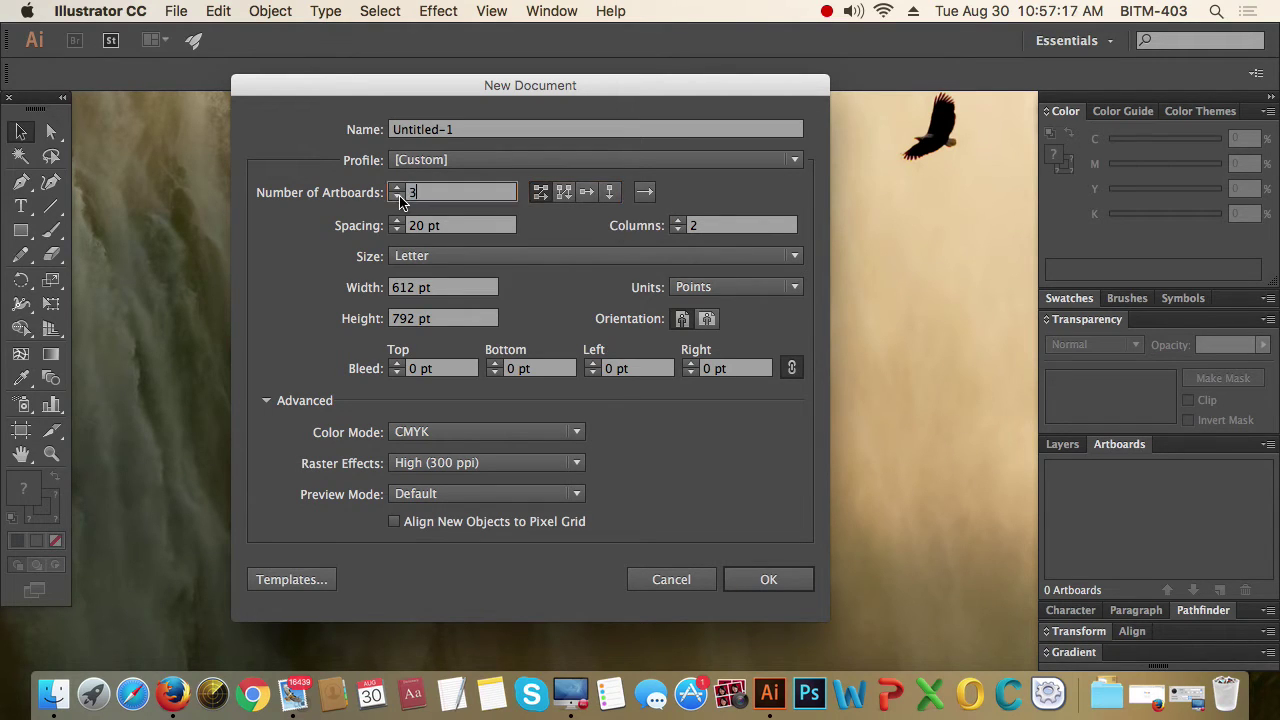
pyautogui.click(398, 198)
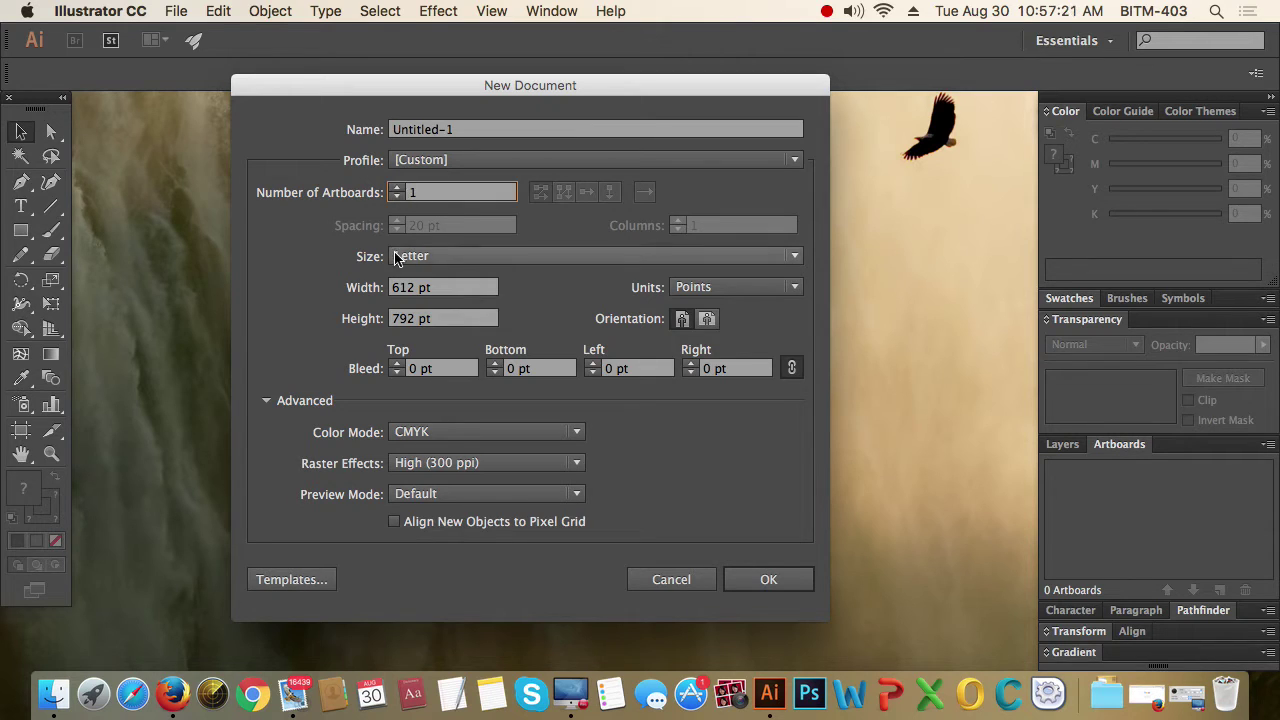
# Step: Set the page size to A4 (8.27 × 11.69 in) with Inches as units
pyautogui.click(500, 258)
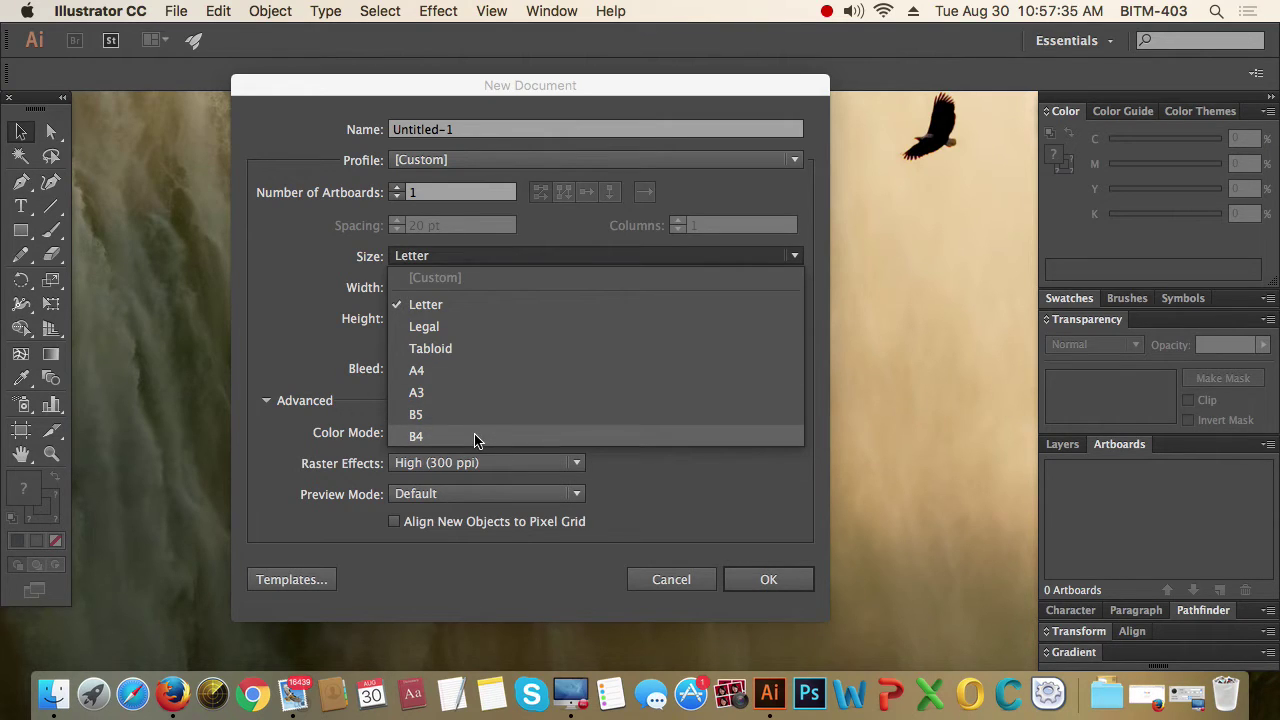
pyautogui.click(476, 378)
pyautogui.click(649, 256)
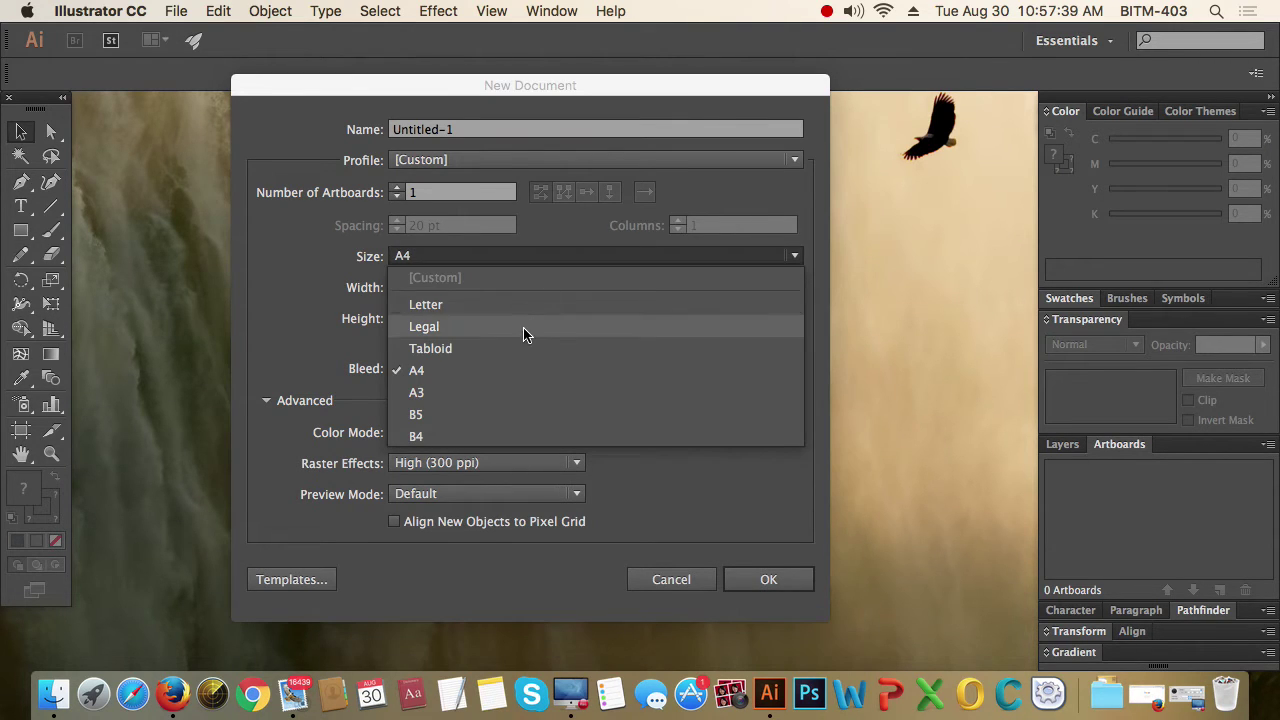
pyautogui.click(462, 371)
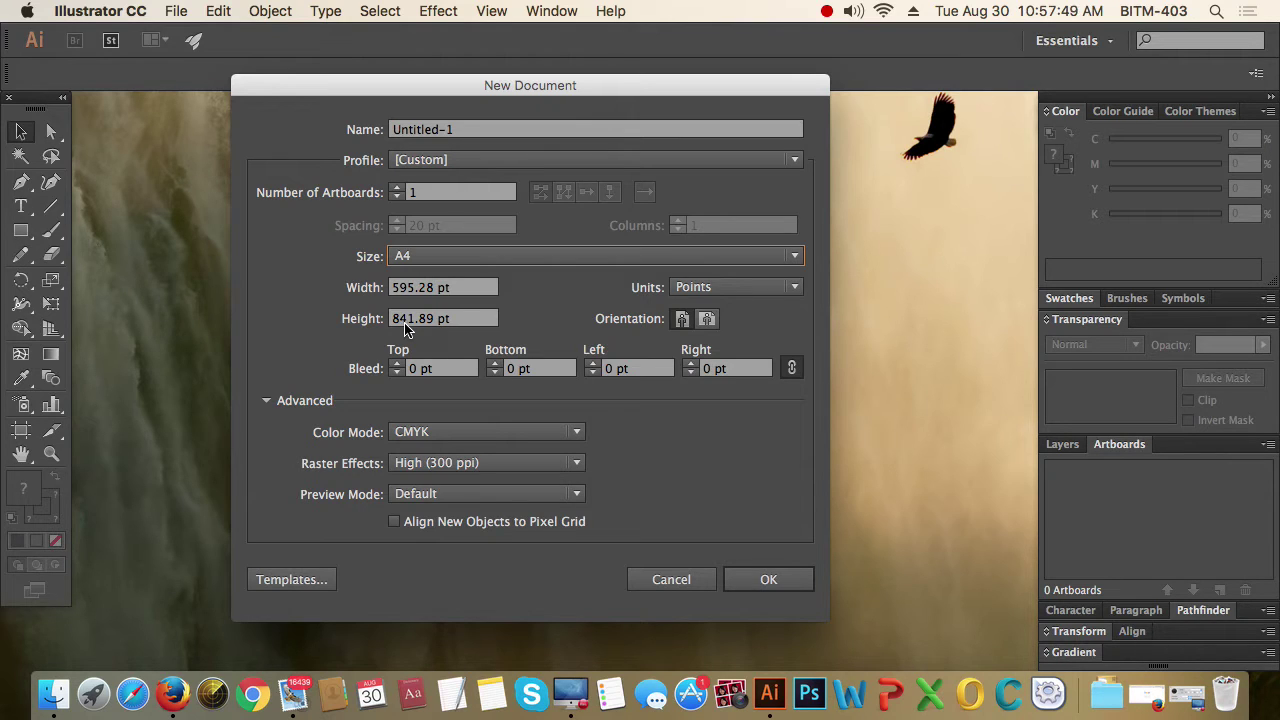
pyautogui.click(757, 289)
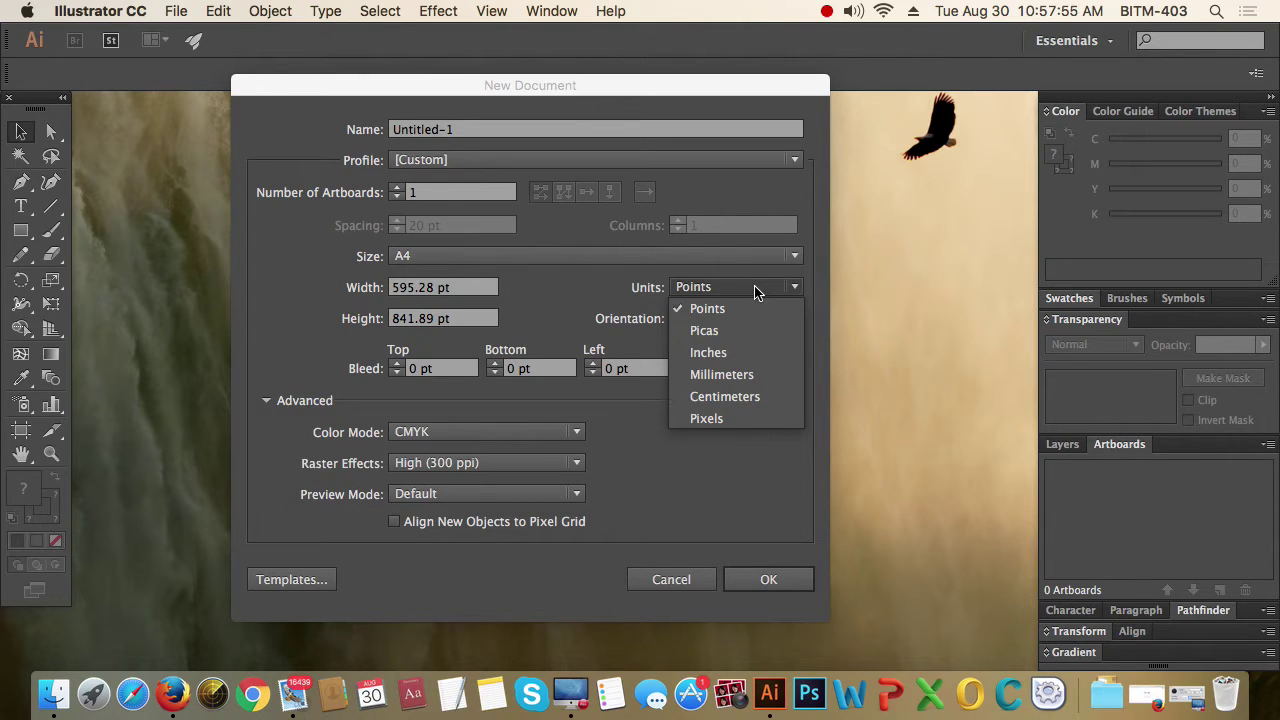
pyautogui.click(735, 350)
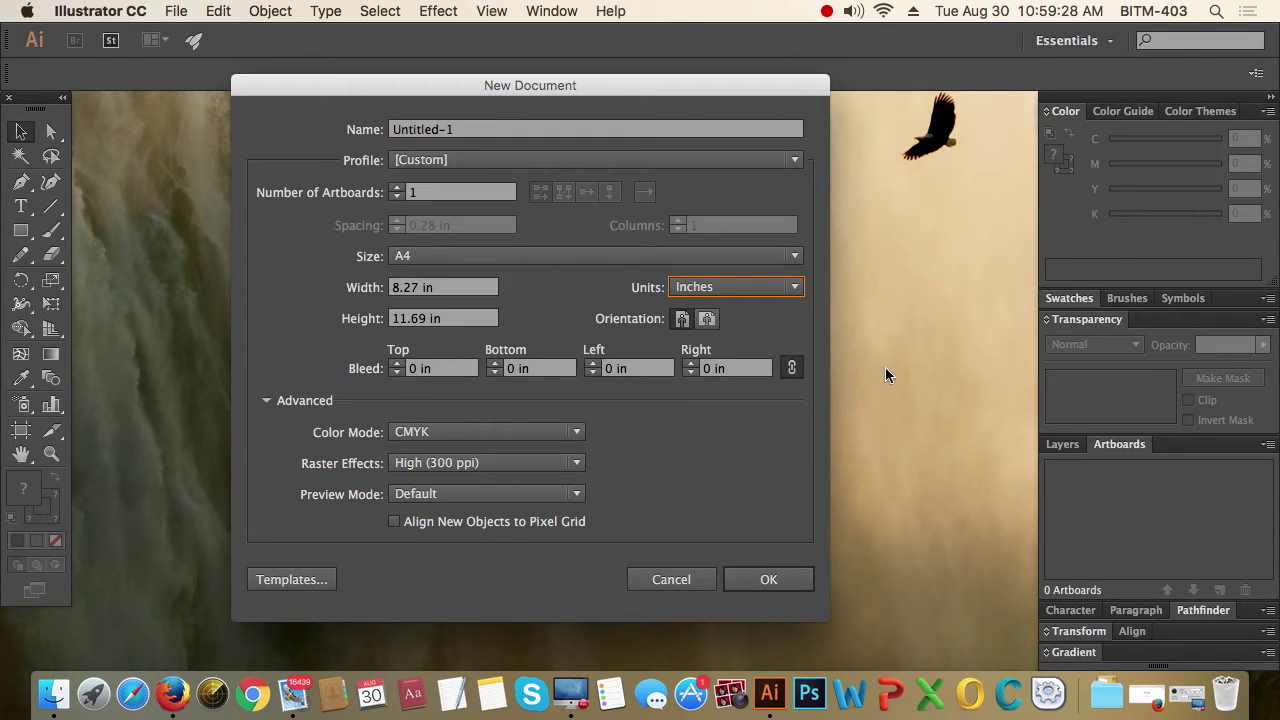
pyautogui.click(791, 369)
pyautogui.click(398, 364)
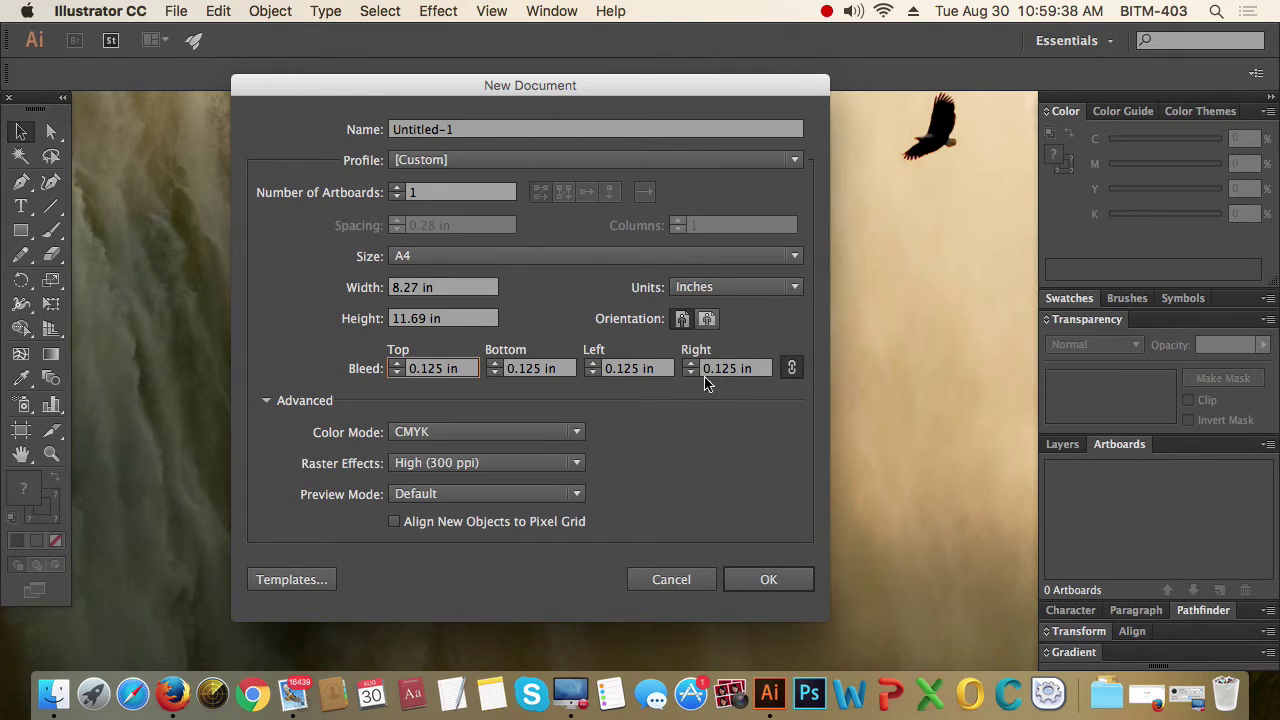
pyautogui.moveTo(465, 368); pyautogui.dragTo(370, 372)
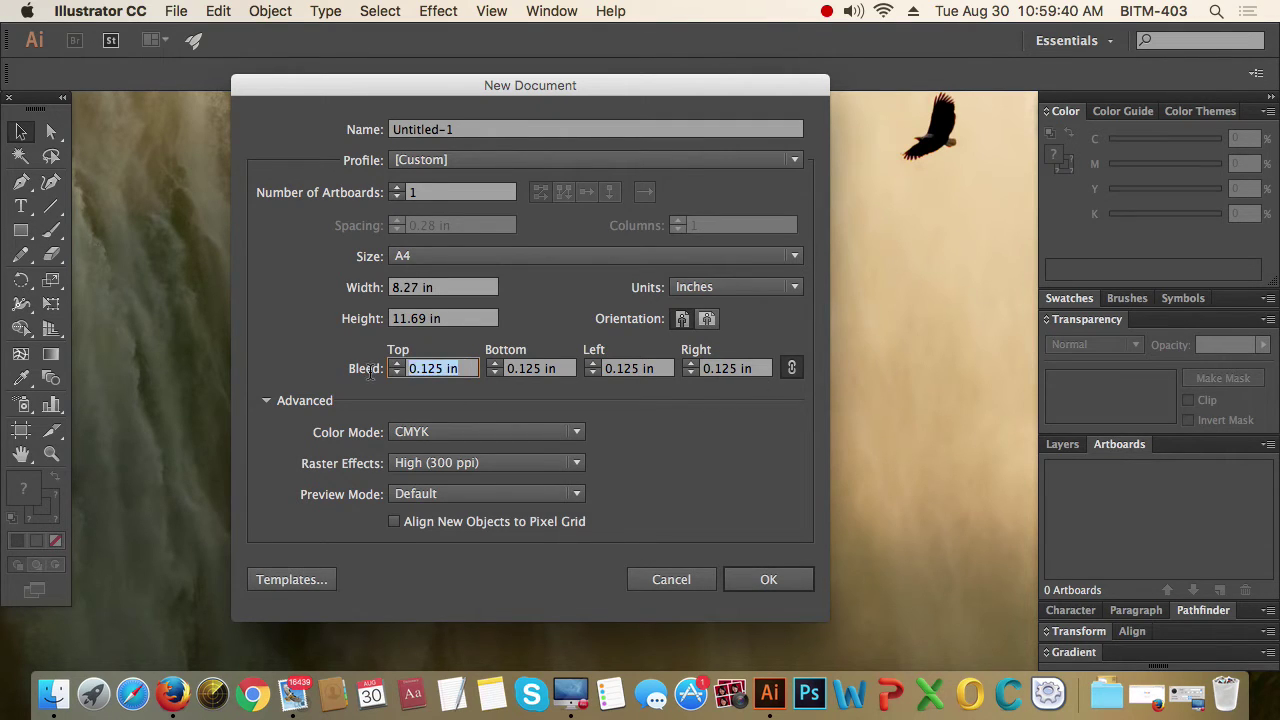
pyautogui.write('0.2')
pyautogui.press('Tab')
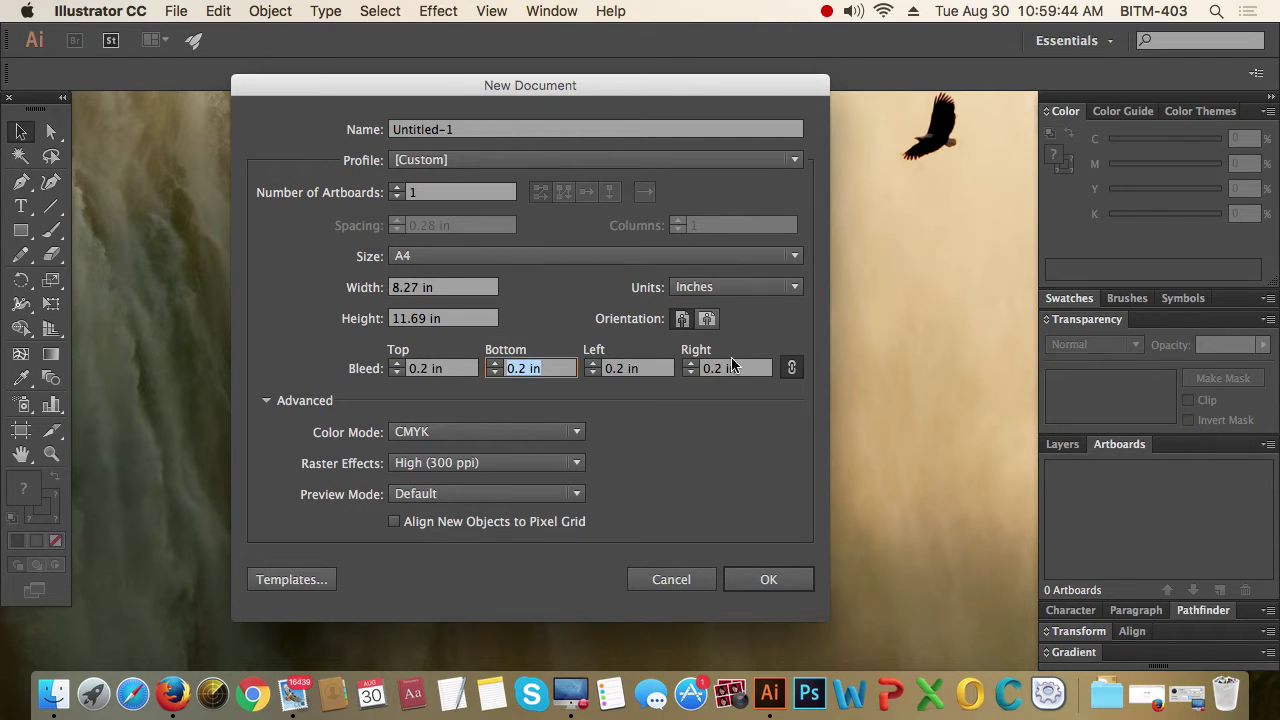
pyautogui.click(792, 369)
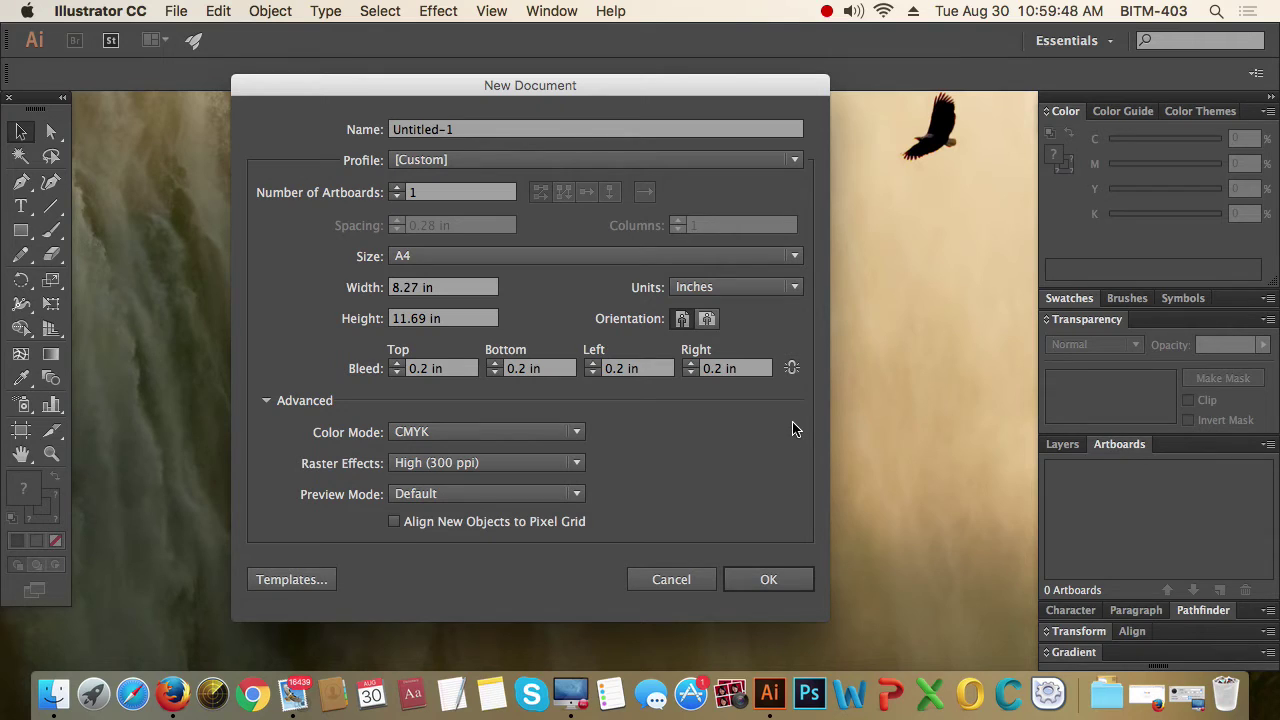
pyautogui.click(457, 370)
pyautogui.write('0')
pyautogui.press('Tab')
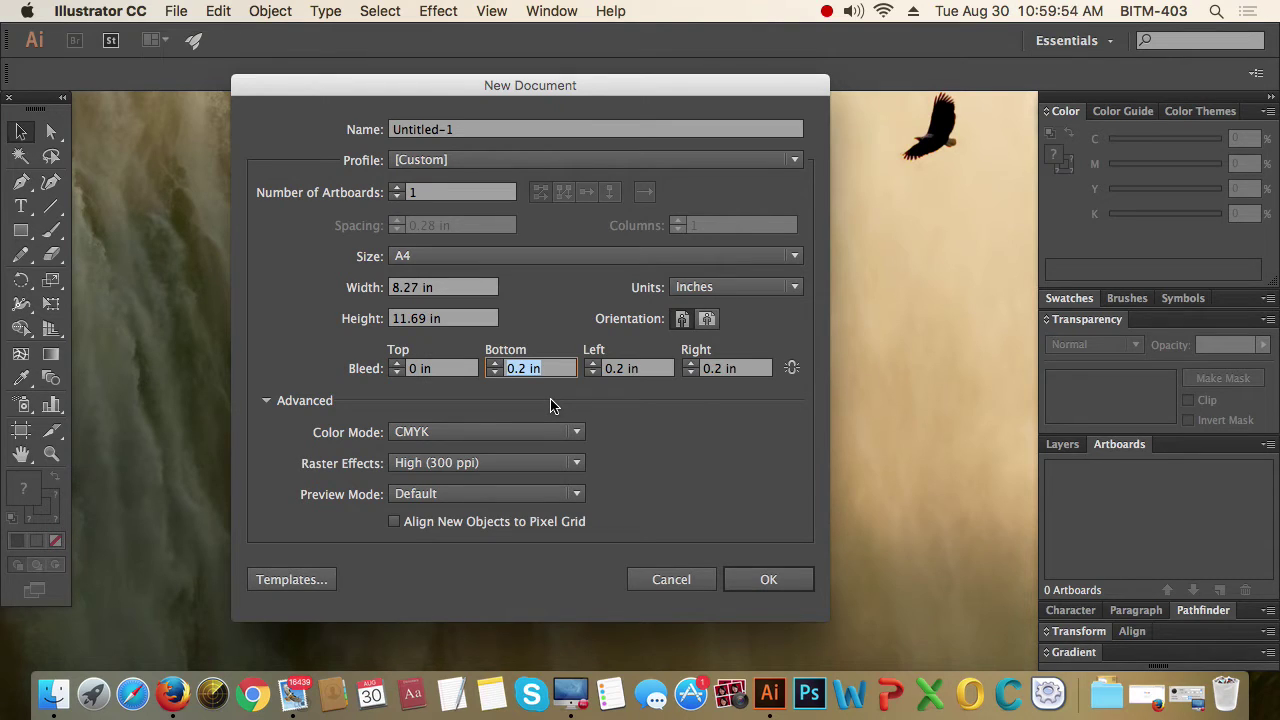
pyautogui.write('0')
pyautogui.press('Tab')
pyautogui.write('0')
pyautogui.press('Tab')
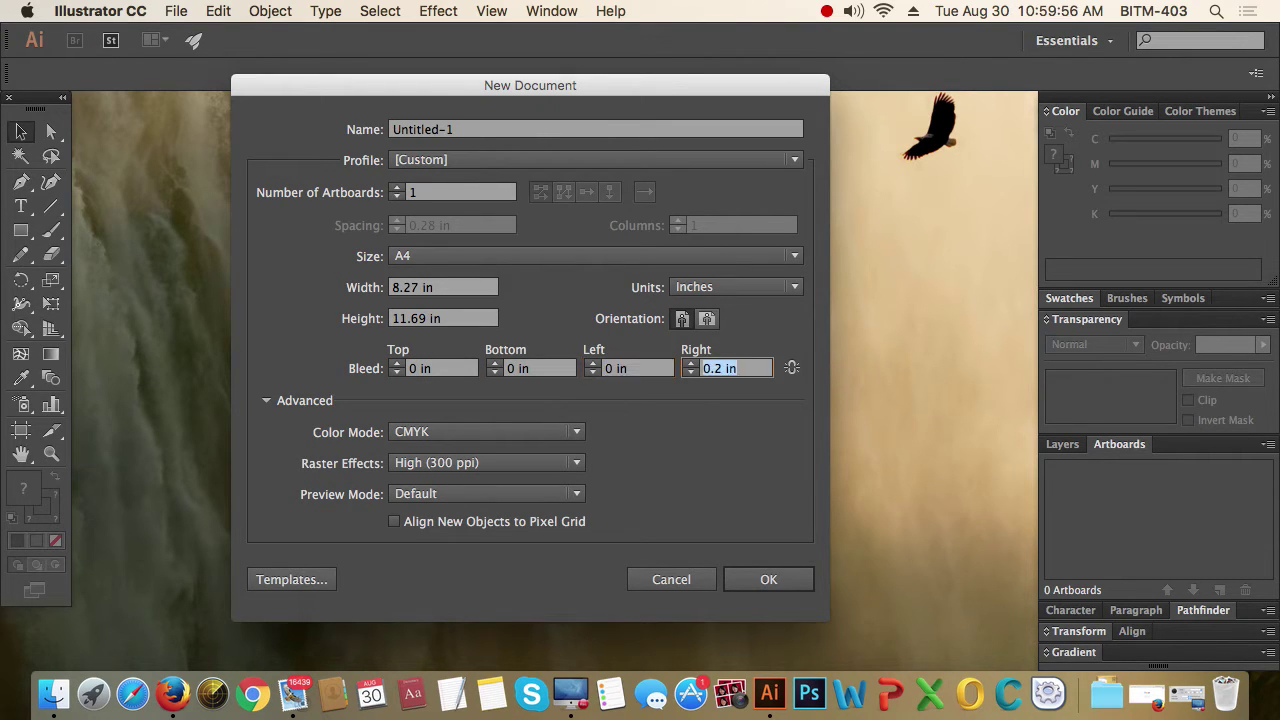
pyautogui.write('0')
pyautogui.press('Tab')
pyautogui.click(791, 368)
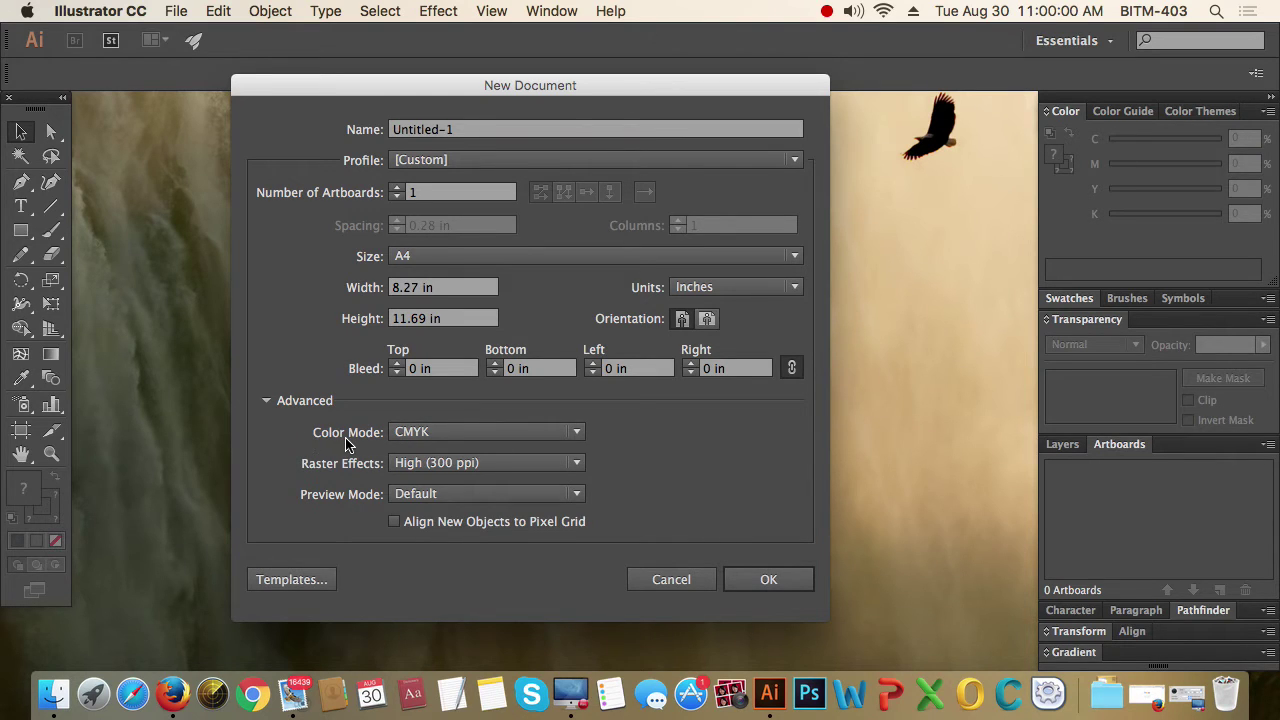
# Step: Choose CMYK, Screen (72 ppi) raster effects and Default preview, then create the A4 document
pyautogui.click(578, 433)
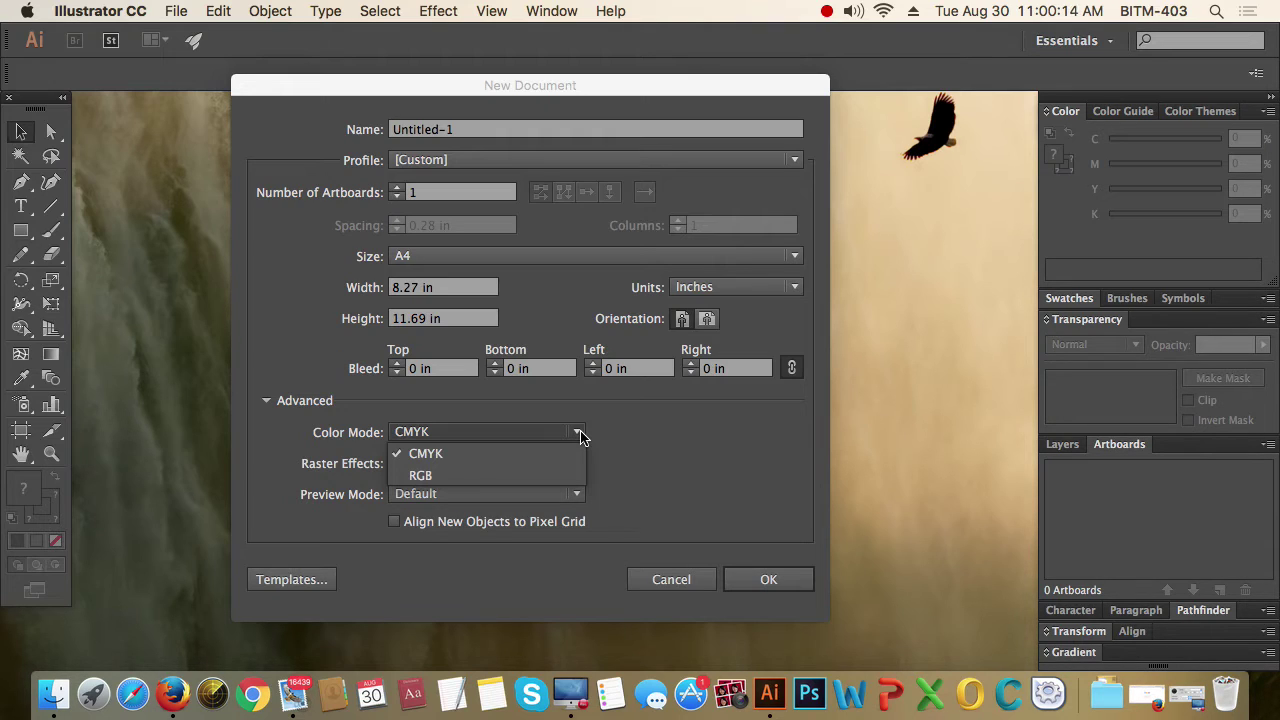
pyautogui.click(548, 454)
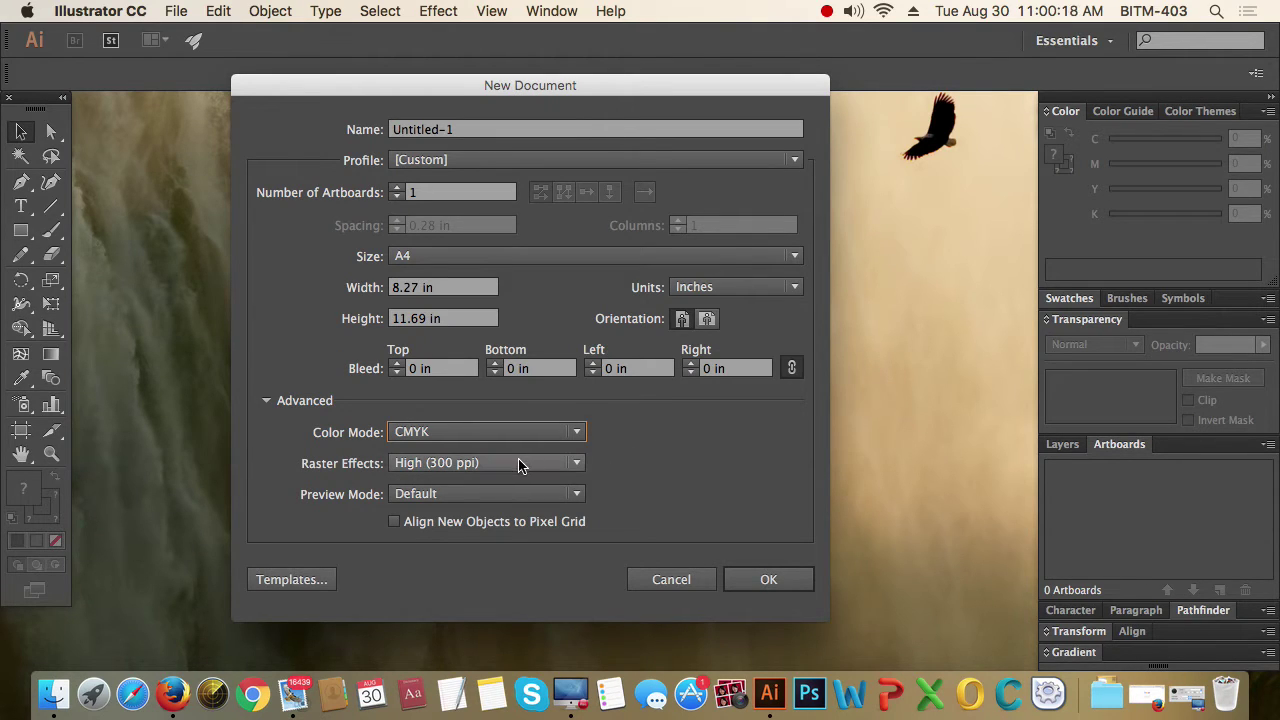
pyautogui.click(577, 466)
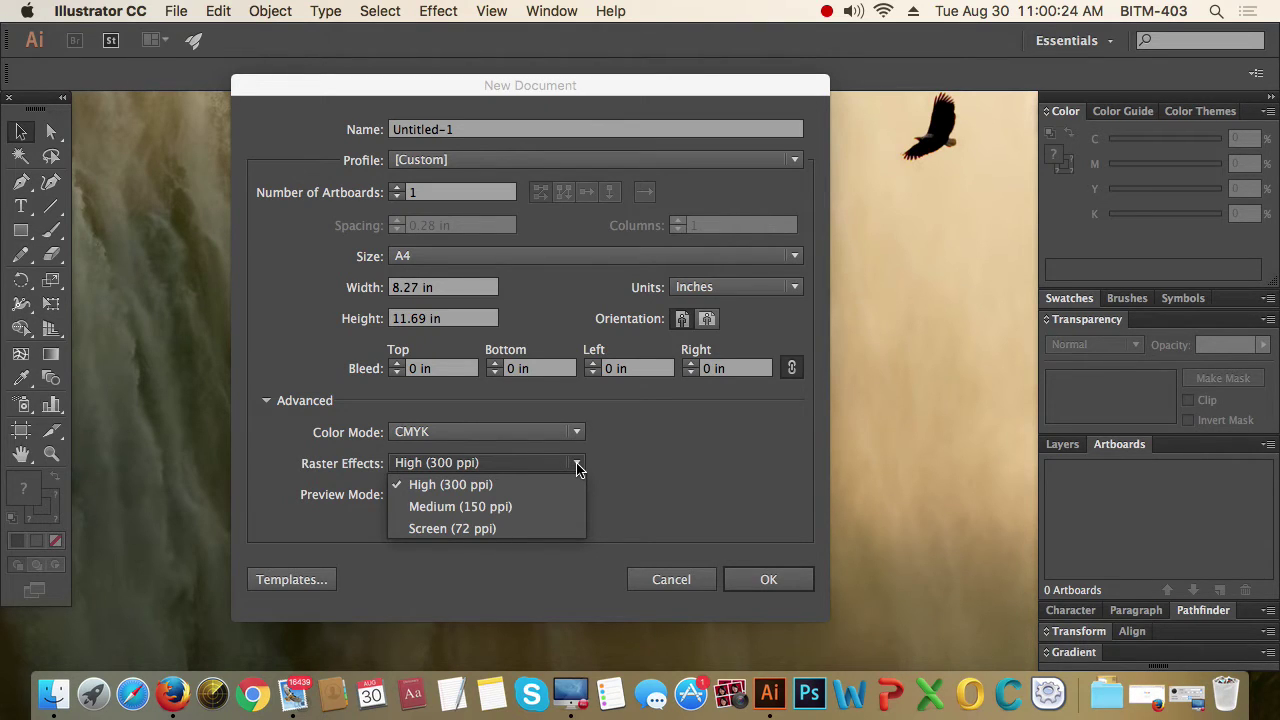
pyautogui.click(517, 529)
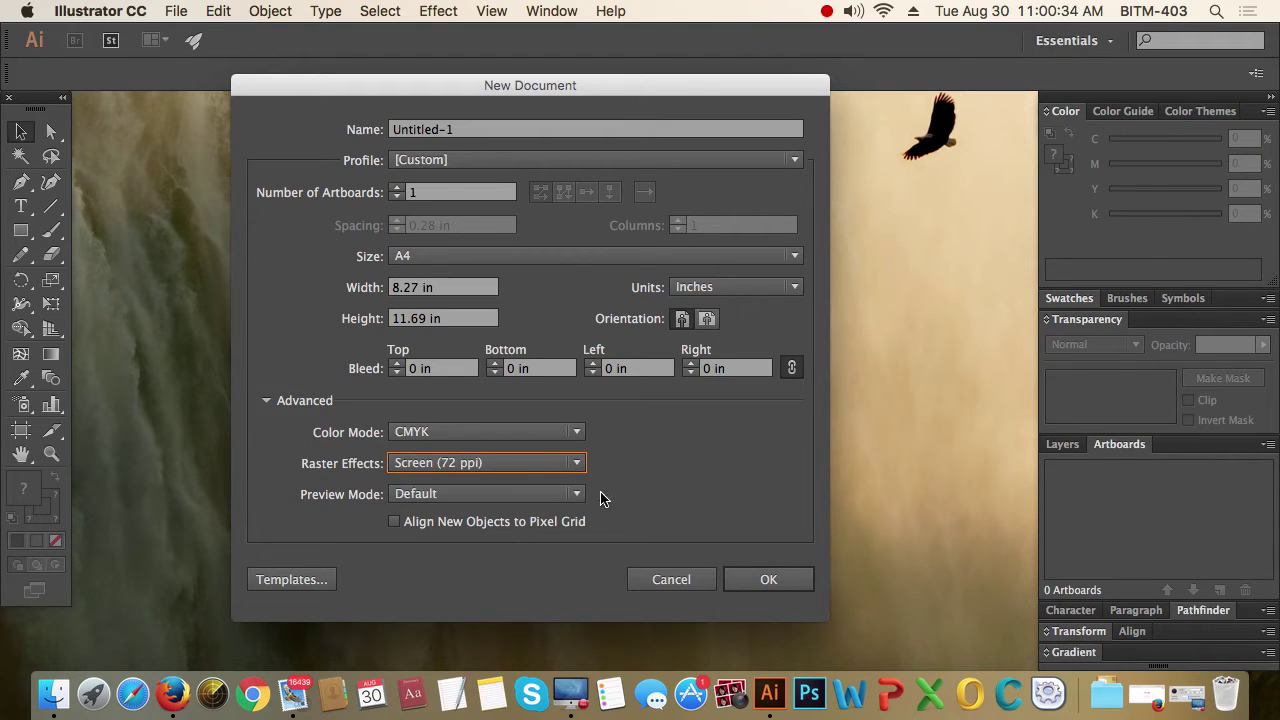
pyautogui.click(574, 495)
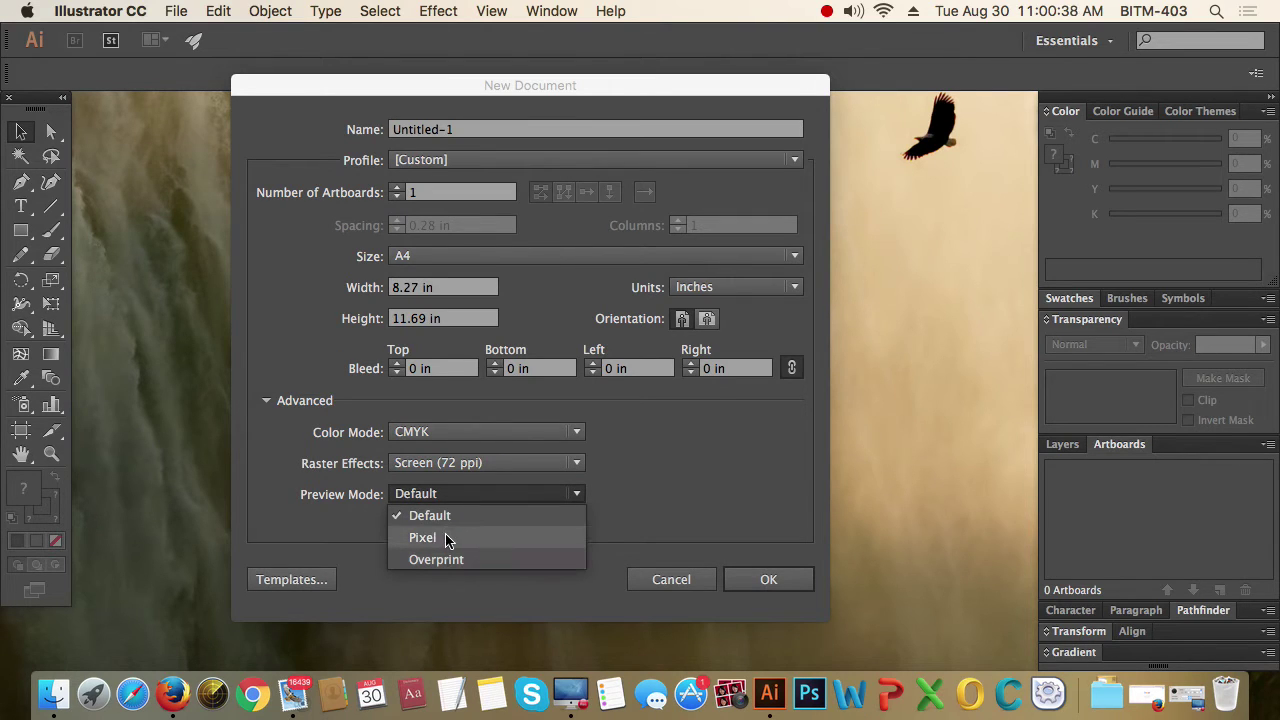
pyautogui.click(486, 516)
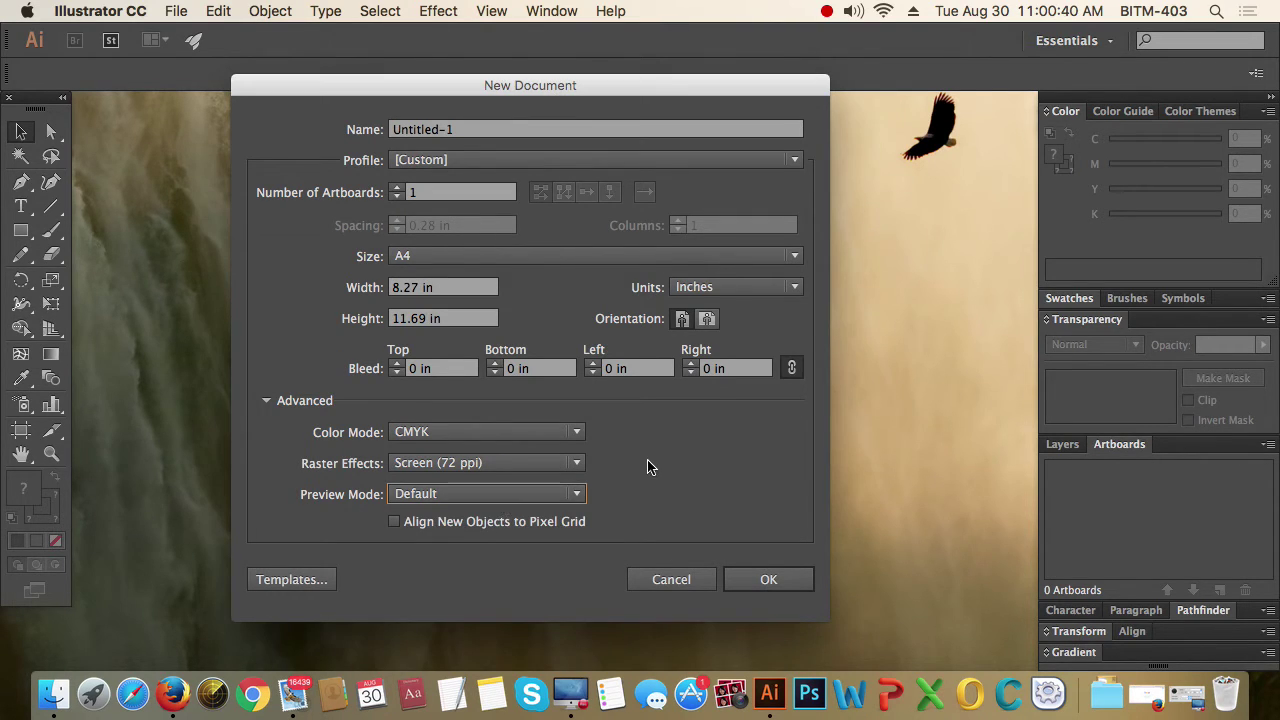
pyautogui.click(776, 580)
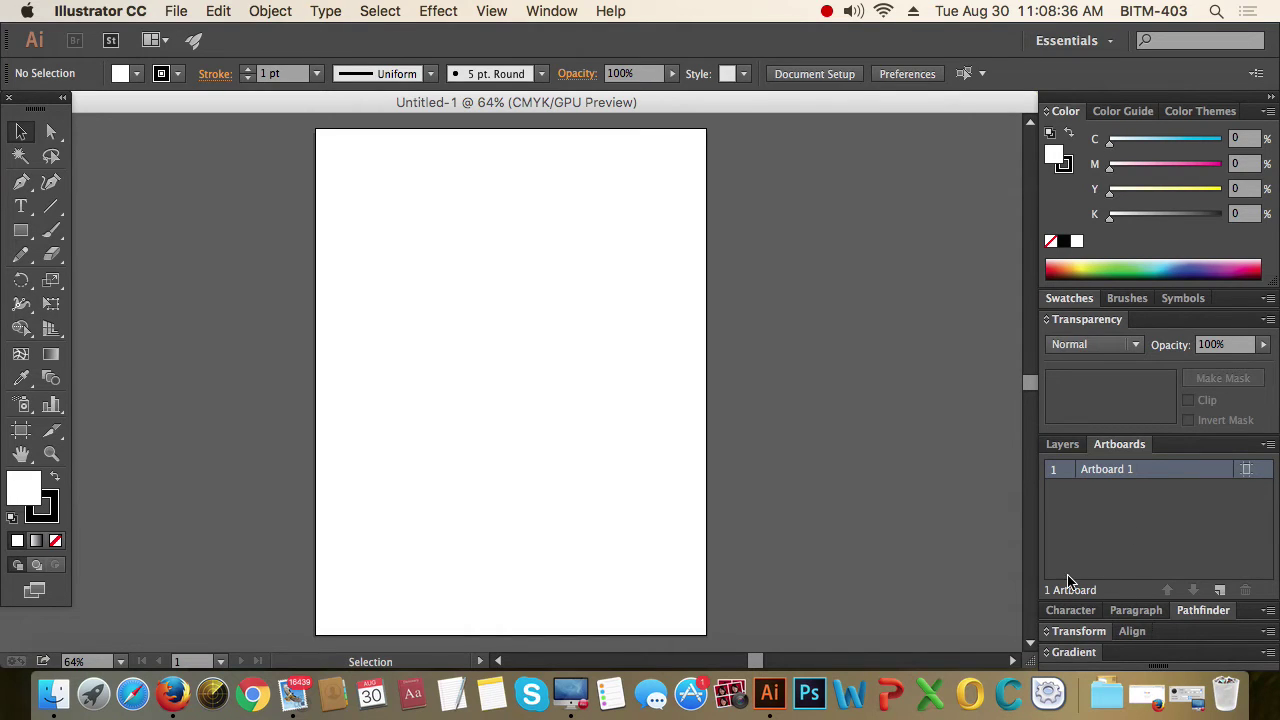
# Step: Expand the Gradient panel and toggle the toolbox between one and two columns
pyautogui.click(1069, 654)
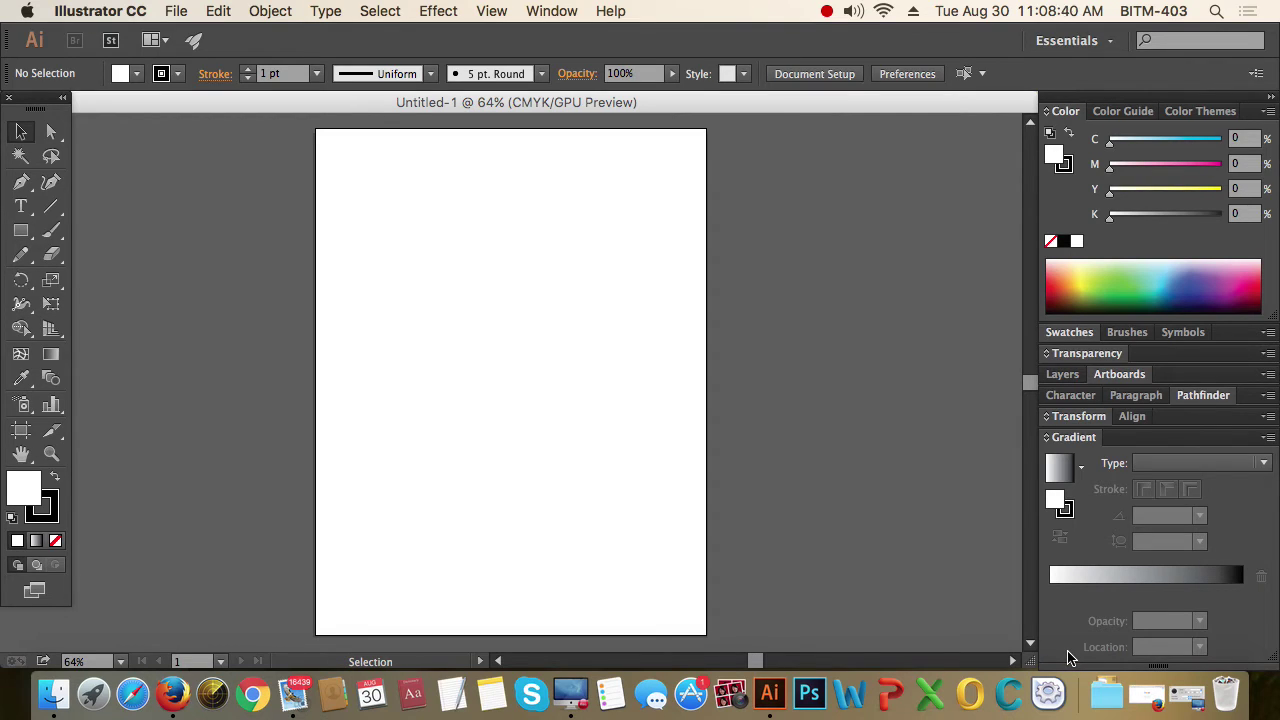
pyautogui.click(62, 98)
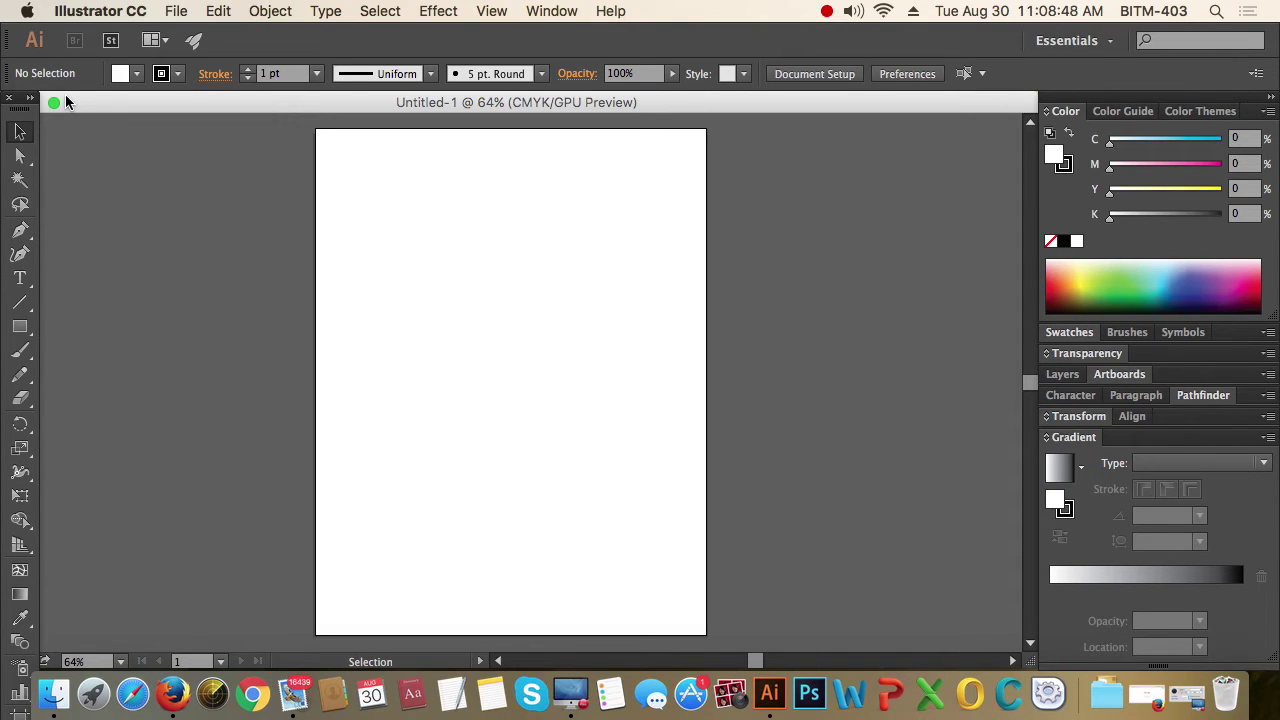
pyautogui.click(31, 97)
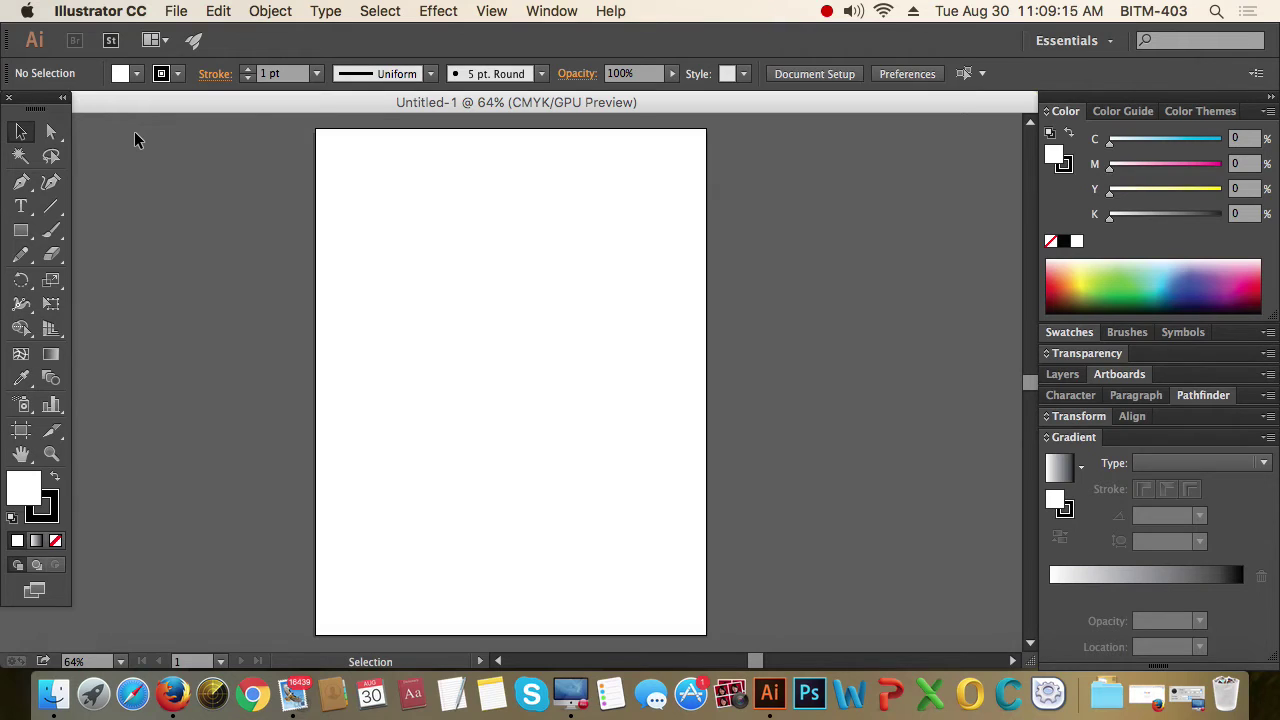
# Step: Switch to the Layout workspace and close the Libraries, Layers and Links panels
pyautogui.click(553, 12)
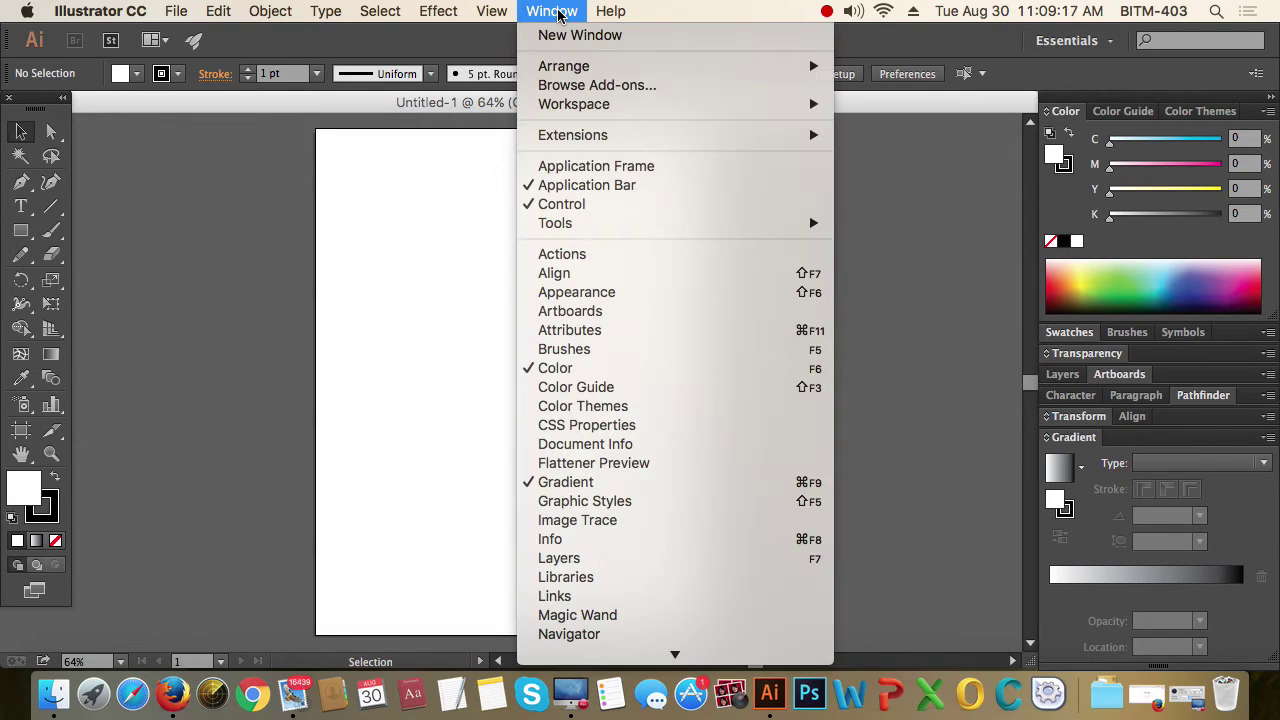
pyautogui.moveTo(600, 104)
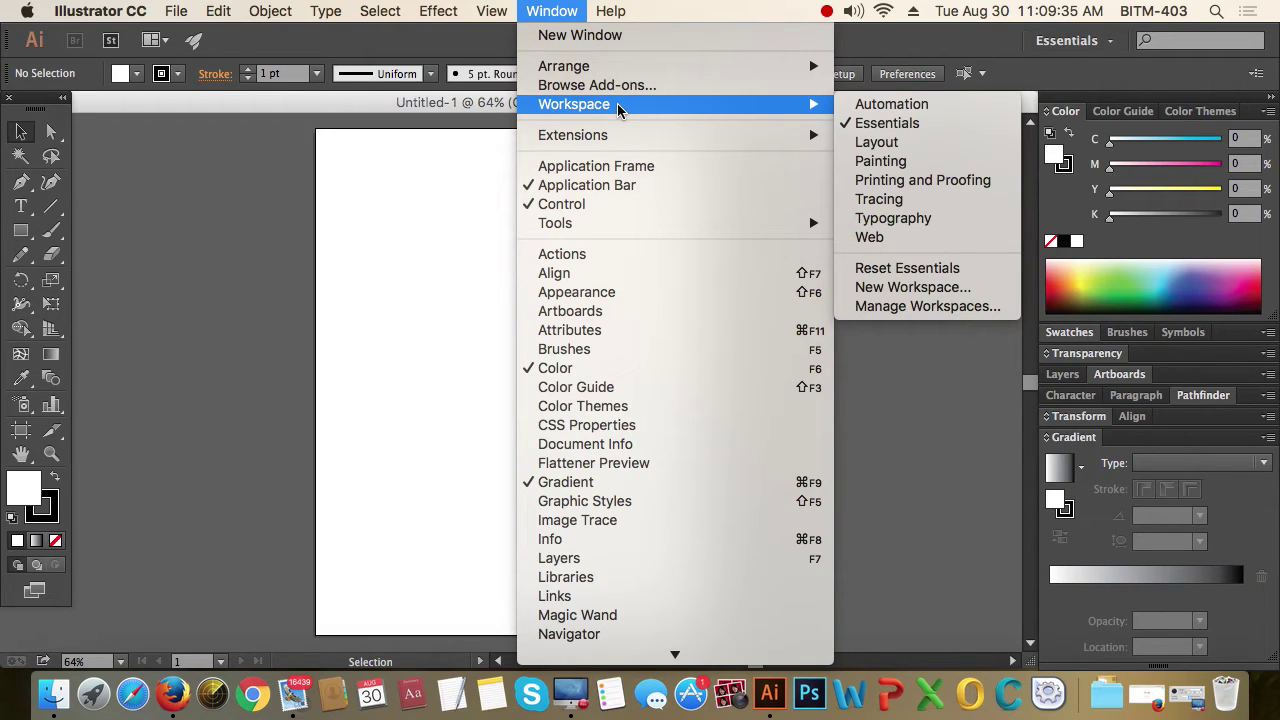
pyautogui.click(921, 142)
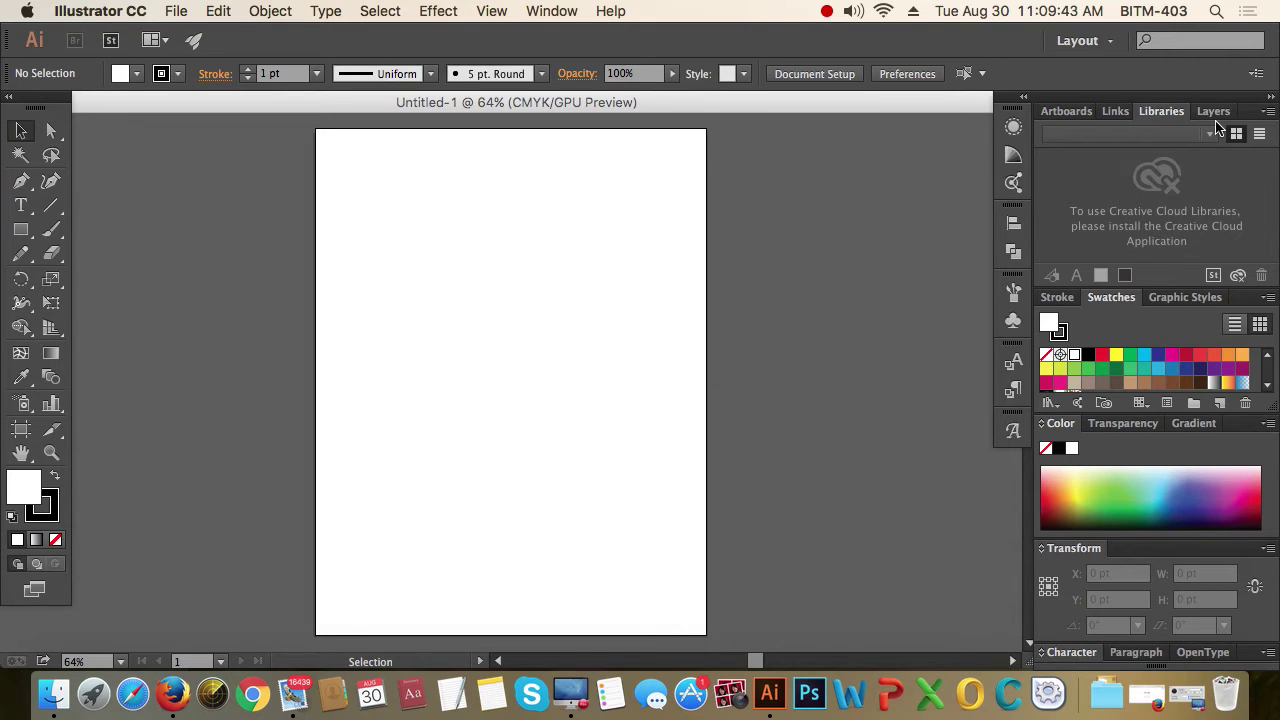
pyautogui.moveTo(1165, 118); pyautogui.dragTo(608, 170)
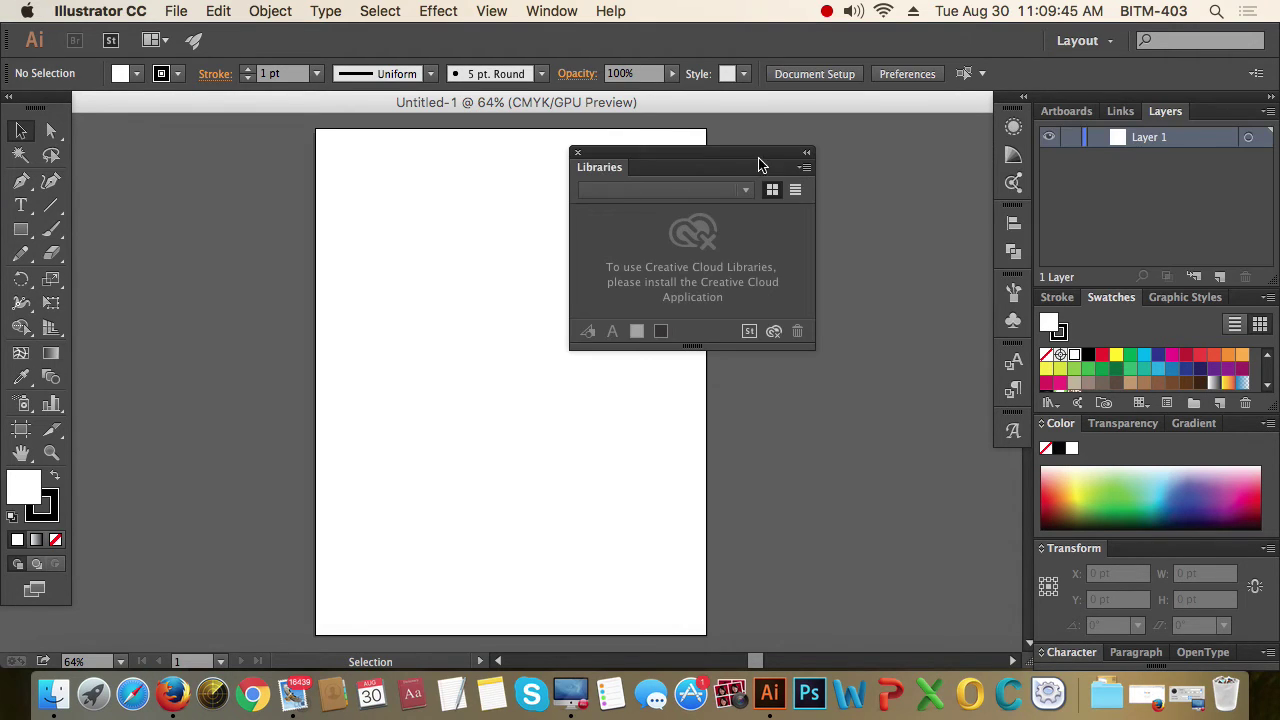
pyautogui.click(577, 152)
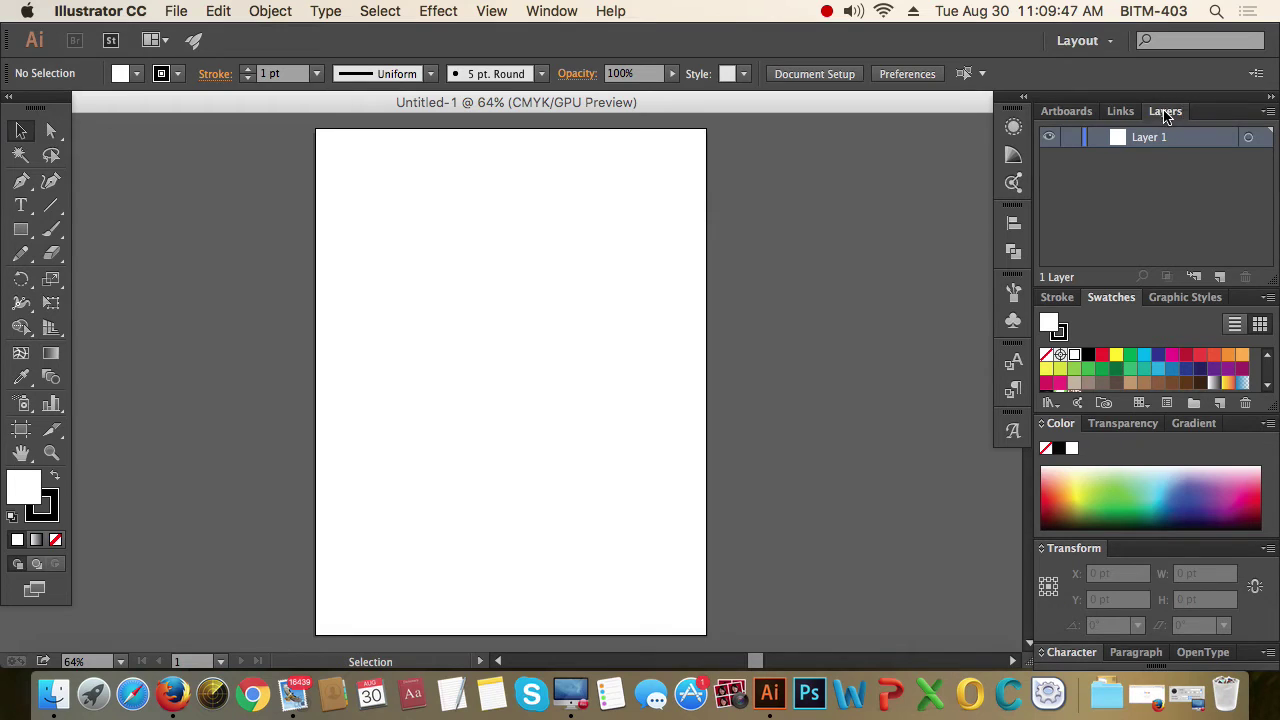
pyautogui.moveTo(1165, 111); pyautogui.dragTo(680, 158)
pyautogui.click(667, 149)
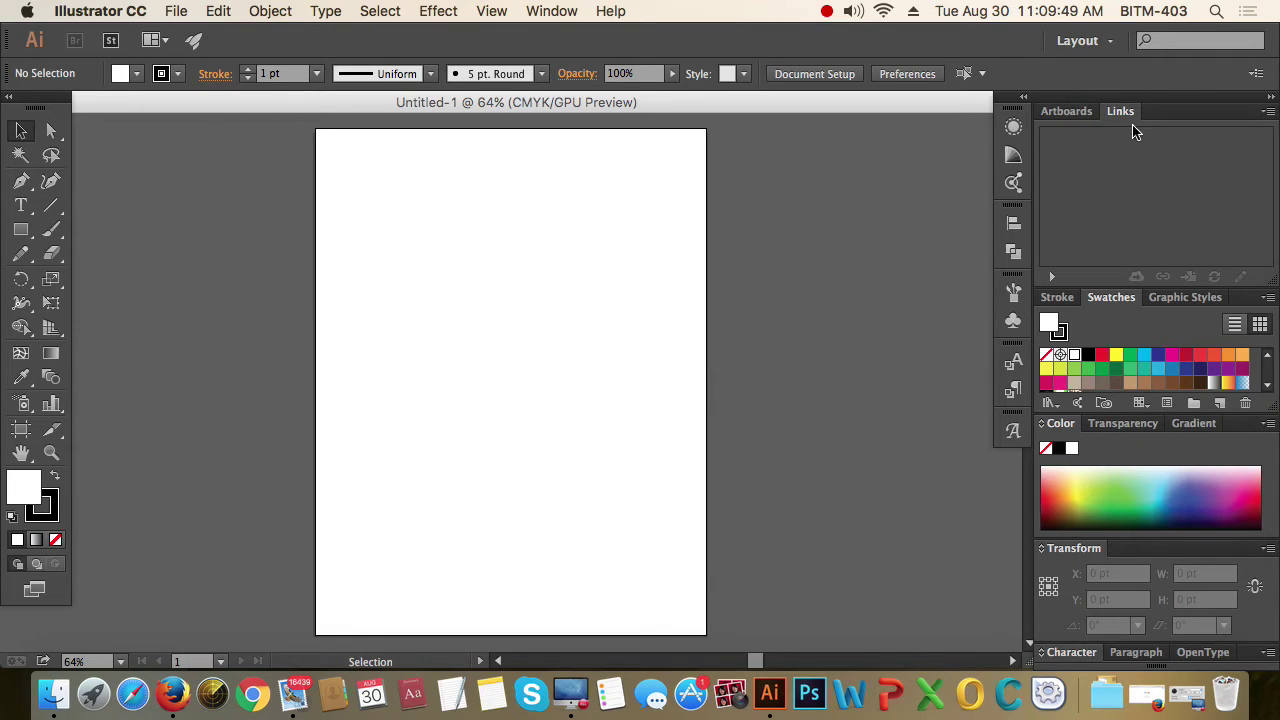
pyautogui.moveTo(1120, 111)
pyautogui.mouseDown()
pyautogui.moveTo(803, 160)
pyautogui.moveTo(674, 161)
pyautogui.mouseUp()
pyautogui.click(660, 155)
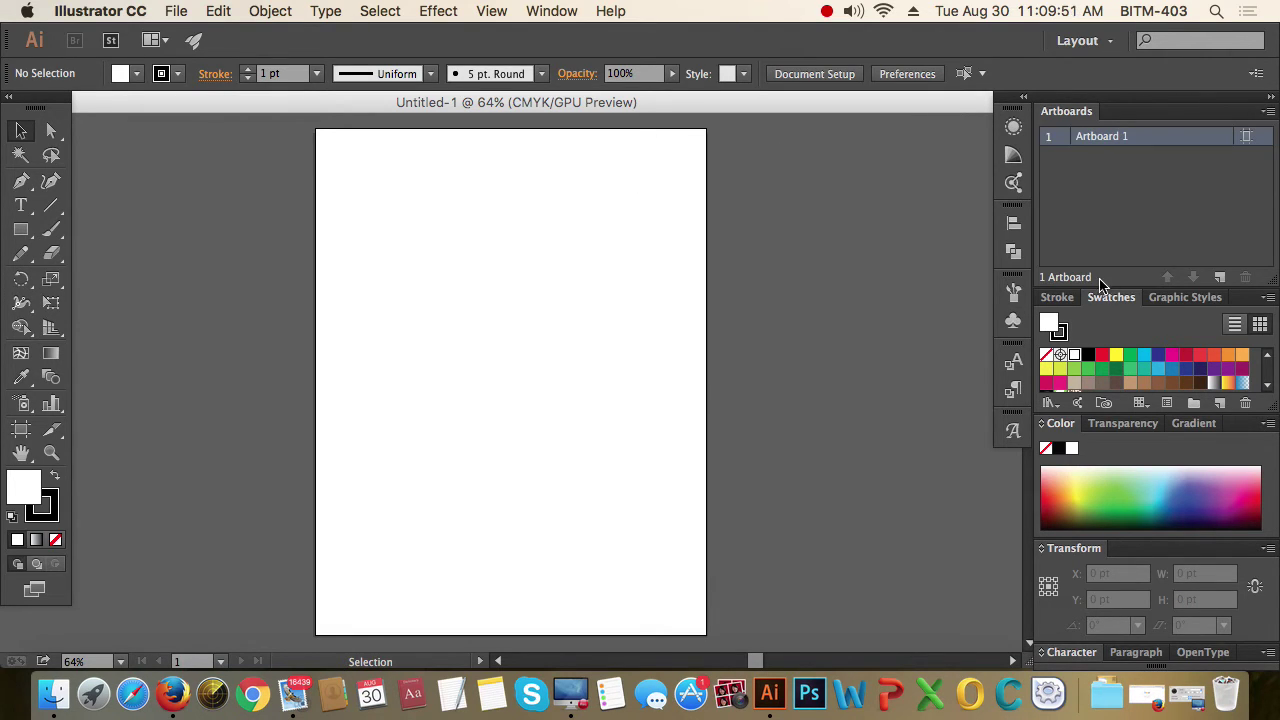
# Step: Dock Swatches beside Artboards, close Transparency, Gradient and OpenType, and group Paragraph with Character
pyautogui.moveTo(1110, 297); pyautogui.dragTo(1130, 112)
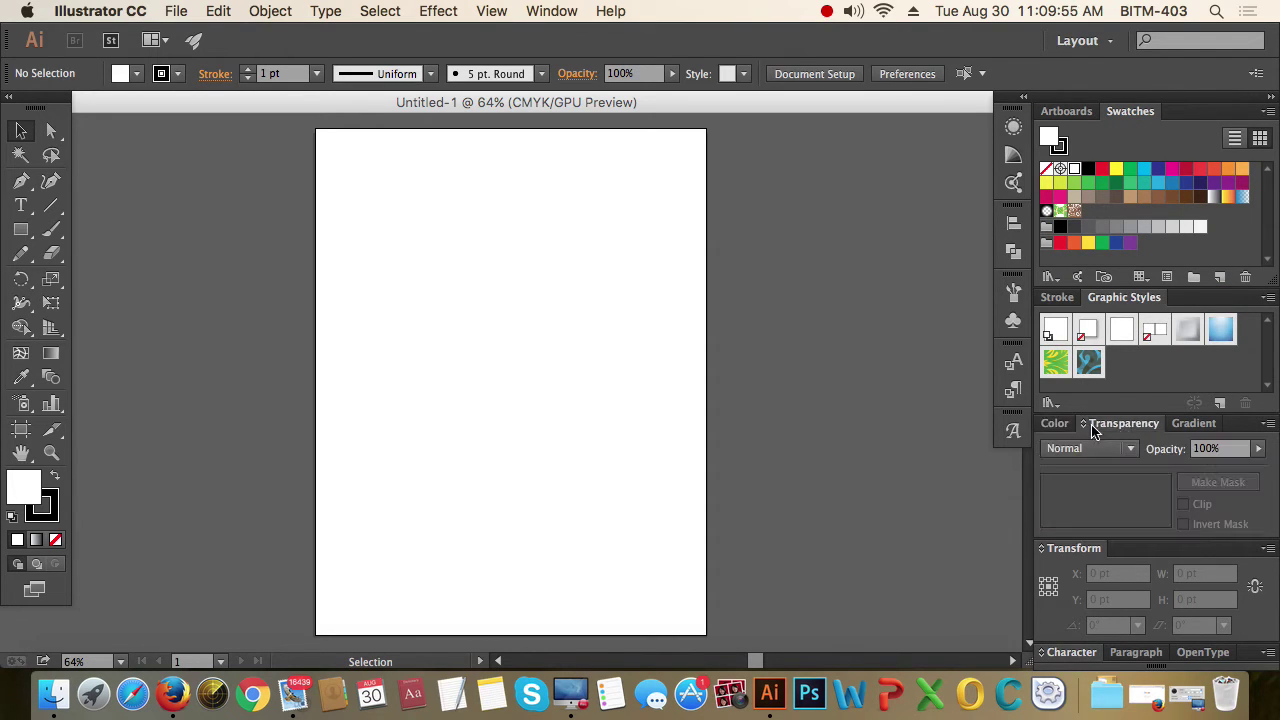
pyautogui.moveTo(1122, 423)
pyautogui.mouseDown()
pyautogui.moveTo(755, 338)
pyautogui.moveTo(662, 202)
pyautogui.mouseUp()
pyautogui.click(628, 183)
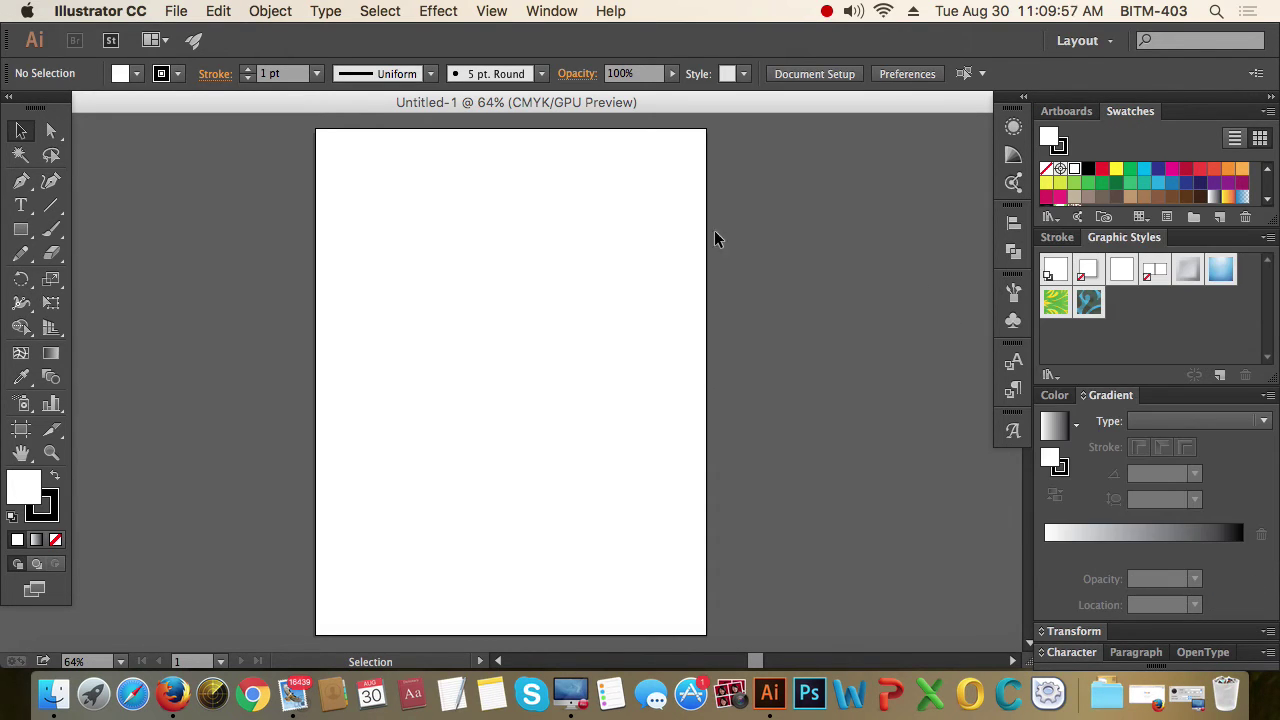
pyautogui.moveTo(1110, 395); pyautogui.dragTo(677, 175)
pyautogui.click(677, 172)
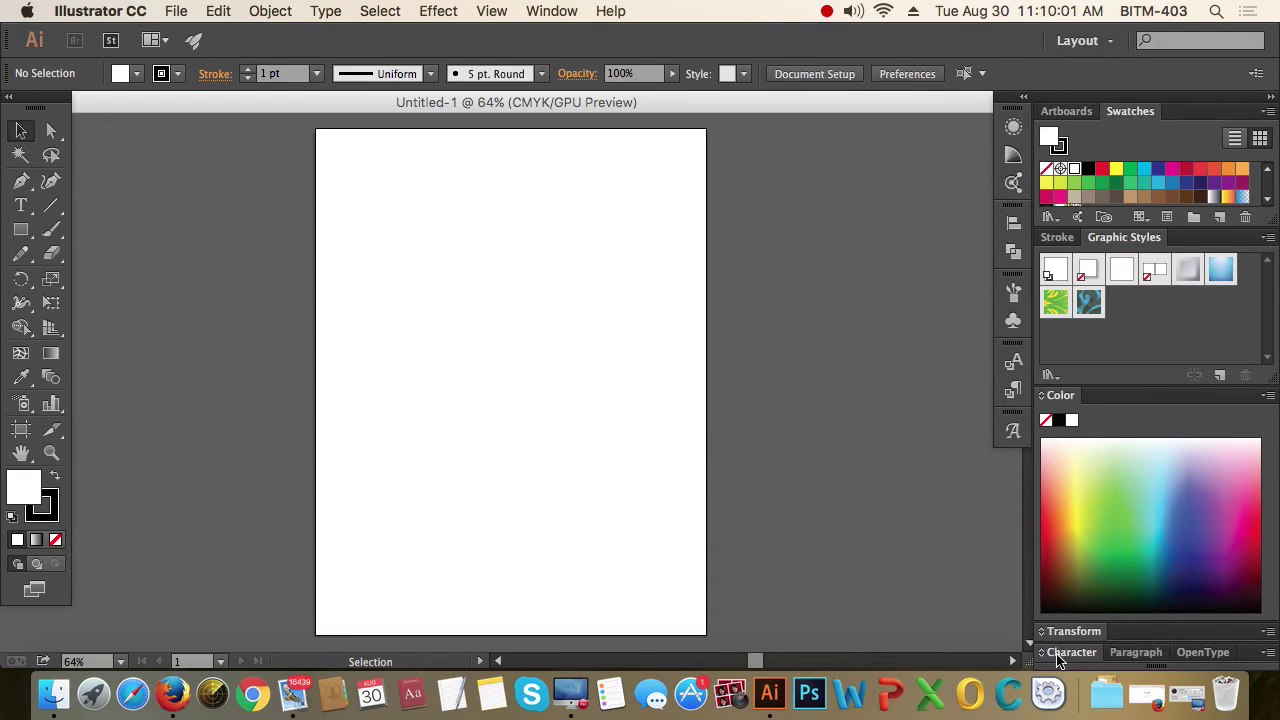
pyautogui.moveTo(1073, 655)
pyautogui.mouseDown()
pyautogui.moveTo(958, 607)
pyautogui.moveTo(708, 184)
pyautogui.mouseUp()
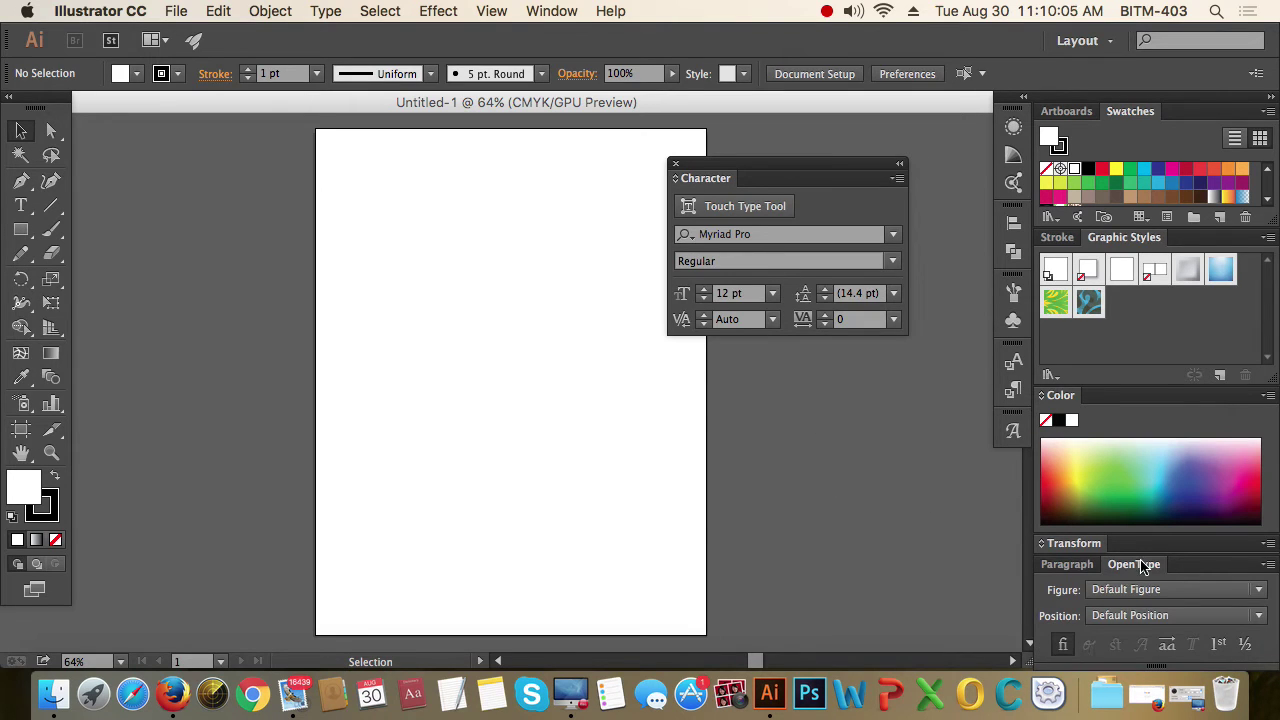
pyautogui.moveTo(1146, 567); pyautogui.dragTo(484, 398)
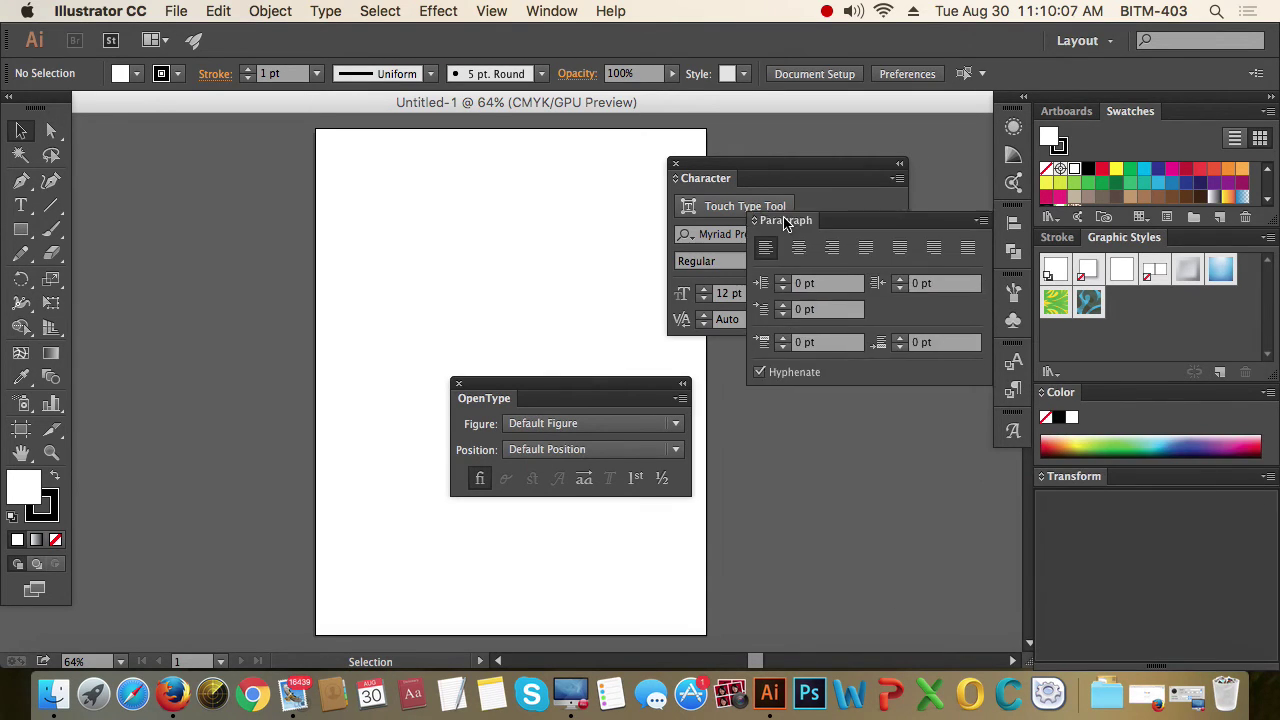
pyautogui.moveTo(1075, 497)
pyautogui.mouseDown()
pyautogui.moveTo(780, 183)
pyautogui.moveTo(1015, 466)
pyautogui.mouseUp()
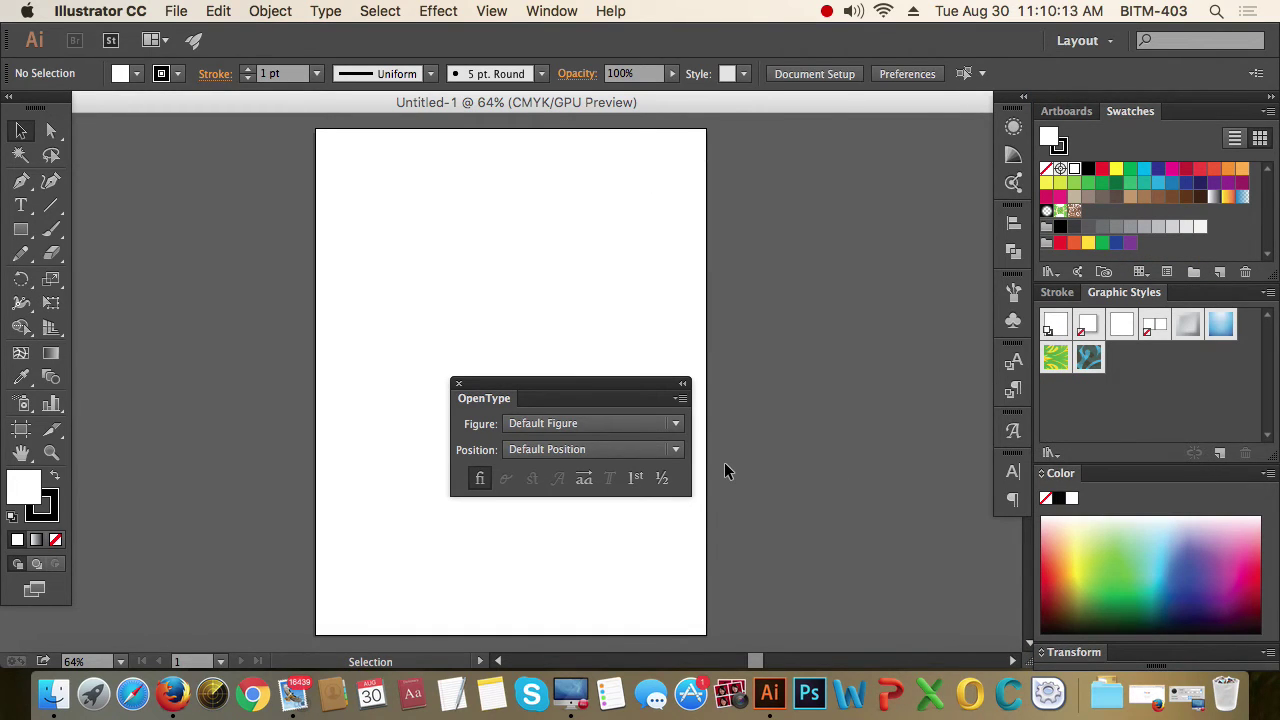
pyautogui.click(459, 385)
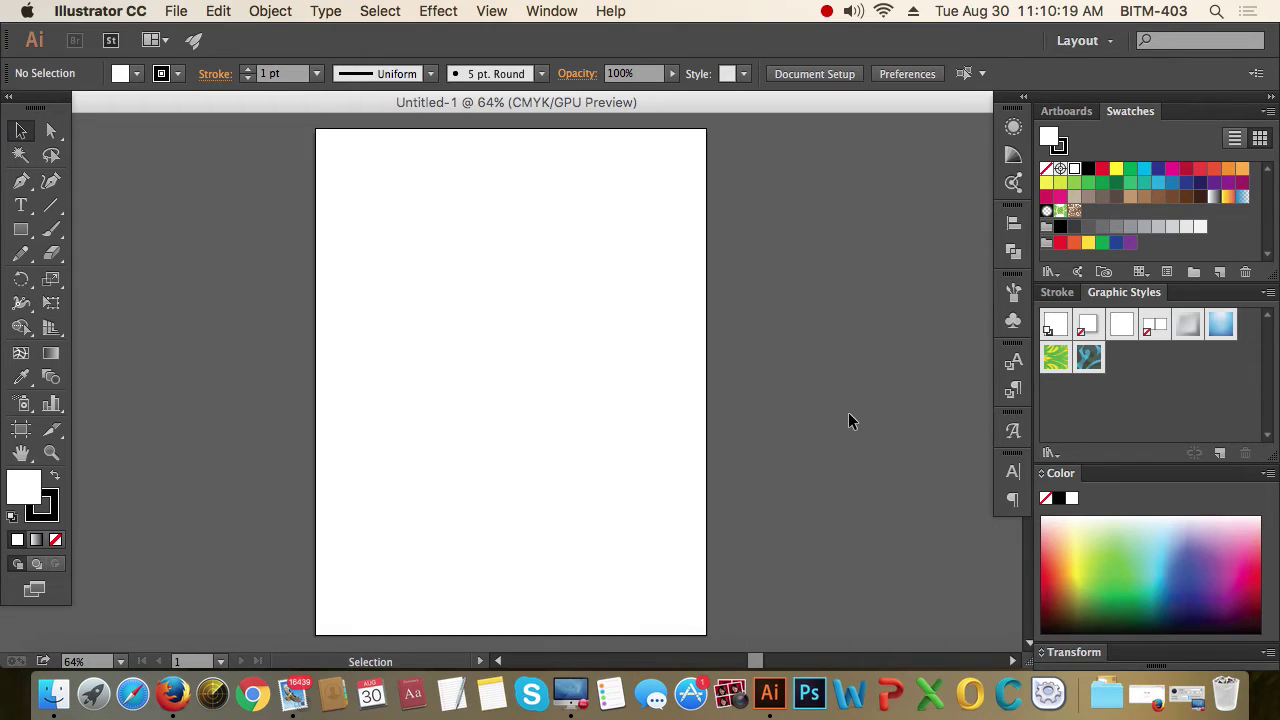
# Step: Browse the workspace list, keeping Layout as the active workspace
pyautogui.click(1108, 40)
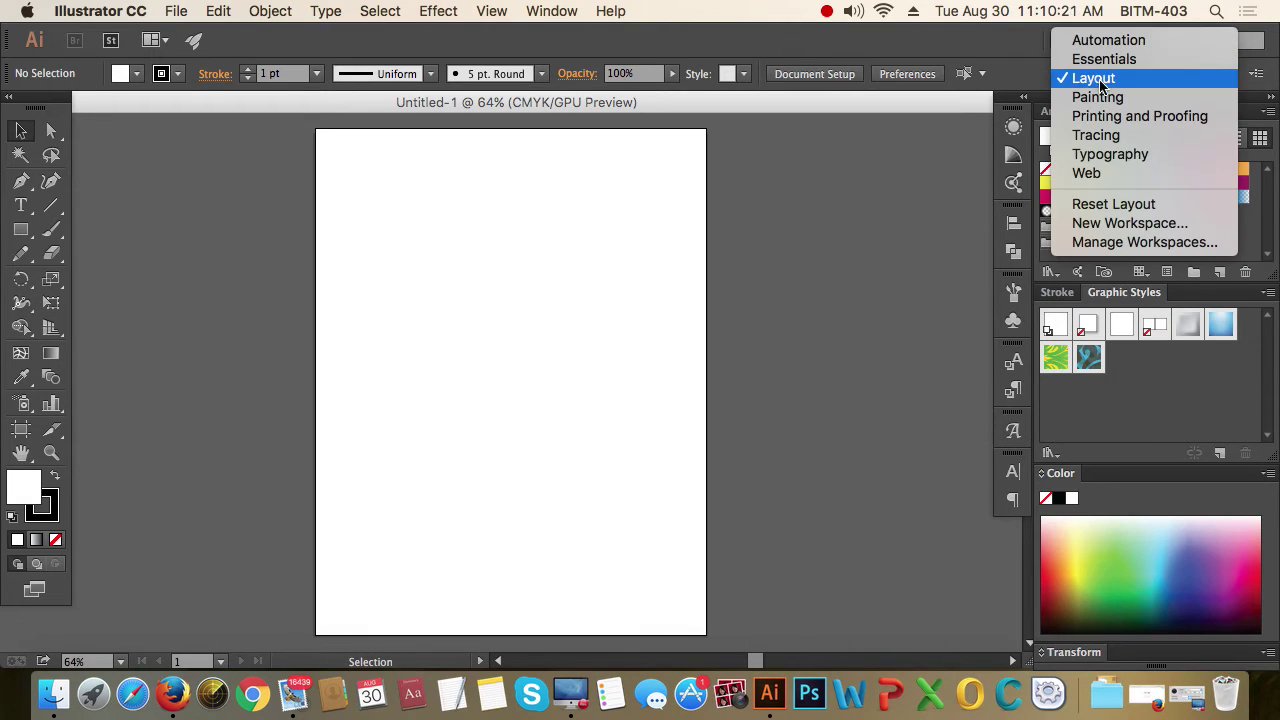
pyautogui.click(1082, 80)
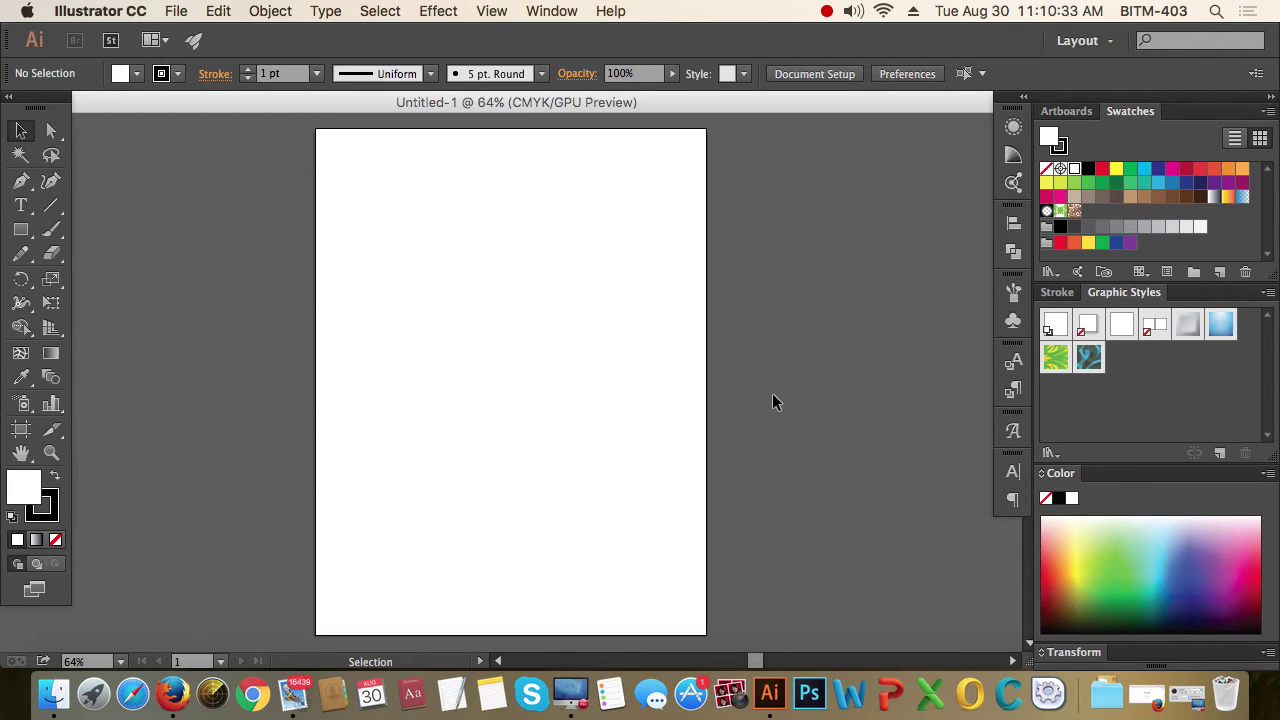
pyautogui.click(1105, 40)
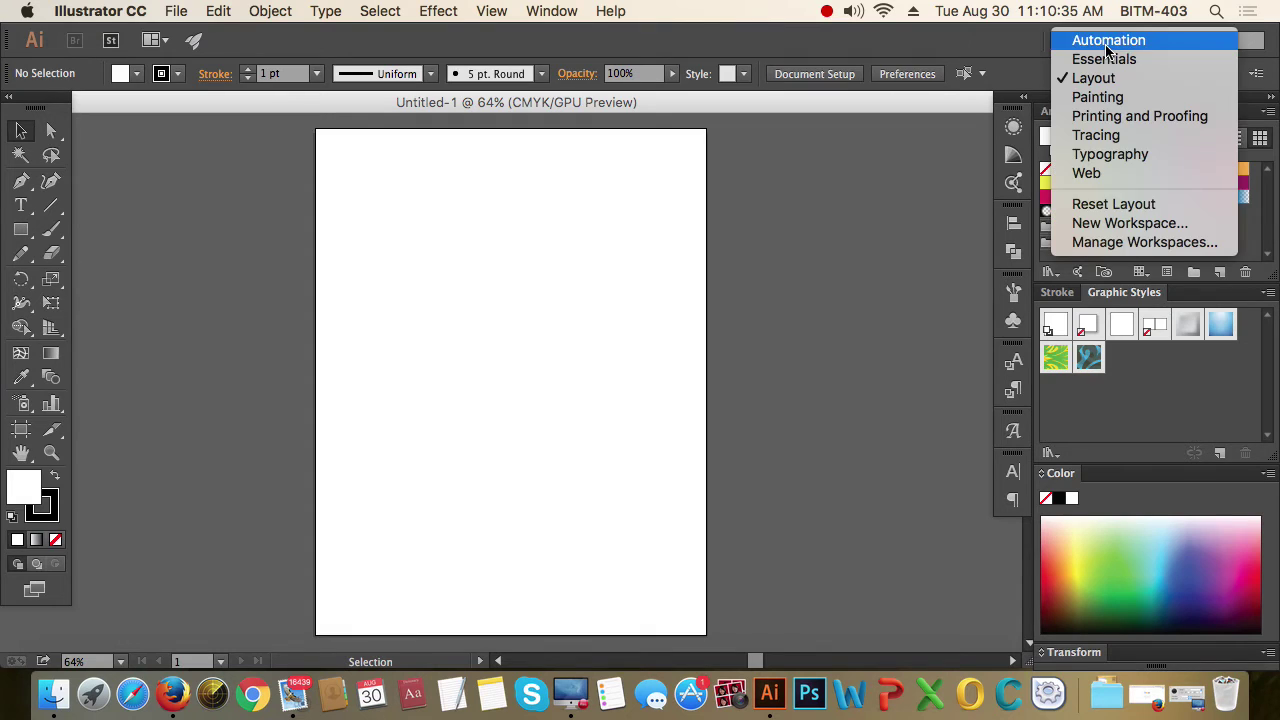
pyautogui.click(987, 47)
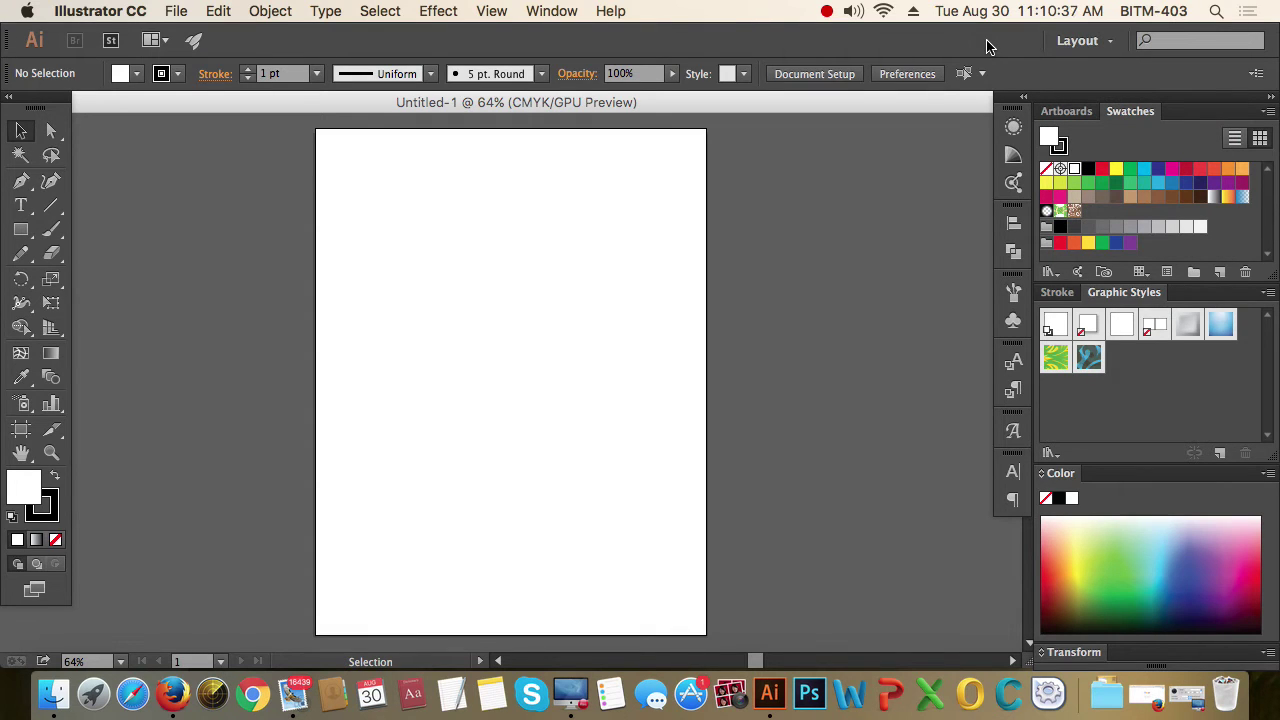
# Step: Save the current panel arrangement as a new workspace named B21
pyautogui.click(551, 12)
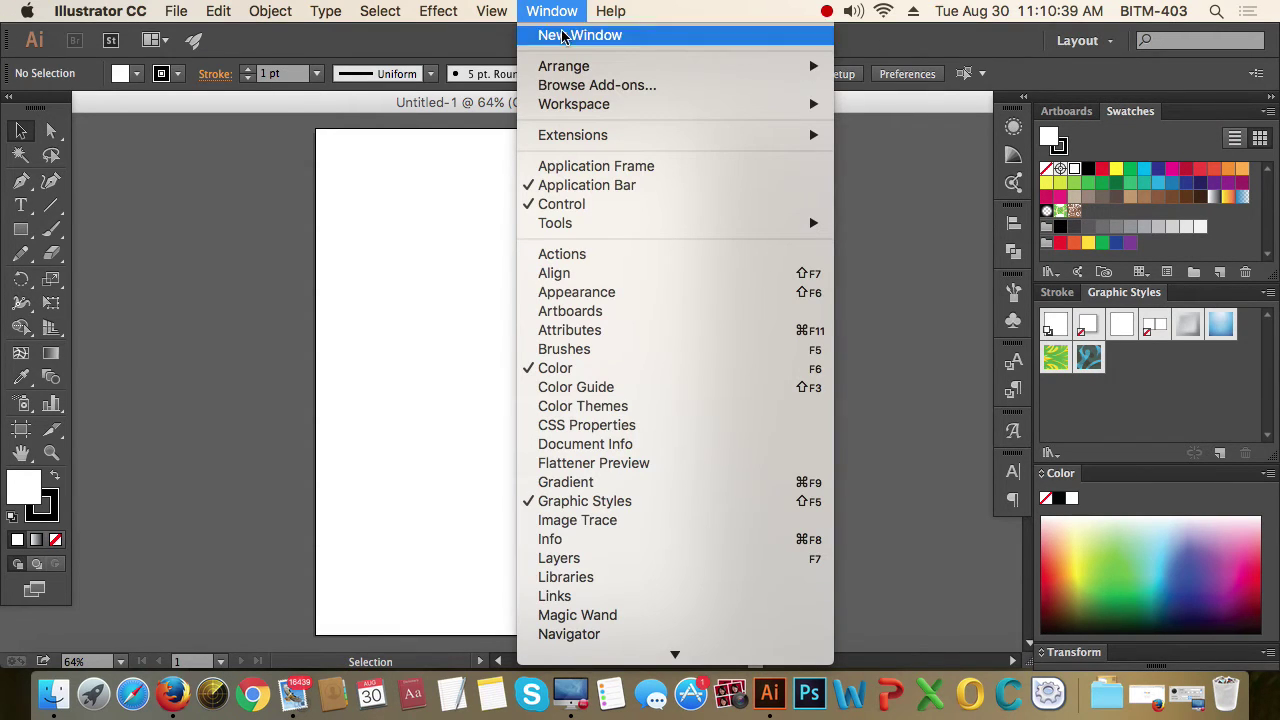
pyautogui.moveTo(574, 104)
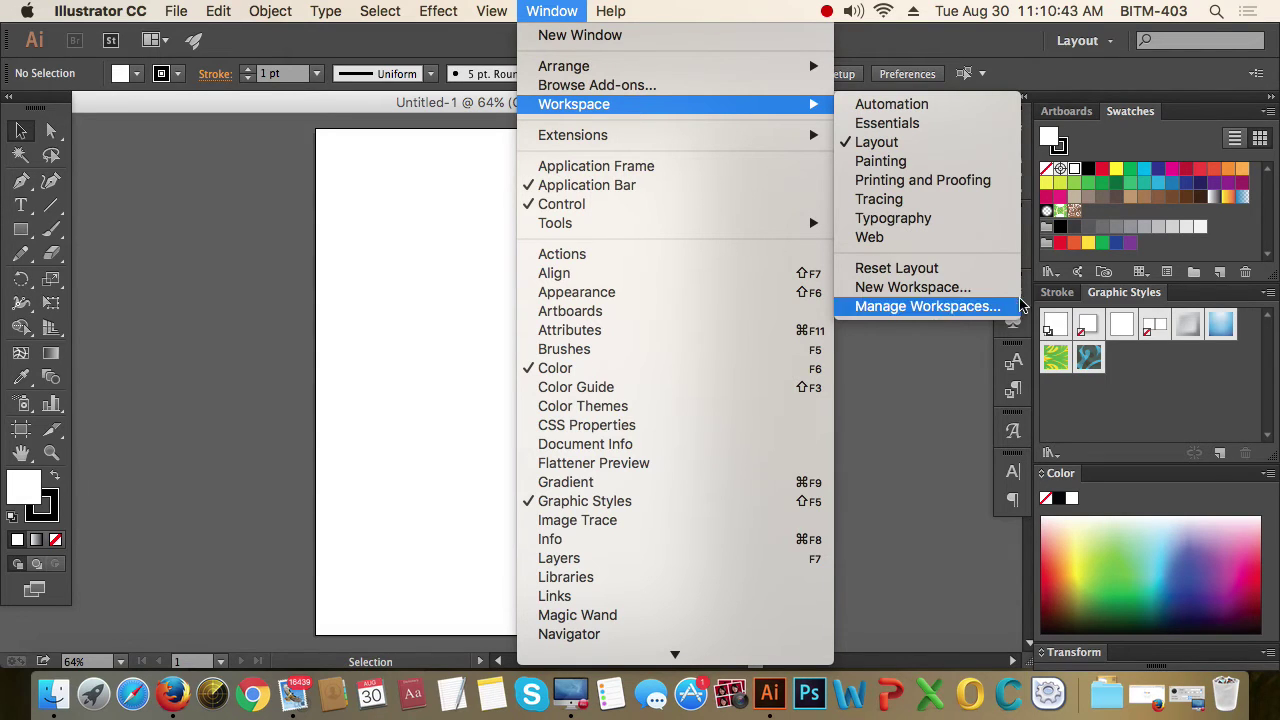
pyautogui.click(957, 288)
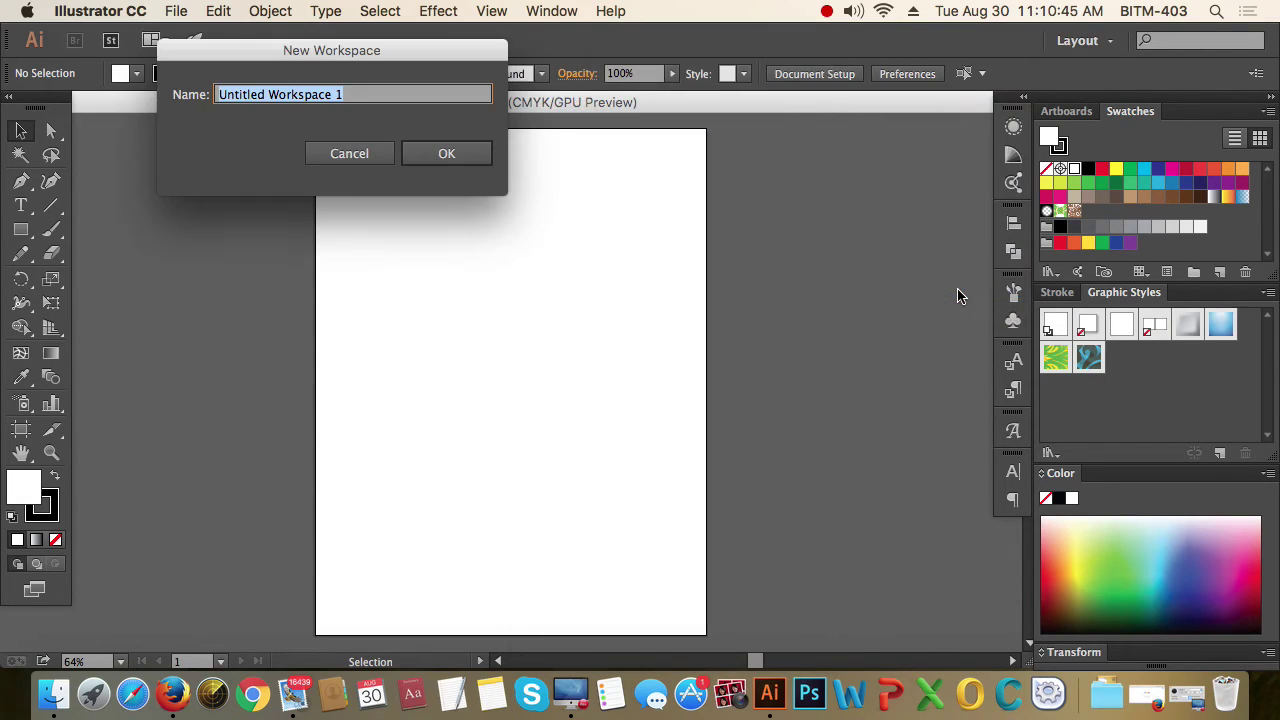
pyautogui.write('B')
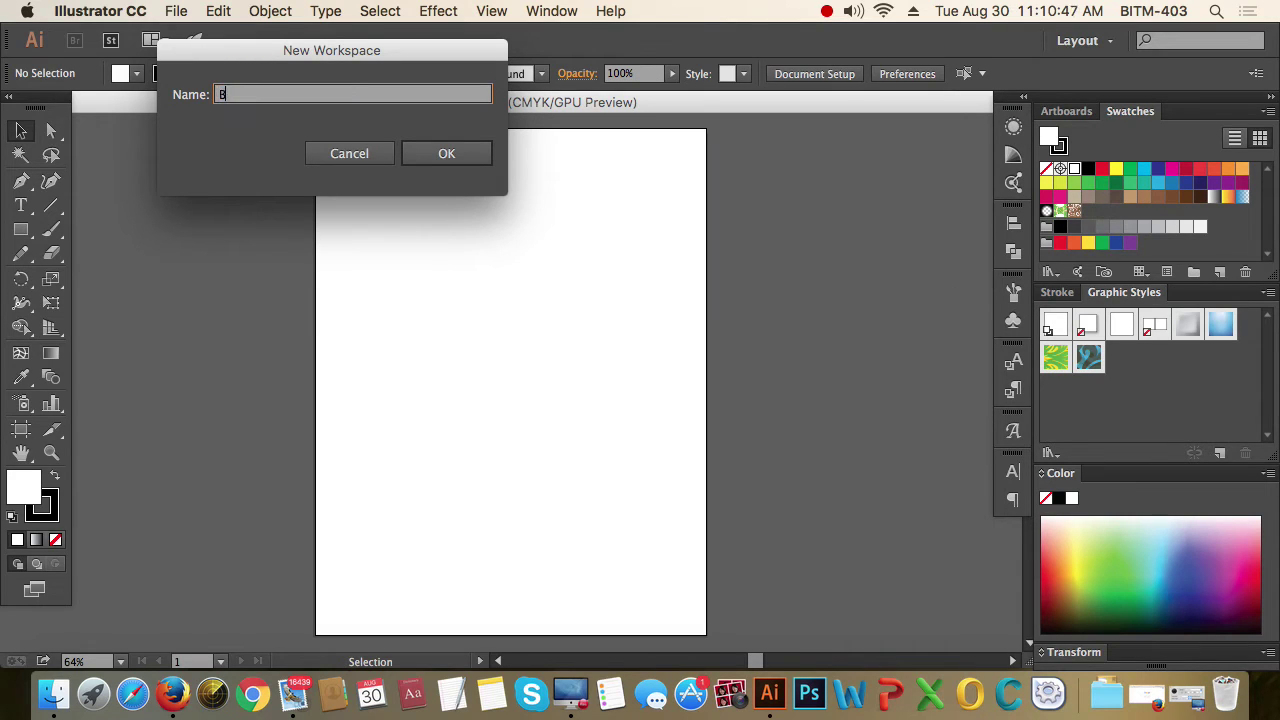
pyautogui.write('21')
pyautogui.click(465, 160)
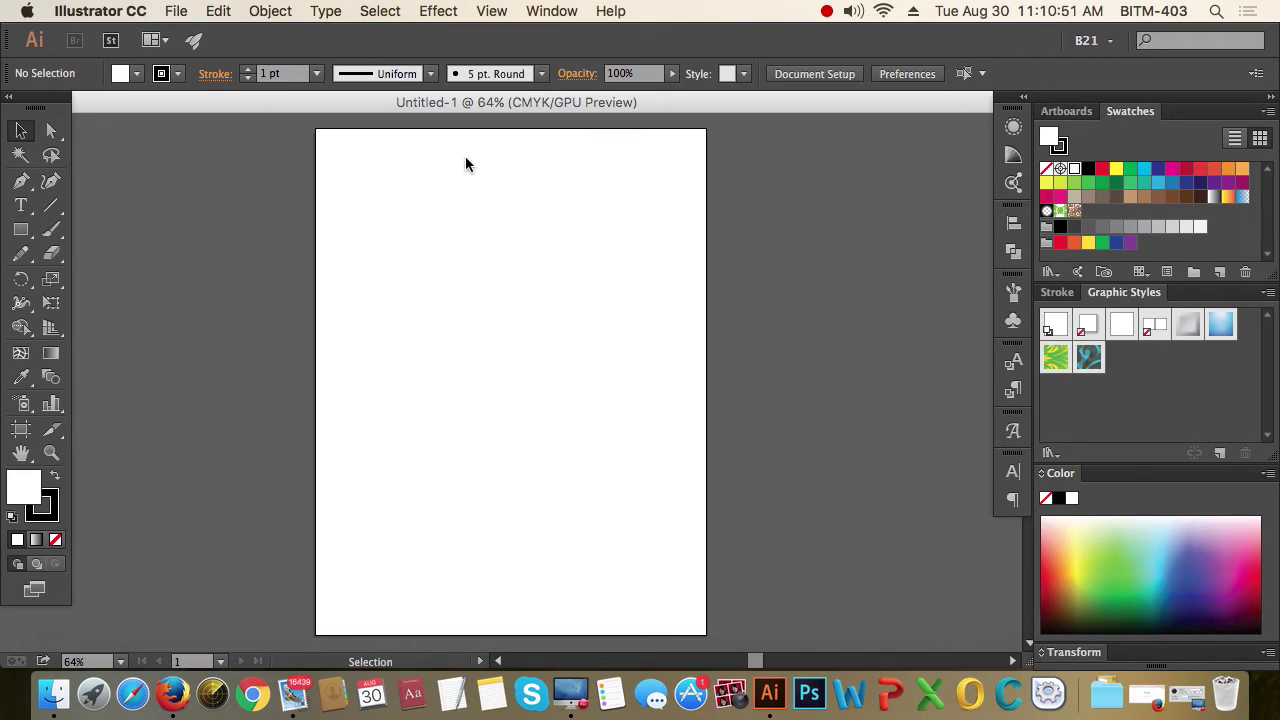
pyautogui.click(1100, 40)
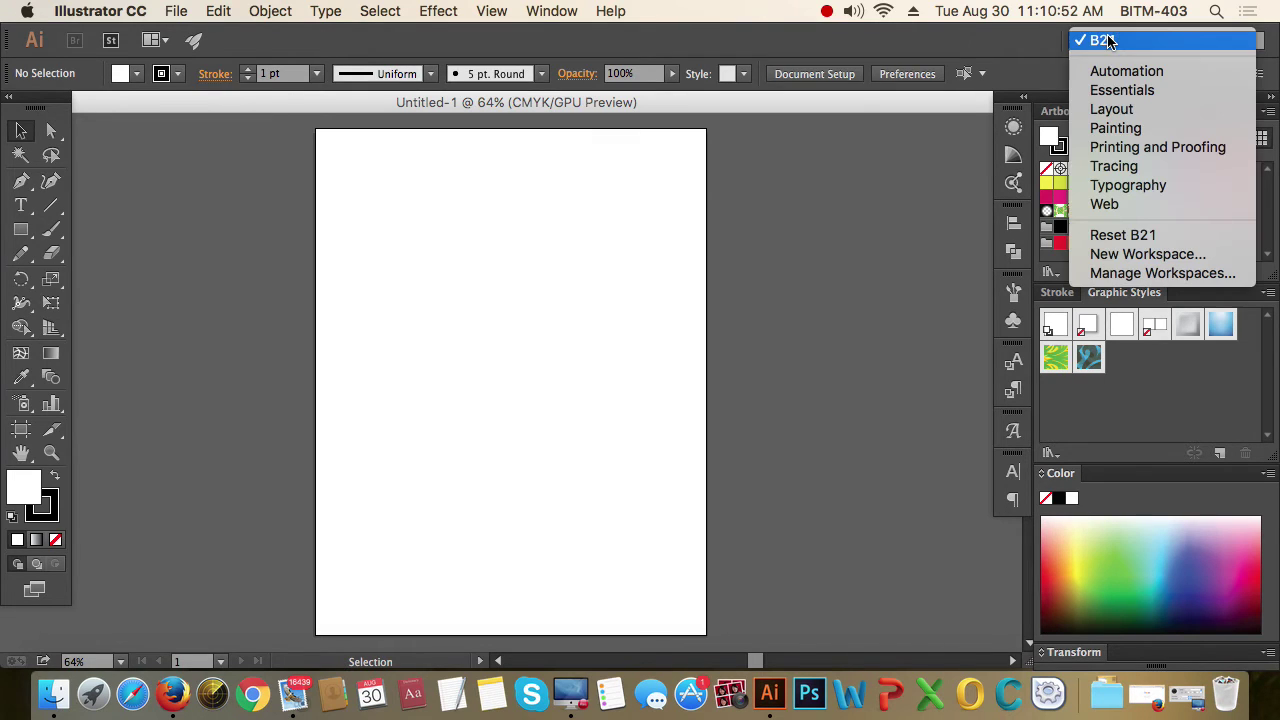
pyautogui.click(1157, 128)
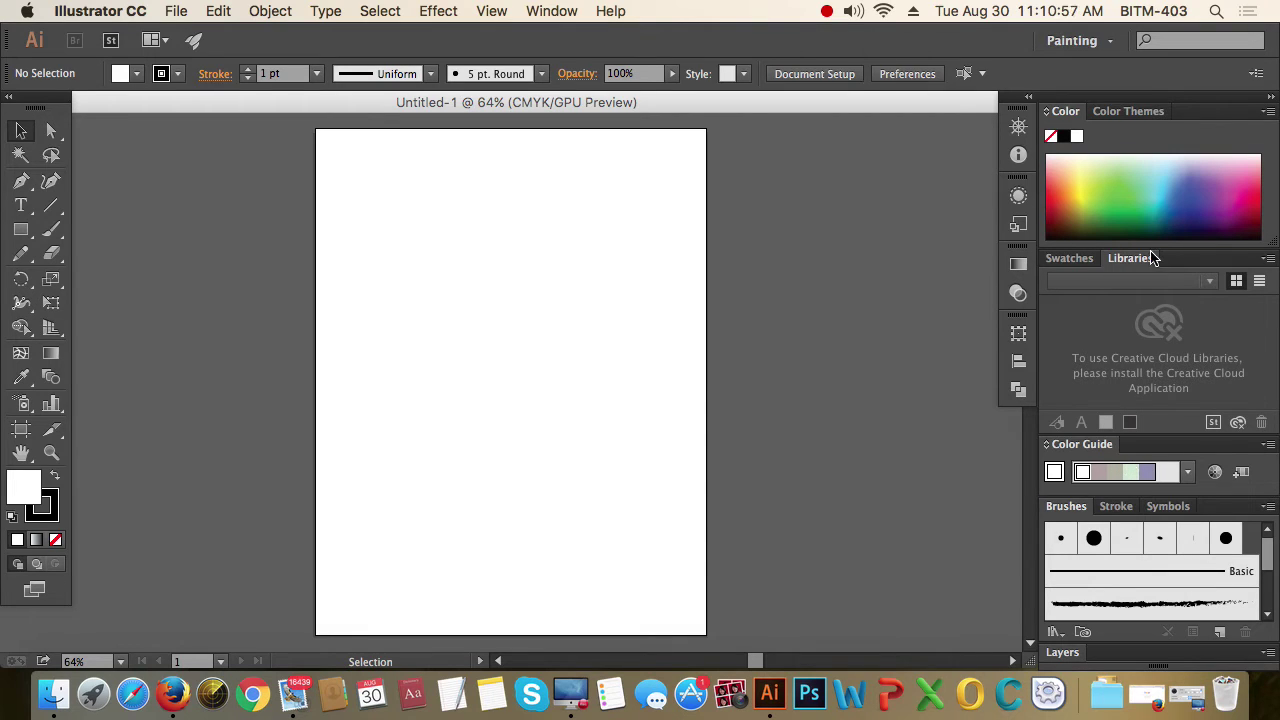
pyautogui.click(1100, 41)
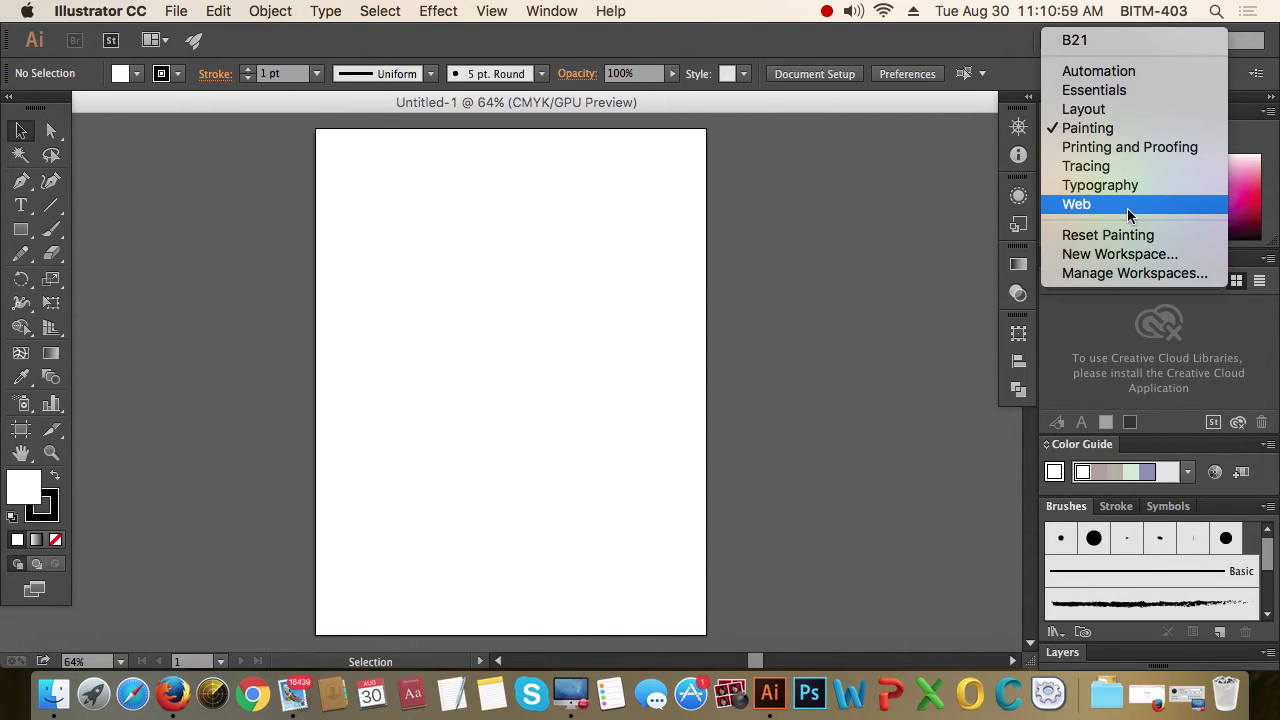
pyautogui.click(1113, 44)
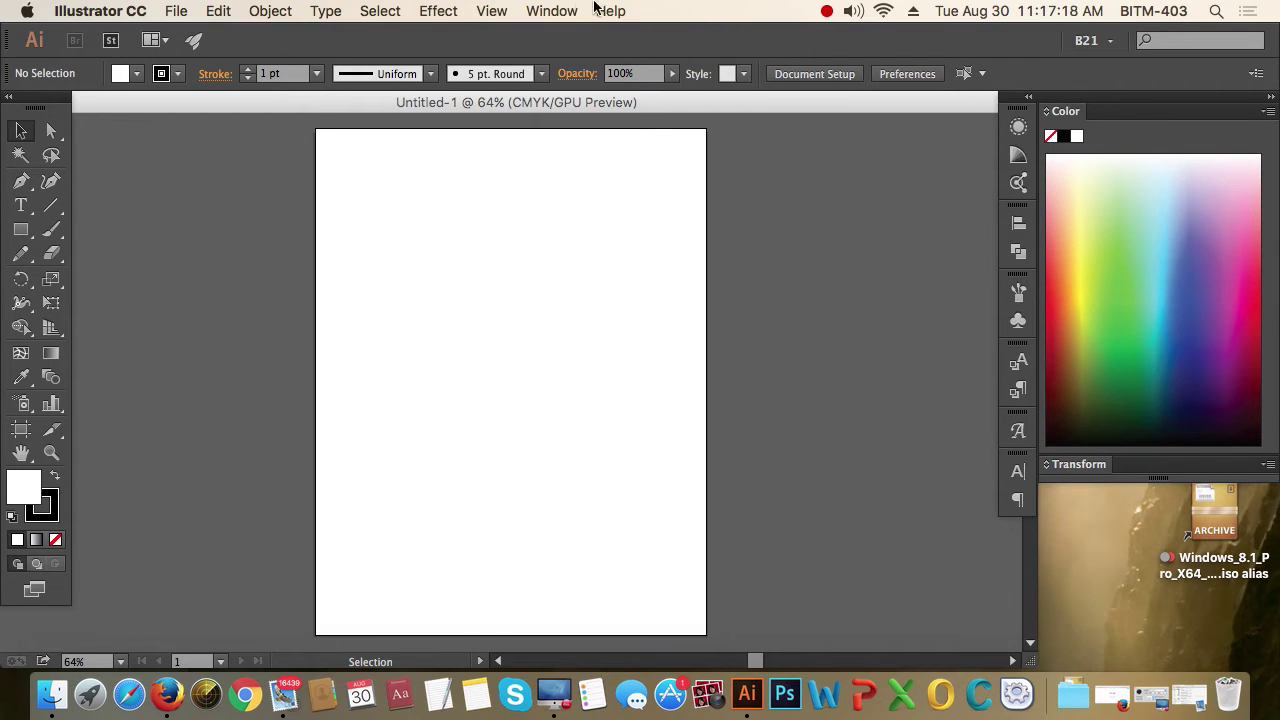
pyautogui.click(557, 12)
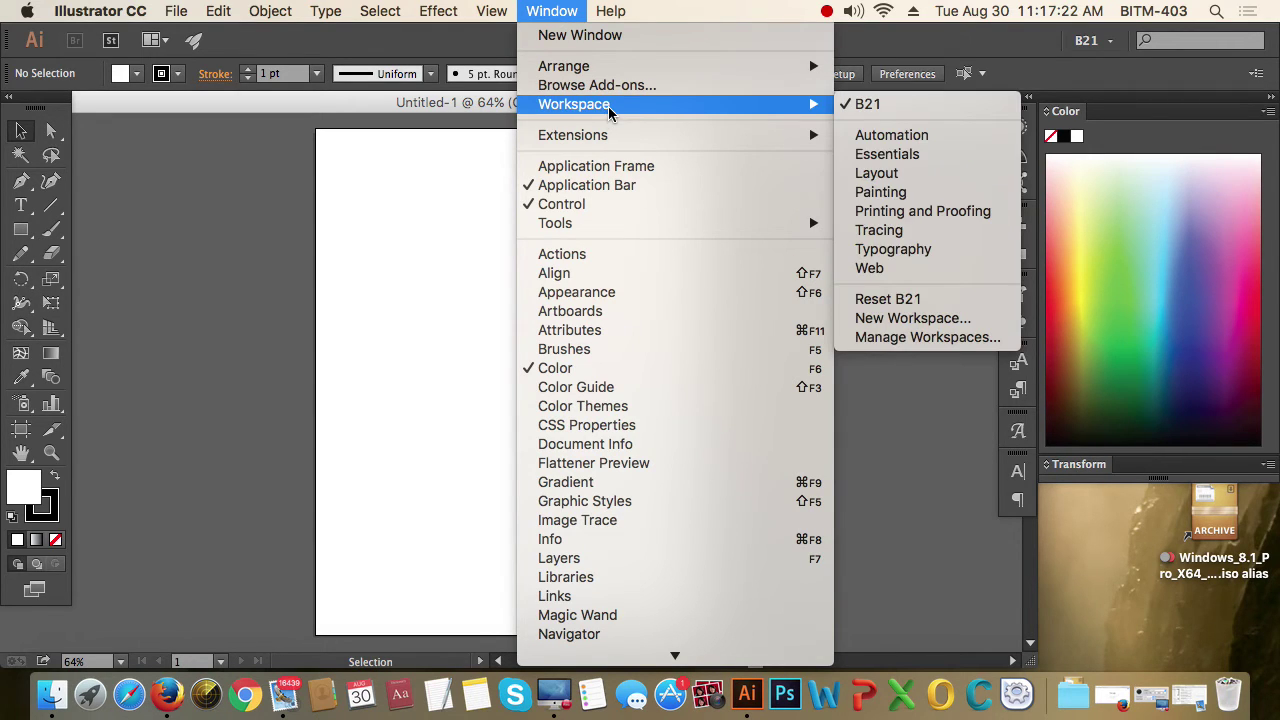
pyautogui.moveTo(573, 104)
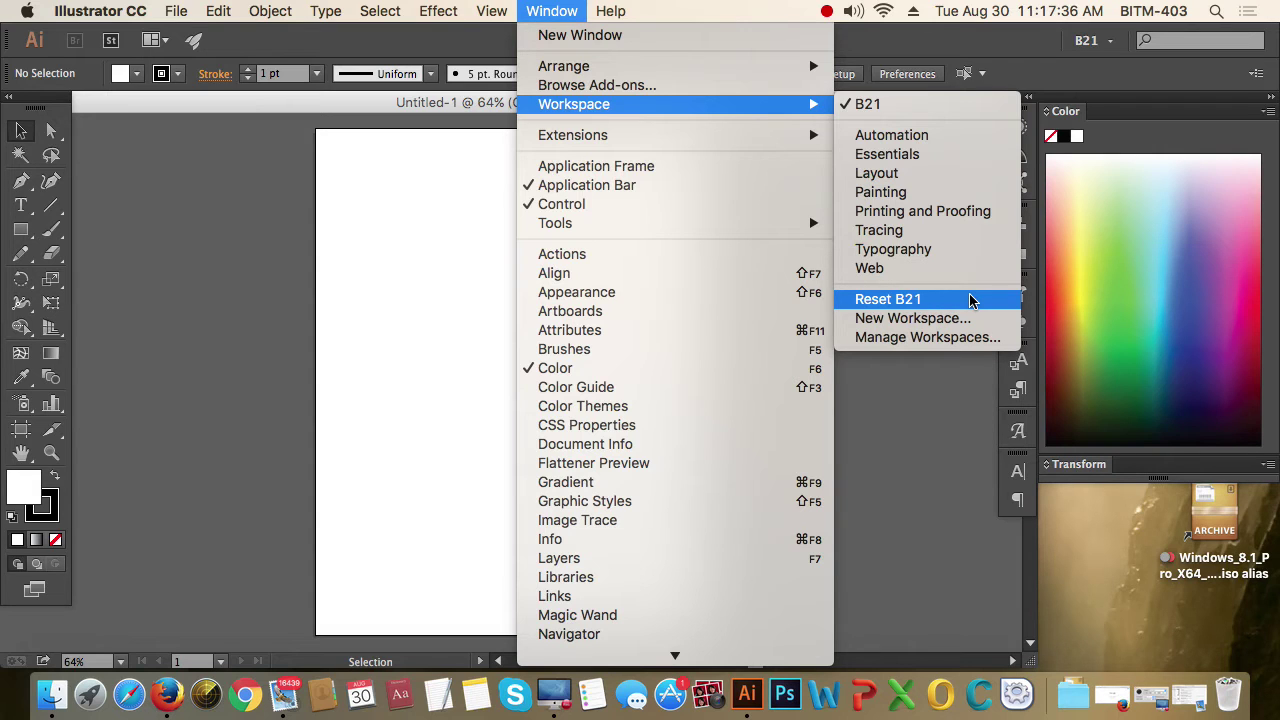
pyautogui.click(970, 300)
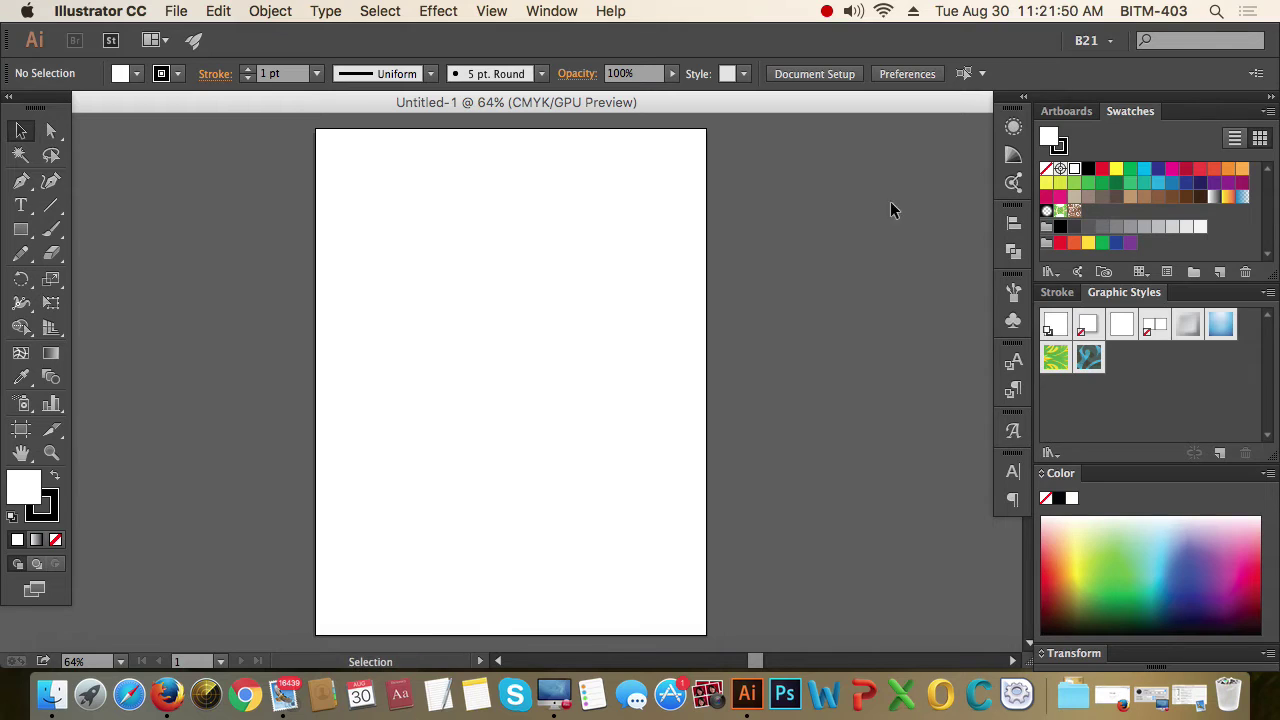
# Step: Switch to the Essentials workspace and toggle the toolbox between one and two columns
pyautogui.click(1110, 40)
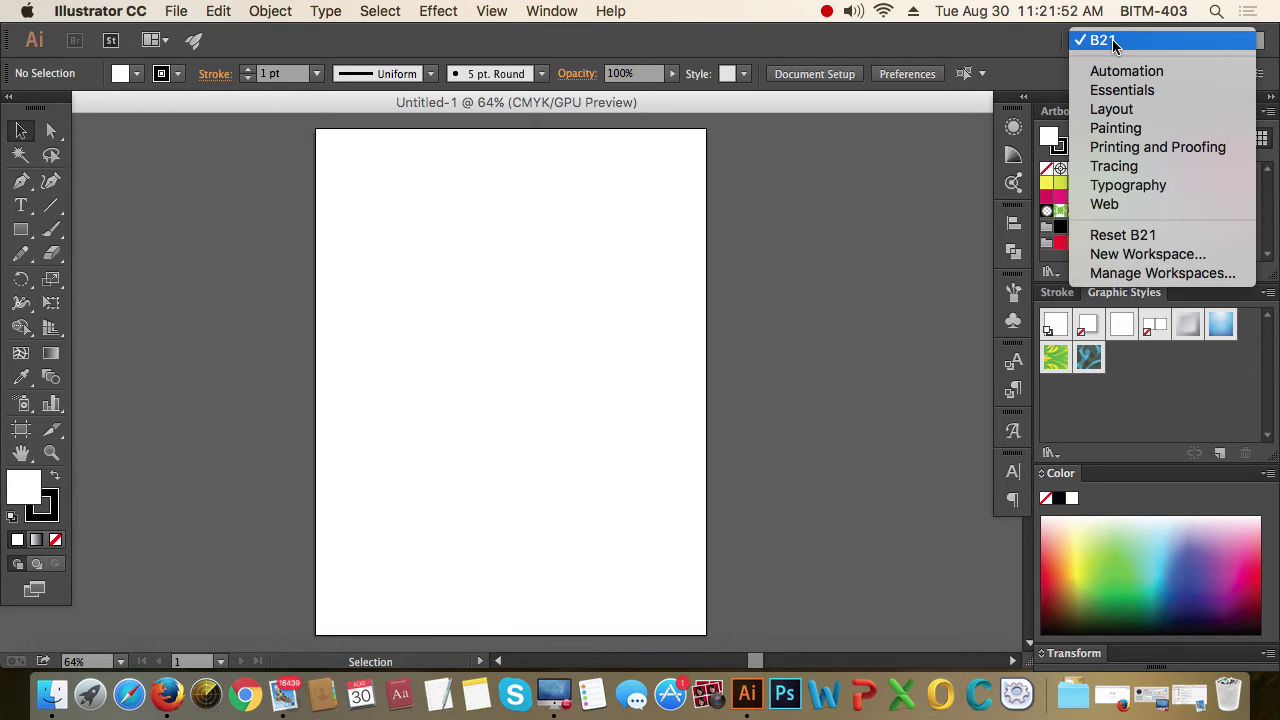
pyautogui.click(1179, 91)
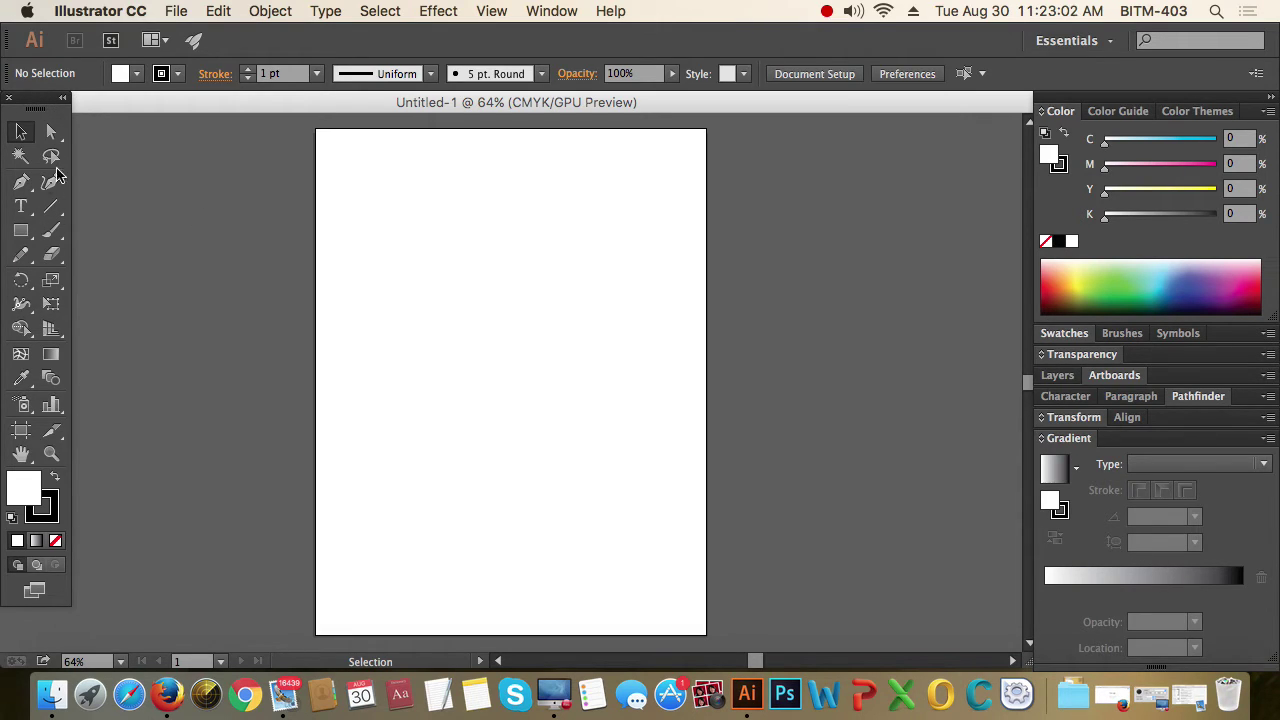
pyautogui.click(63, 97)
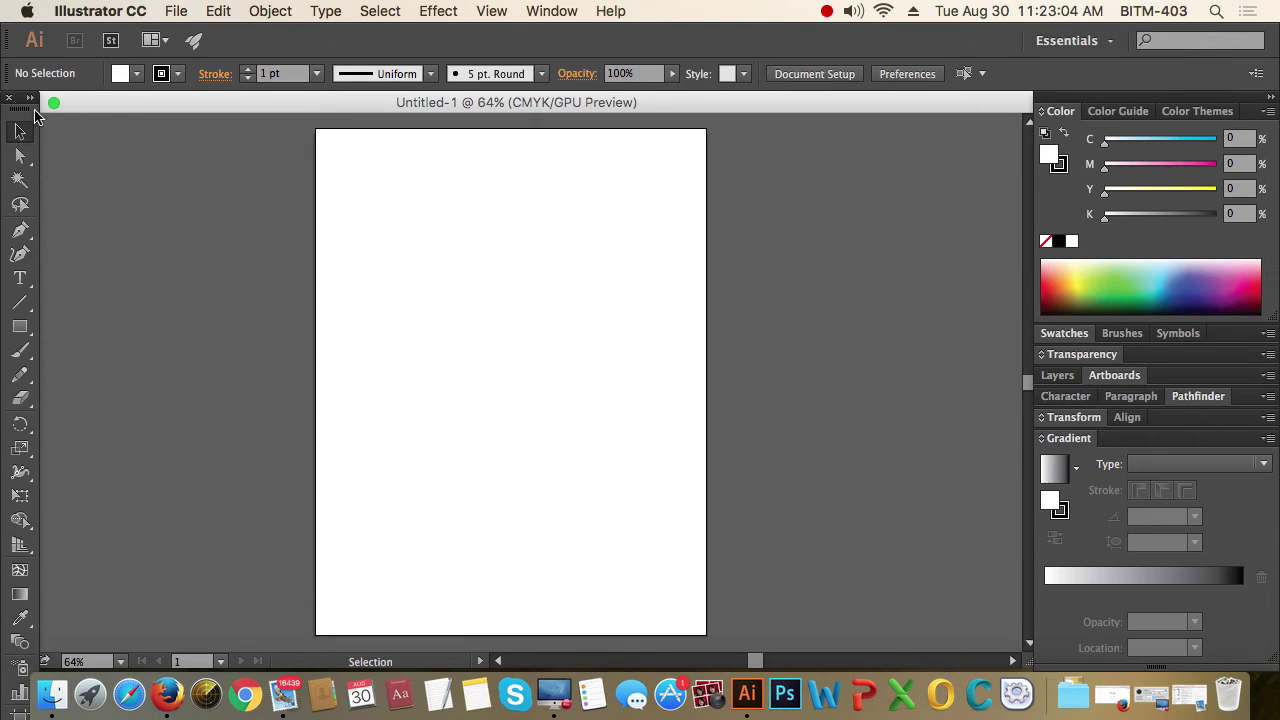
pyautogui.click(31, 99)
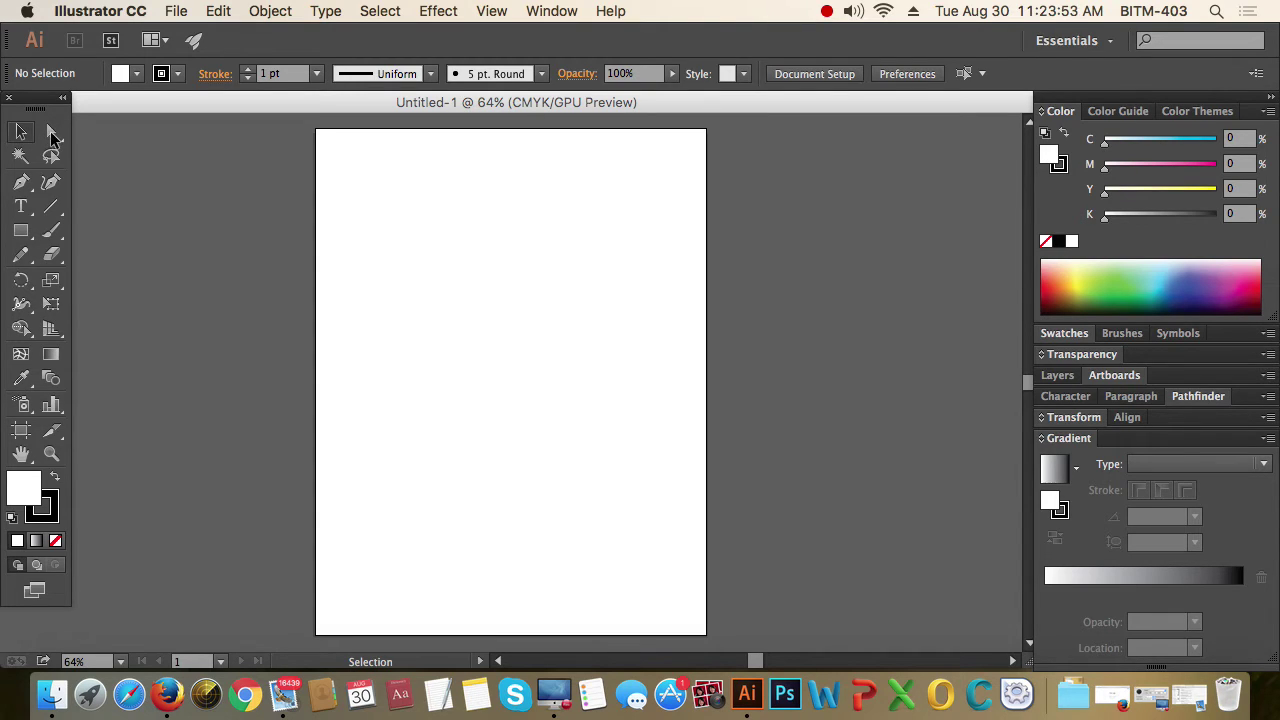
# Step: Try the Selection and Direct Selection tools, then show the Rectangle tool's shape flyout
pyautogui.moveTo(53, 137); pyautogui.dragTo(110, 140)
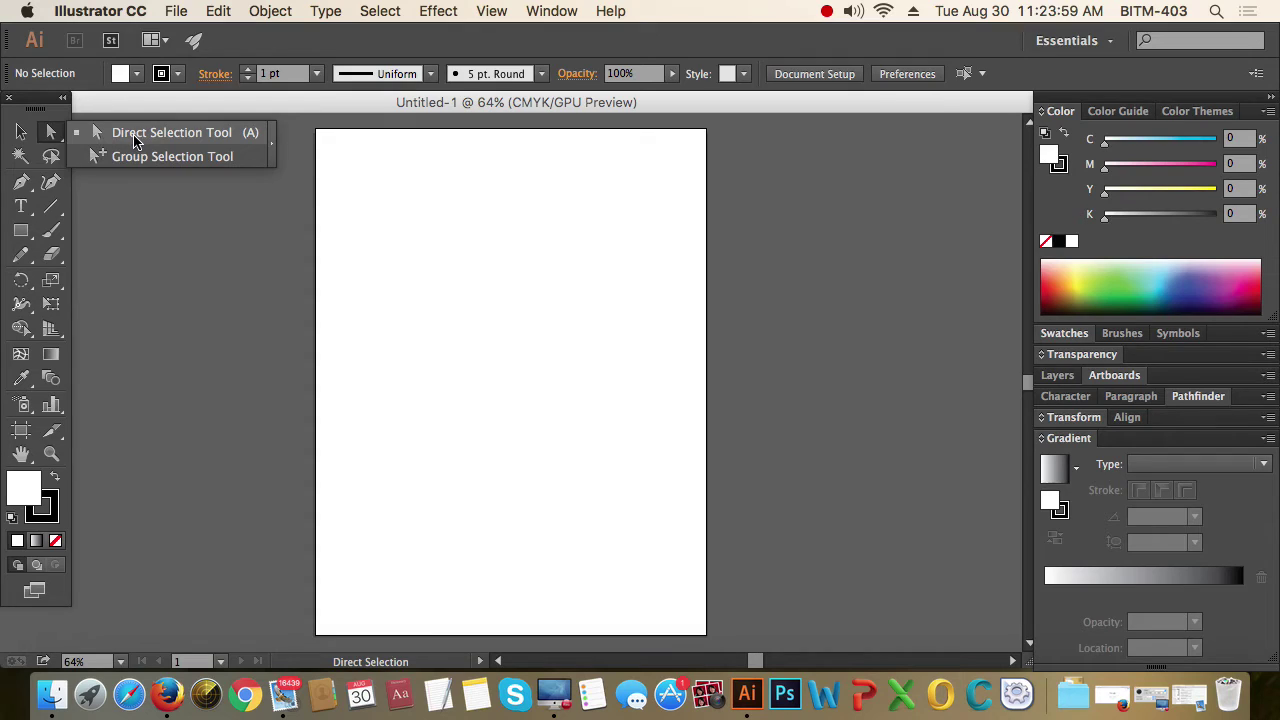
pyautogui.click(134, 140)
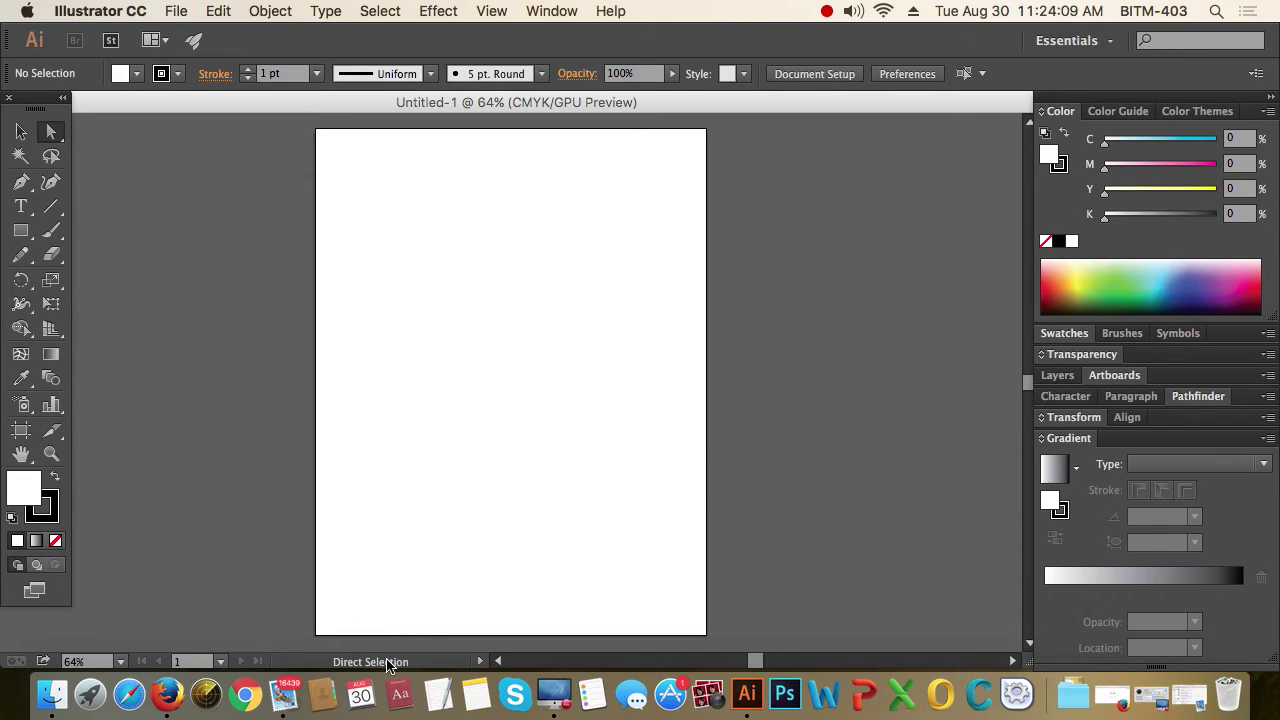
pyautogui.click(21, 137)
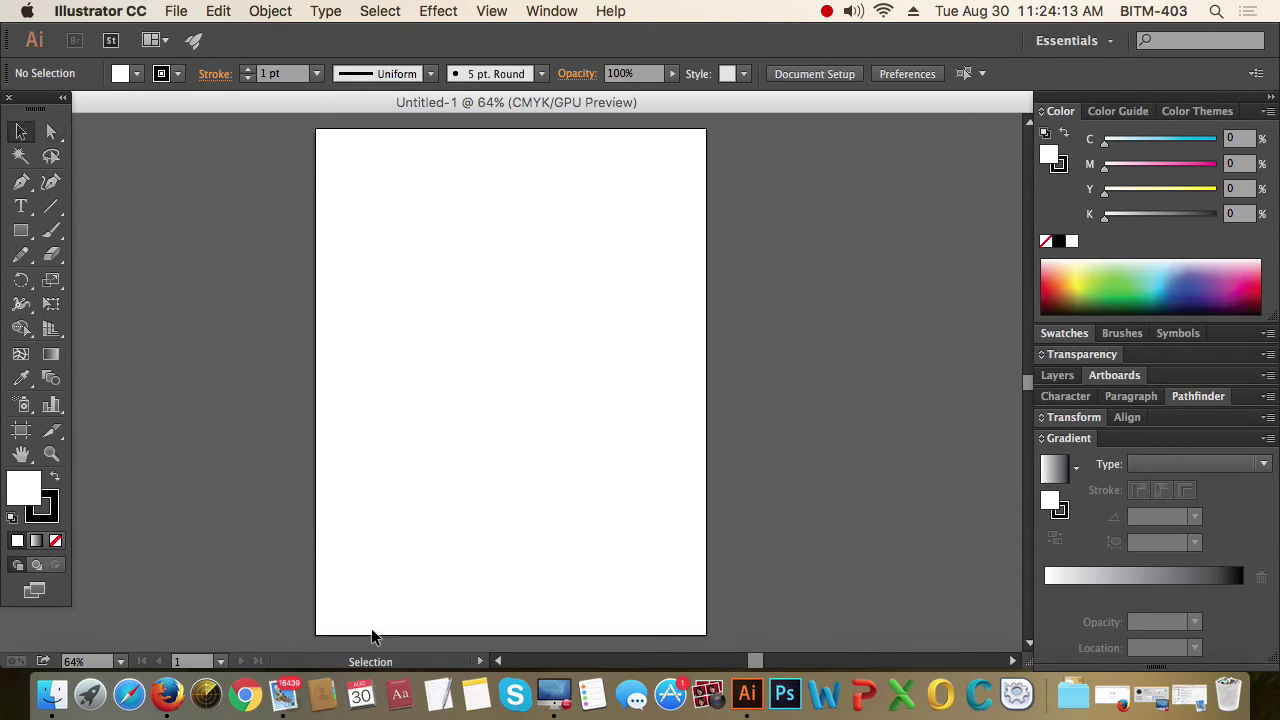
pyautogui.click(55, 128)
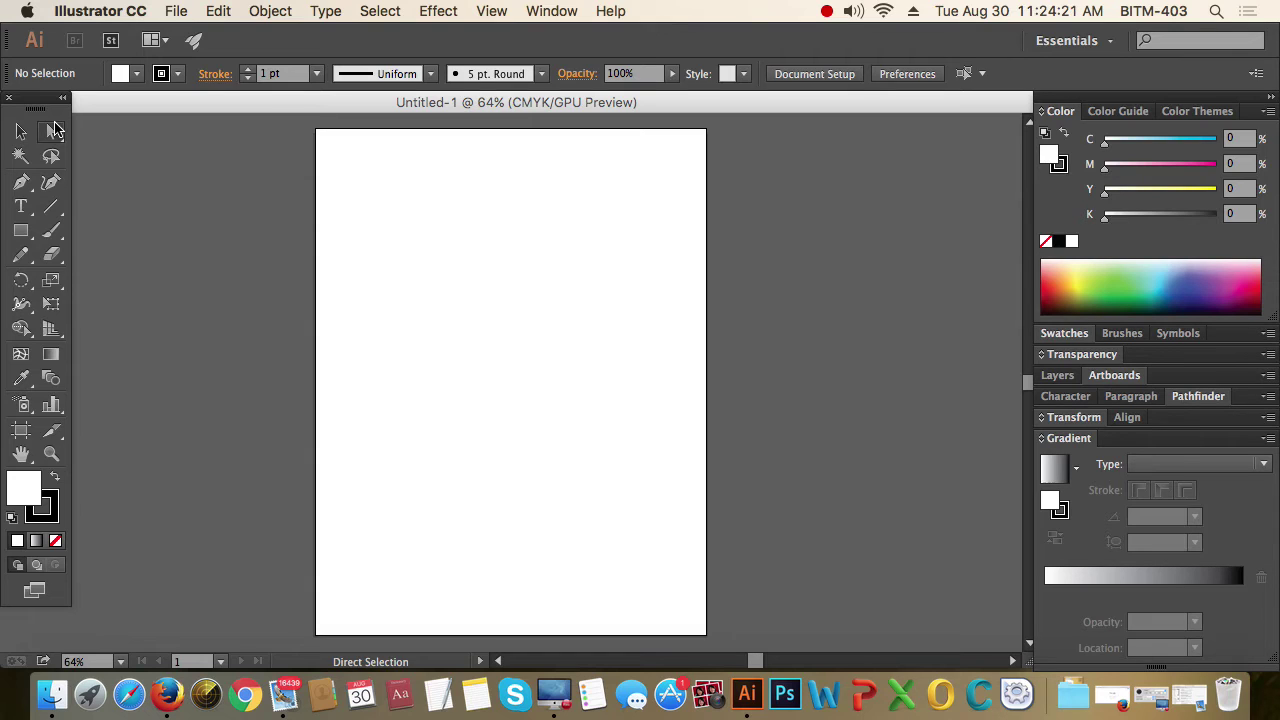
pyautogui.click(20, 132)
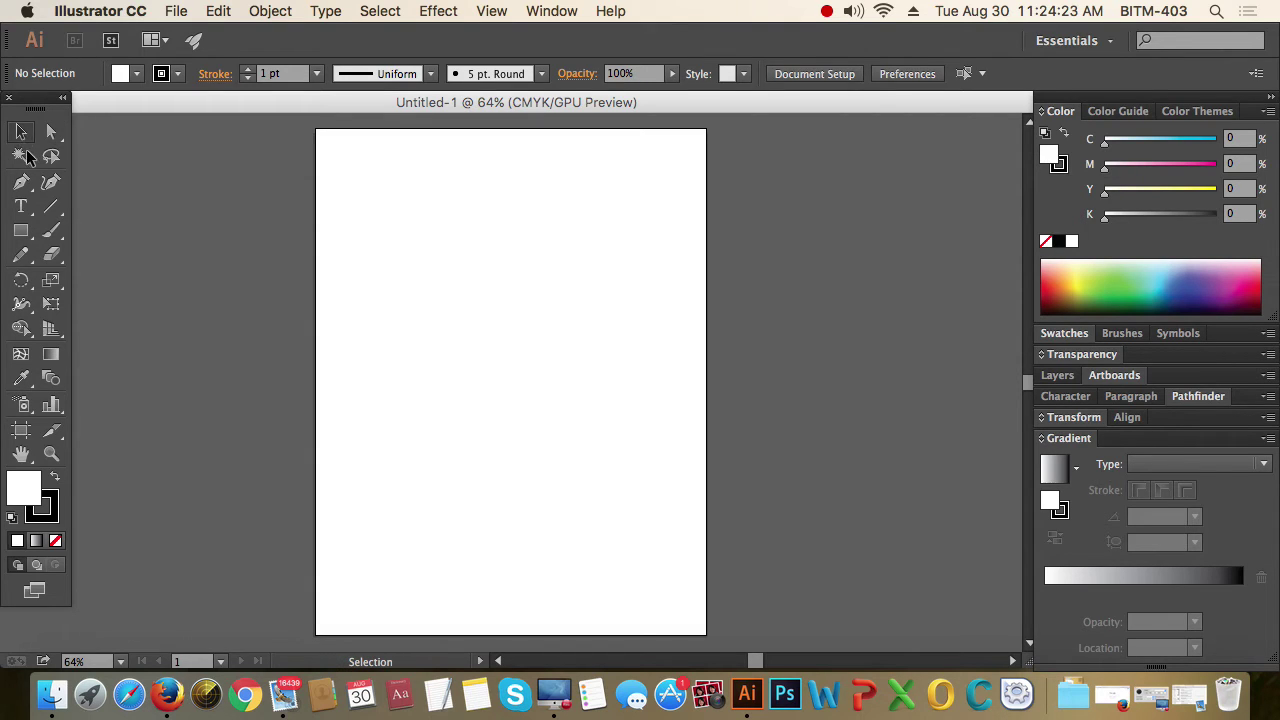
pyautogui.click(22, 235)
pyautogui.click(27, 238)
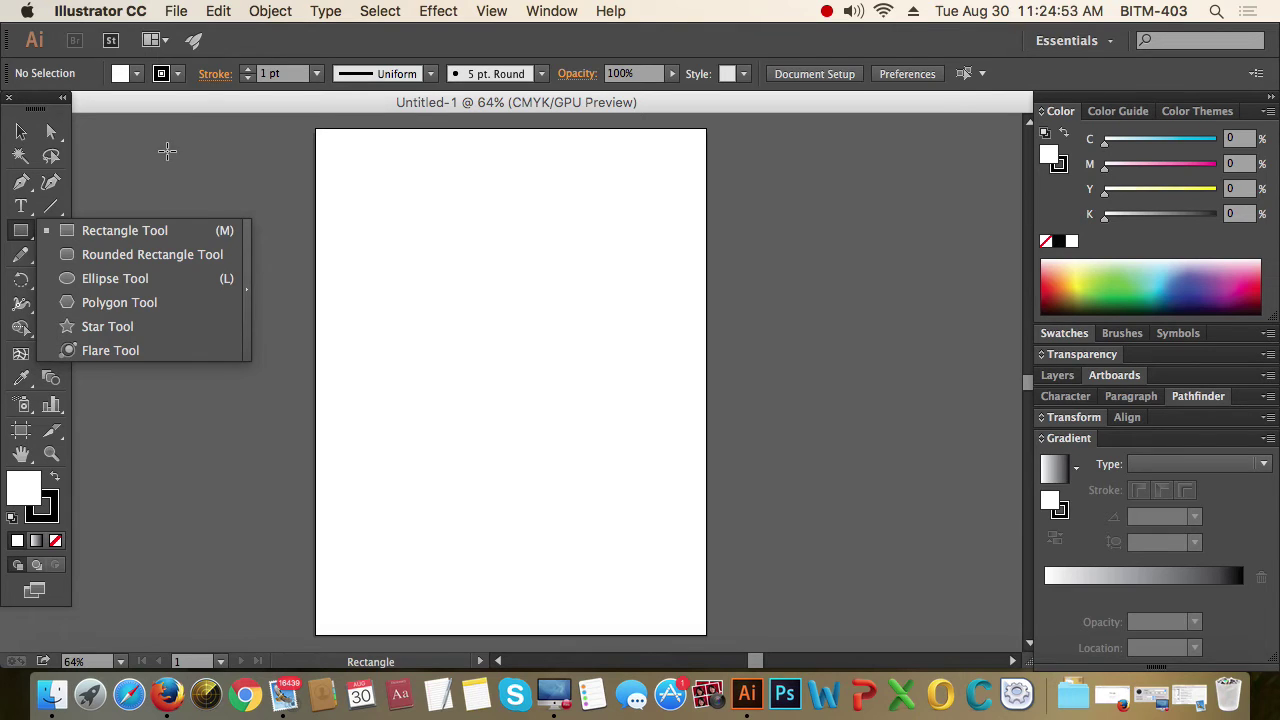
# Step: Tear off the shape tools into a floating panel beside the artboard, with Rectangle active
pyautogui.click(247, 297)
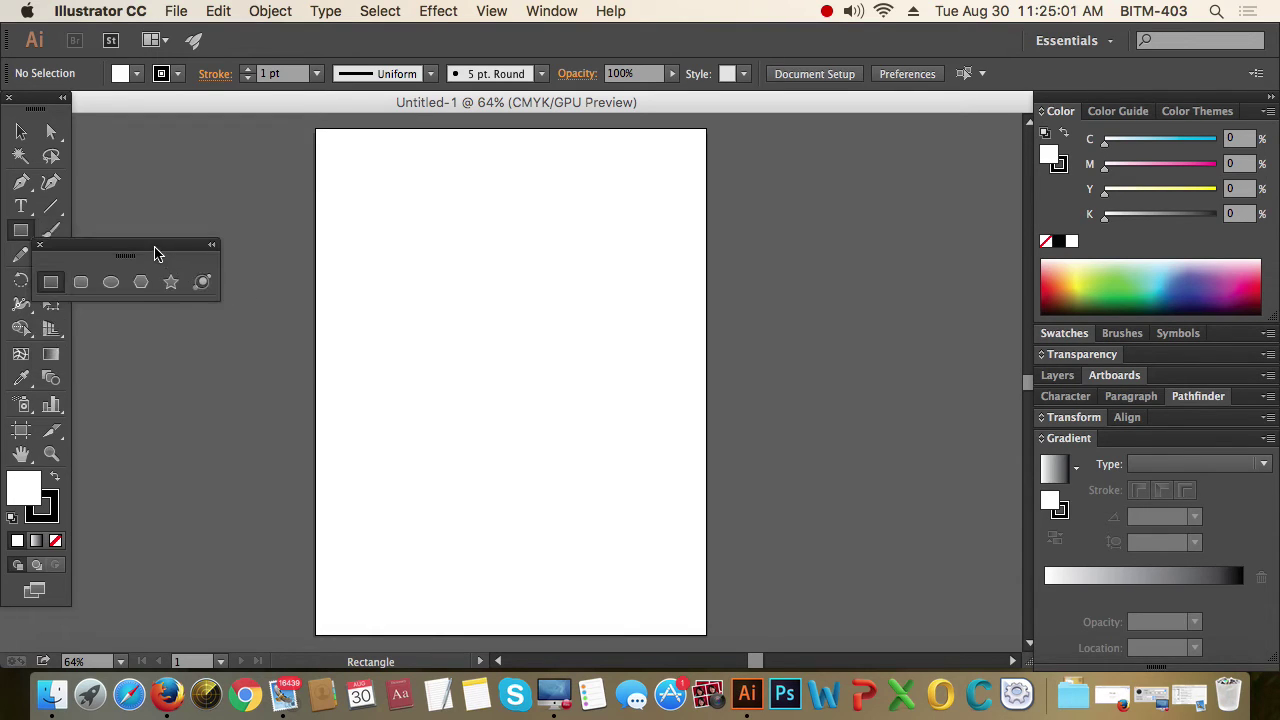
pyautogui.moveTo(155, 253); pyautogui.dragTo(244, 137)
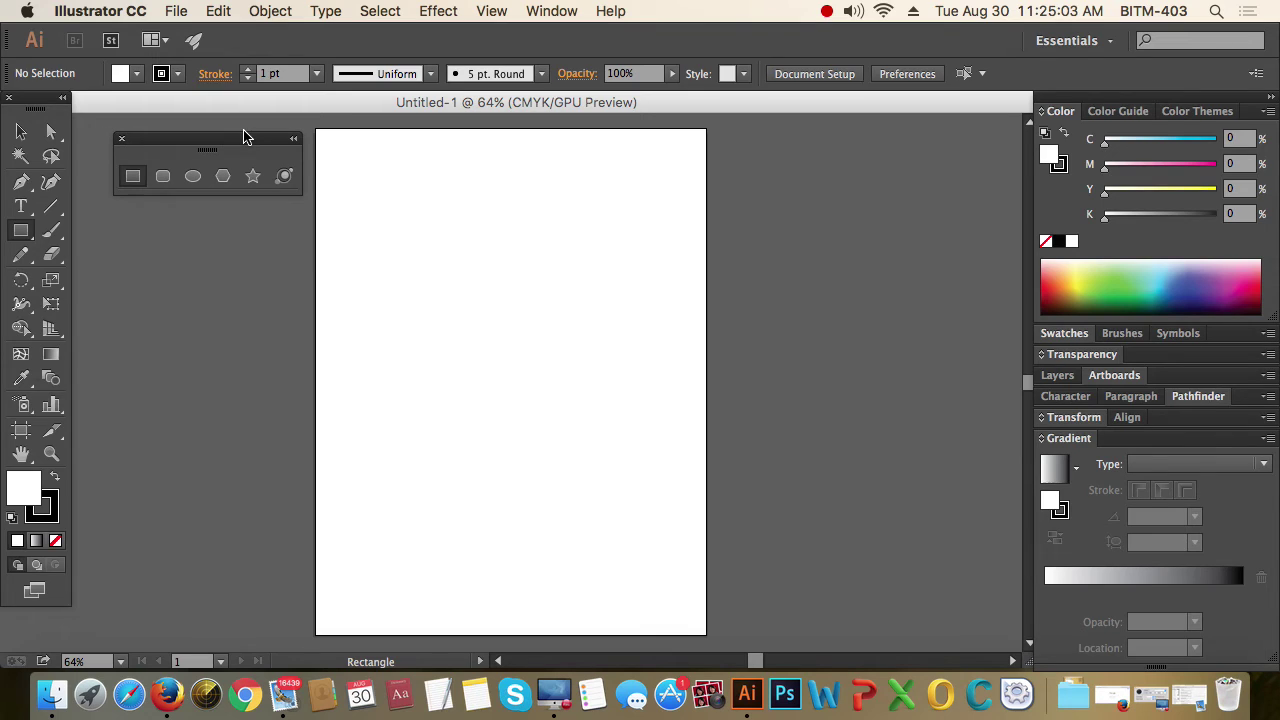
pyautogui.moveTo(244, 137); pyautogui.dragTo(220, 133)
pyautogui.click(168, 175)
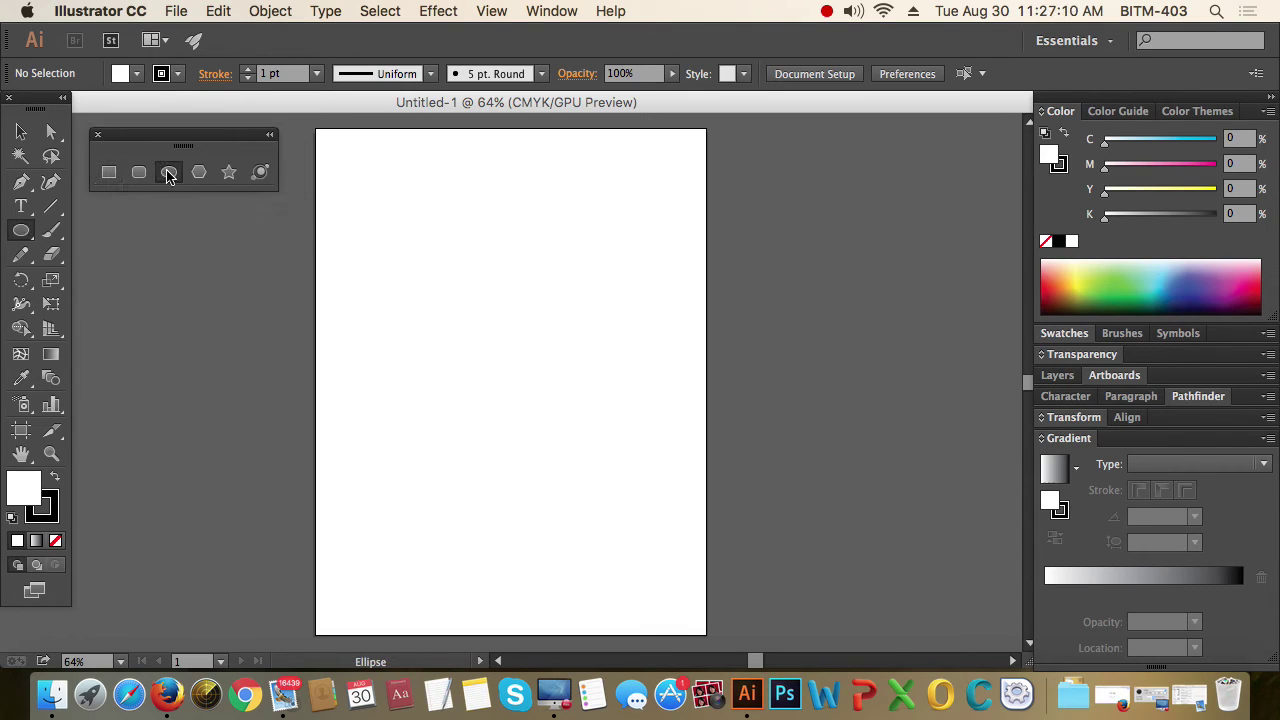
pyautogui.click(110, 172)
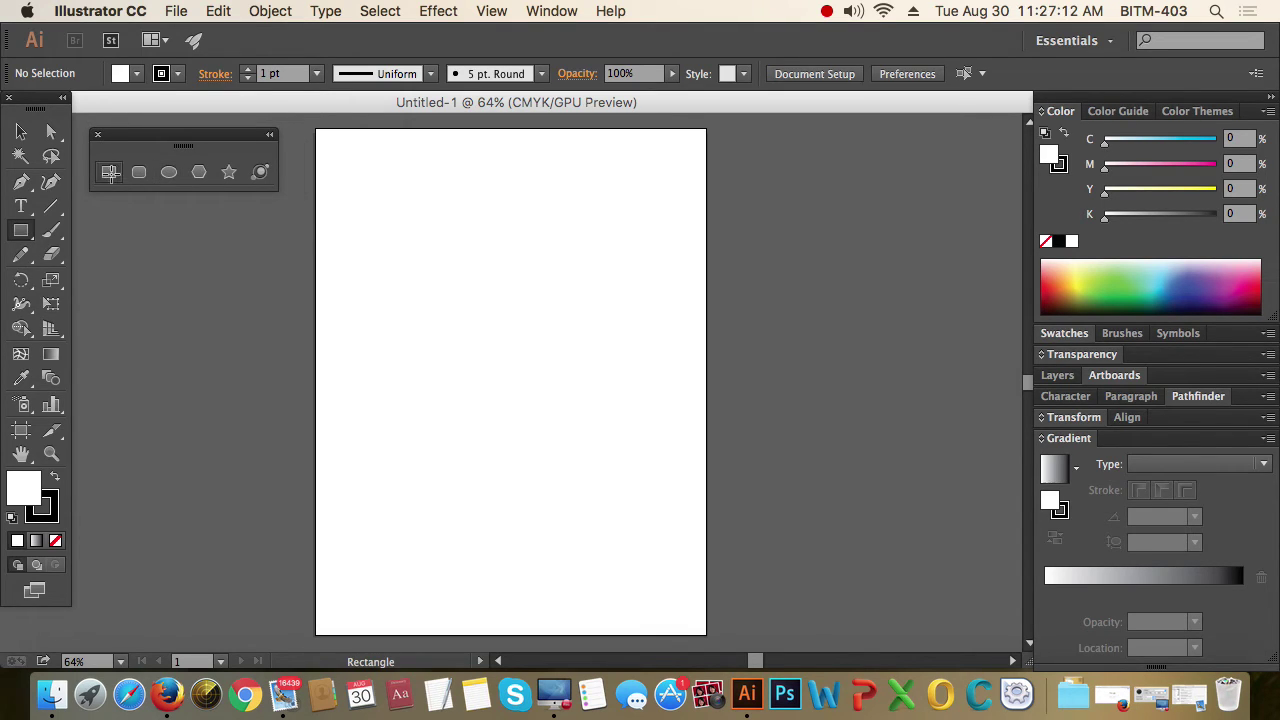
# Step: Draw six rectangles of various sizes across the artboard
pyautogui.moveTo(361, 173); pyautogui.dragTo(447, 276)
pyautogui.moveTo(522, 192); pyautogui.dragTo(625, 295)
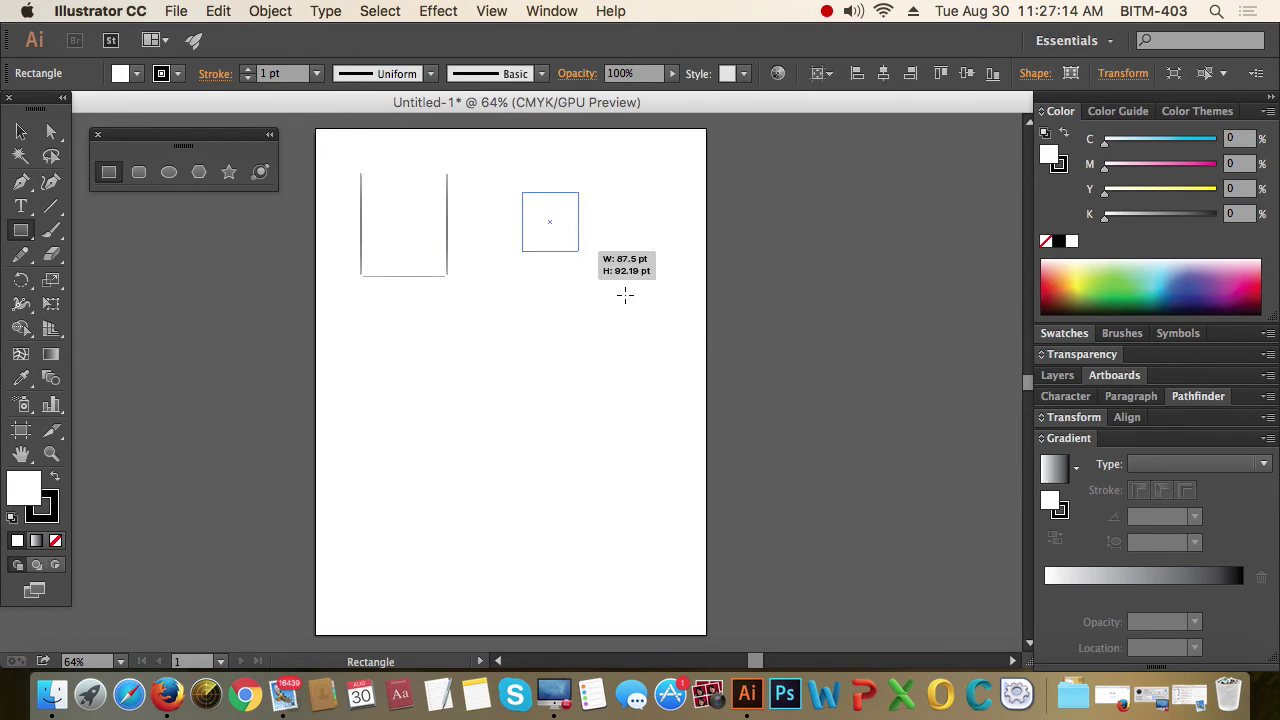
pyautogui.moveTo(596, 250); pyautogui.dragTo(690, 362)
pyautogui.moveTo(423, 328); pyautogui.dragTo(558, 416)
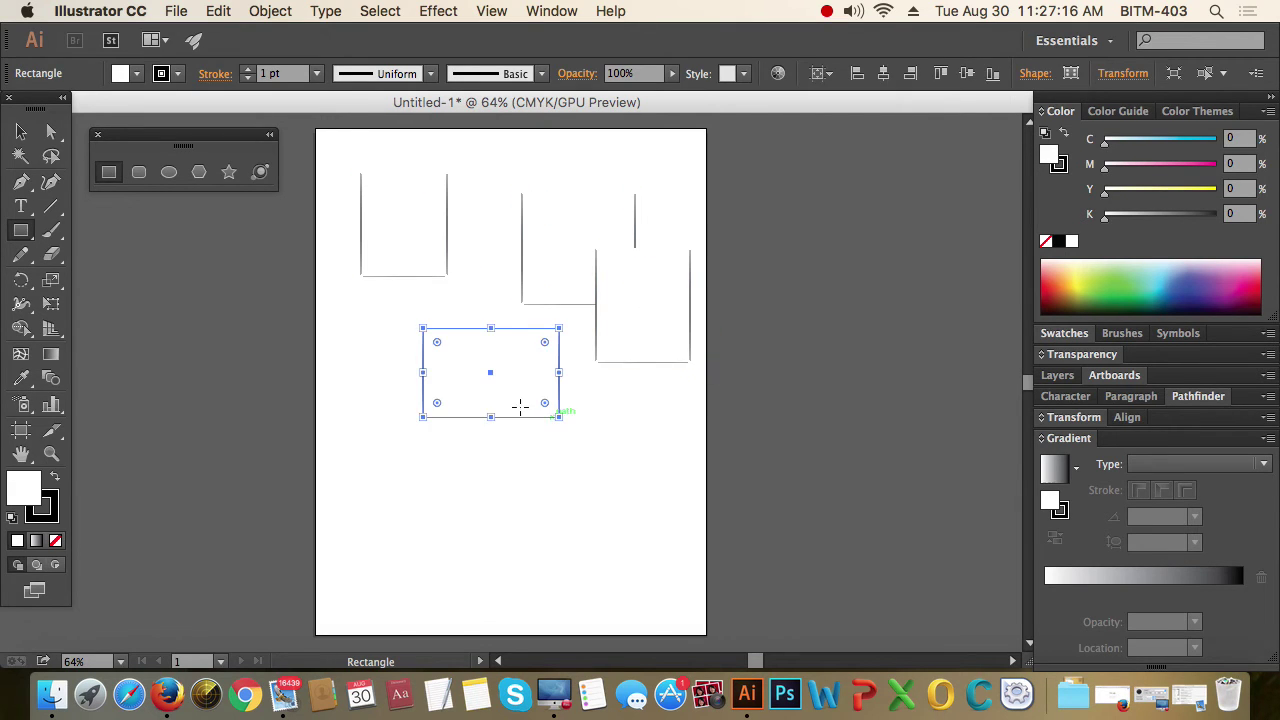
pyautogui.moveTo(334, 353); pyautogui.dragTo(516, 497)
pyautogui.moveTo(587, 438); pyautogui.dragTo(637, 487)
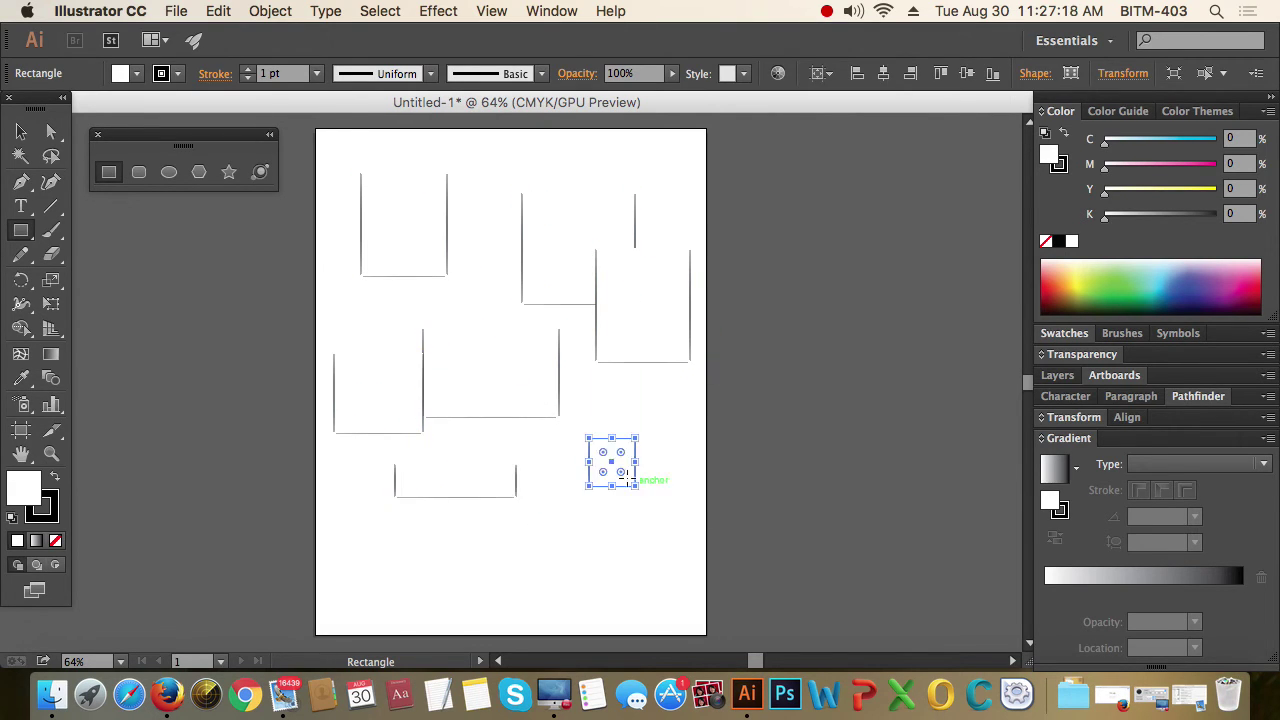
# Step: Draw a rounded rectangle and three hexagons, two large and one small
pyautogui.click(139, 172)
pyautogui.moveTo(303, 272); pyautogui.dragTo(409, 340)
pyautogui.click(199, 172)
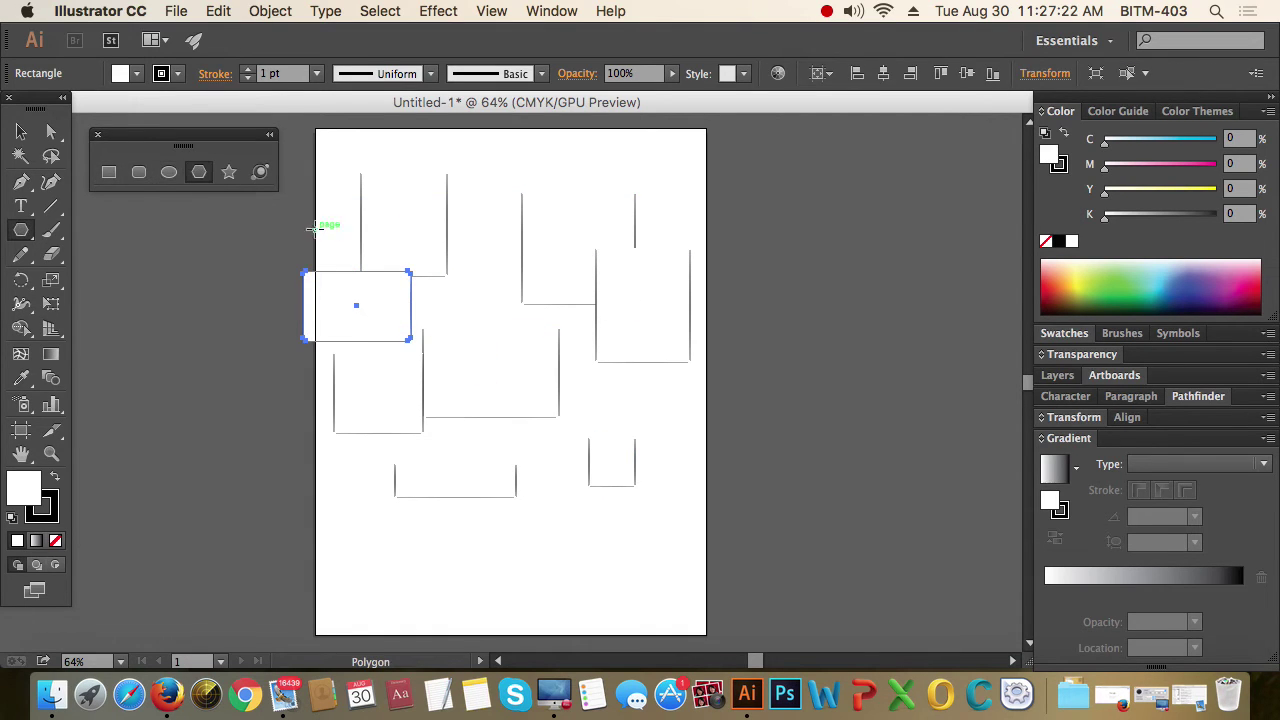
pyautogui.moveTo(314, 228); pyautogui.dragTo(405, 300)
pyautogui.moveTo(547, 276); pyautogui.dragTo(643, 354)
pyautogui.moveTo(657, 432); pyautogui.dragTo(689, 459)
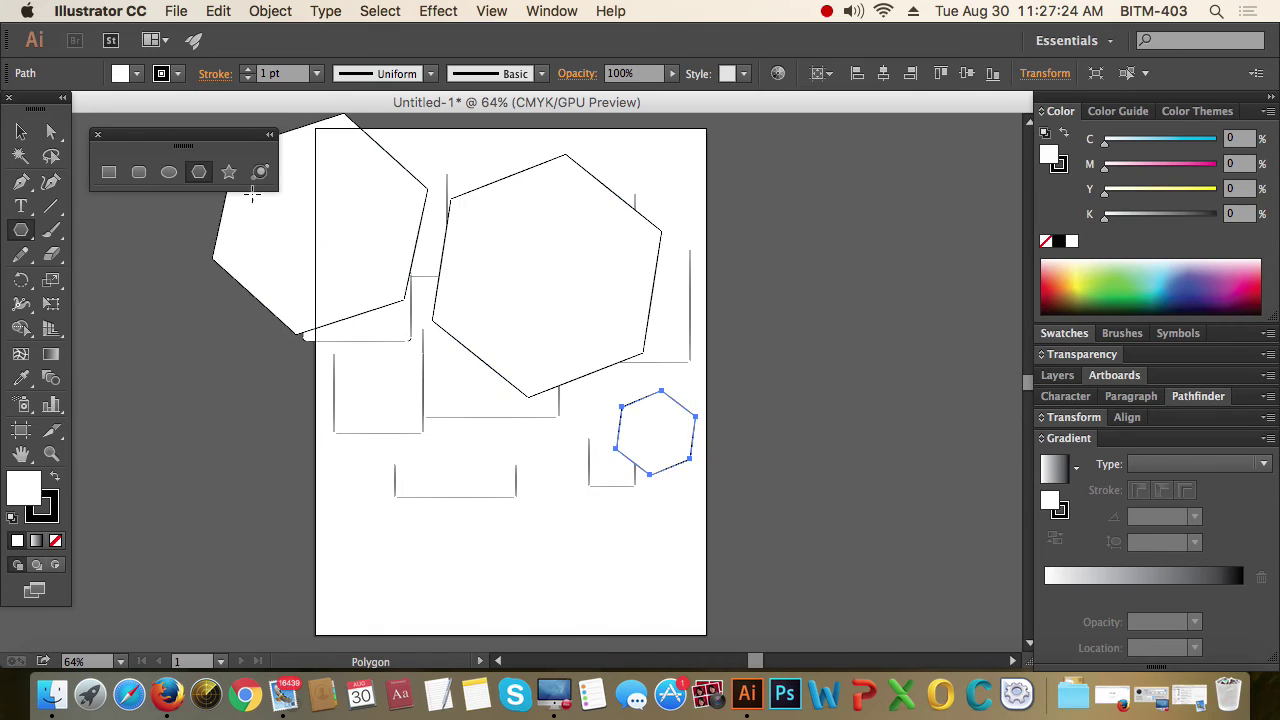
# Step: Draw three stars, then two more rounded rectangles near the bottom
pyautogui.click(229, 172)
pyautogui.moveTo(477, 338); pyautogui.dragTo(541, 295)
pyautogui.moveTo(690, 270); pyautogui.dragTo(752, 338)
pyautogui.moveTo(718, 190); pyautogui.dragTo(750, 172)
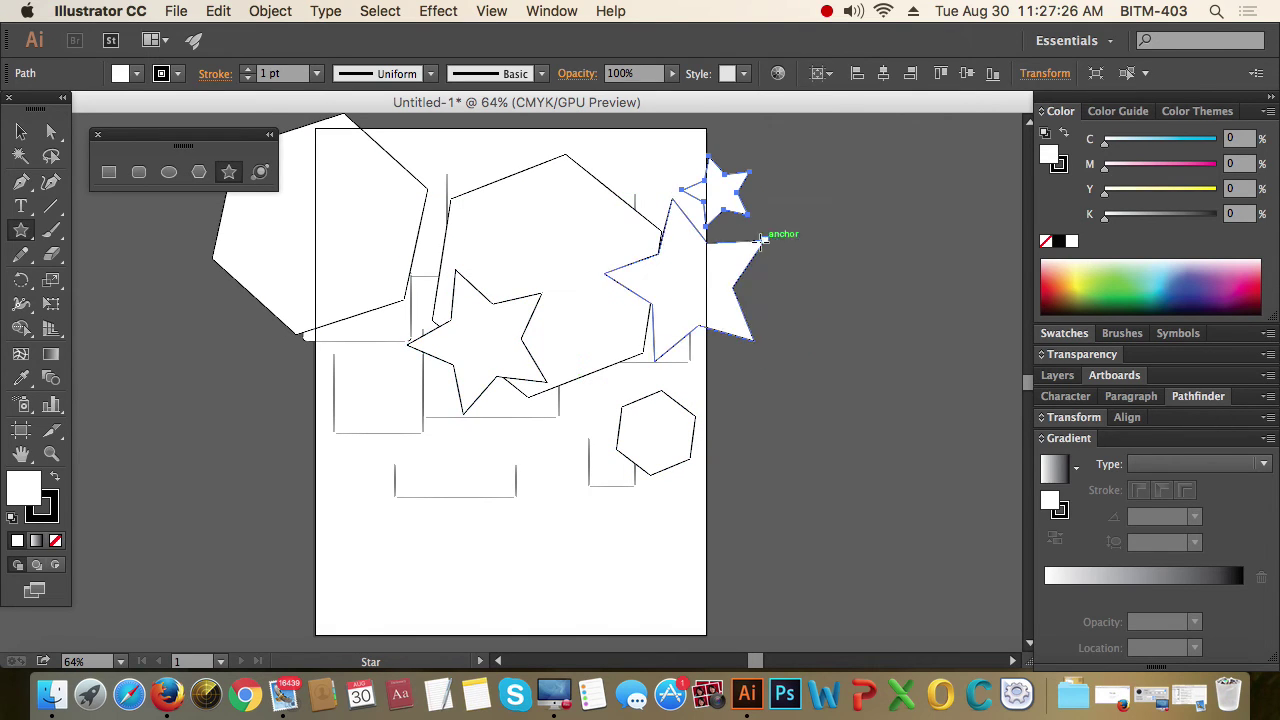
pyautogui.click(139, 172)
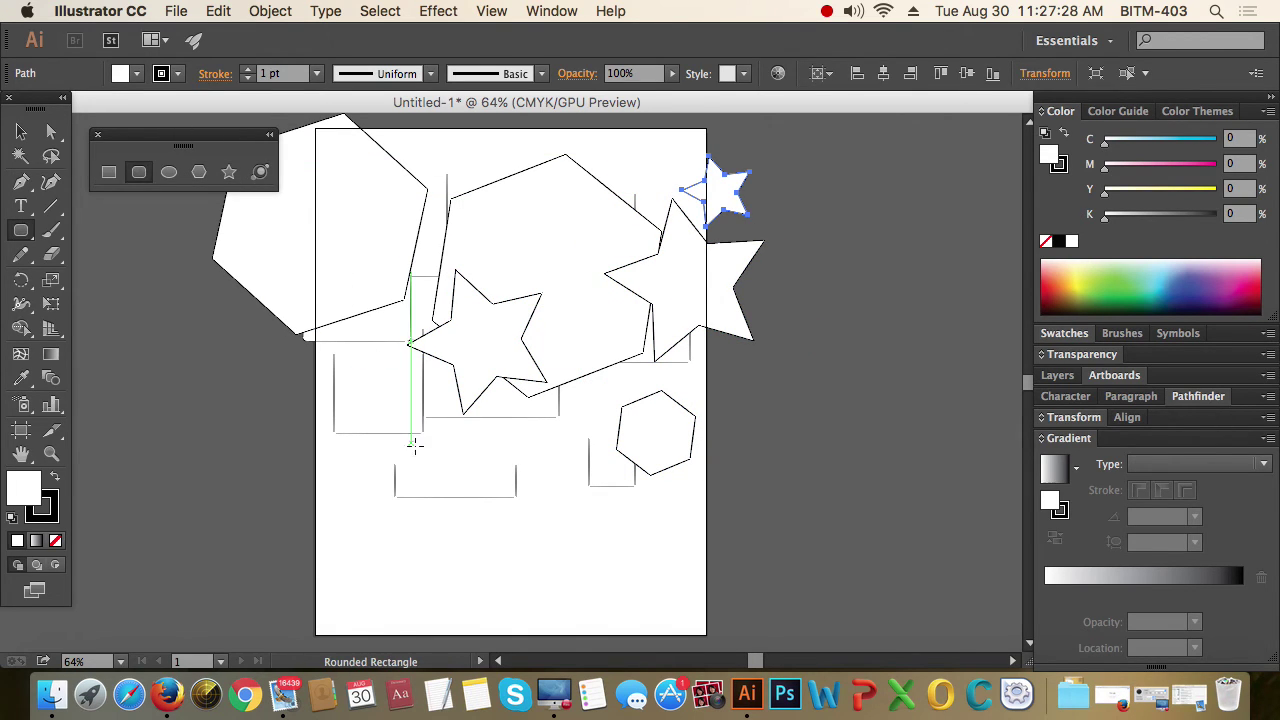
pyautogui.moveTo(423, 452); pyautogui.dragTo(477, 497)
pyautogui.moveTo(574, 549); pyautogui.dragTo(676, 591)
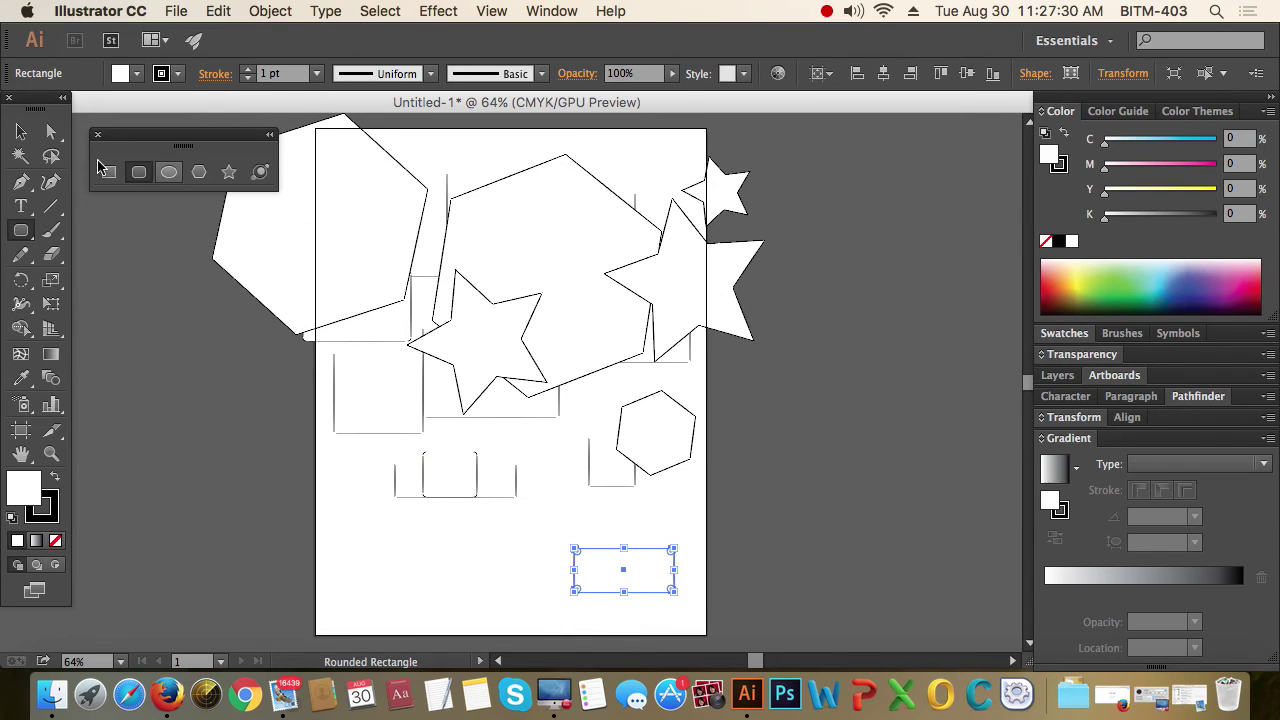
# Step: Marquee-select all the sample shapes and delete them
pyautogui.click(21, 133)
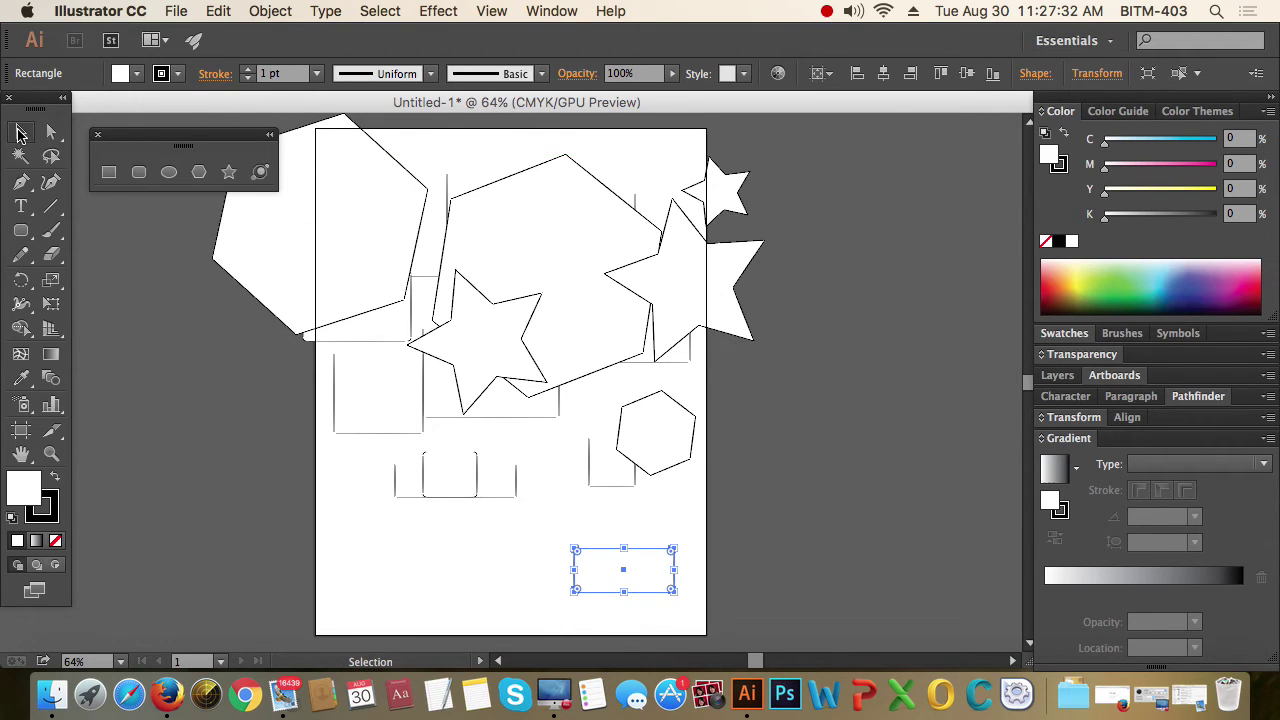
pyautogui.moveTo(216, 218); pyautogui.dragTo(770, 563)
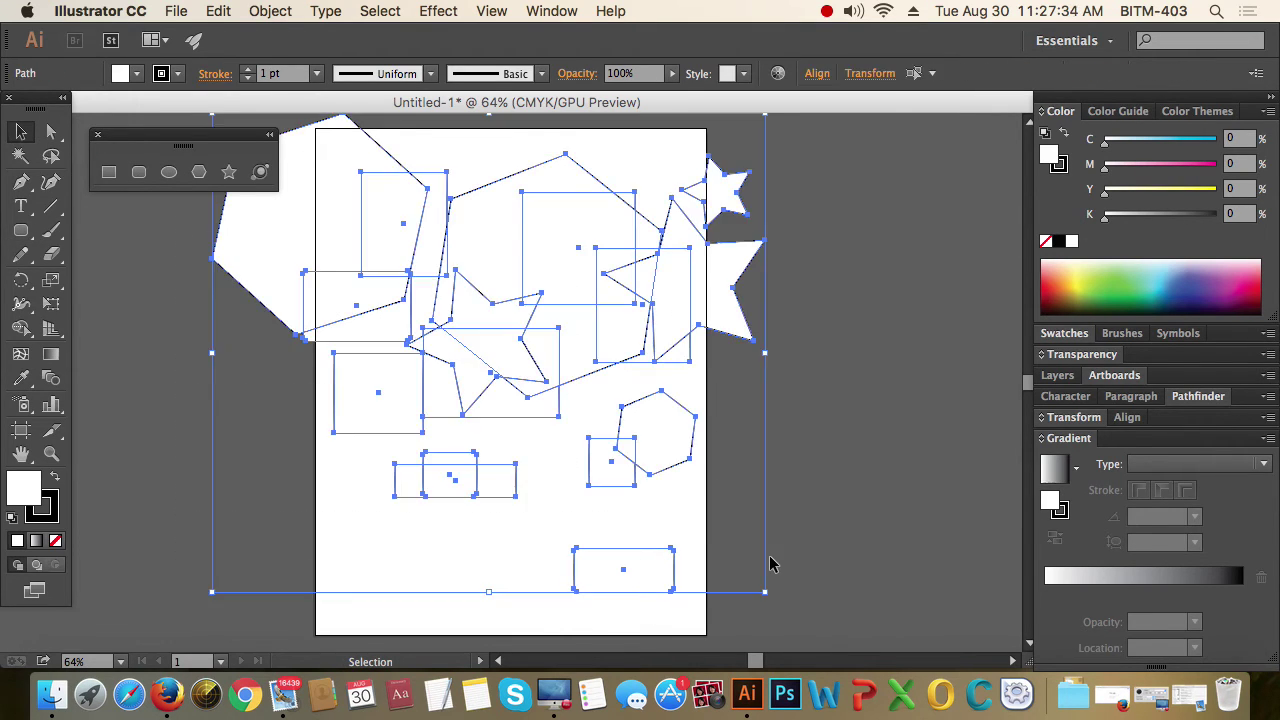
pyautogui.press('Delete')
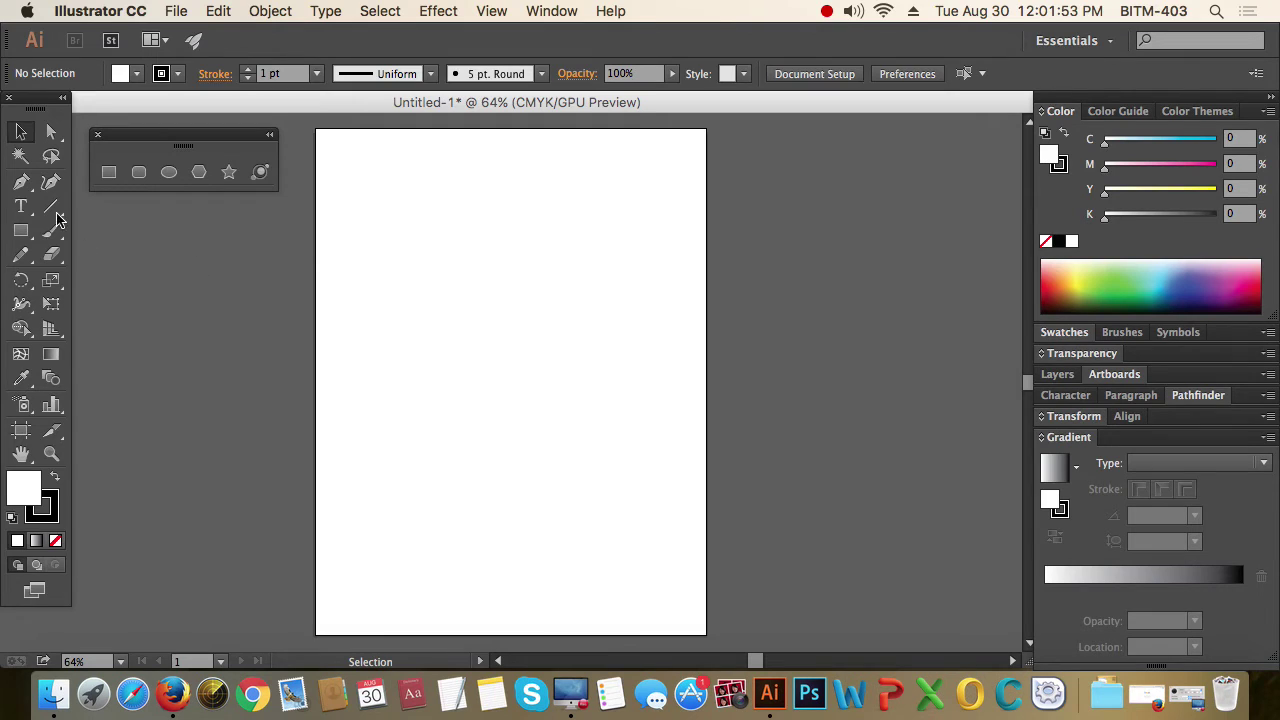
# Step: Draw and delete two test rectangles in the artboard's upper area
pyautogui.click(109, 173)
pyautogui.moveTo(419, 252)
pyautogui.mouseDown()
pyautogui.moveTo(563, 399)
pyautogui.moveTo(527, 355)
pyautogui.mouseUp()
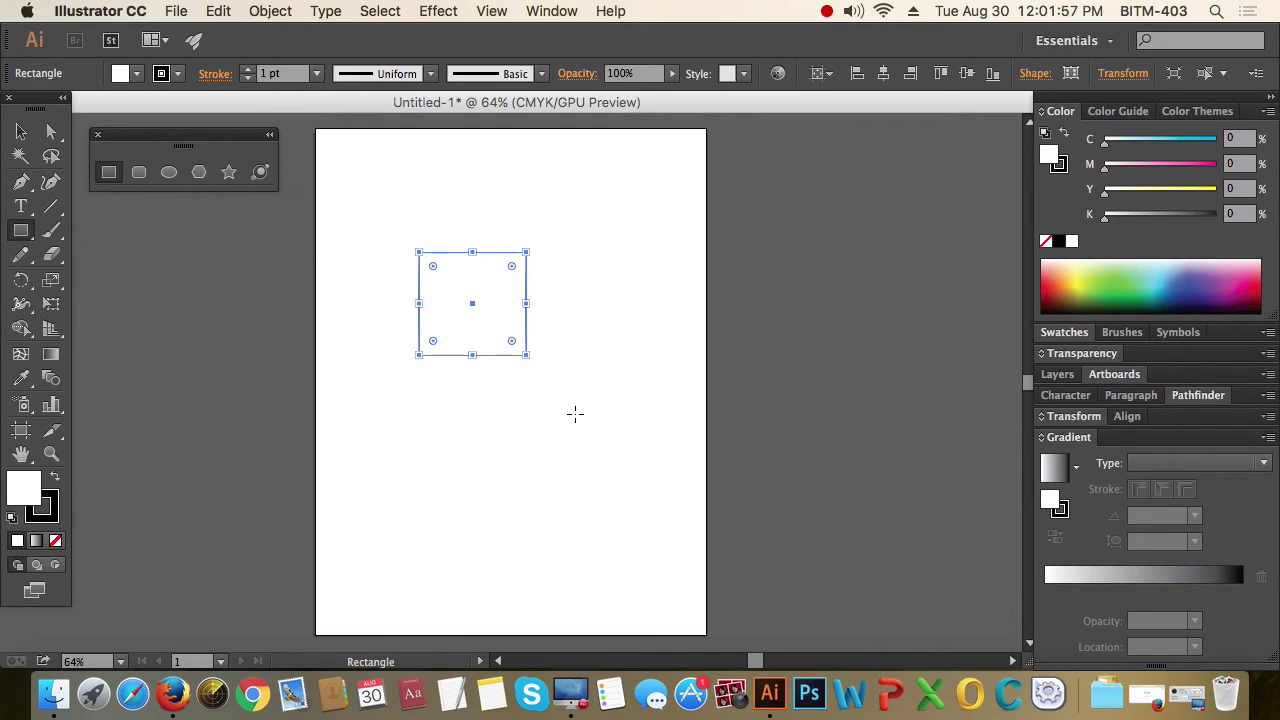
pyautogui.press('Delete')
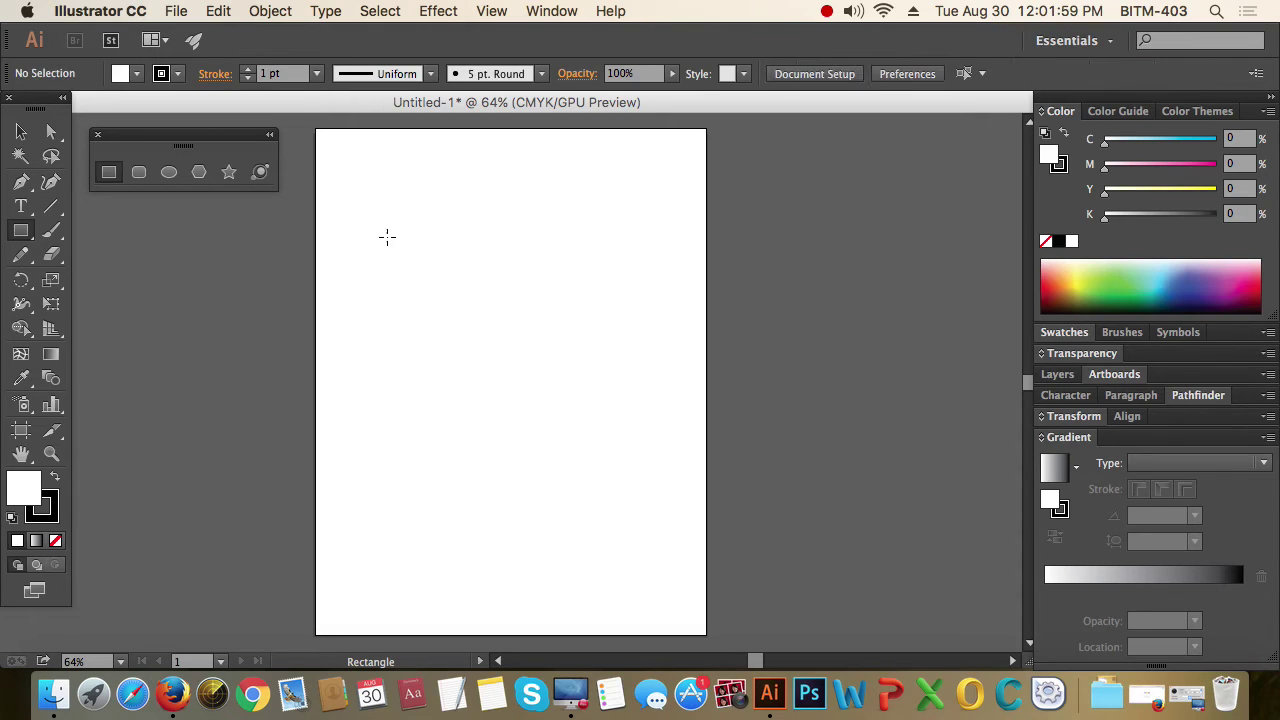
pyautogui.moveTo(378, 227); pyautogui.dragTo(500, 352)
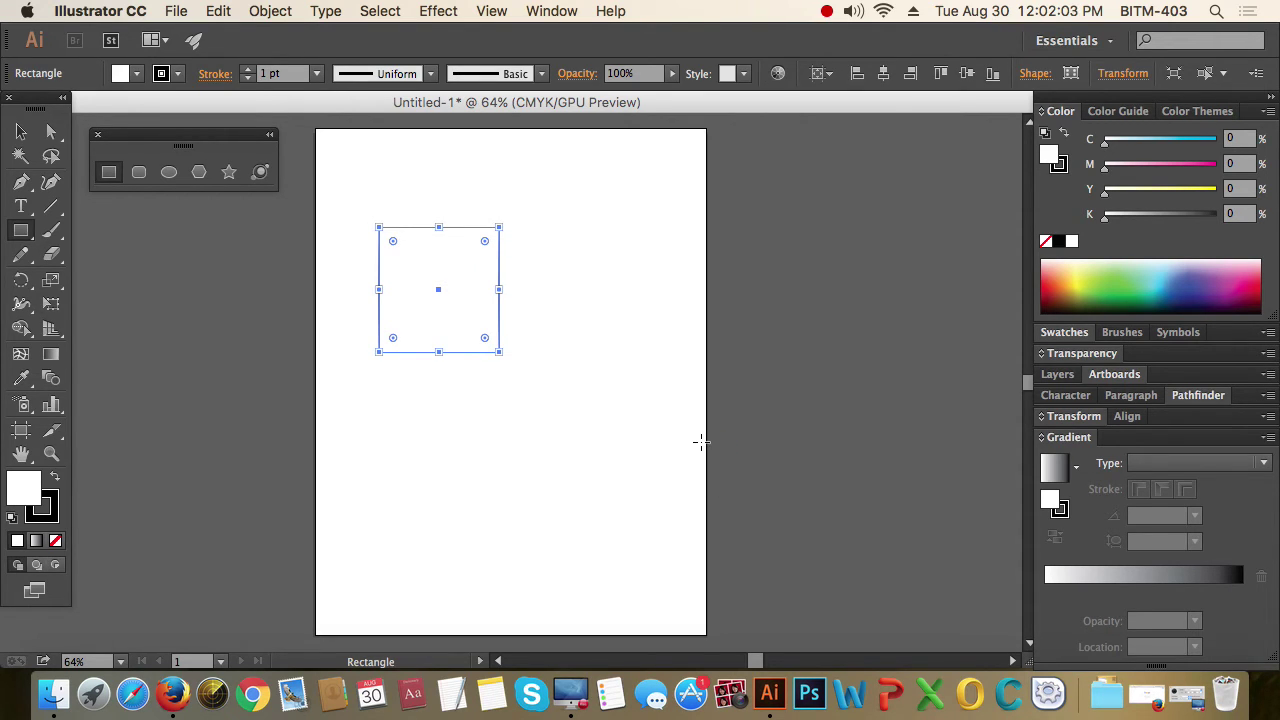
pyautogui.press('Delete')
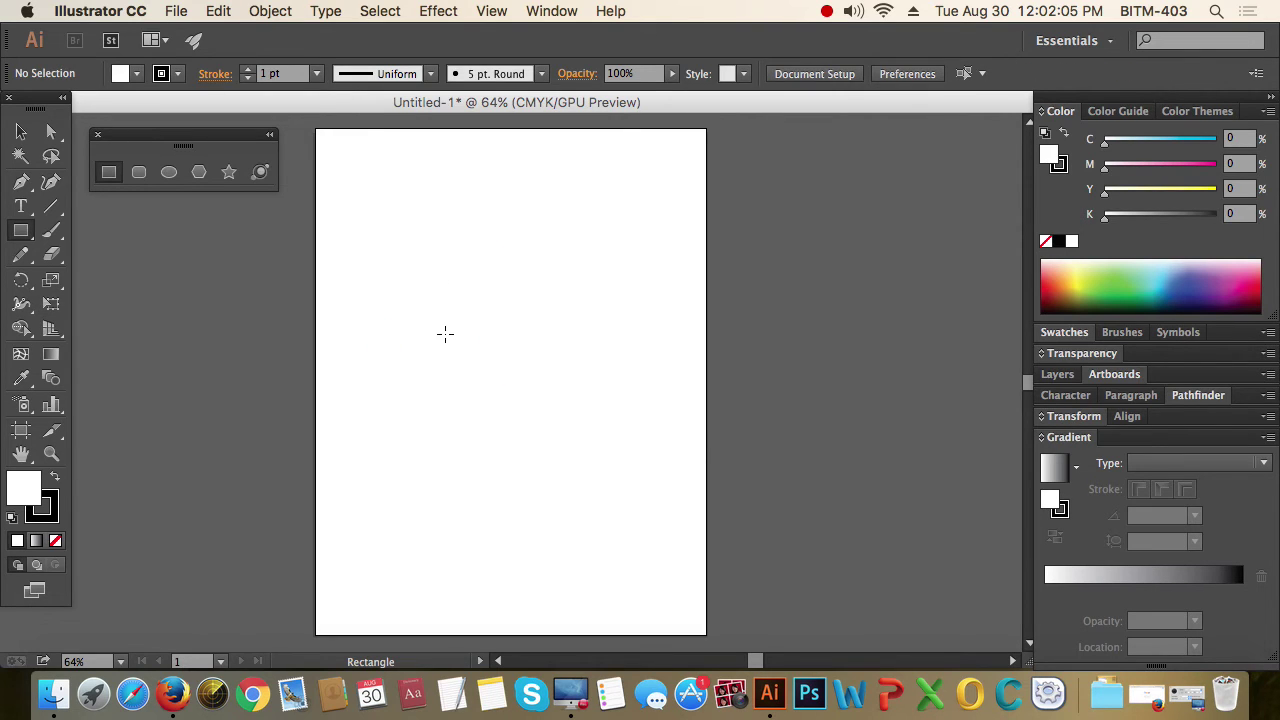
# Step: Create a 200 x 200 pt rectangle through the Rectangle dialog
pyautogui.click(366, 223)
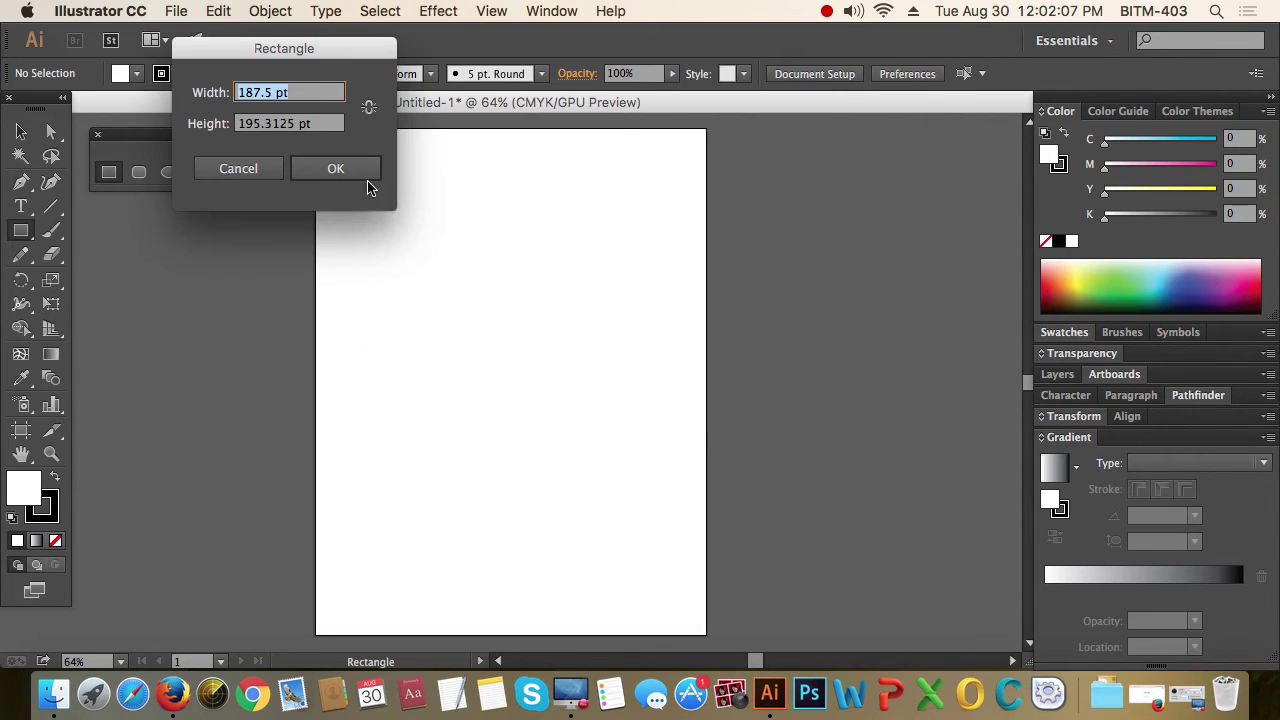
pyautogui.moveTo(298, 54); pyautogui.dragTo(670, 226)
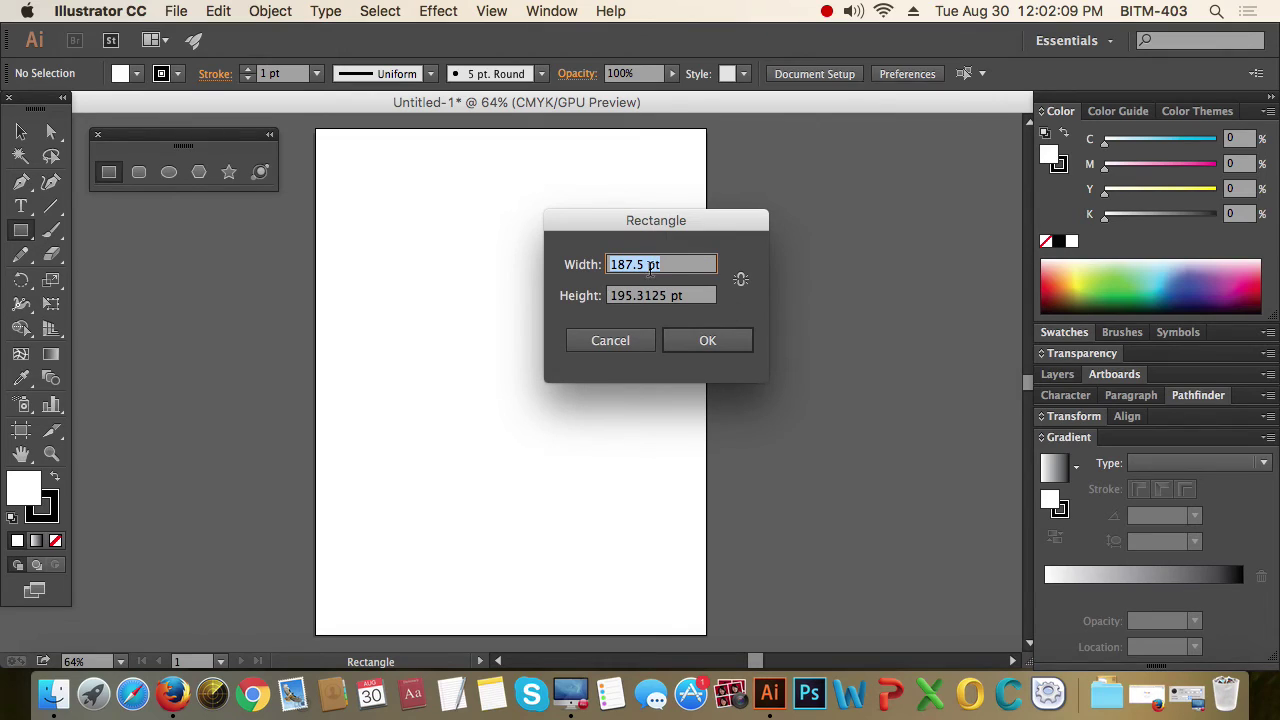
pyautogui.write('5')
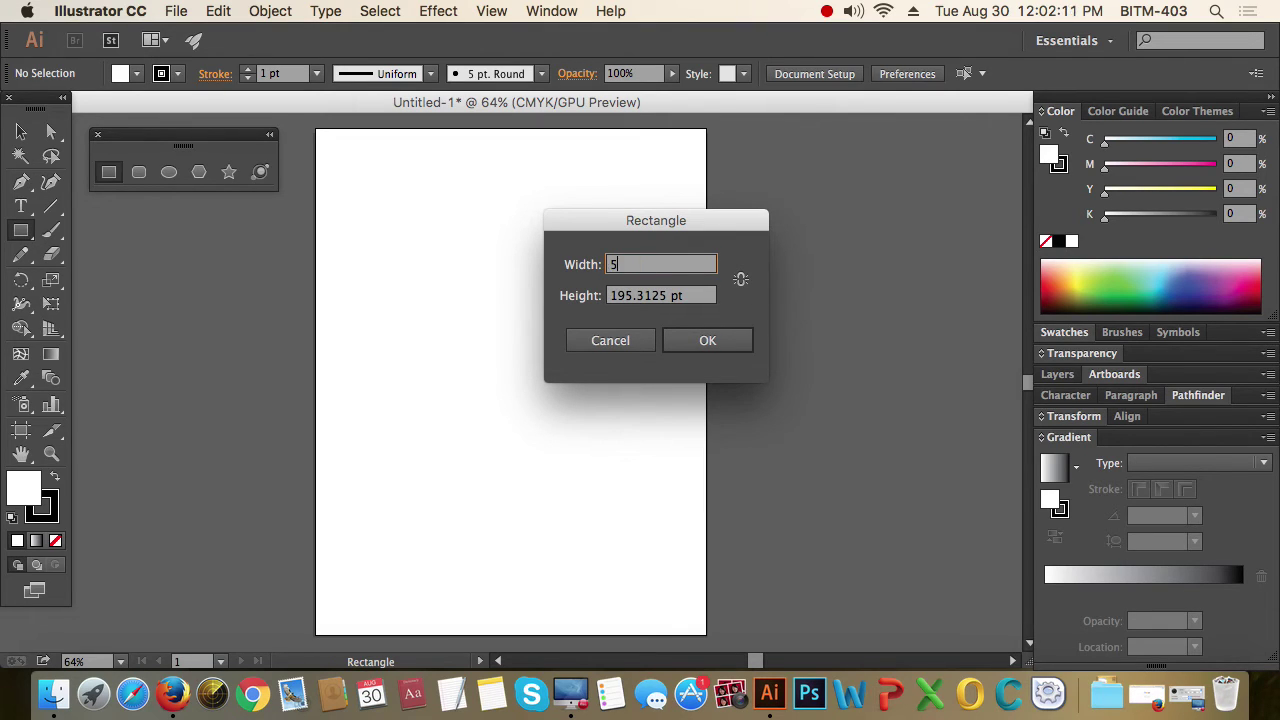
pyautogui.press('BackSpace')
pyautogui.write('200')
pyautogui.press('Tab')
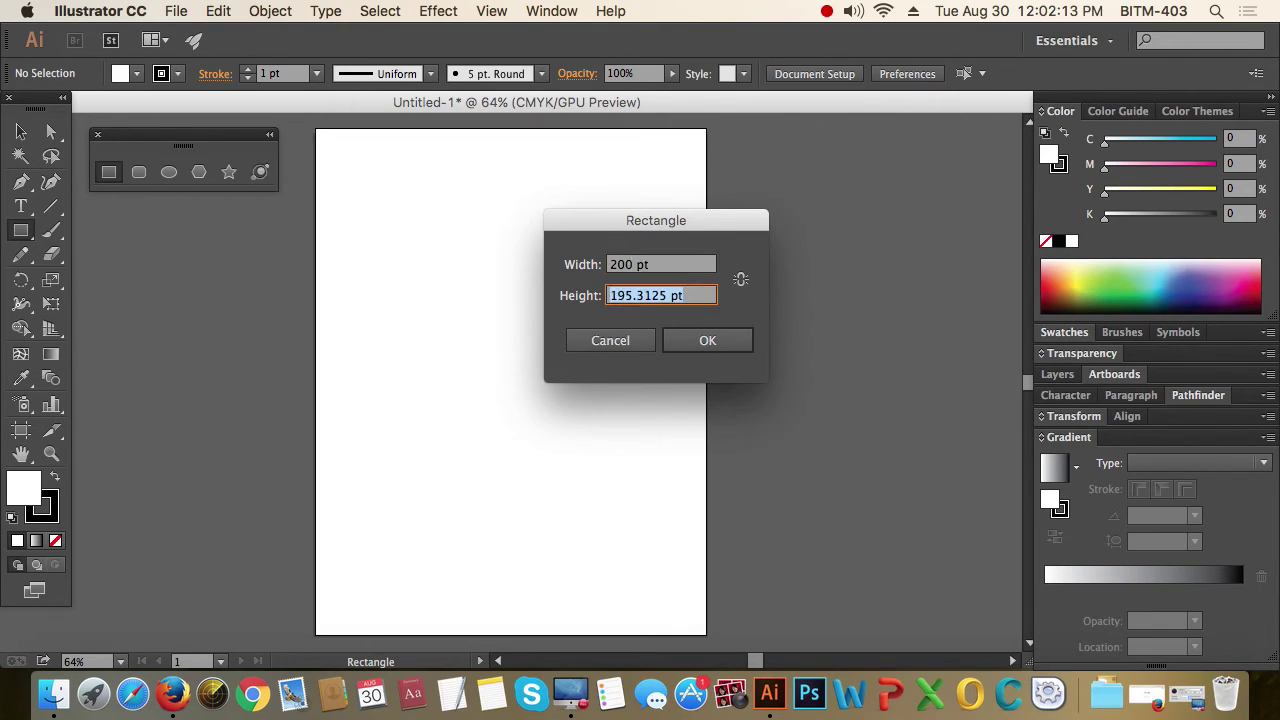
pyautogui.write('200')
pyautogui.press('Return')
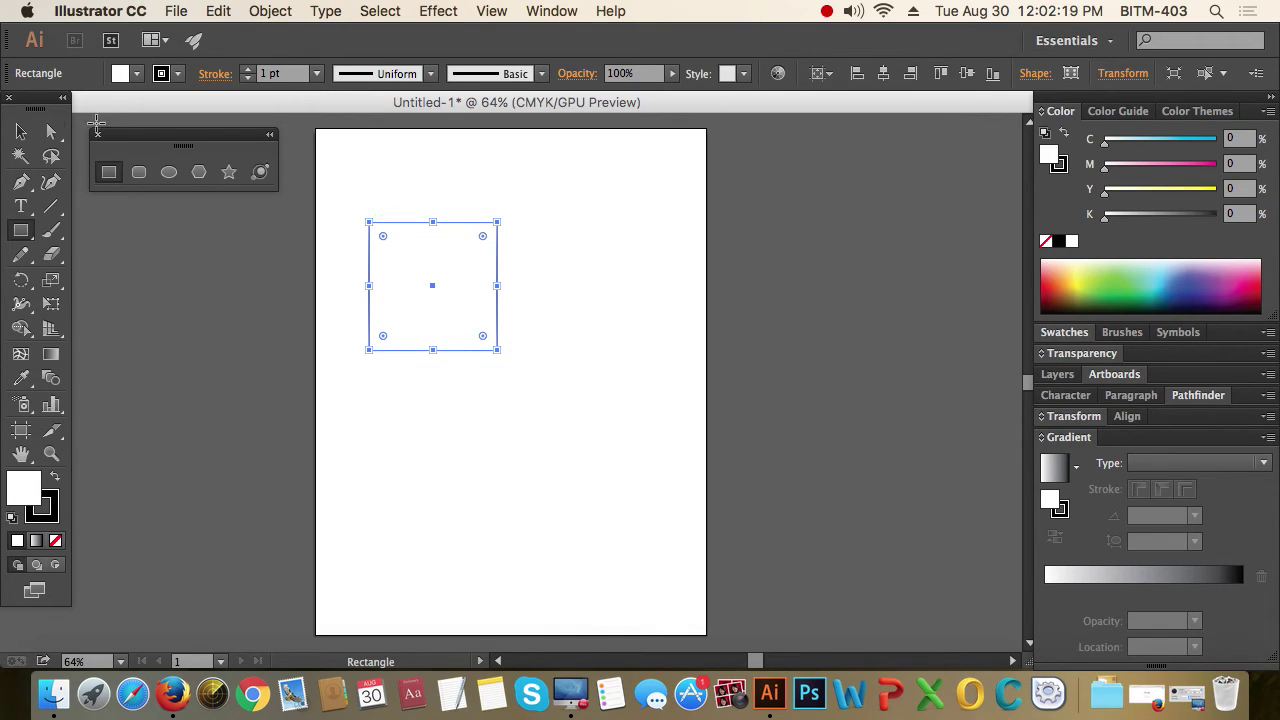
# Step: Delete the 200 pt rectangle, then reopen the Rectangle dialog and cancel it
pyautogui.click(20, 131)
pyautogui.moveTo(342, 250); pyautogui.dragTo(528, 323)
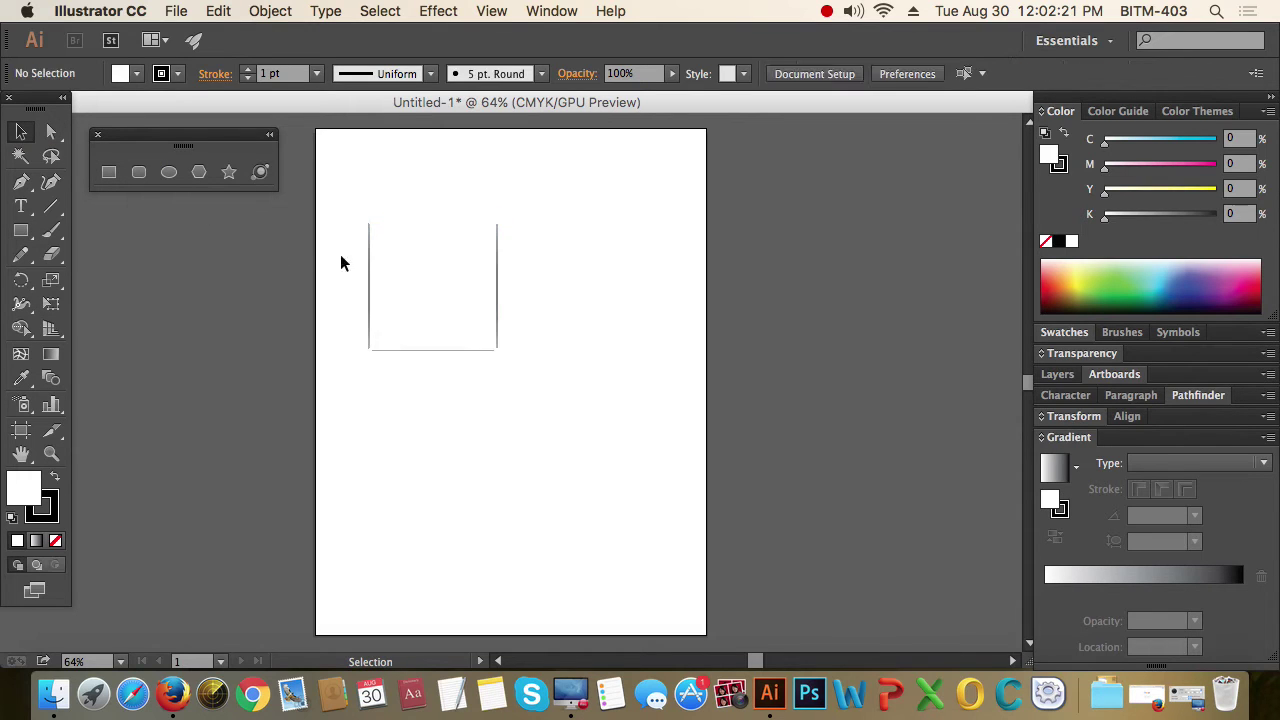
pyautogui.press('Delete')
pyautogui.click(109, 172)
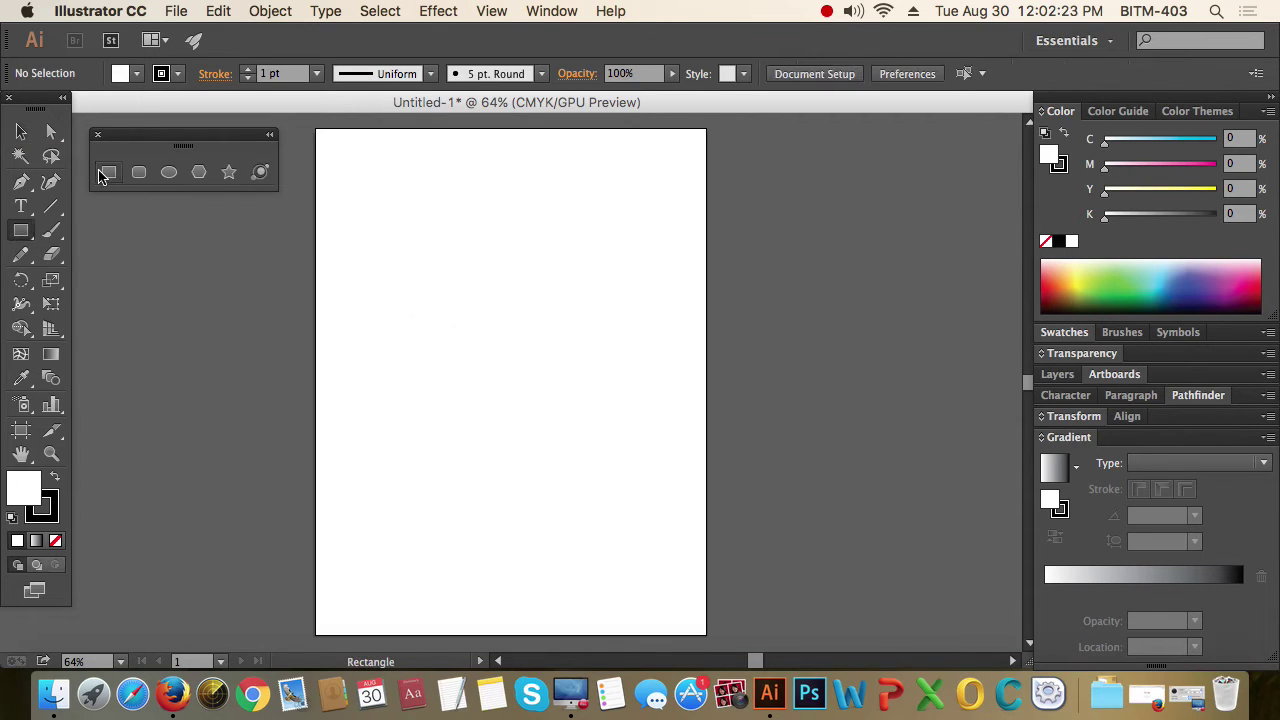
pyautogui.click(441, 270)
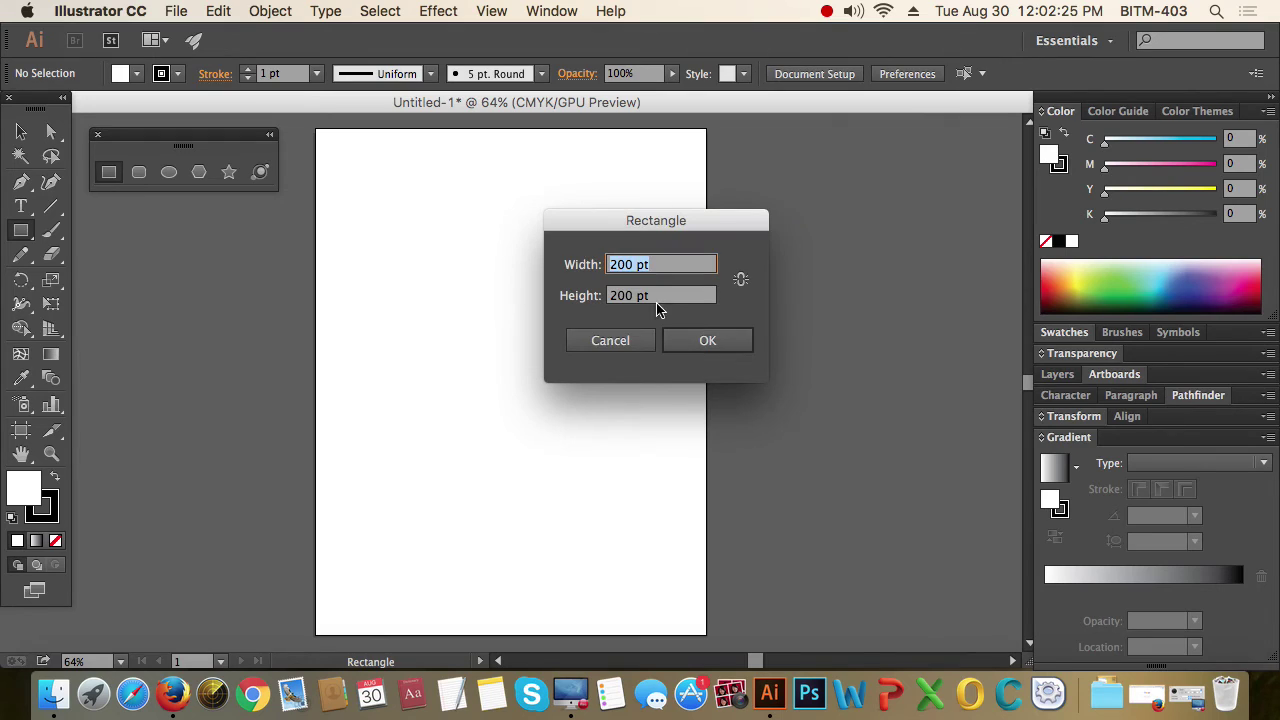
pyautogui.click(616, 342)
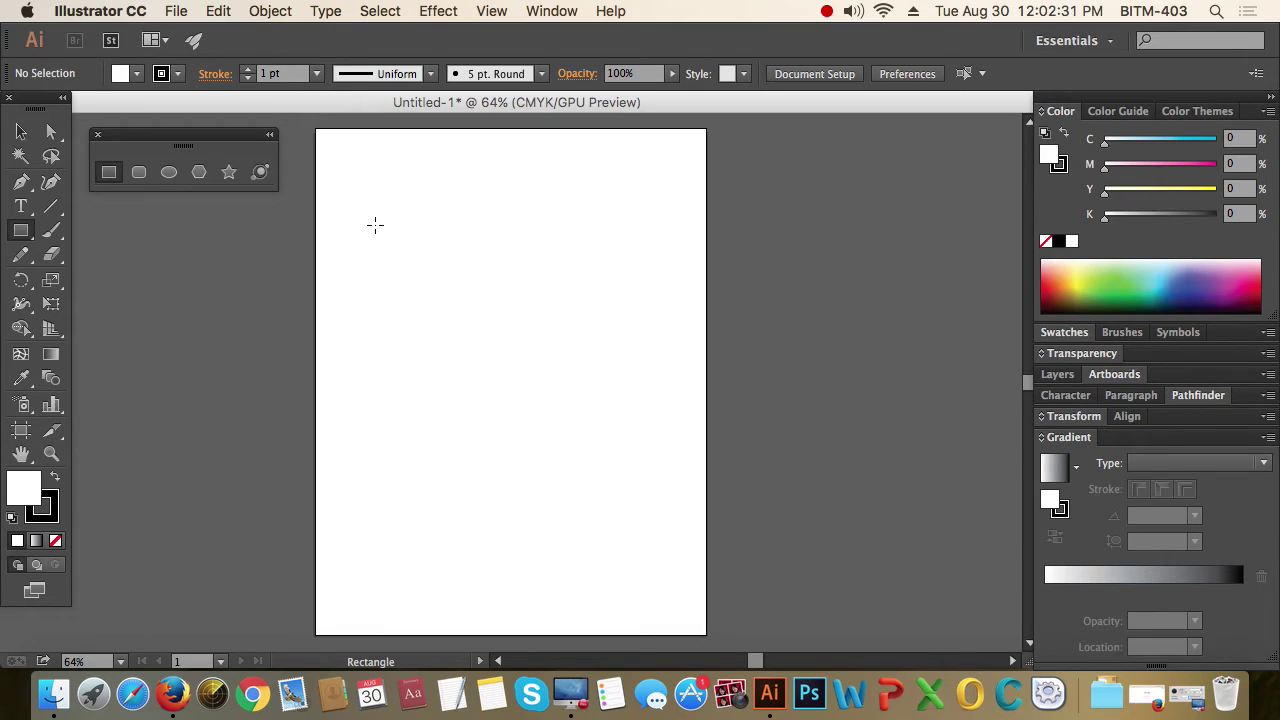
# Step: Draw a square by hand near the upper left and zoom in on it
pyautogui.moveTo(375, 225); pyautogui.dragTo(499, 356)
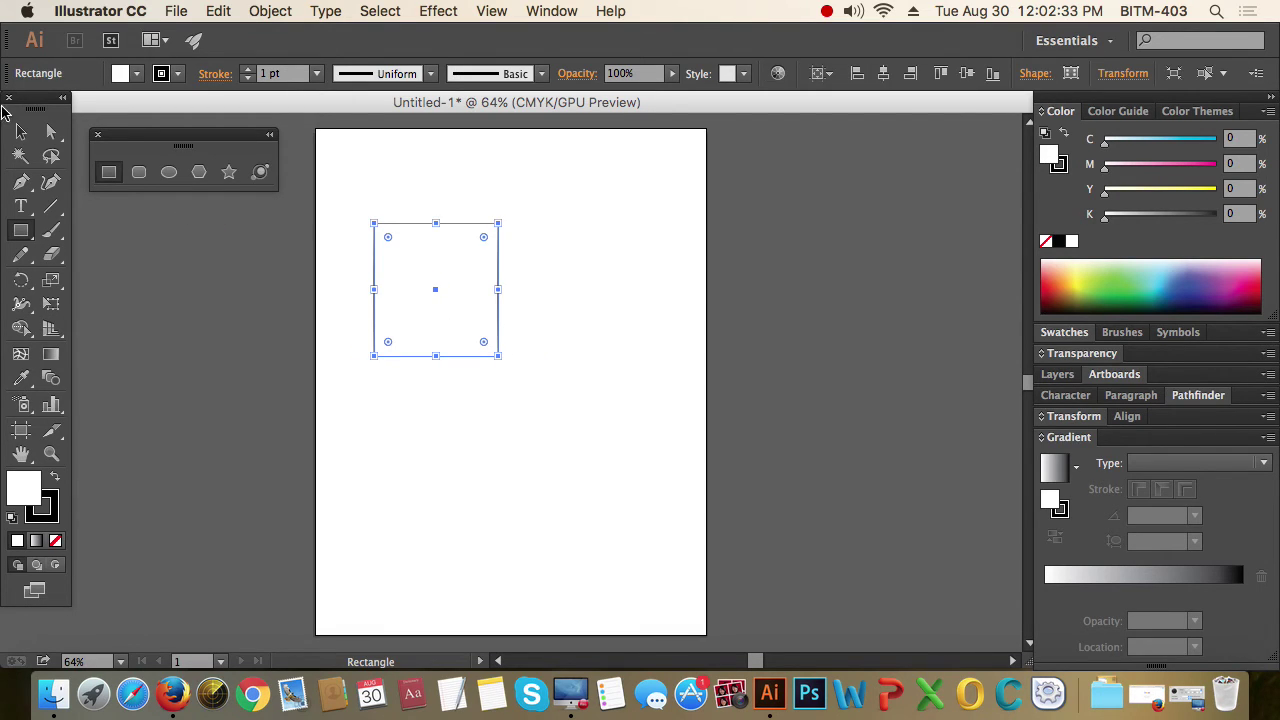
pyautogui.click(21, 132)
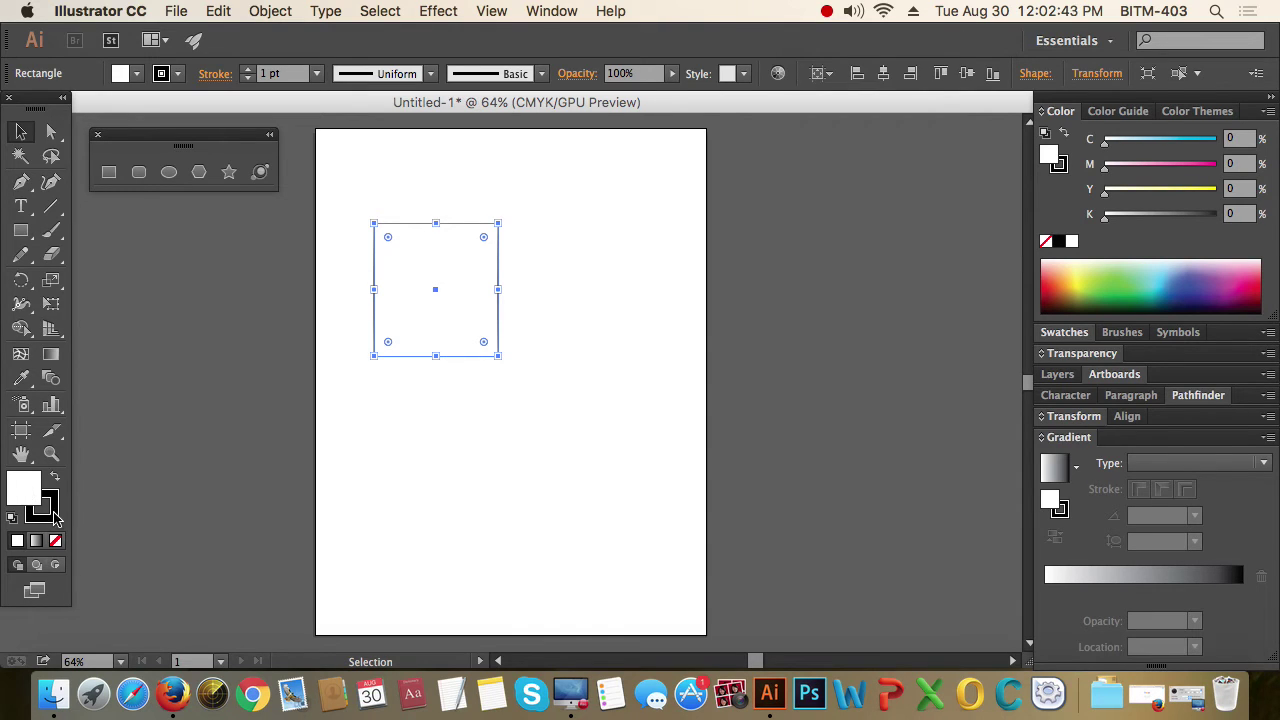
pyautogui.click(528, 444)
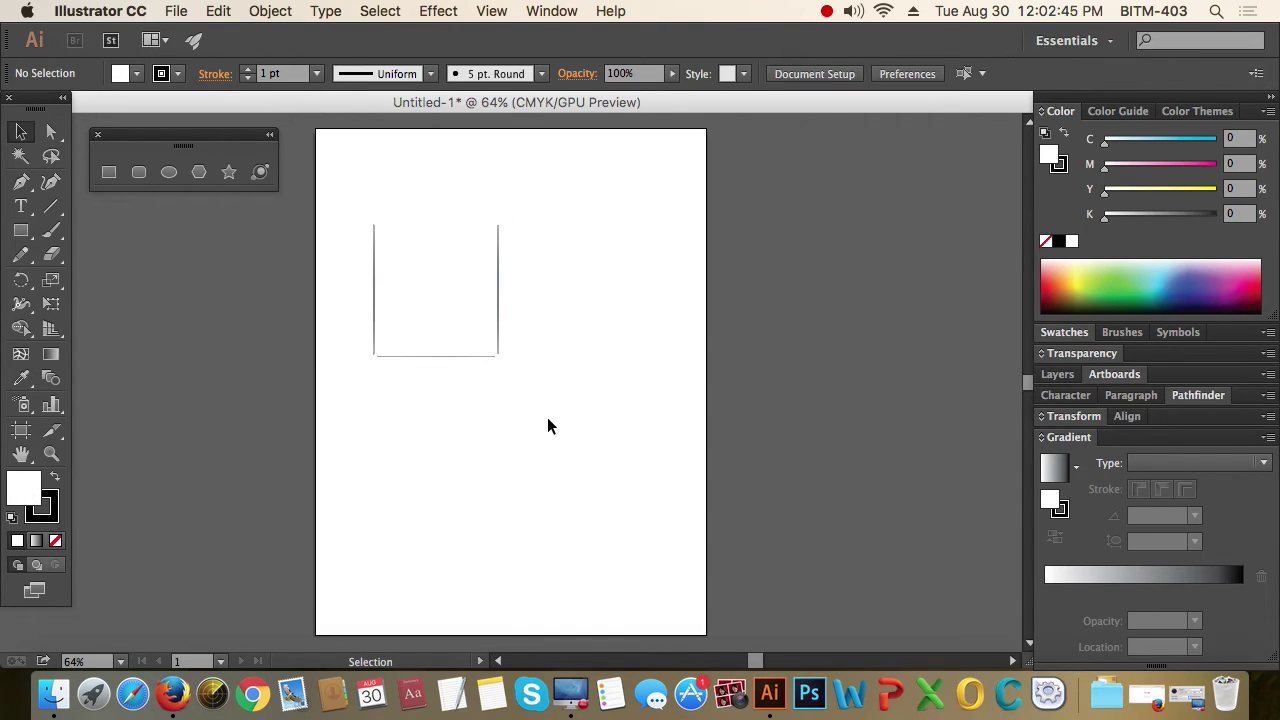
pyautogui.press('z')
pyautogui.moveTo(380, 206)
pyautogui.mouseDown()
pyautogui.moveTo(497, 371)
pyautogui.moveTo(563, 417)
pyautogui.moveTo(602, 358)
pyautogui.mouseUp()
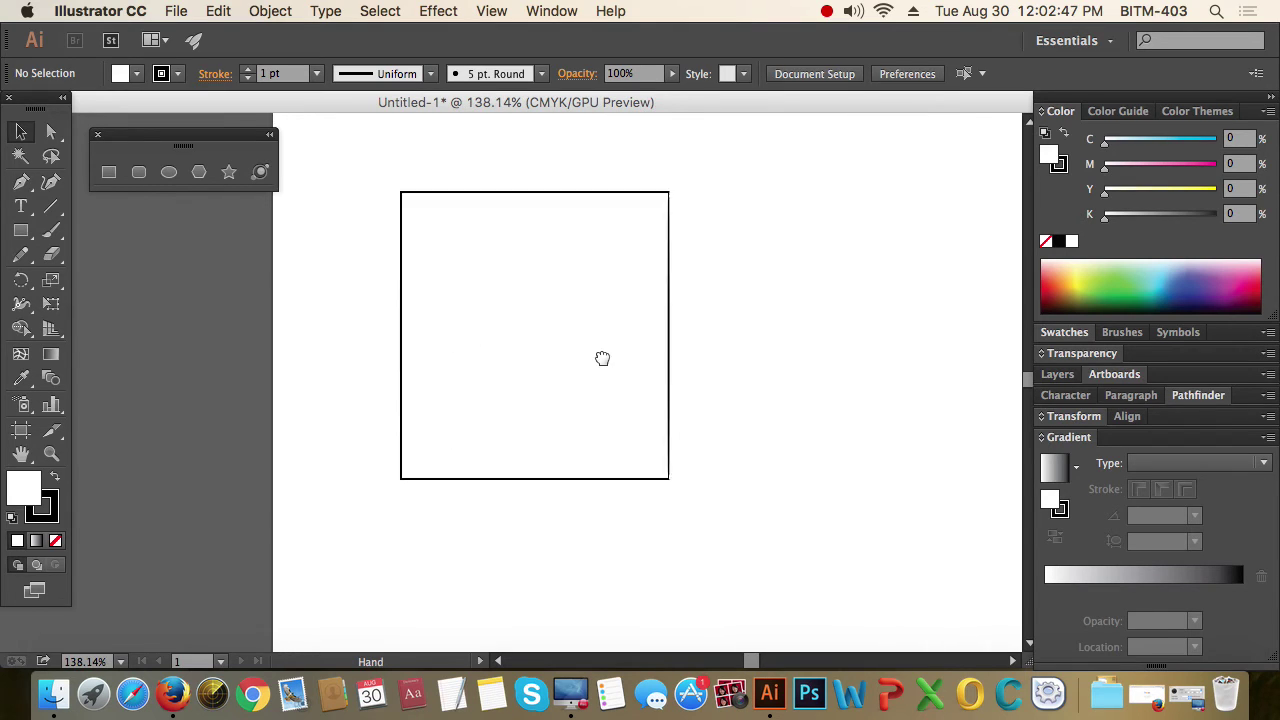
# Step: Float the Color panel out of the dock, close it, and open the Window menu
pyautogui.moveTo(399, 165)
pyautogui.mouseDown()
pyautogui.moveTo(406, 200)
pyautogui.moveTo(629, 386)
pyautogui.mouseUp()
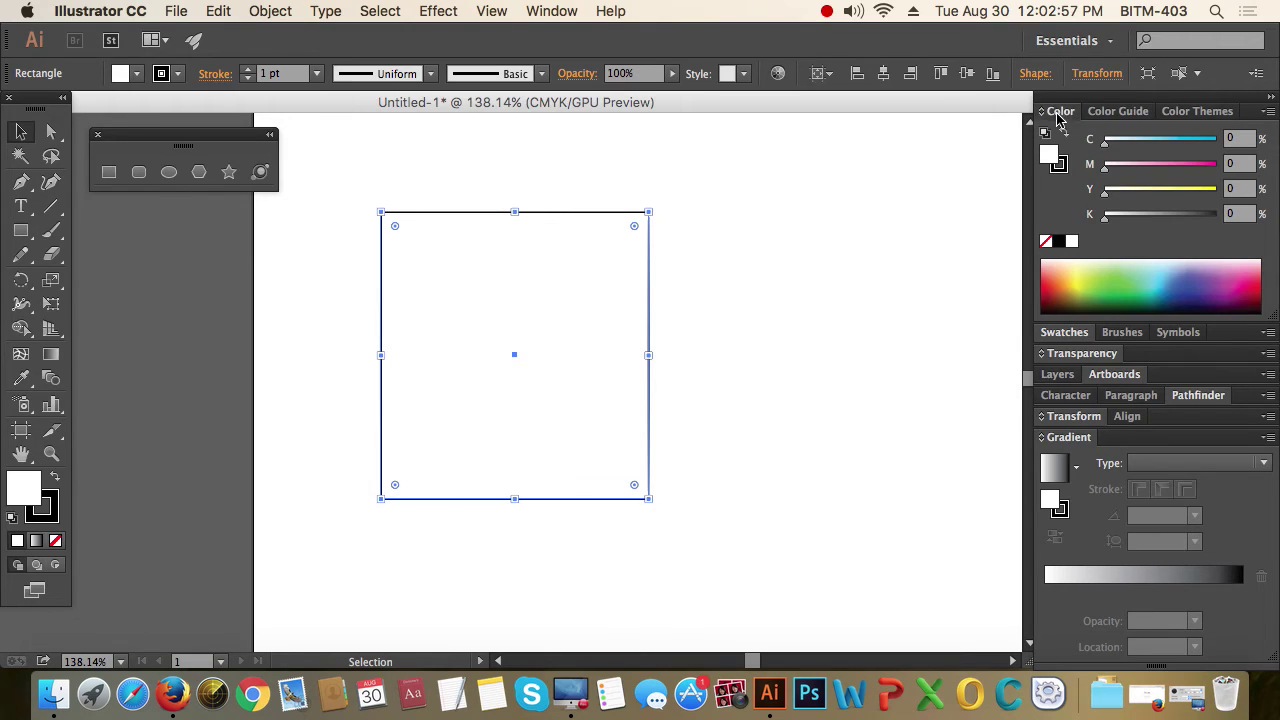
pyautogui.moveTo(1060, 111); pyautogui.dragTo(594, 178)
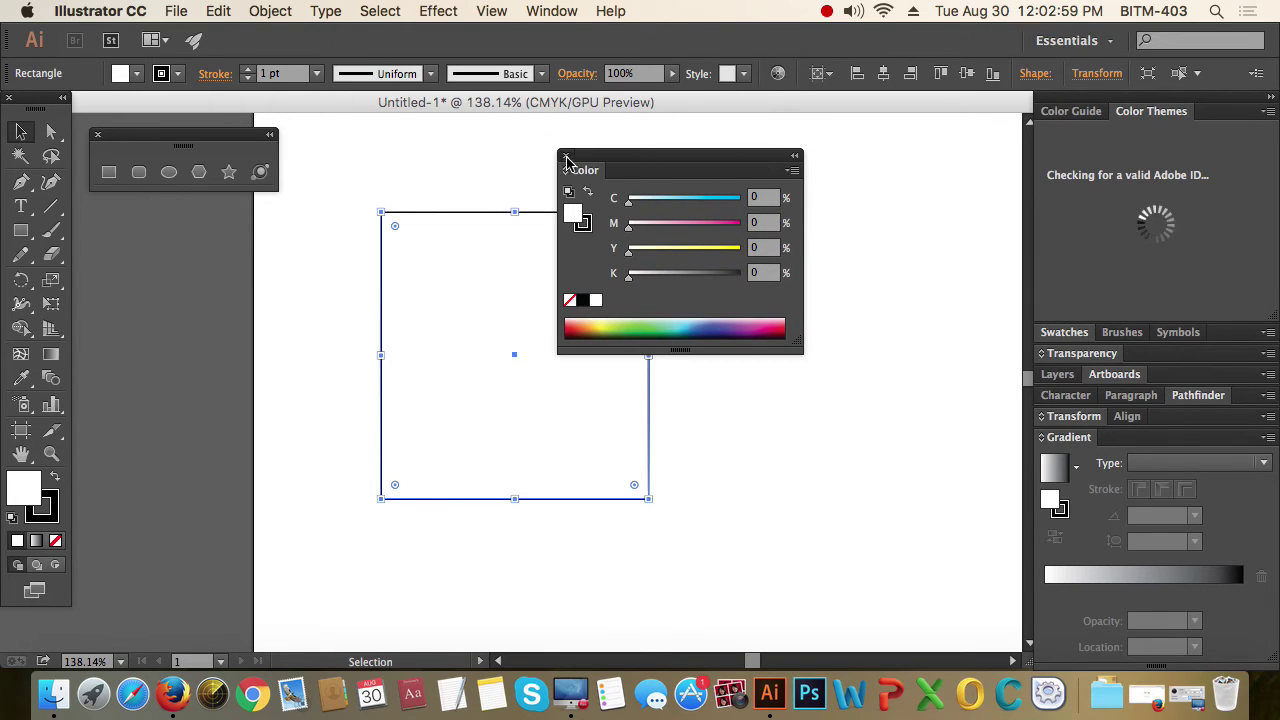
pyautogui.click(565, 155)
pyautogui.click(553, 13)
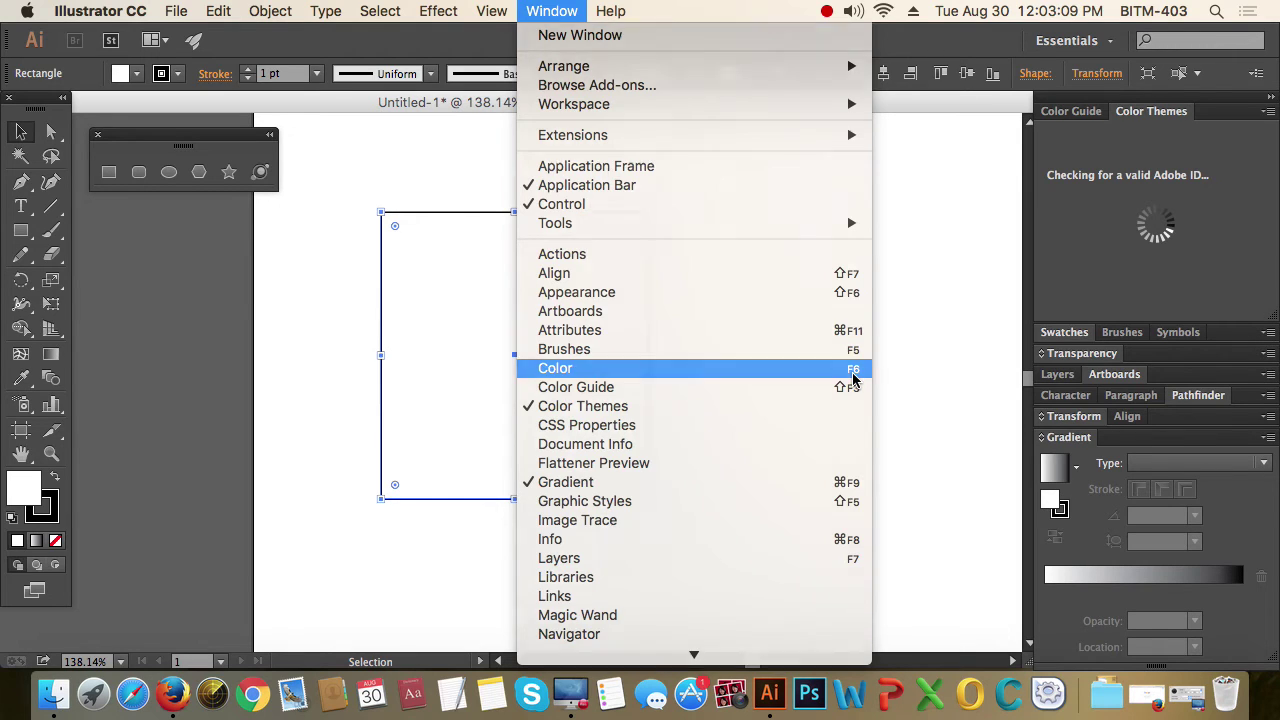
# Step: Reopen the Color panel, move it aside, and show its CMYK slider options
pyautogui.click(853, 374)
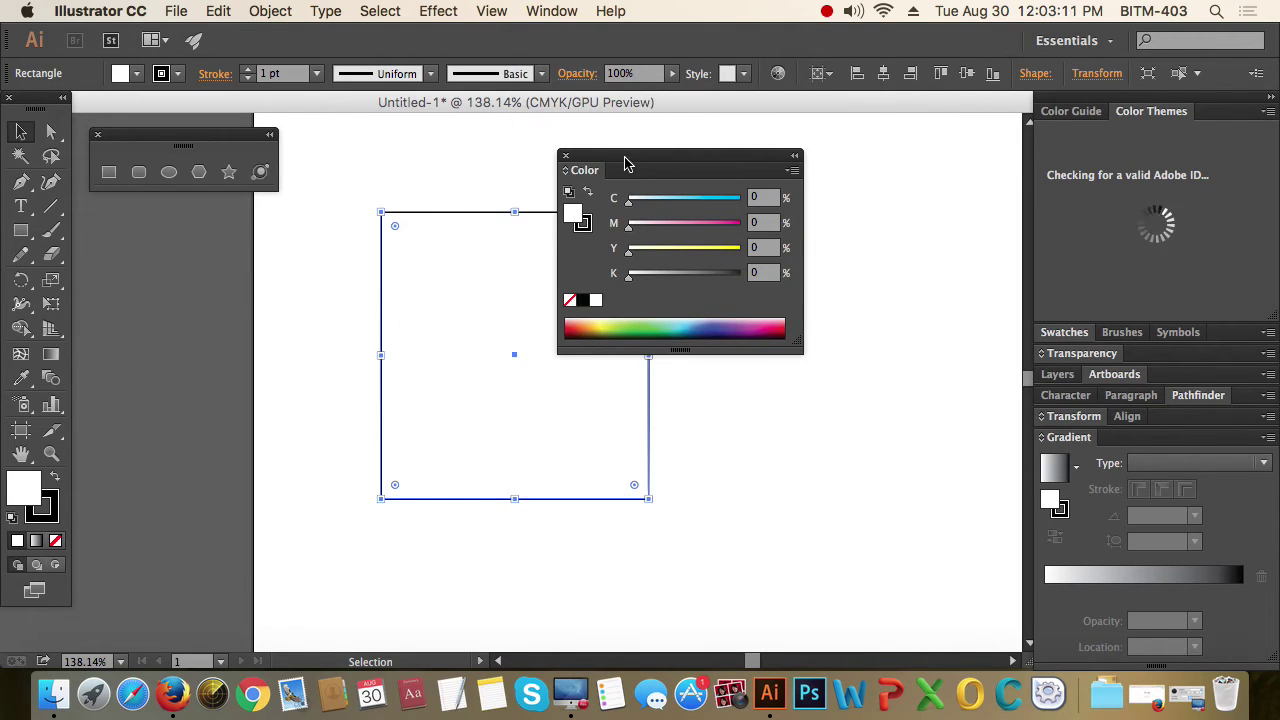
pyautogui.moveTo(640, 165)
pyautogui.mouseDown()
pyautogui.moveTo(847, 156)
pyautogui.moveTo(799, 146)
pyautogui.mouseUp()
pyautogui.doubleClick(792, 162)
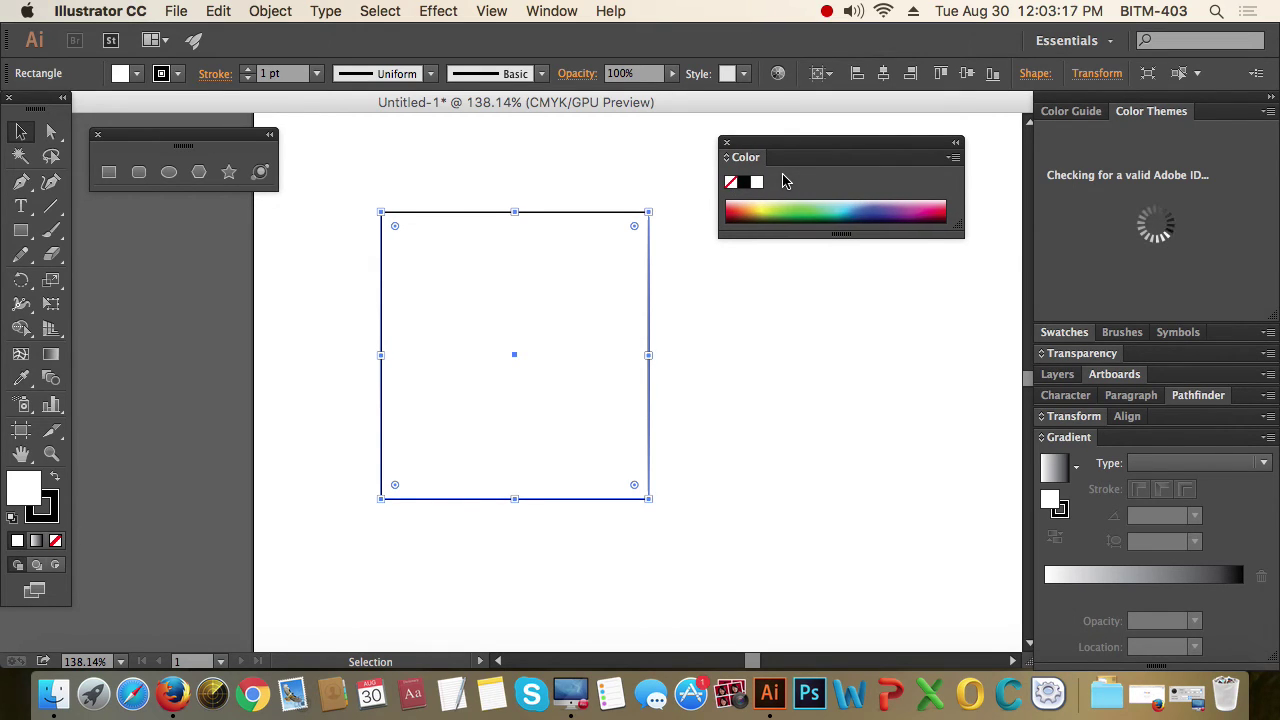
pyautogui.click(952, 160)
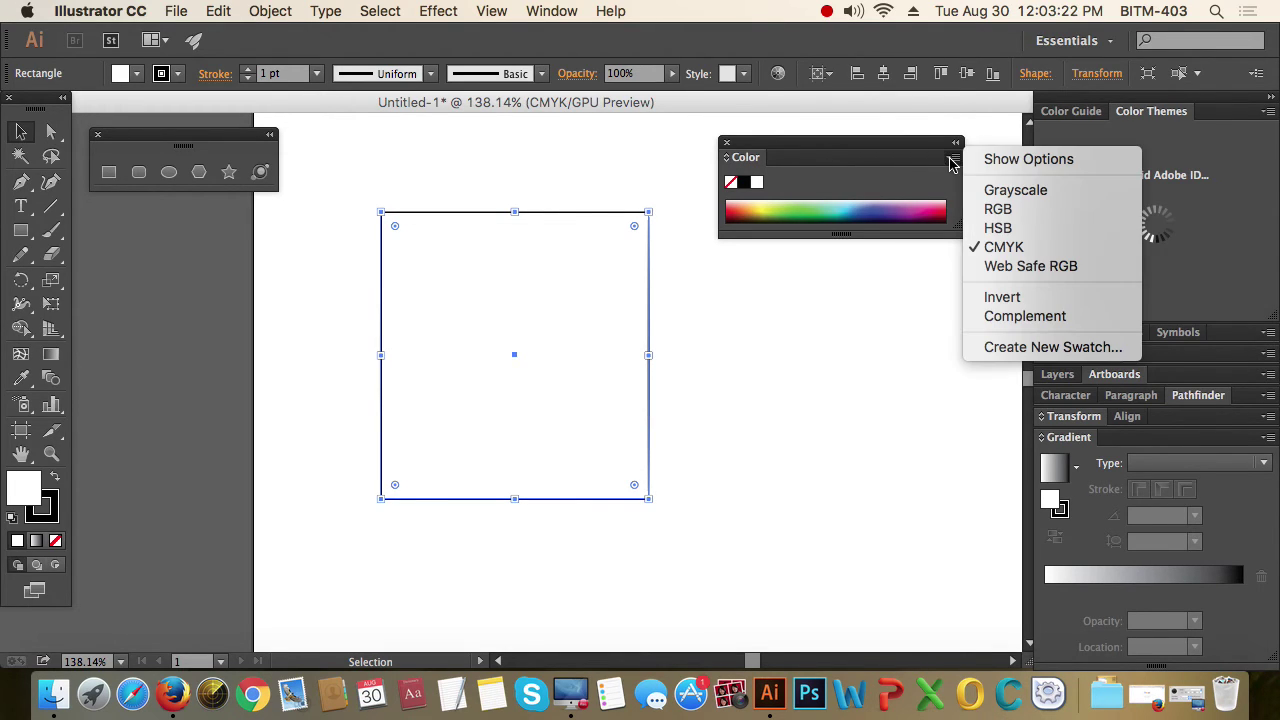
pyautogui.click(1003, 166)
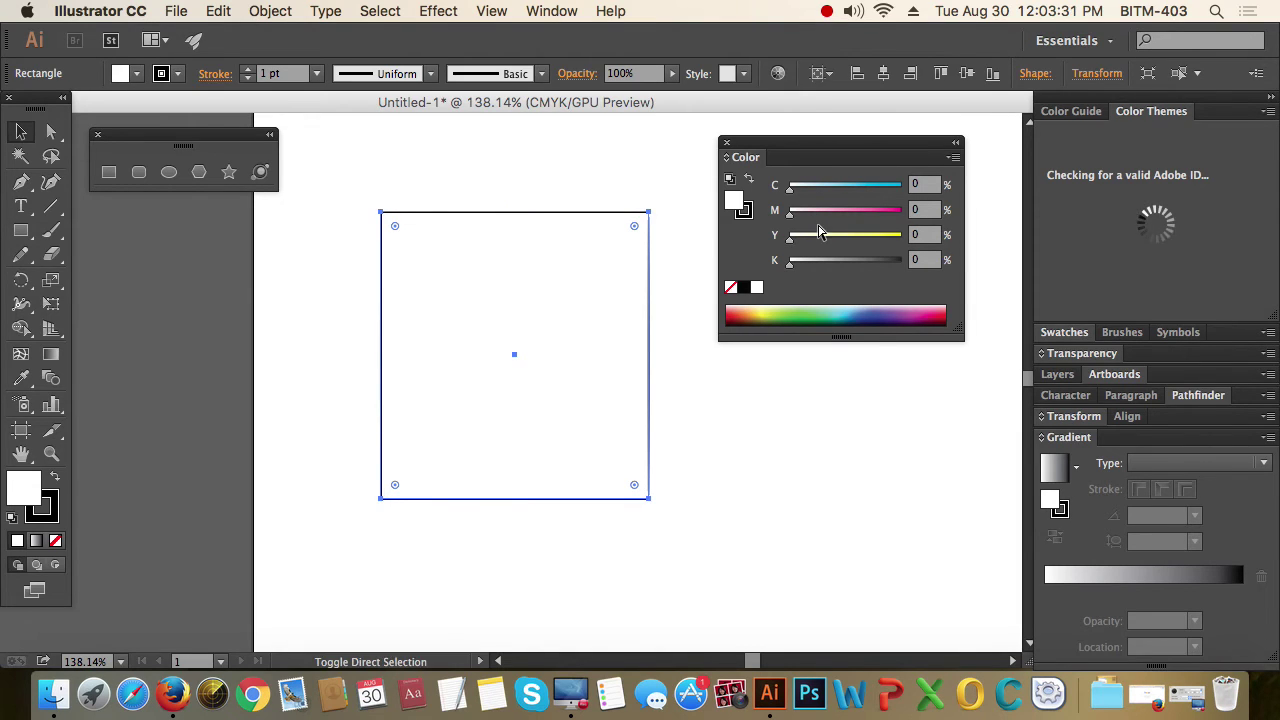
pyautogui.moveTo(800, 153); pyautogui.dragTo(829, 143)
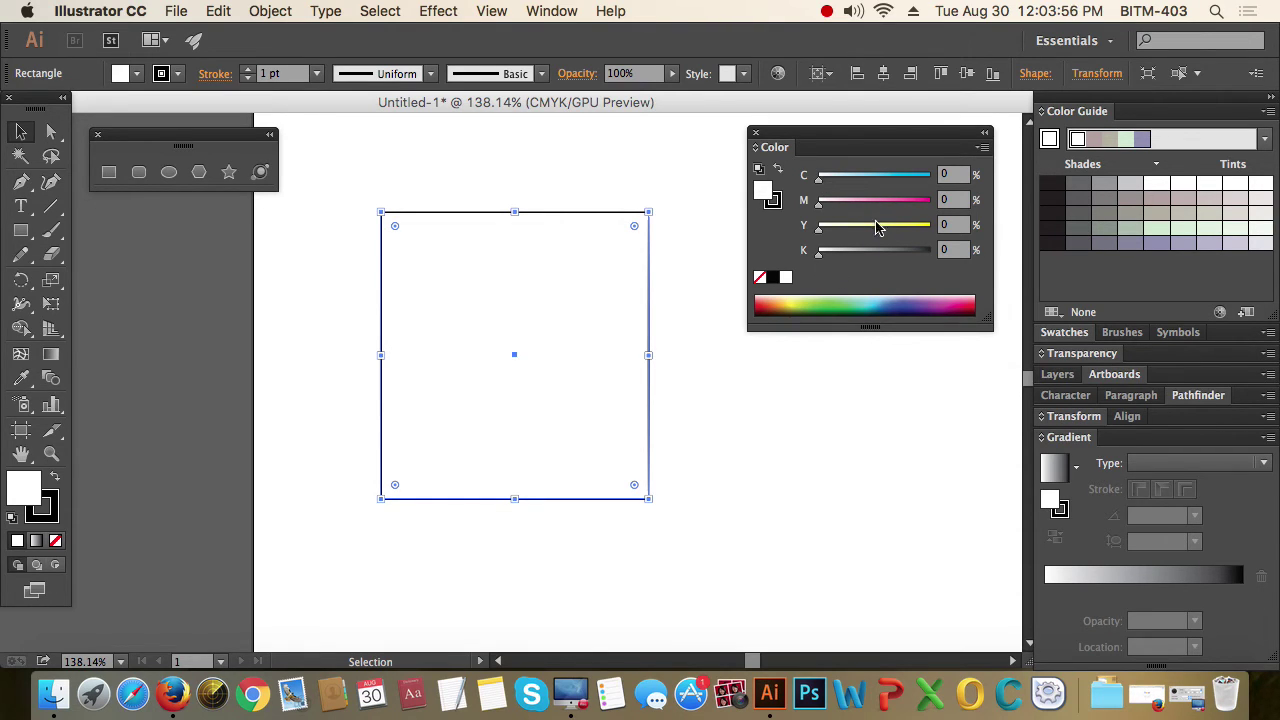
# Step: Fill the square red with M 100 and Y 100, then make Stroke active
pyautogui.click(931, 200)
pyautogui.click(936, 227)
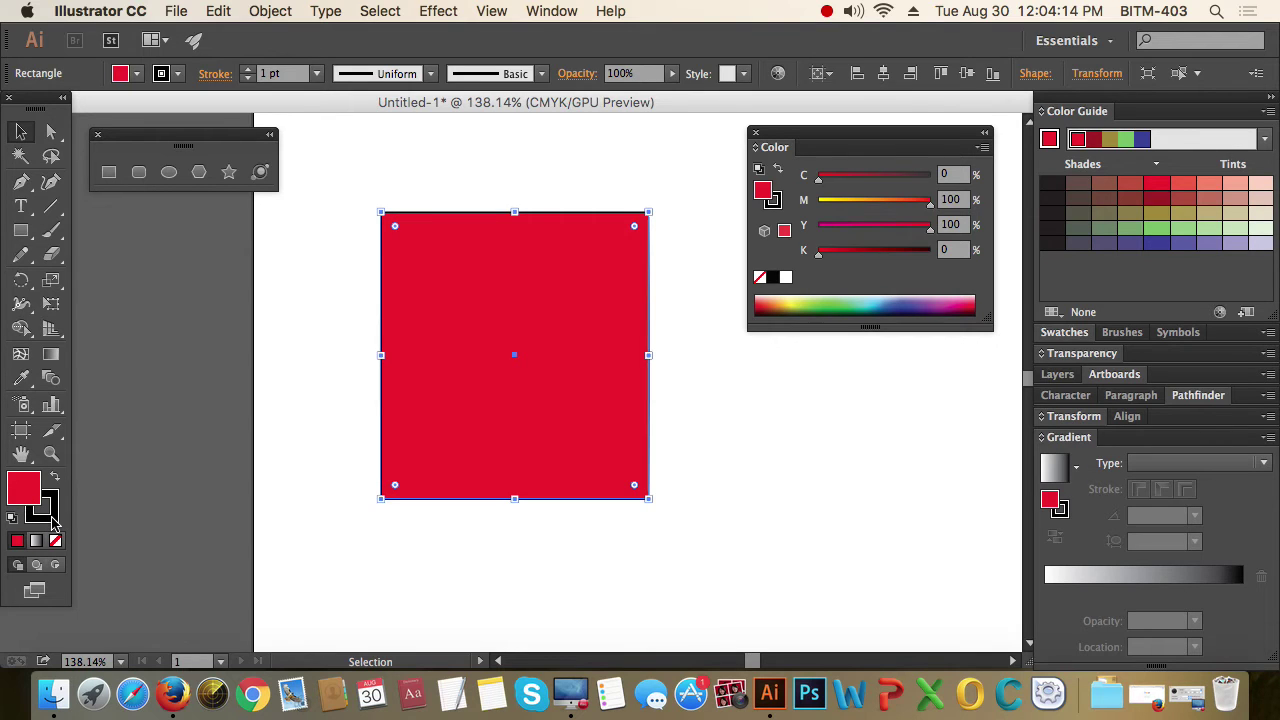
pyautogui.click(52, 517)
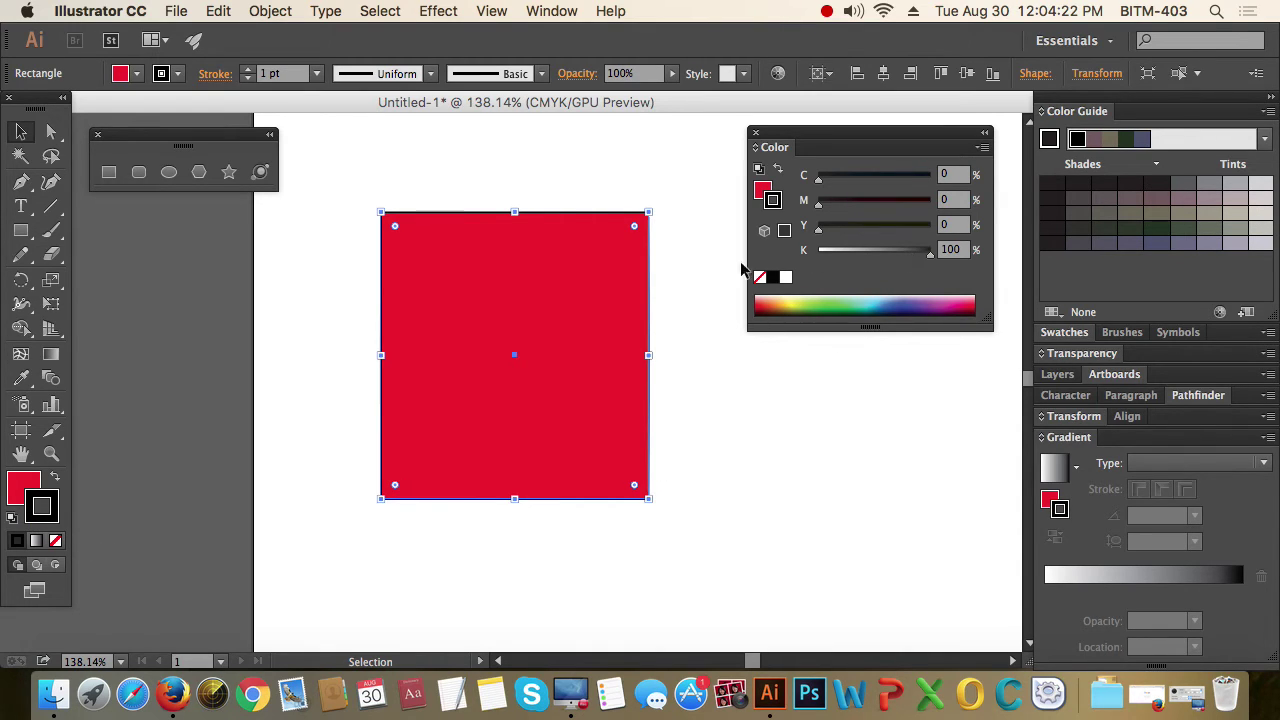
# Step: Give the square an 11 pt cyan stroke (C 100, K 0)
pyautogui.moveTo(870, 252); pyautogui.dragTo(786, 251)
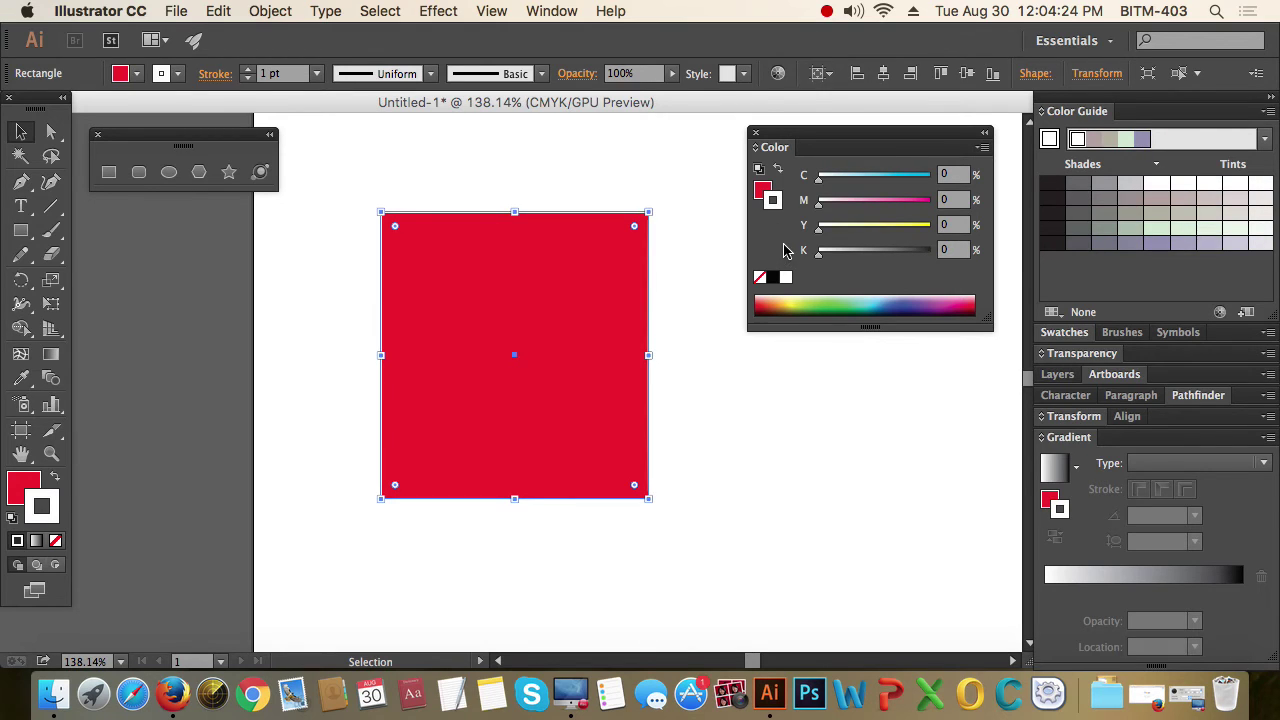
pyautogui.moveTo(902, 180); pyautogui.dragTo(935, 185)
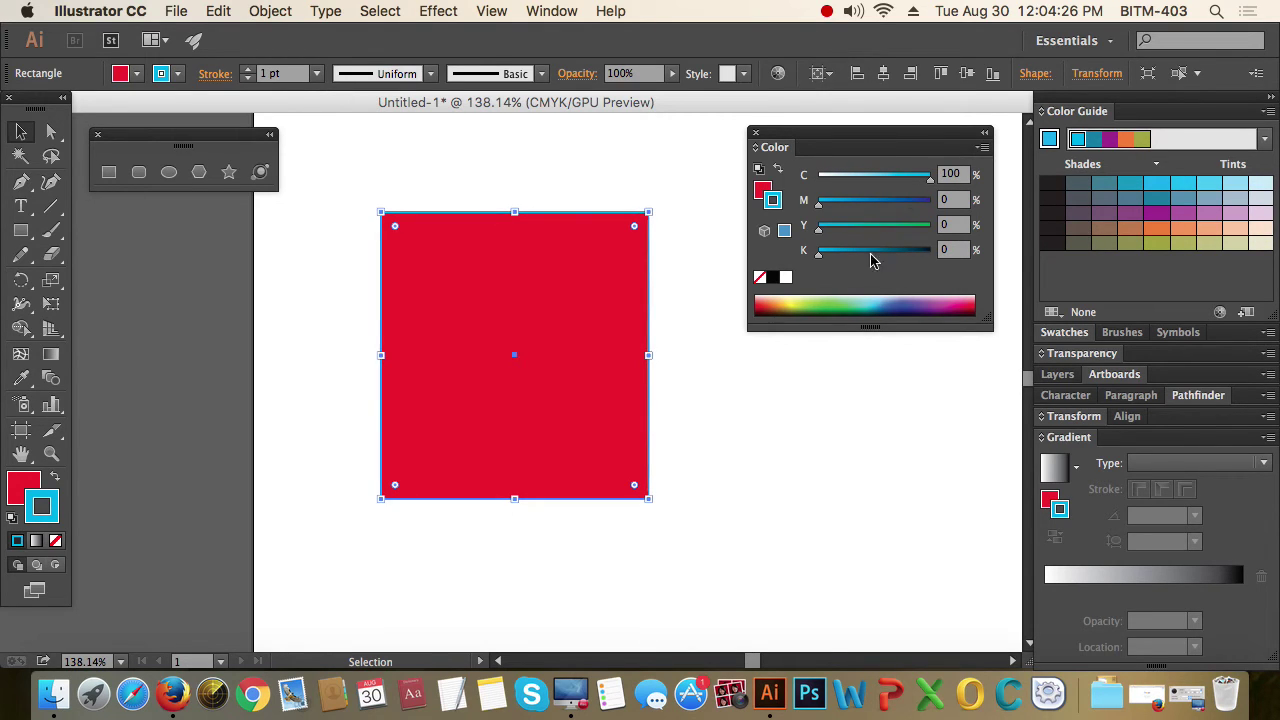
pyautogui.click(789, 452)
pyautogui.moveTo(755, 440); pyautogui.dragTo(572, 345)
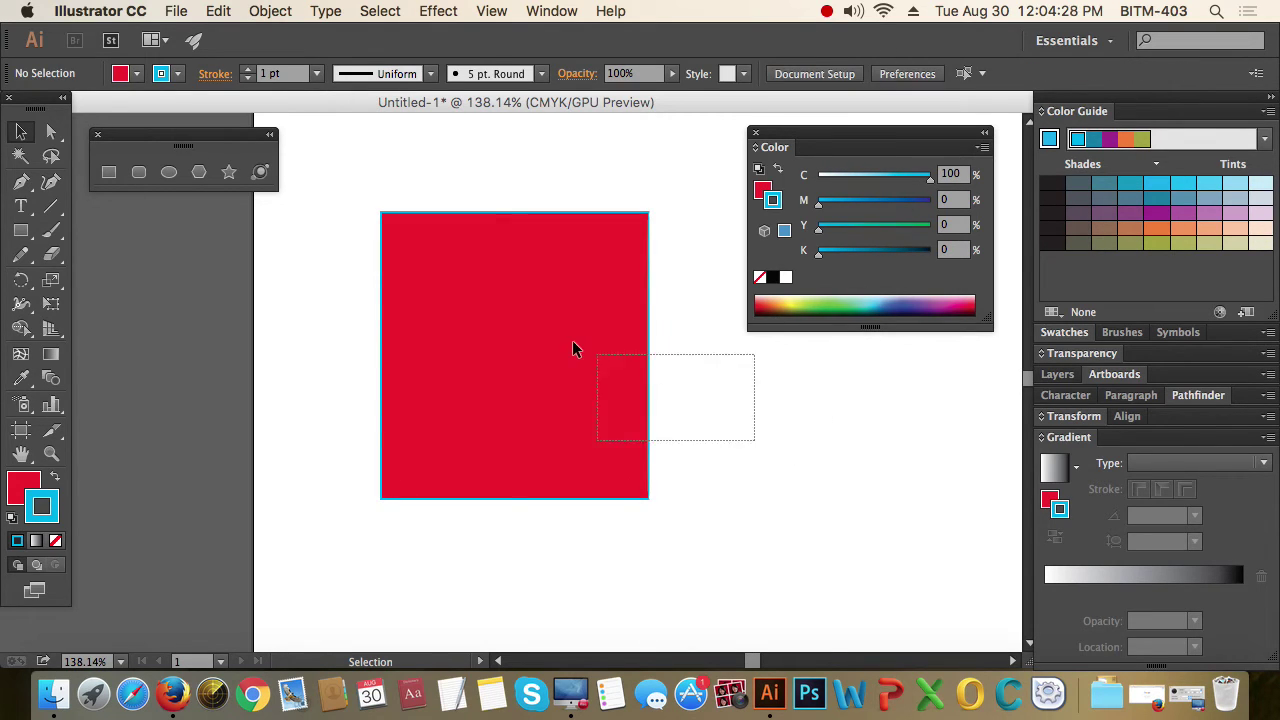
pyautogui.click(248, 70)
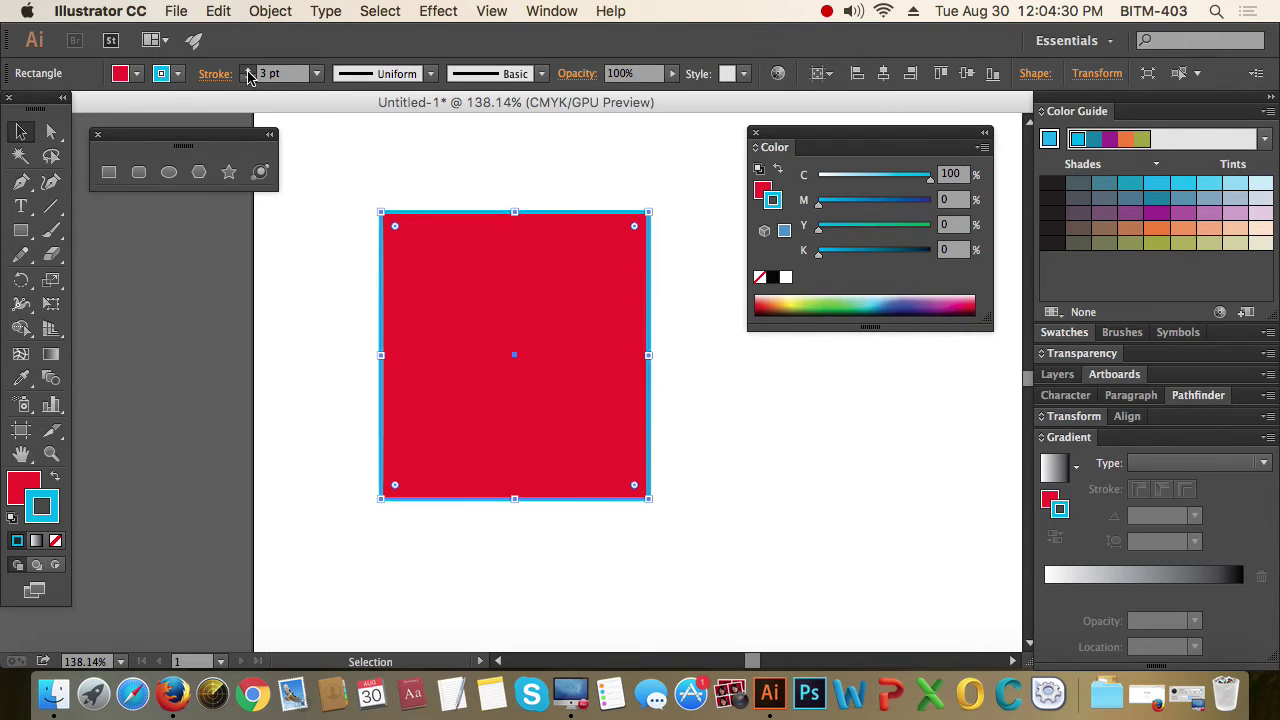
pyautogui.click(248, 70)
pyautogui.click(814, 437)
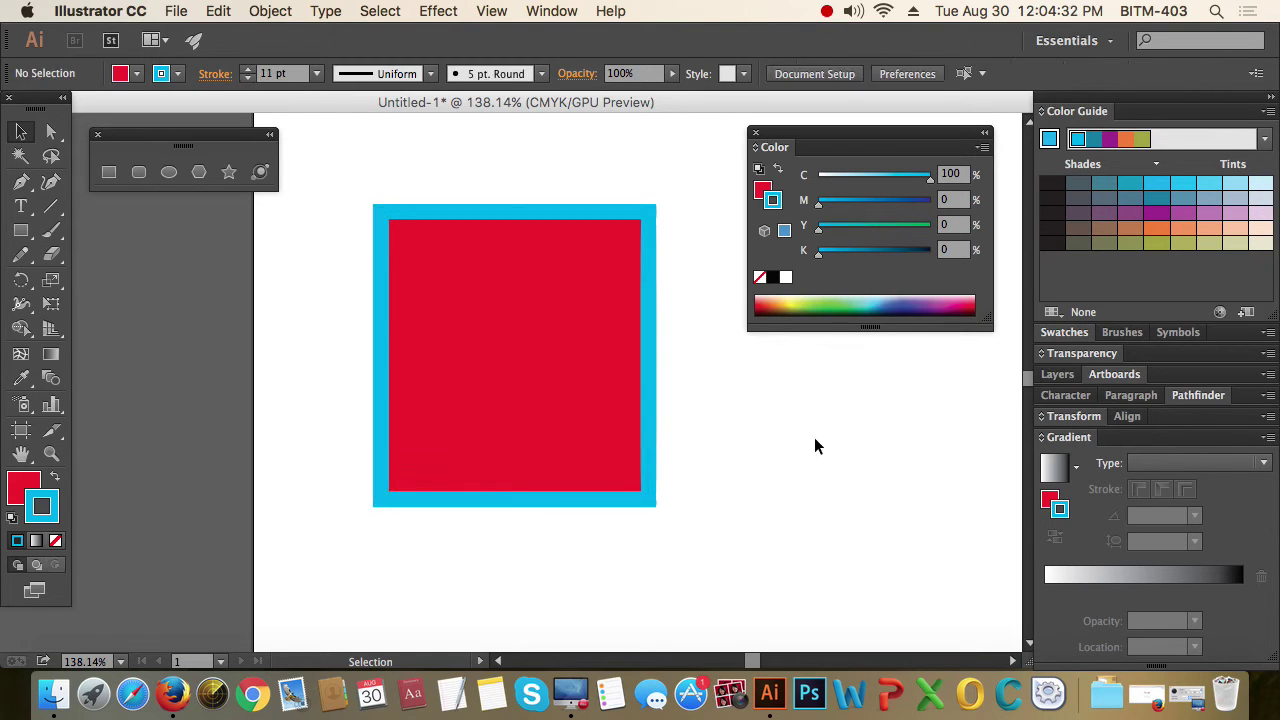
pyautogui.click(518, 366)
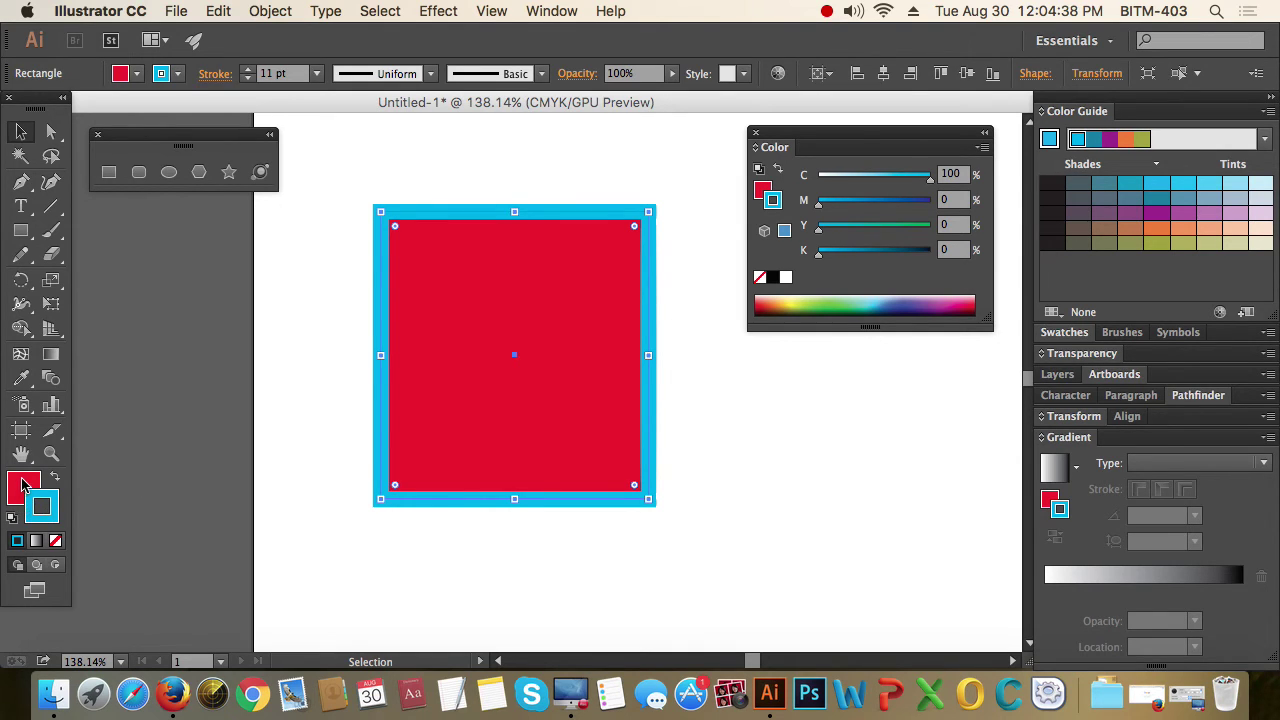
# Step: Toggle between Fill and Stroke focus, ending with Stroke in front
pyautogui.click(25, 485)
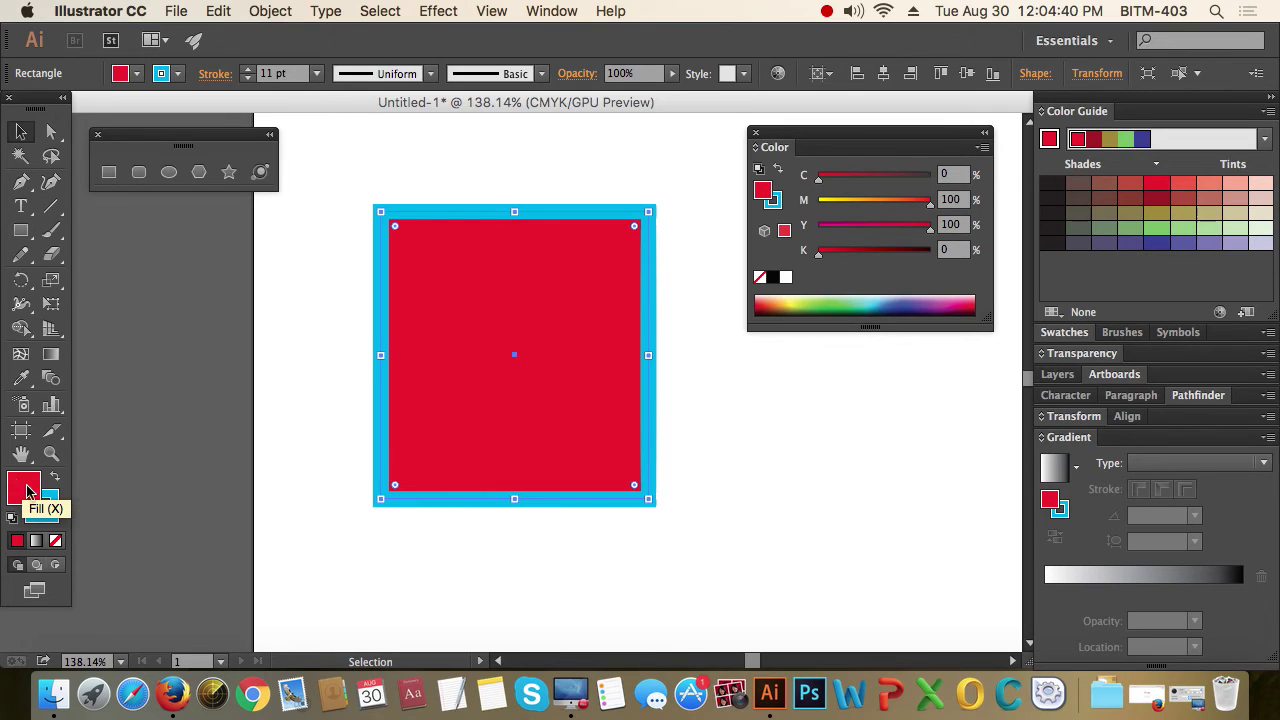
pyautogui.click(48, 512)
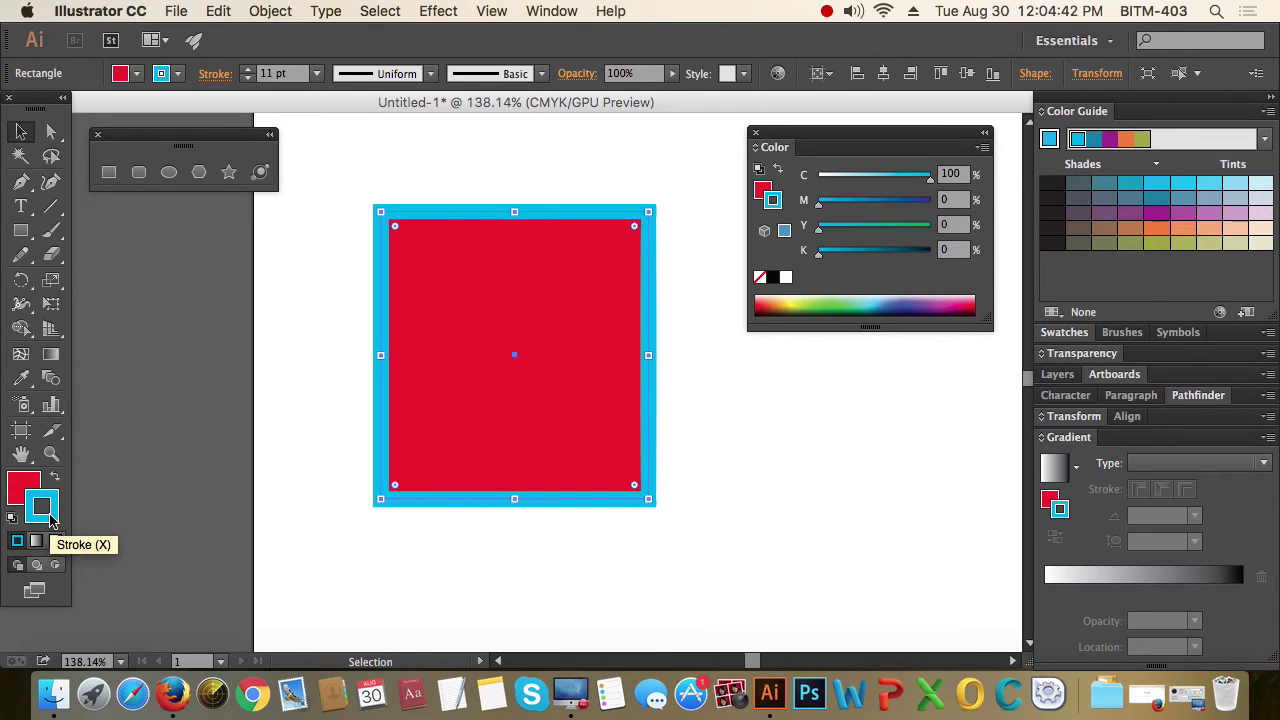
pyautogui.click(25, 485)
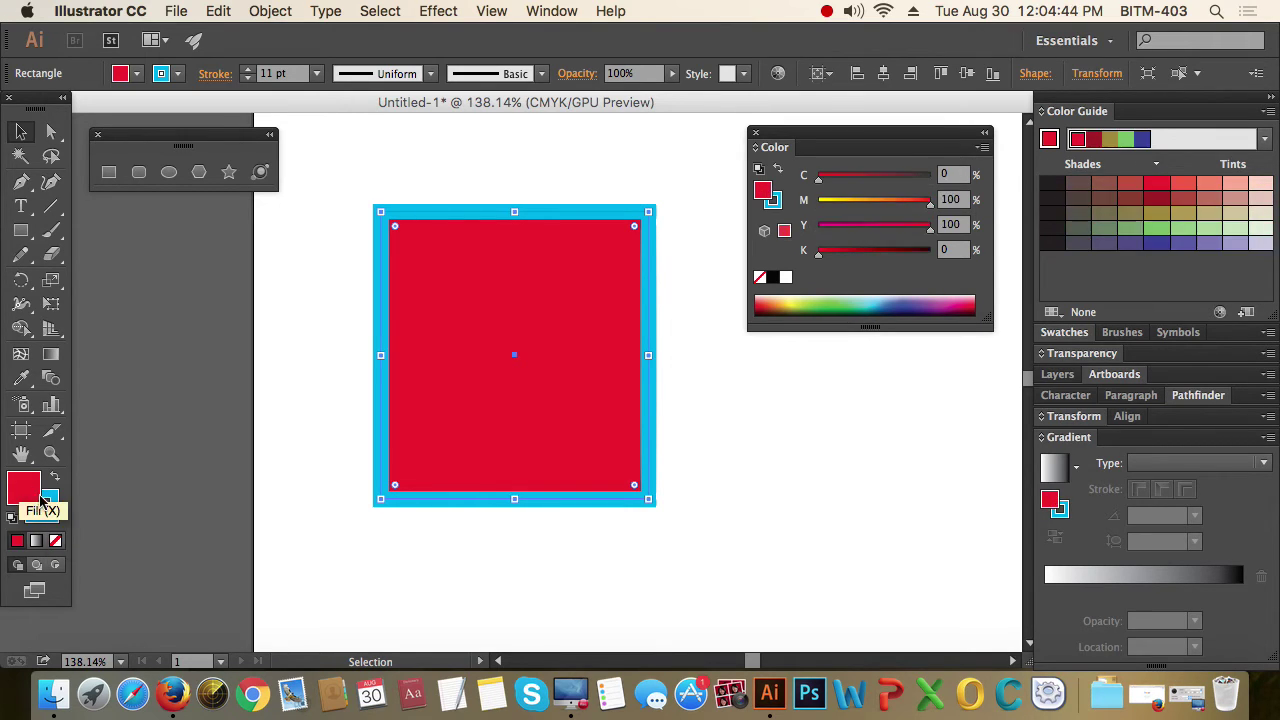
pyautogui.click(46, 512)
pyautogui.click(20, 486)
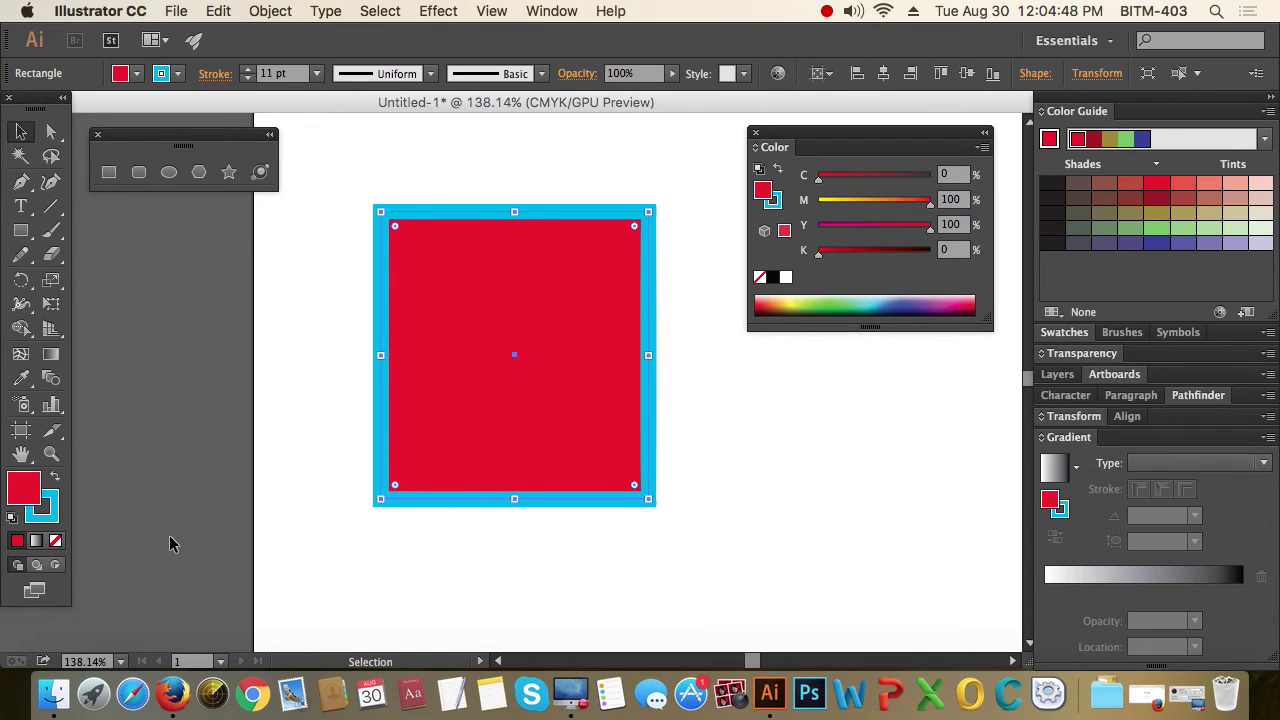
pyautogui.press('x')
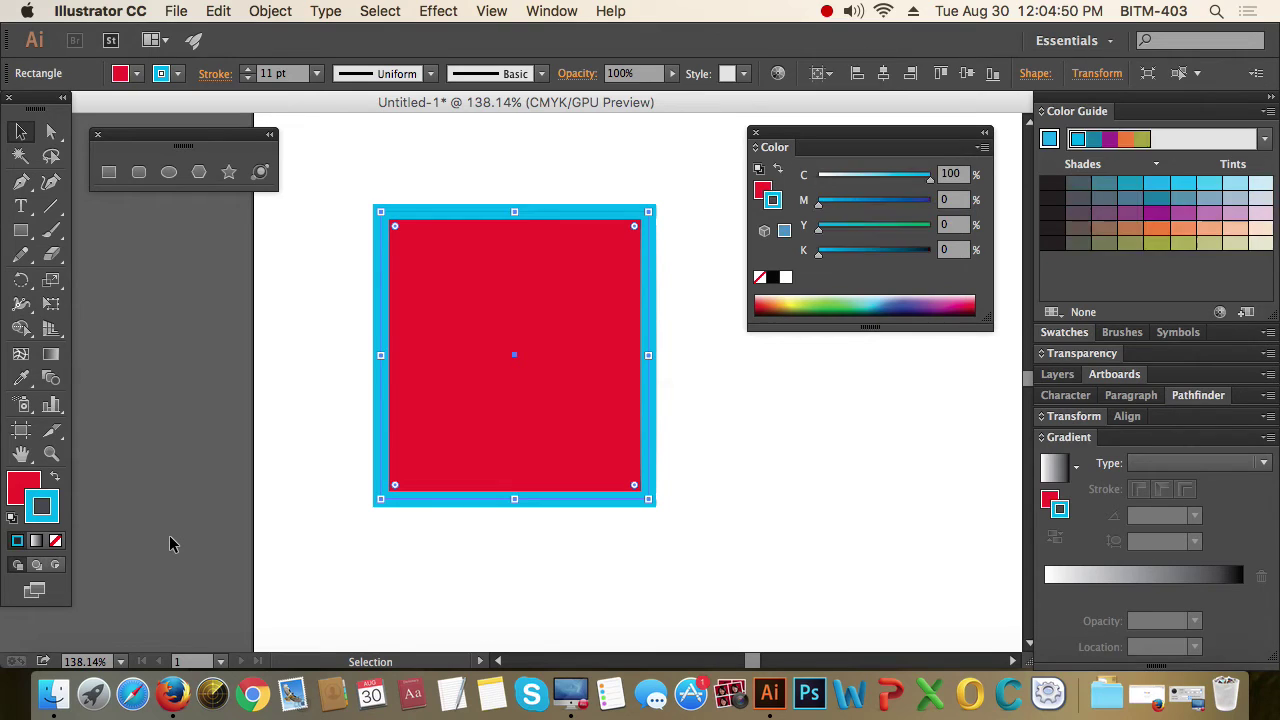
pyautogui.press('x')
pyautogui.press('x')
pyautogui.press('x')
pyautogui.press('x')
pyautogui.press('x')
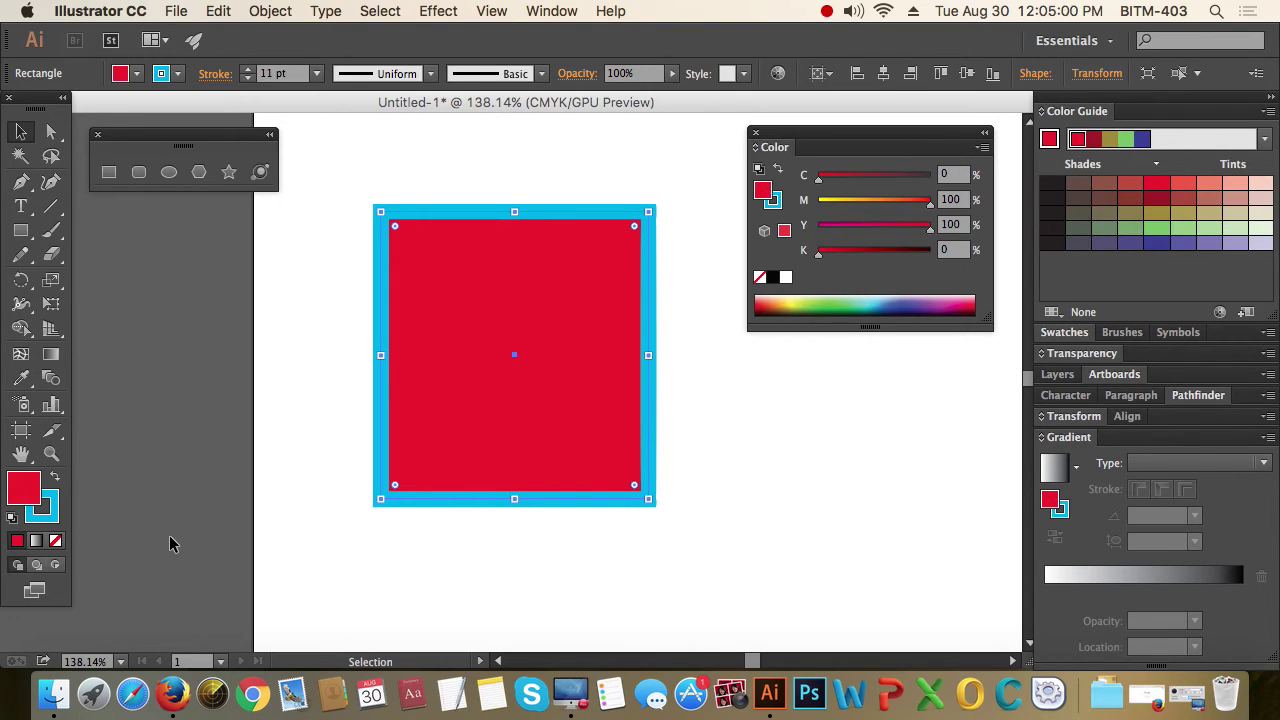
# Step: Turn the square's fill green with full cyan and yellow
pyautogui.press('x')
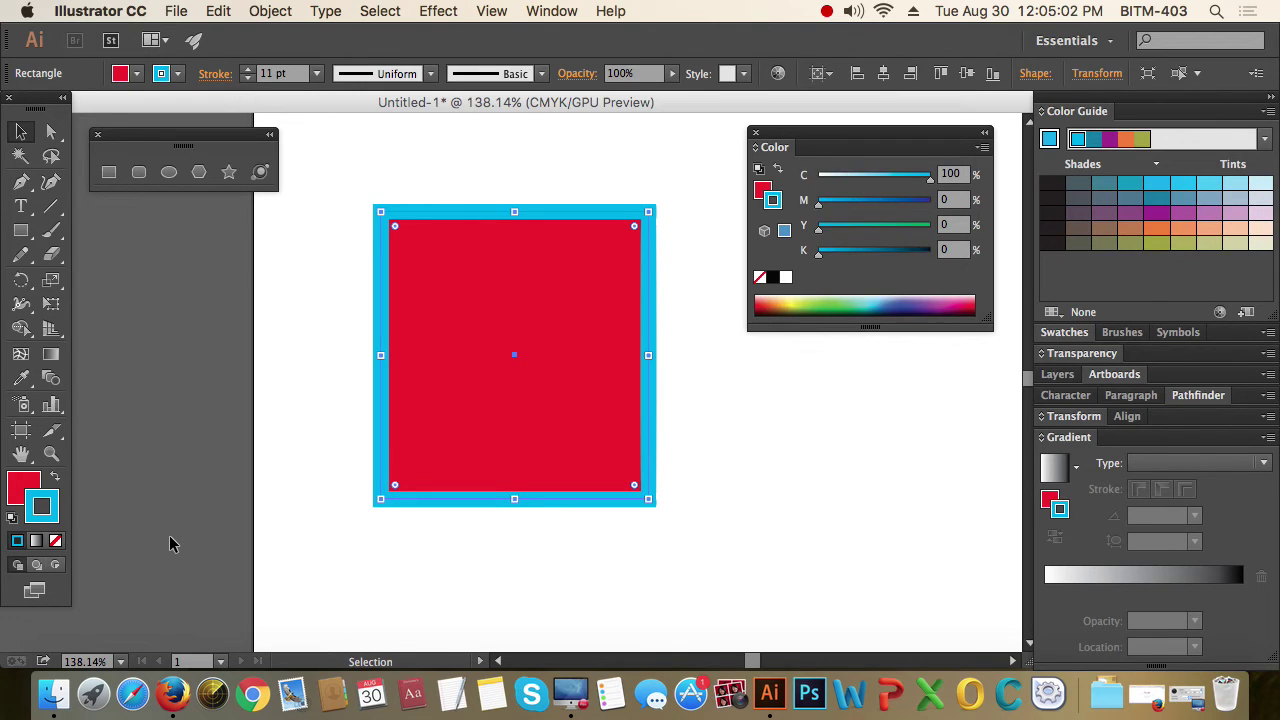
pyautogui.press('x')
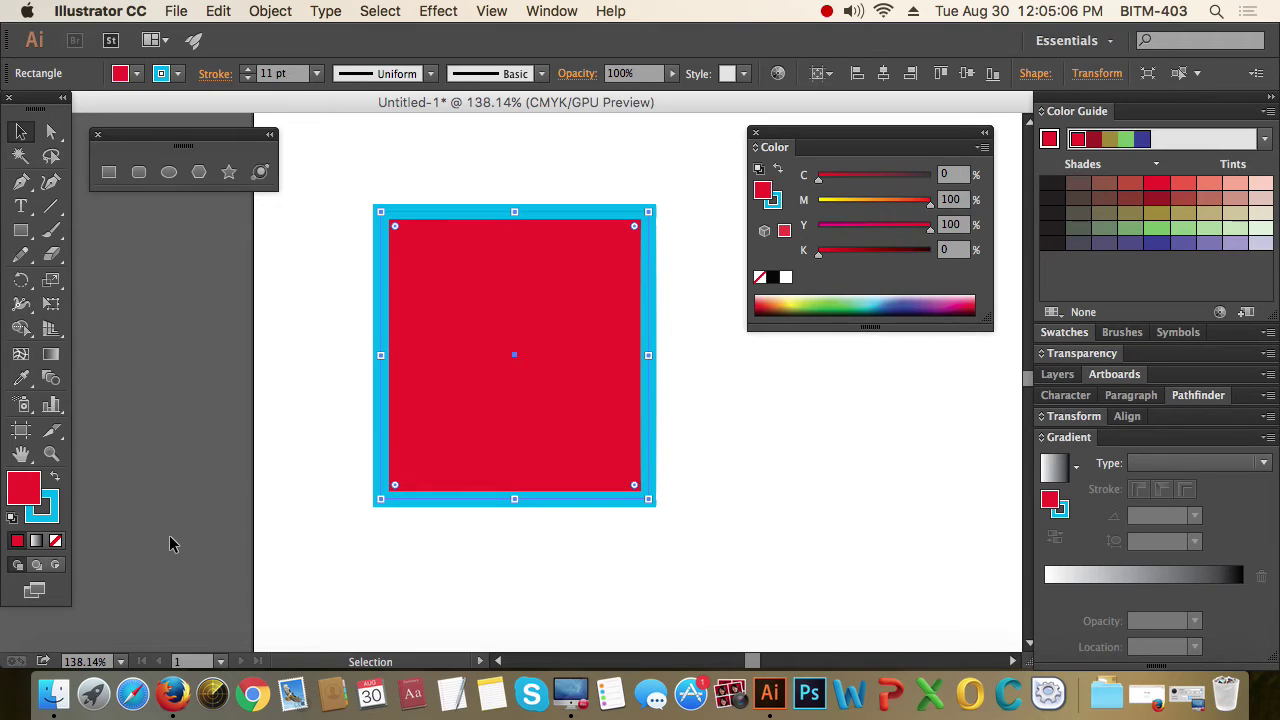
pyautogui.press('x')
pyautogui.press('x')
pyautogui.press('x')
pyautogui.press('x')
pyautogui.click(893, 203)
pyautogui.moveTo(893, 203)
pyautogui.mouseDown()
pyautogui.moveTo(818, 201)
pyautogui.moveTo(988, 190)
pyautogui.mouseUp()
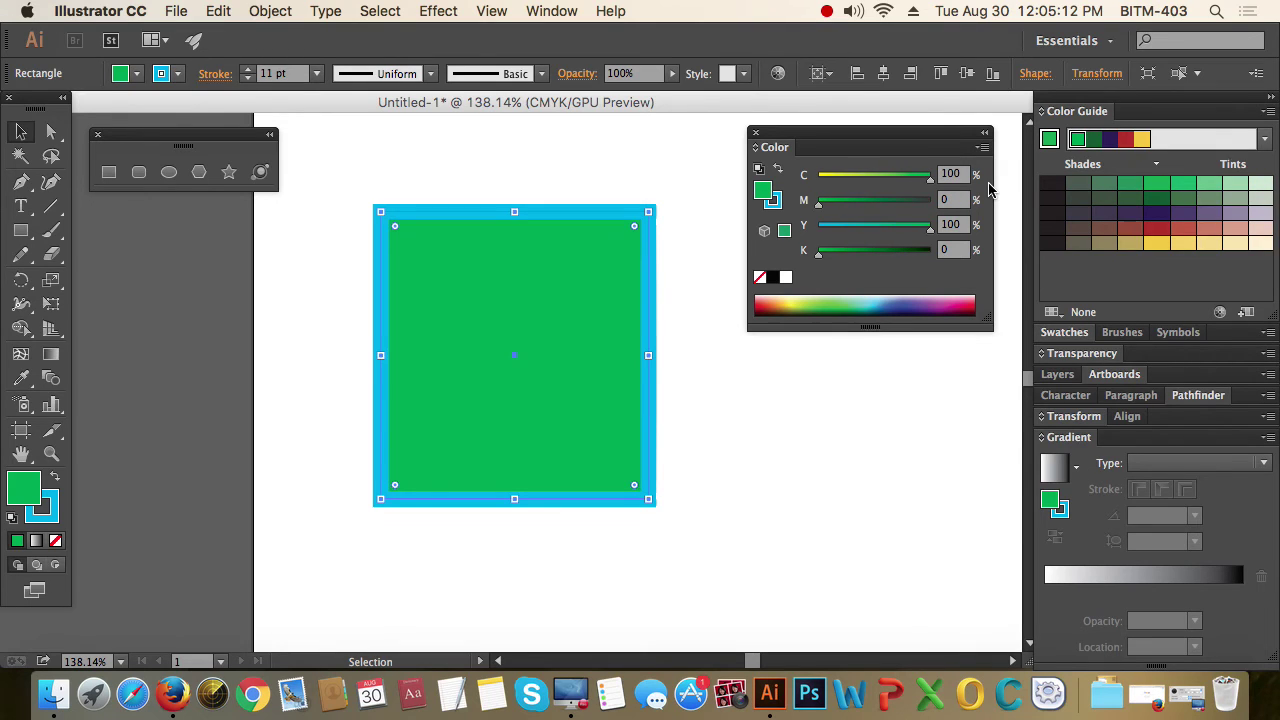
# Step: Make the square's border magenta (M 100, C 0) and return focus to the fill
pyautogui.press('x')
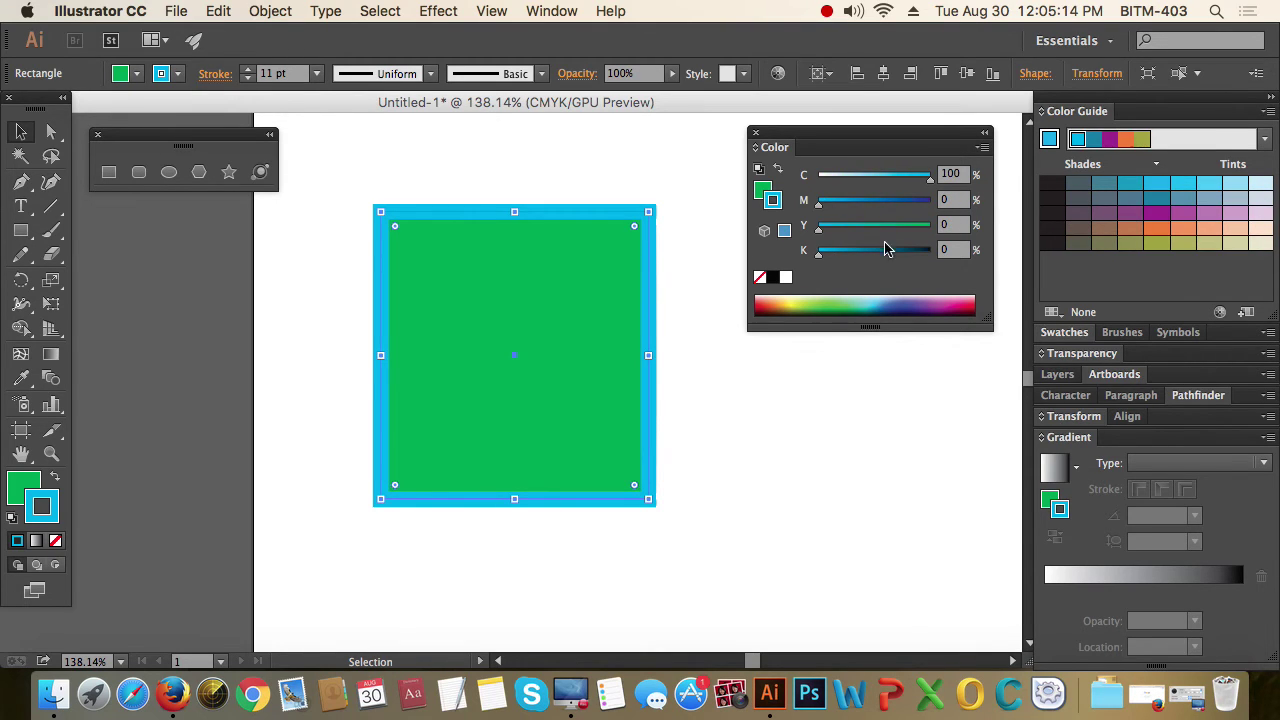
pyautogui.click(926, 202)
pyautogui.moveTo(908, 178); pyautogui.dragTo(775, 178)
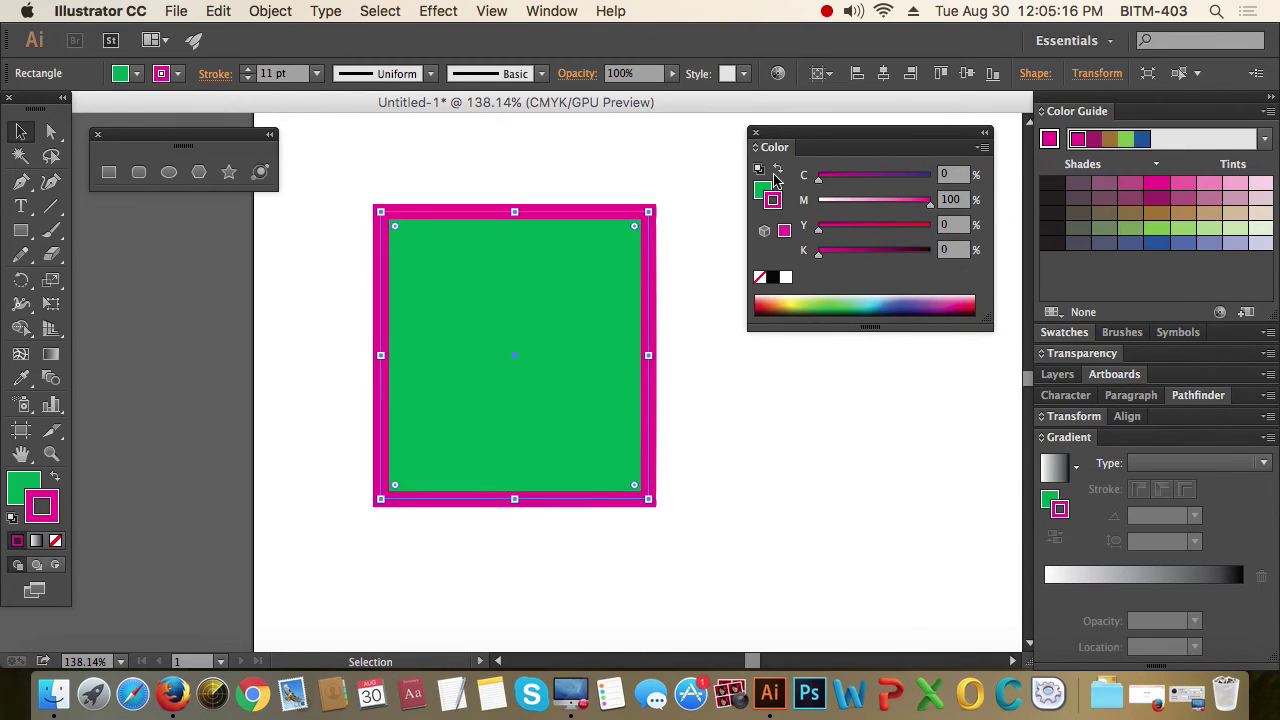
pyautogui.press('x')
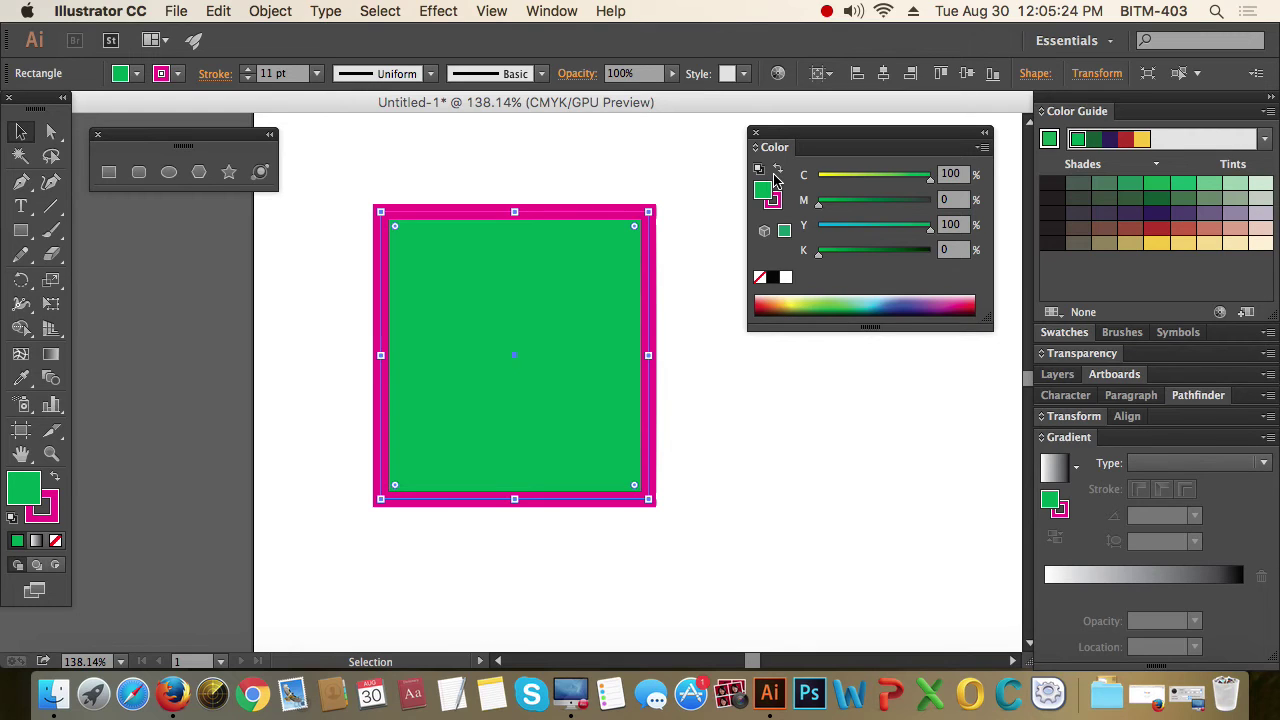
# Step: Reset the square to the default white fill and black stroke, undo, and reapply with D
pyautogui.click(716, 272)
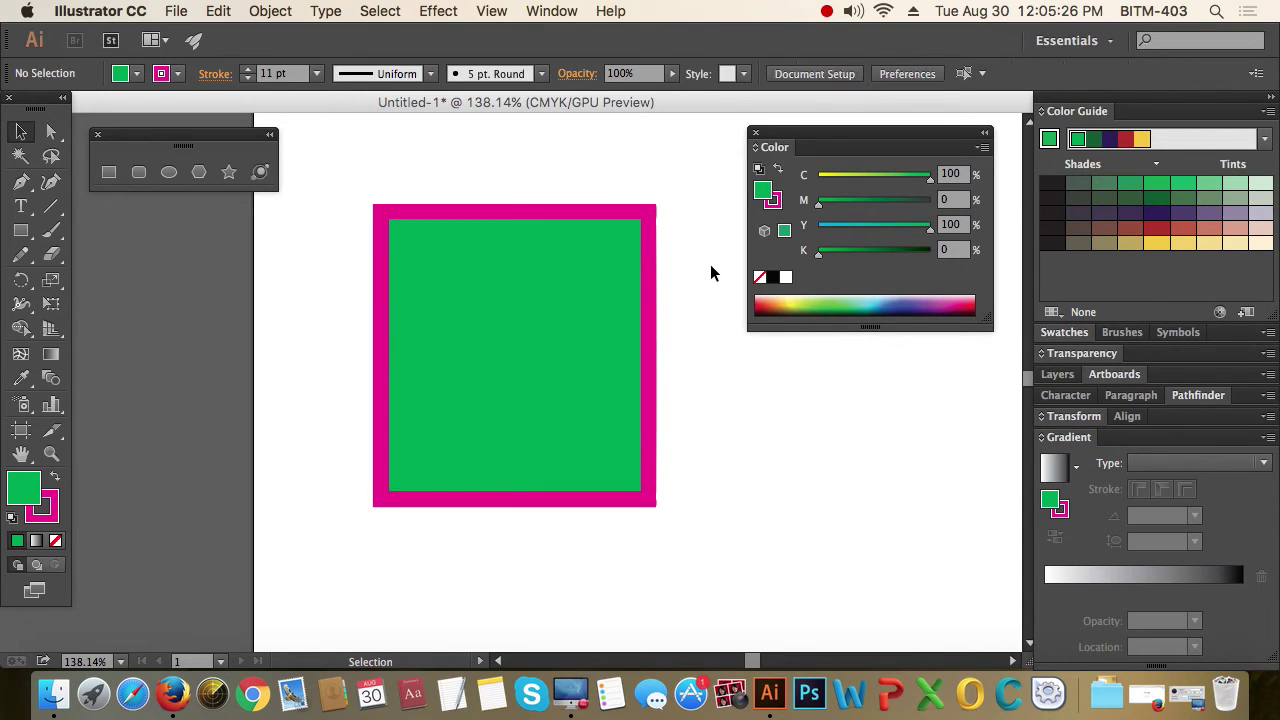
pyautogui.moveTo(697, 166); pyautogui.dragTo(546, 295)
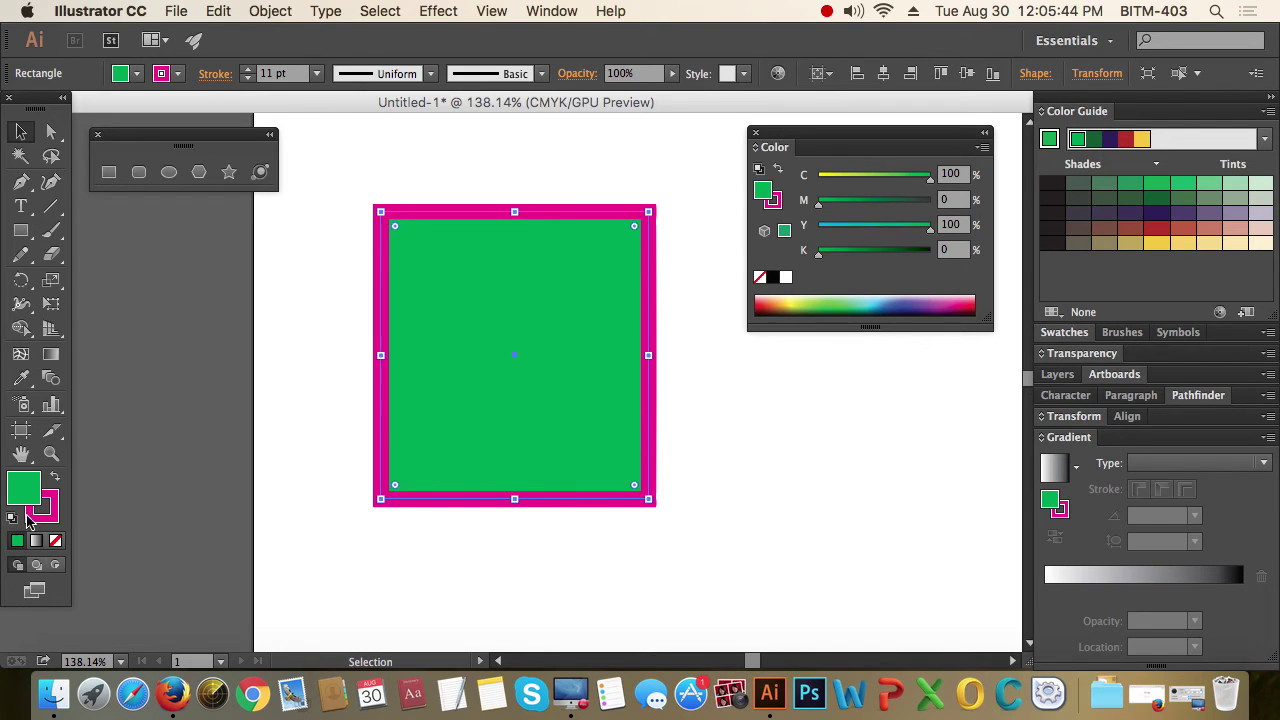
pyautogui.click(13, 520)
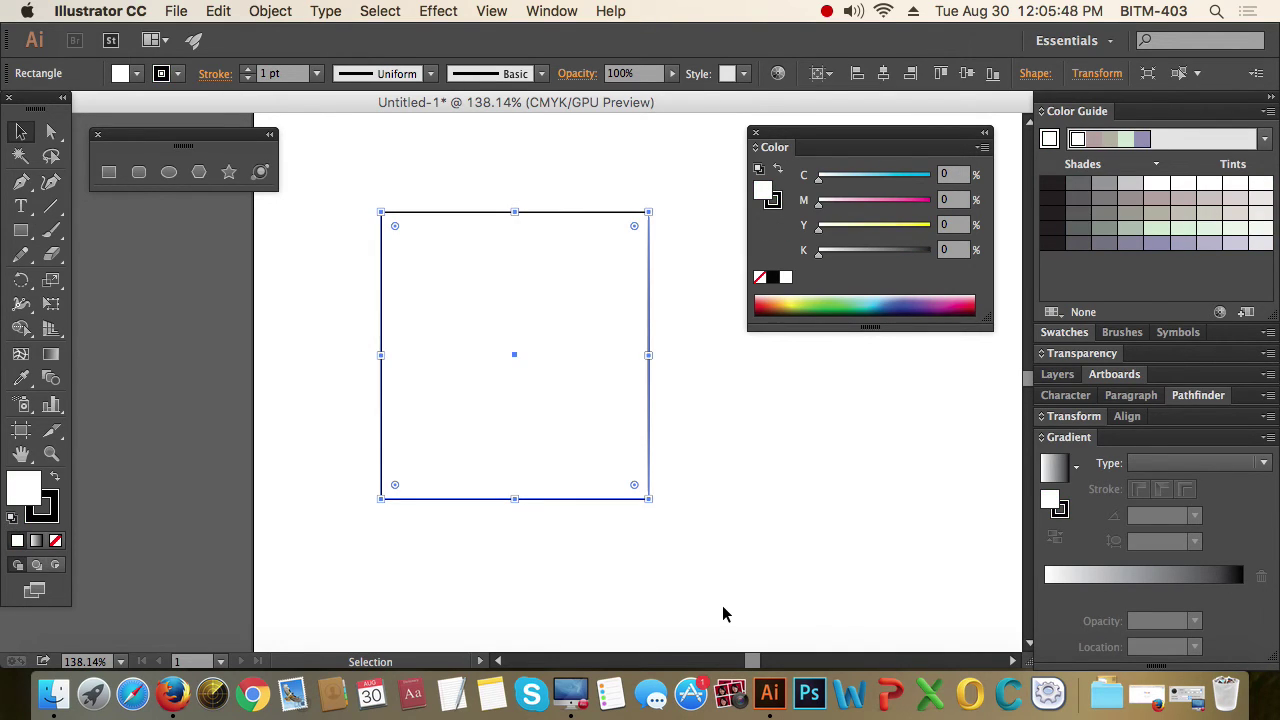
pyautogui.press('super+z')
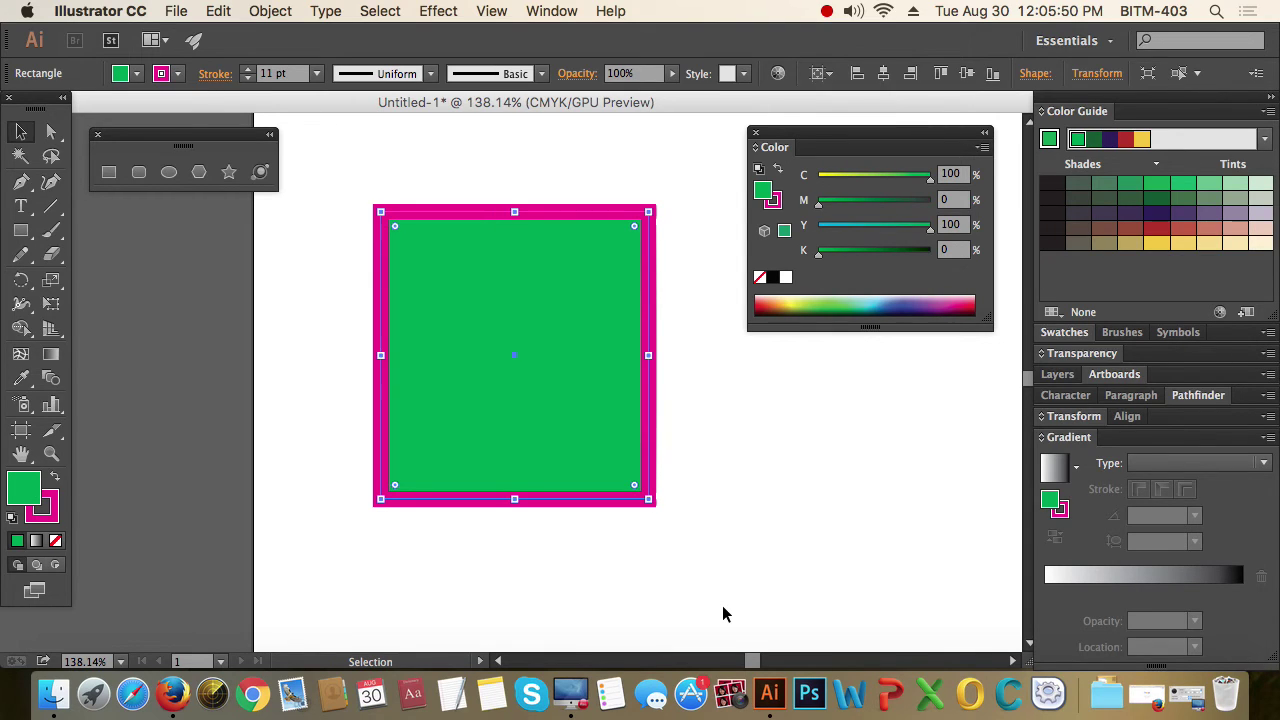
pyautogui.press('d')
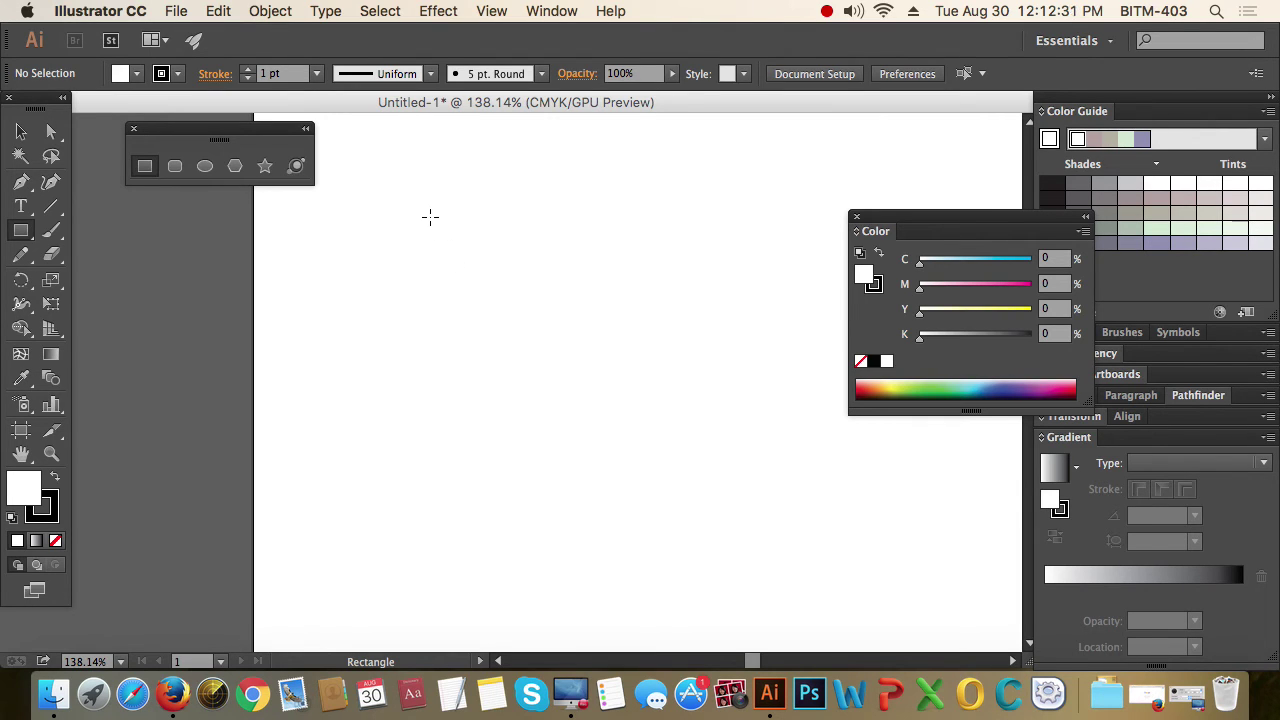
pyautogui.moveTo(430, 217)
pyautogui.mouseDown()
pyautogui.moveTo(537, 317)
pyautogui.moveTo(509, 306)
pyautogui.moveTo(546, 308)
pyautogui.moveTo(531, 314)
pyautogui.moveTo(554, 337)
pyautogui.moveTo(588, 346)
pyautogui.moveTo(560, 316)
pyautogui.moveTo(571, 332)
pyautogui.moveTo(572, 314)
pyautogui.moveTo(586, 336)
pyautogui.moveTo(626, 333)
pyautogui.moveTo(611, 346)
pyautogui.moveTo(632, 348)
pyautogui.mouseUp()
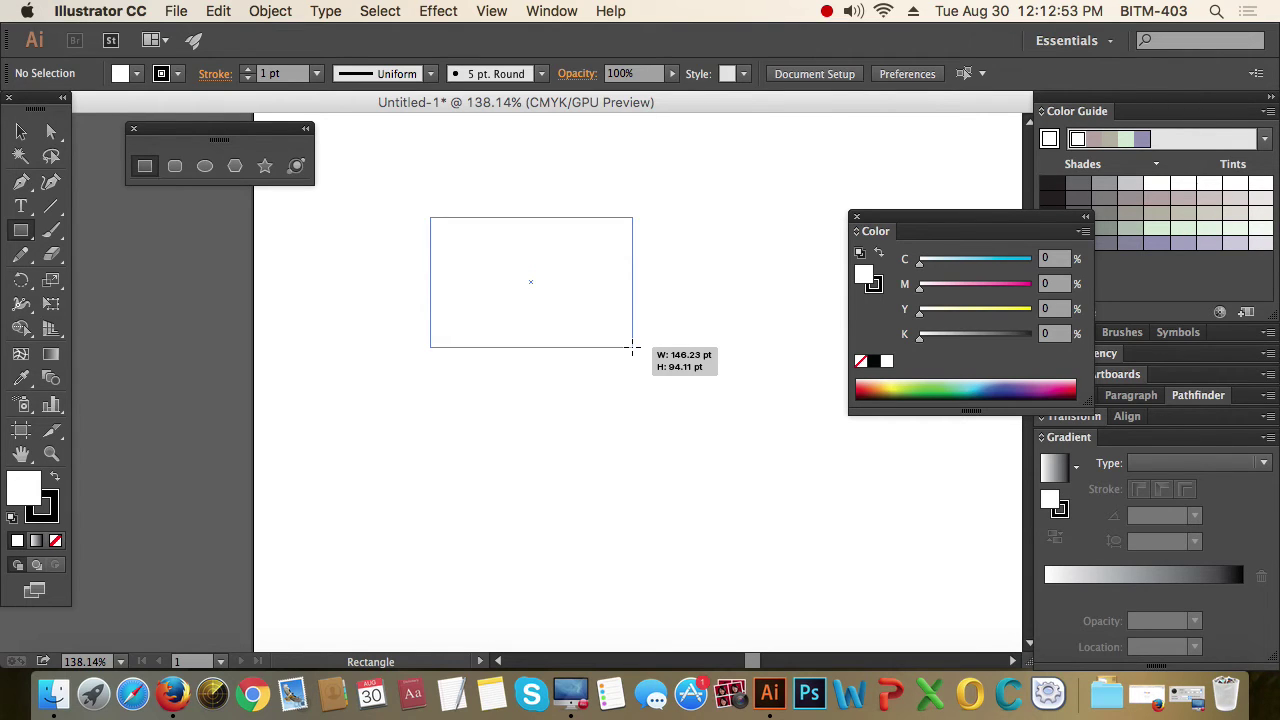
pyautogui.moveTo(632, 347)
pyautogui.mouseDown()
pyautogui.moveTo(534, 403)
pyautogui.moveTo(506, 446)
pyautogui.moveTo(589, 361)
pyautogui.moveTo(700, 297)
pyautogui.moveTo(720, 314)
pyautogui.moveTo(586, 462)
pyautogui.moveTo(487, 482)
pyautogui.moveTo(651, 474)
pyautogui.moveTo(647, 486)
pyautogui.moveTo(711, 471)
pyautogui.moveTo(667, 509)
pyautogui.moveTo(677, 520)
pyautogui.moveTo(586, 449)
pyautogui.moveTo(689, 486)
pyautogui.moveTo(747, 350)
pyautogui.moveTo(717, 311)
pyautogui.moveTo(662, 346)
pyautogui.moveTo(531, 354)
pyautogui.moveTo(677, 371)
pyautogui.moveTo(586, 463)
pyautogui.moveTo(525, 450)
pyautogui.moveTo(503, 394)
pyautogui.moveTo(368, 301)
pyautogui.moveTo(746, 437)
pyautogui.moveTo(746, 400)
pyautogui.moveTo(734, 409)
pyautogui.moveTo(853, 475)
pyautogui.moveTo(809, 506)
pyautogui.moveTo(914, 506)
pyautogui.moveTo(655, 360)
pyautogui.moveTo(703, 417)
pyautogui.moveTo(557, 374)
pyautogui.moveTo(553, 324)
pyautogui.mouseUp()
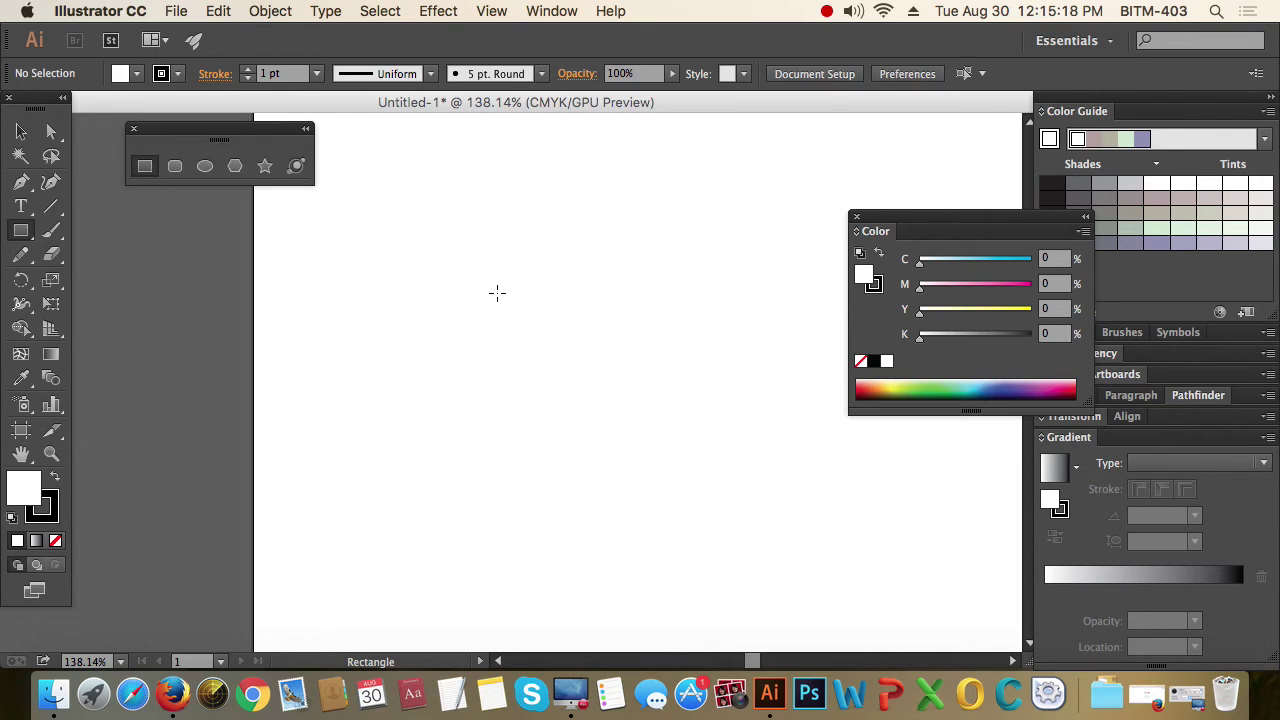
pyautogui.moveTo(479, 279)
pyautogui.mouseDown()
pyautogui.moveTo(646, 430)
pyautogui.moveTo(615, 412)
pyautogui.moveTo(661, 415)
pyautogui.mouseUp()
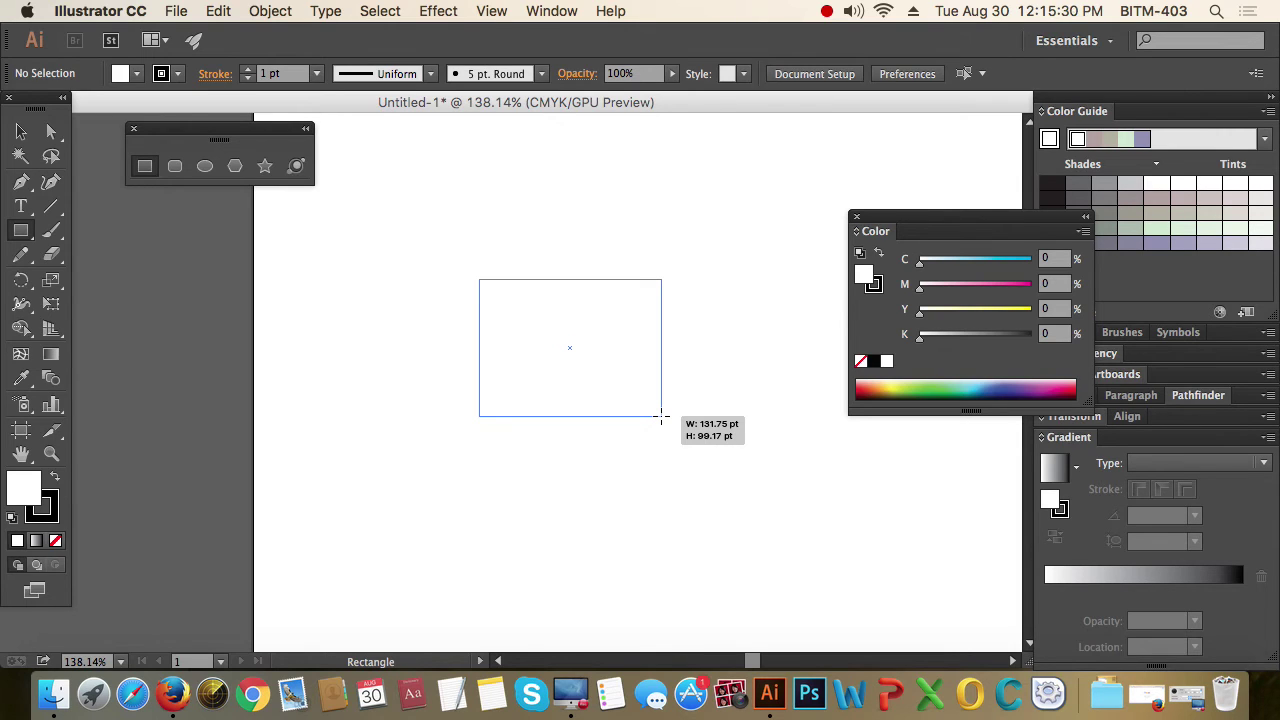
pyautogui.press('alt')
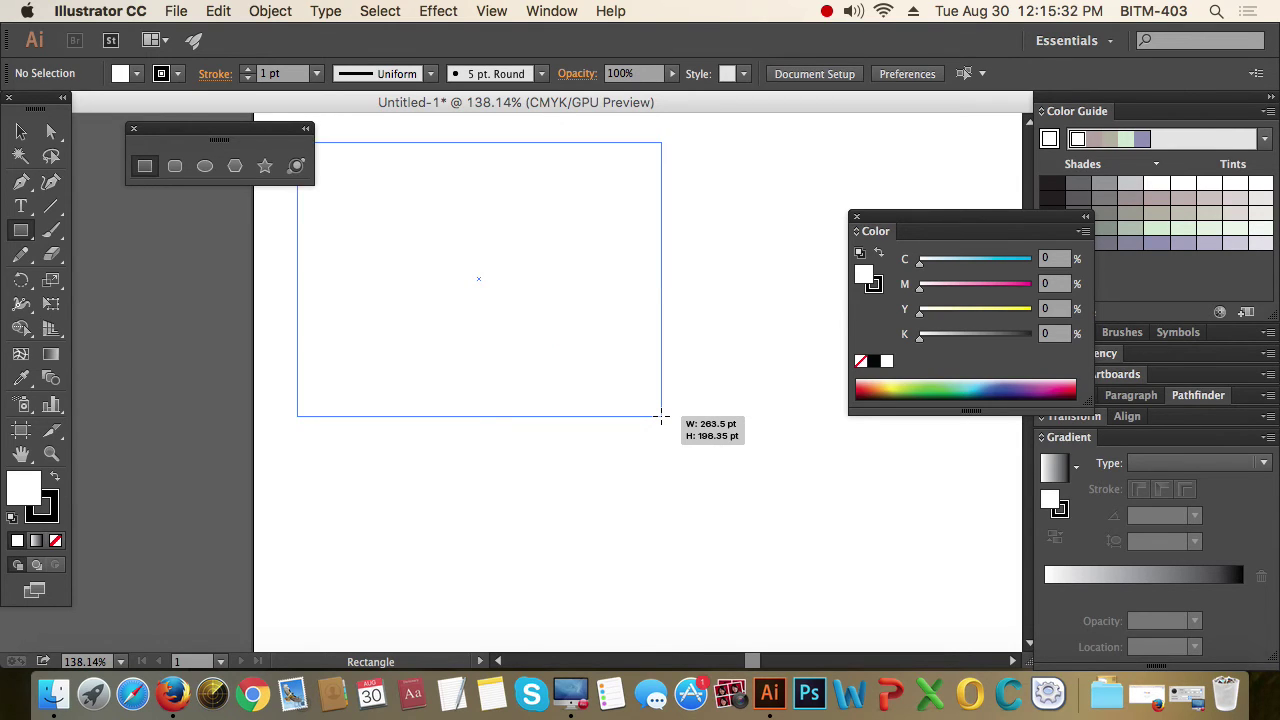
pyautogui.moveTo(661, 416); pyautogui.dragTo(561, 363)
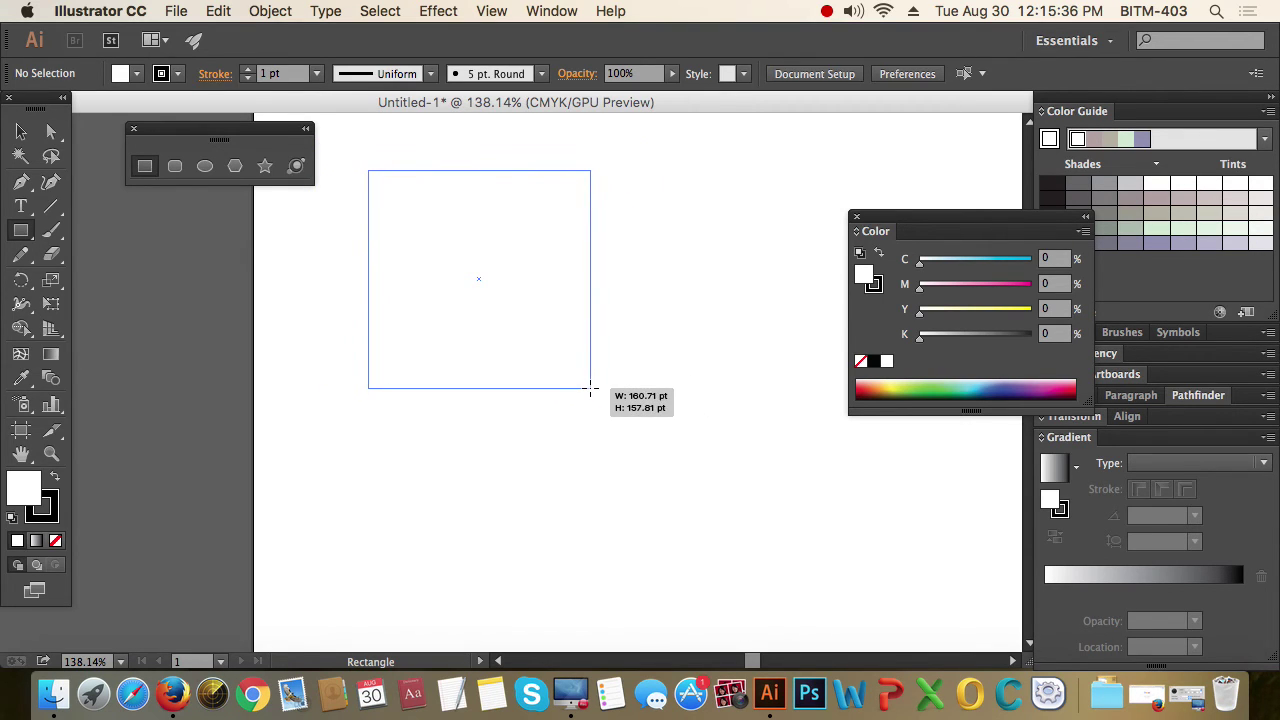
pyautogui.moveTo(561, 363)
pyautogui.mouseDown()
pyautogui.moveTo(534, 341)
pyautogui.moveTo(597, 409)
pyautogui.moveTo(589, 389)
pyautogui.mouseUp()
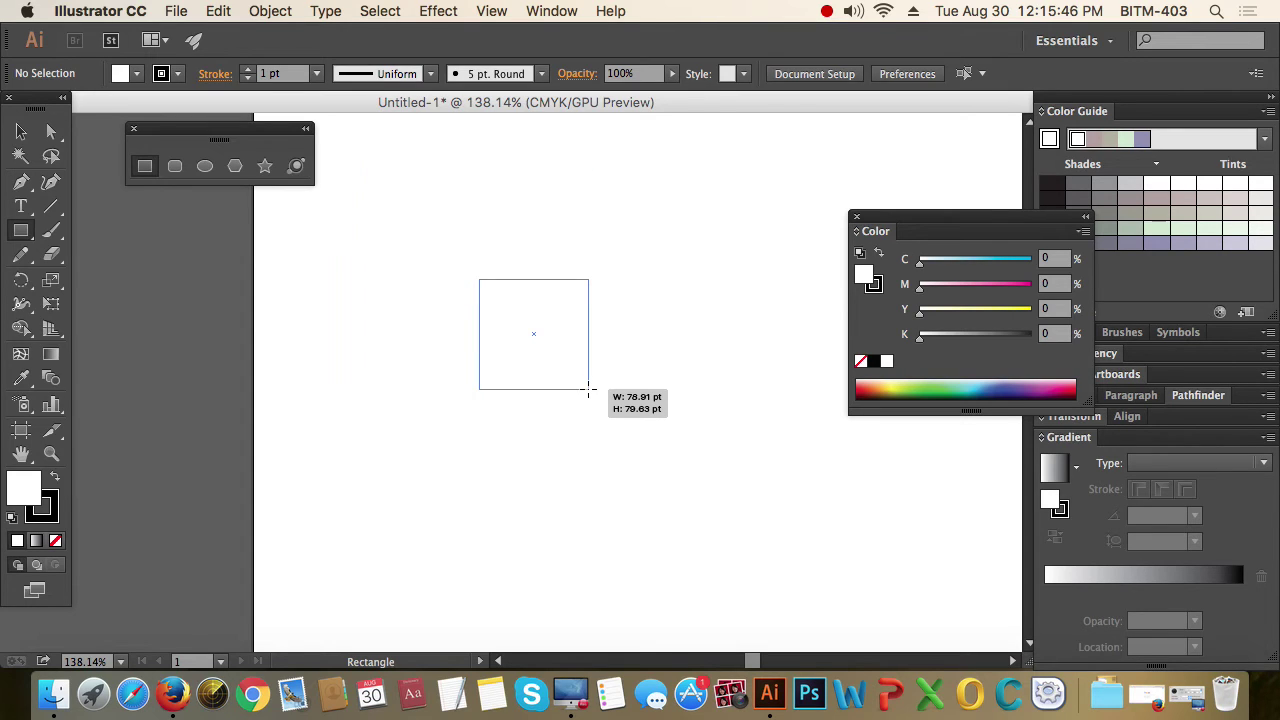
pyautogui.moveTo(589, 389)
pyautogui.mouseDown()
pyautogui.moveTo(581, 367)
pyautogui.moveTo(546, 362)
pyautogui.moveTo(572, 356)
pyautogui.moveTo(580, 371)
pyautogui.moveTo(543, 366)
pyautogui.moveTo(583, 394)
pyautogui.moveTo(650, 402)
pyautogui.moveTo(560, 354)
pyautogui.mouseUp()
pyautogui.press('alt')
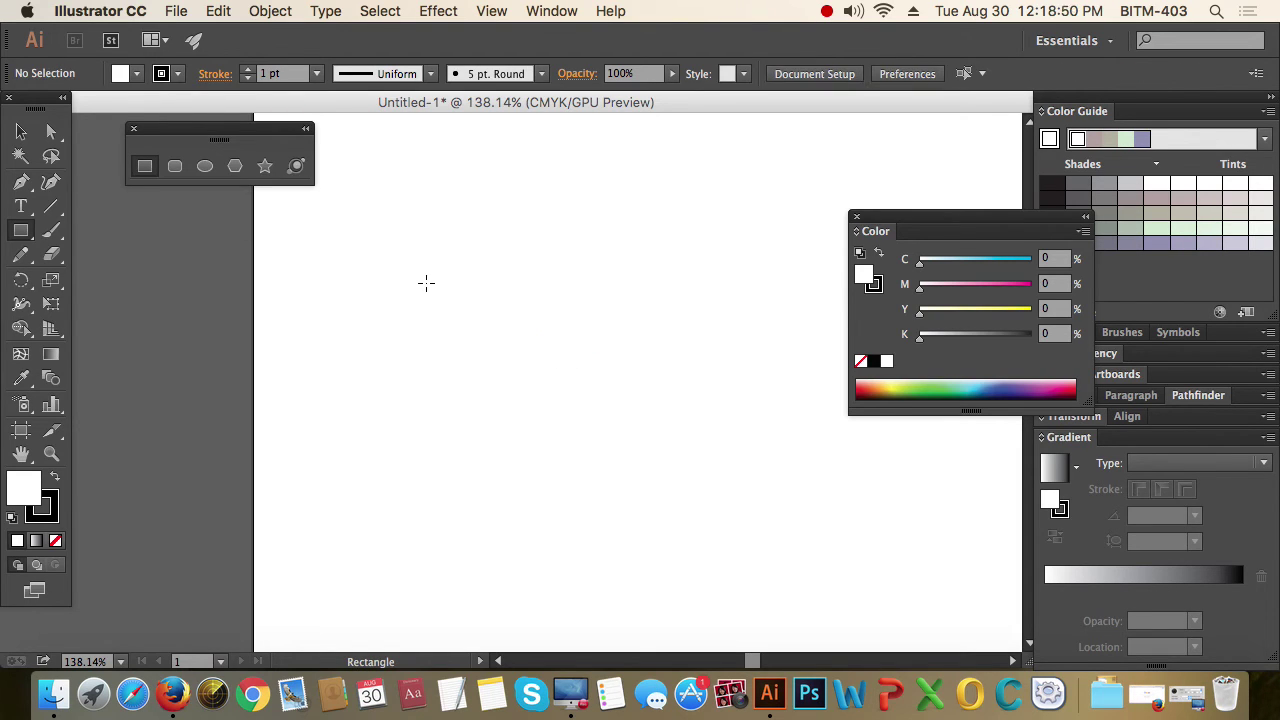
# Step: Draw and delete a constrained square, draw another rectangle, then pick the Rounded Rectangle tool
pyautogui.moveTo(426, 283)
pyautogui.mouseDown()
pyautogui.moveTo(475, 345)
pyautogui.moveTo(459, 378)
pyautogui.moveTo(480, 342)
pyautogui.moveTo(423, 294)
pyautogui.moveTo(480, 331)
pyautogui.moveTo(411, 320)
pyautogui.moveTo(434, 294)
pyautogui.moveTo(486, 357)
pyautogui.moveTo(462, 306)
pyautogui.moveTo(429, 297)
pyautogui.moveTo(494, 349)
pyautogui.moveTo(562, 373)
pyautogui.mouseUp()
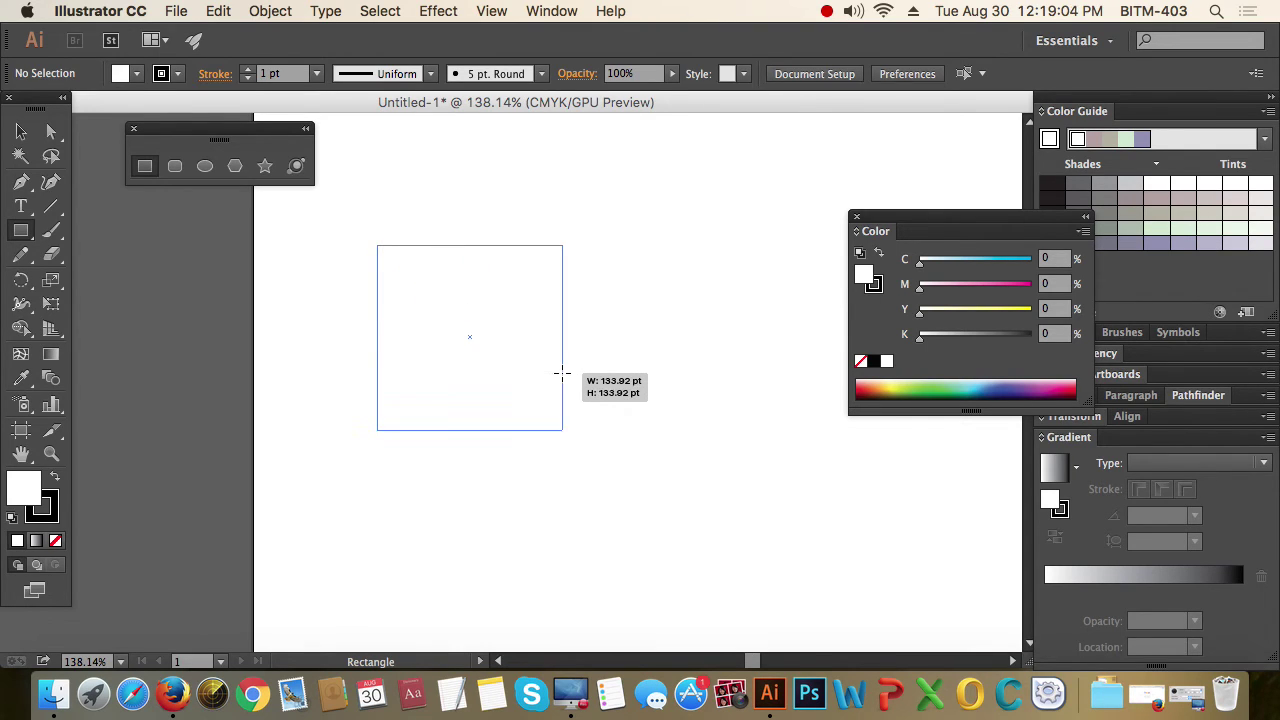
pyautogui.moveTo(562, 373)
pyautogui.mouseDown()
pyautogui.moveTo(459, 321)
pyautogui.moveTo(553, 415)
pyautogui.moveTo(565, 414)
pyautogui.moveTo(444, 346)
pyautogui.moveTo(594, 443)
pyautogui.moveTo(443, 357)
pyautogui.moveTo(580, 420)
pyautogui.moveTo(431, 349)
pyautogui.moveTo(383, 297)
pyautogui.moveTo(552, 414)
pyautogui.moveTo(443, 310)
pyautogui.moveTo(525, 392)
pyautogui.moveTo(490, 376)
pyautogui.moveTo(423, 286)
pyautogui.moveTo(419, 297)
pyautogui.moveTo(423, 286)
pyautogui.moveTo(480, 314)
pyautogui.moveTo(423, 289)
pyautogui.moveTo(480, 326)
pyautogui.moveTo(424, 293)
pyautogui.moveTo(612, 472)
pyautogui.moveTo(491, 363)
pyautogui.moveTo(581, 441)
pyautogui.mouseUp()
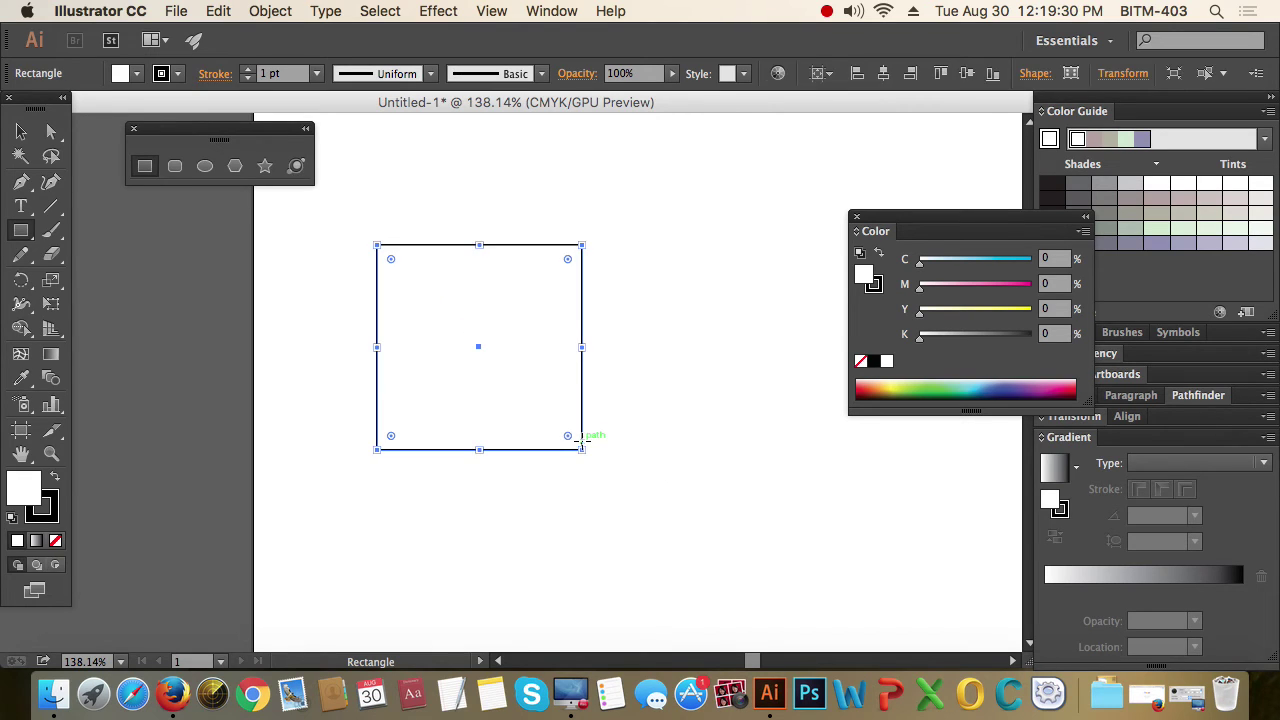
pyautogui.press('Delete')
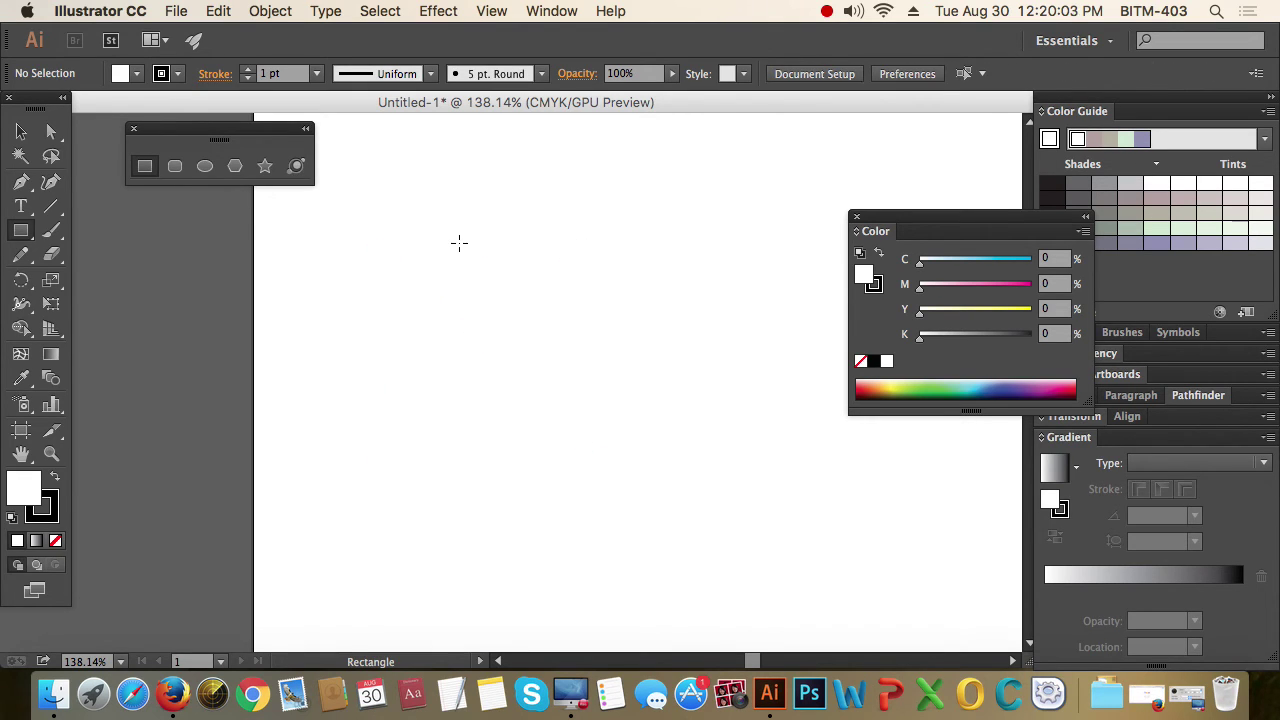
pyautogui.moveTo(453, 313)
pyautogui.mouseDown()
pyautogui.moveTo(523, 391)
pyautogui.moveTo(602, 428)
pyautogui.moveTo(497, 362)
pyautogui.moveTo(641, 516)
pyautogui.moveTo(454, 394)
pyautogui.moveTo(667, 520)
pyautogui.moveTo(491, 366)
pyautogui.moveTo(591, 434)
pyautogui.moveTo(520, 377)
pyautogui.moveTo(550, 409)
pyautogui.mouseUp()
pyautogui.click(174, 167)
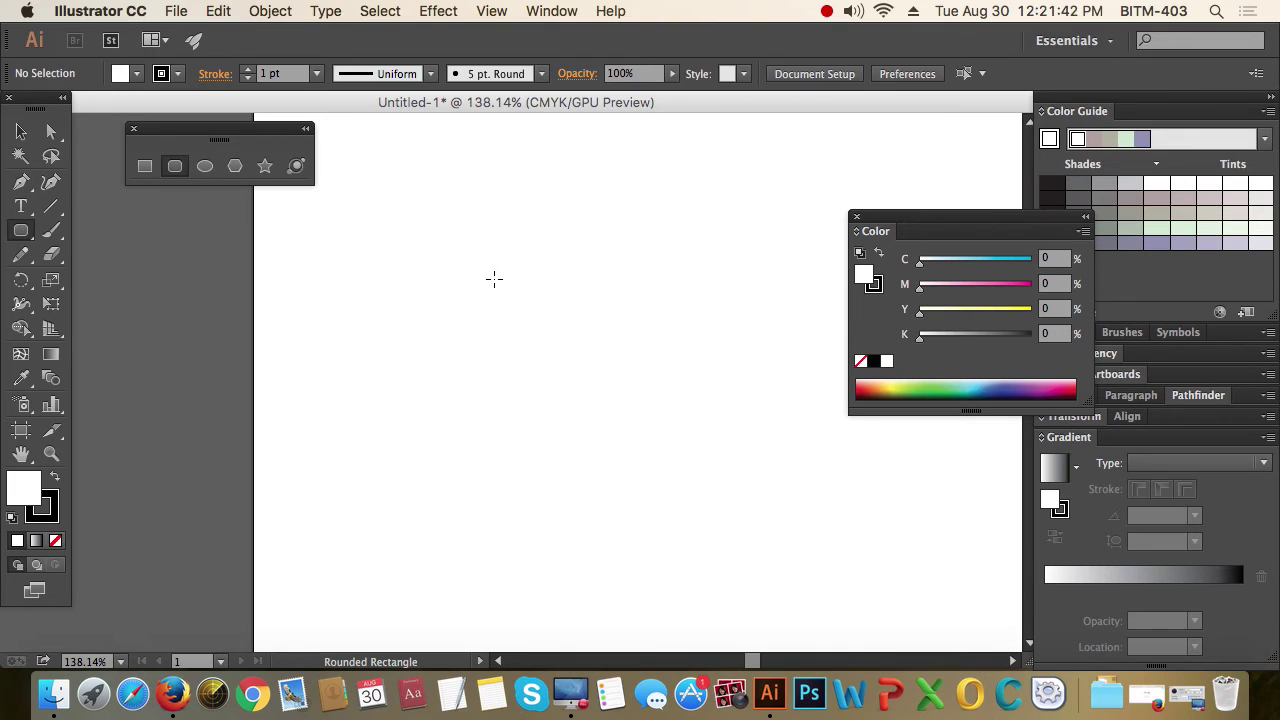
# Step: Drag out a roughly 120 pt rounded square, using the arrow keys to tighten its corner radius
pyautogui.moveTo(483, 272)
pyautogui.mouseDown()
pyautogui.moveTo(536, 320)
pyautogui.moveTo(554, 377)
pyautogui.moveTo(600, 309)
pyautogui.moveTo(514, 349)
pyautogui.moveTo(614, 314)
pyautogui.moveTo(566, 371)
pyautogui.moveTo(589, 366)
pyautogui.moveTo(509, 300)
pyautogui.moveTo(523, 337)
pyautogui.moveTo(557, 321)
pyautogui.moveTo(489, 317)
pyautogui.moveTo(543, 343)
pyautogui.moveTo(506, 309)
pyautogui.moveTo(546, 338)
pyautogui.moveTo(517, 333)
pyautogui.moveTo(638, 424)
pyautogui.moveTo(563, 397)
pyautogui.moveTo(670, 463)
pyautogui.mouseUp()
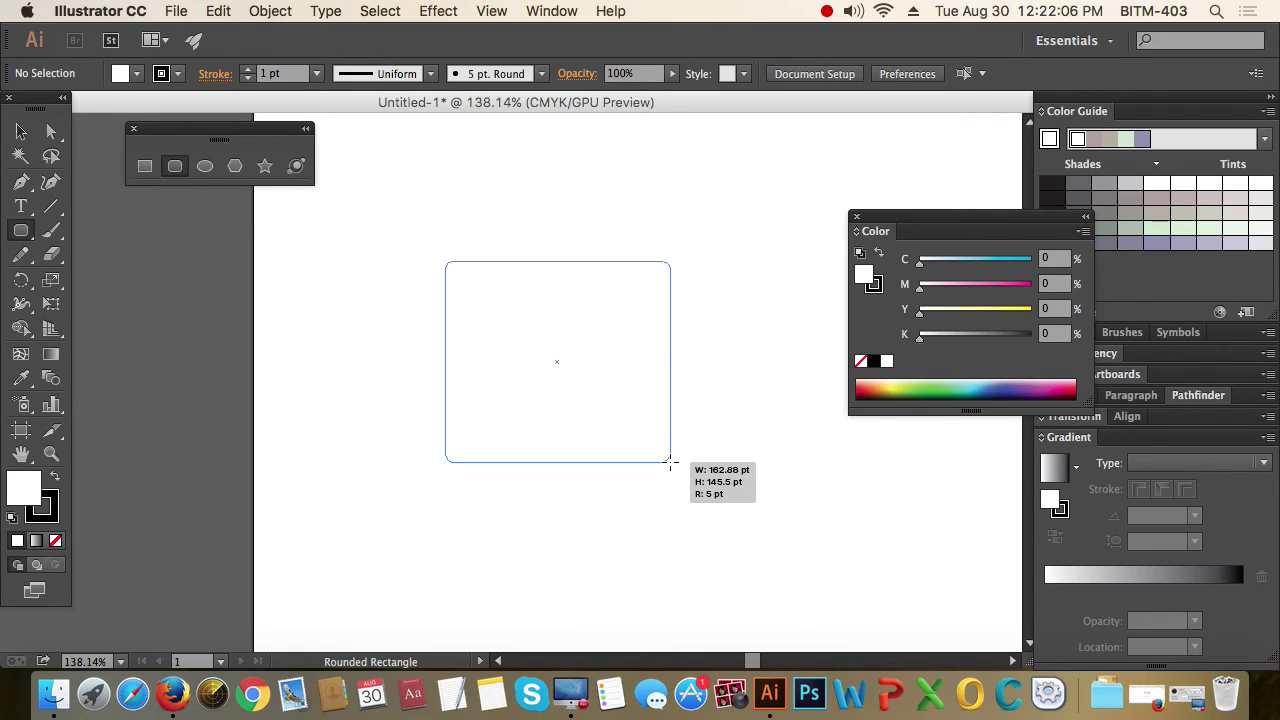
pyautogui.moveTo(670, 463)
pyautogui.mouseDown()
pyautogui.moveTo(606, 420)
pyautogui.moveTo(674, 451)
pyautogui.moveTo(551, 363)
pyautogui.moveTo(575, 381)
pyautogui.mouseUp()
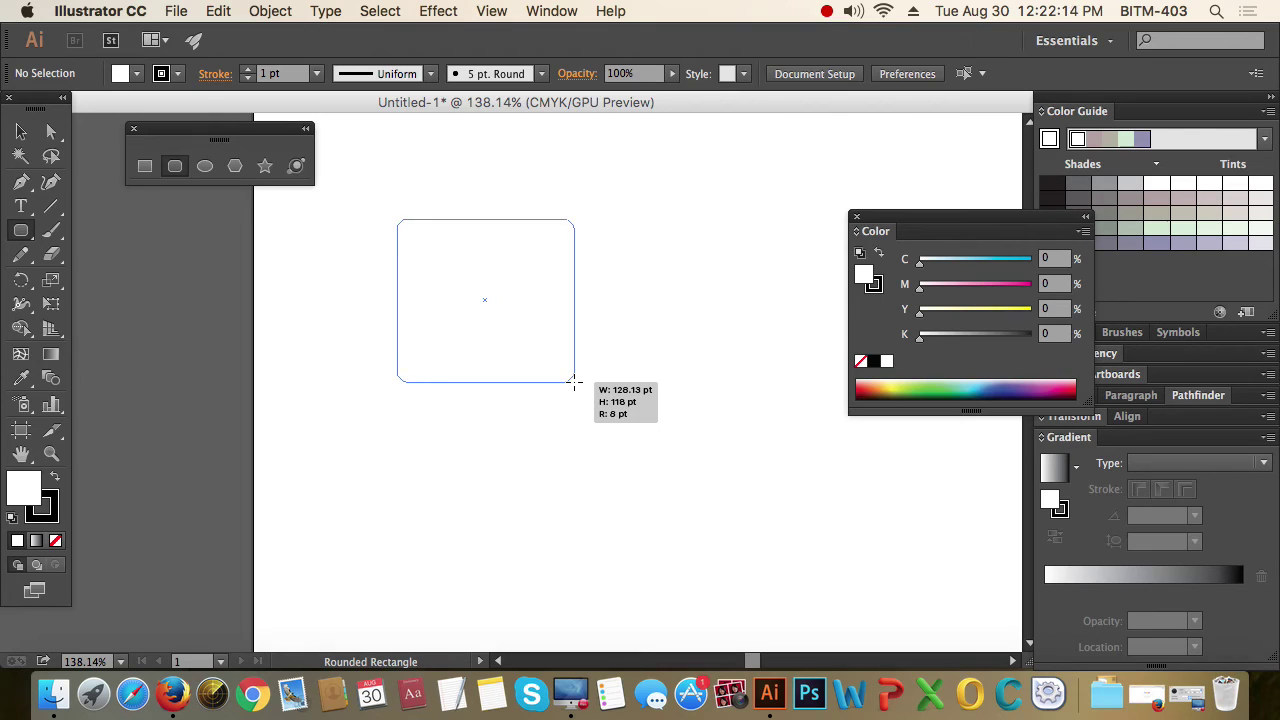
pyautogui.press('Up')
pyautogui.press('Up')
pyautogui.press('Up')
pyautogui.press('Up')
pyautogui.press('Up')
pyautogui.press('Up')
pyautogui.press('Up')
pyautogui.press('Up')
pyautogui.press('Up')
pyautogui.press('Up')
pyautogui.press('Up')
pyautogui.press('Up')
pyautogui.press('Up')
pyautogui.press('Up')
pyautogui.press('Up')
pyautogui.press('Up')
pyautogui.press('Up')
pyautogui.press('Up')
pyautogui.press('Up')
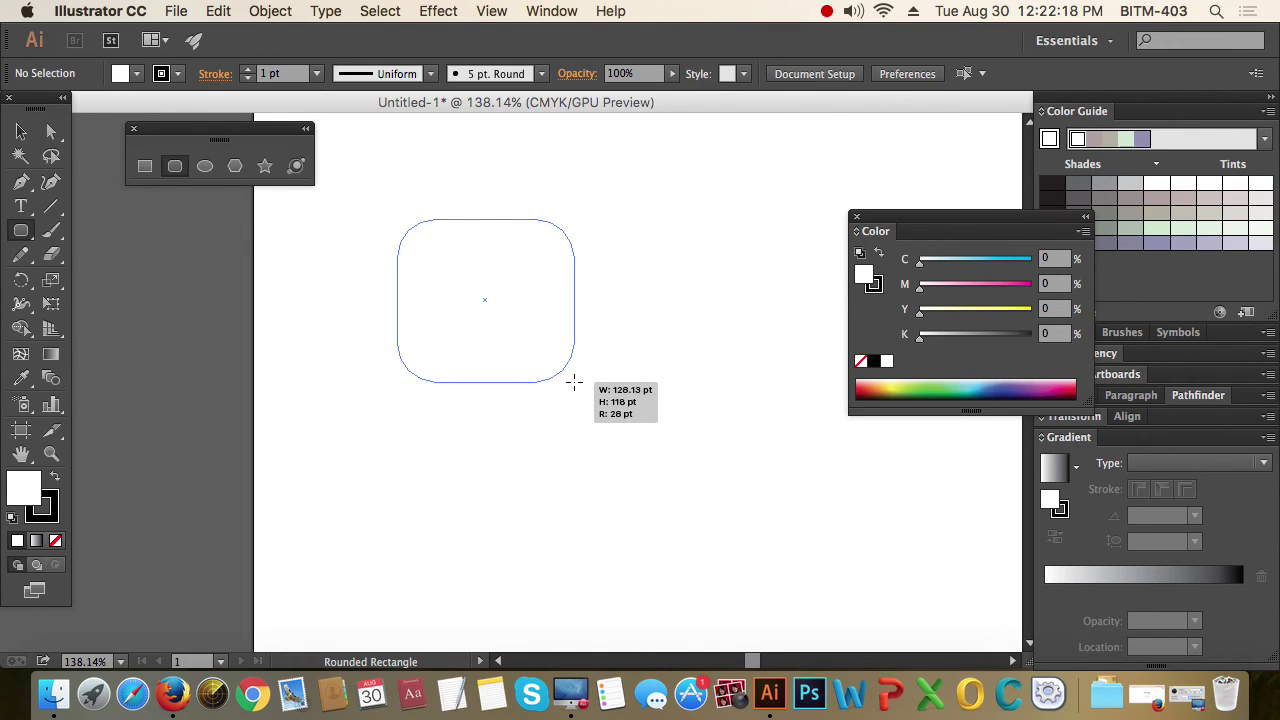
pyautogui.press('Up')
pyautogui.press('Up')
pyautogui.press('Up')
pyautogui.press('Up')
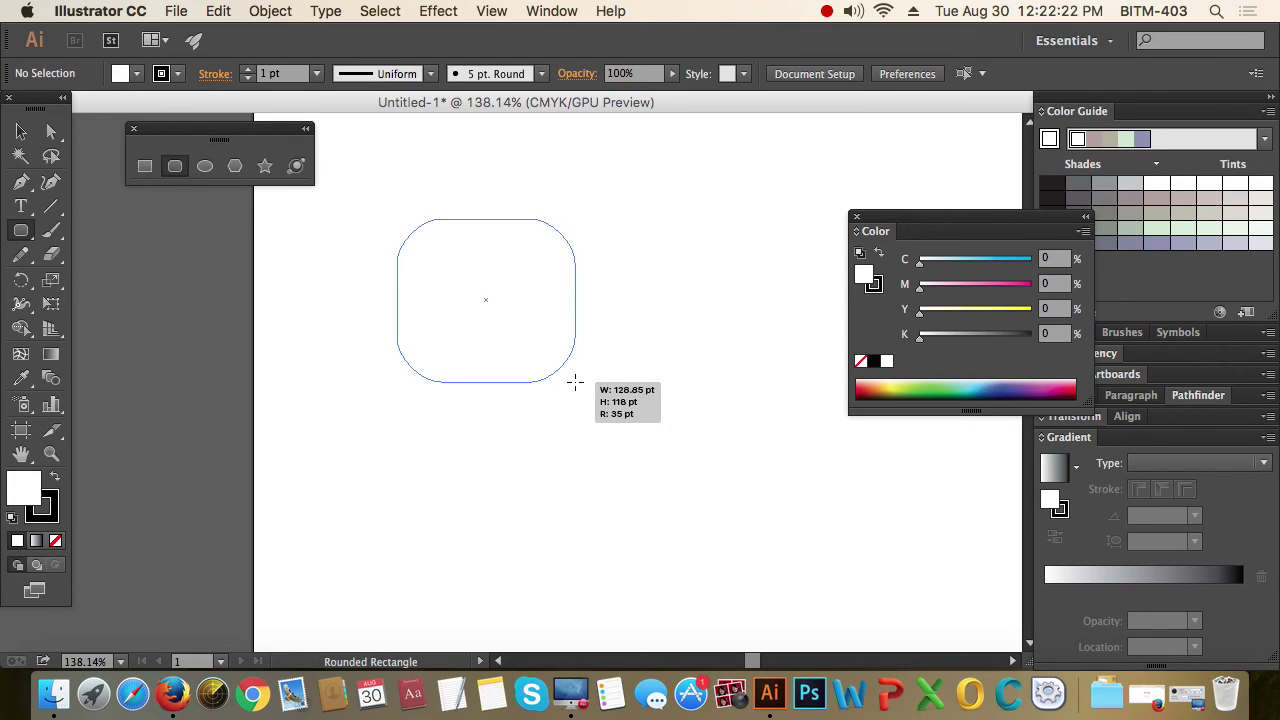
pyautogui.moveTo(575, 381); pyautogui.dragTo(572, 382)
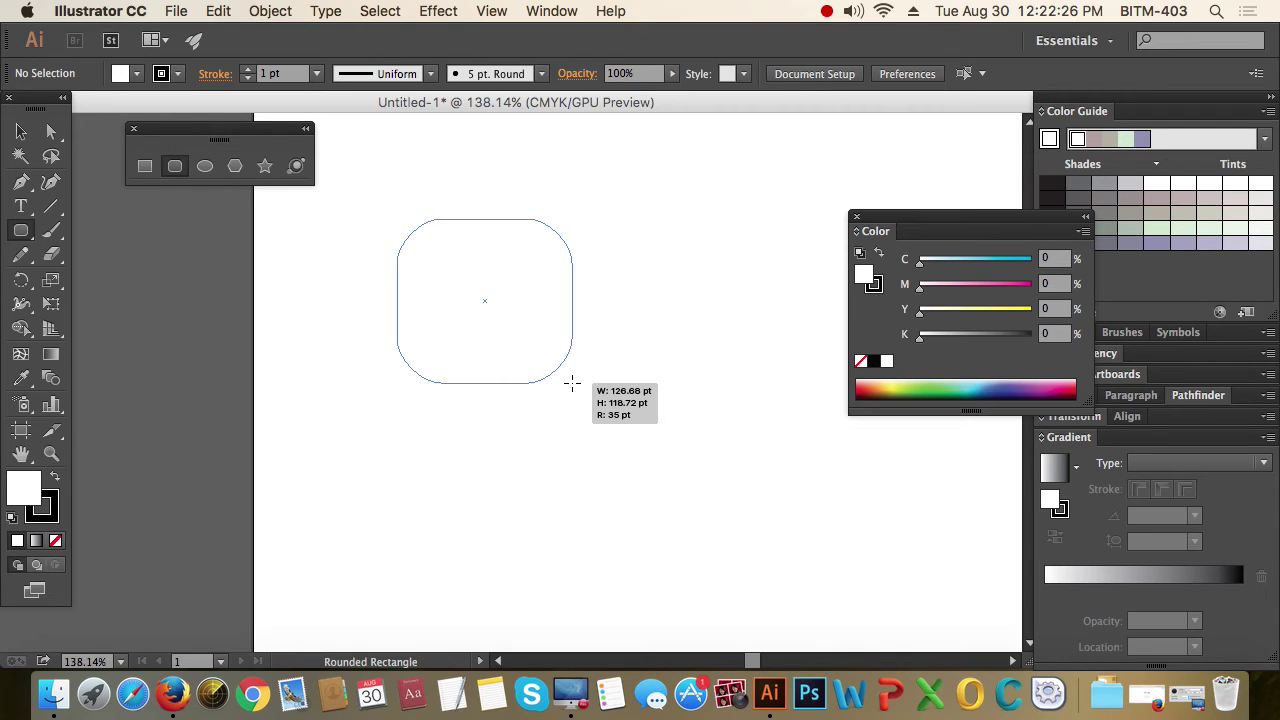
pyautogui.press('Up')
pyautogui.press('Up')
pyautogui.press('Up')
pyautogui.press('Up')
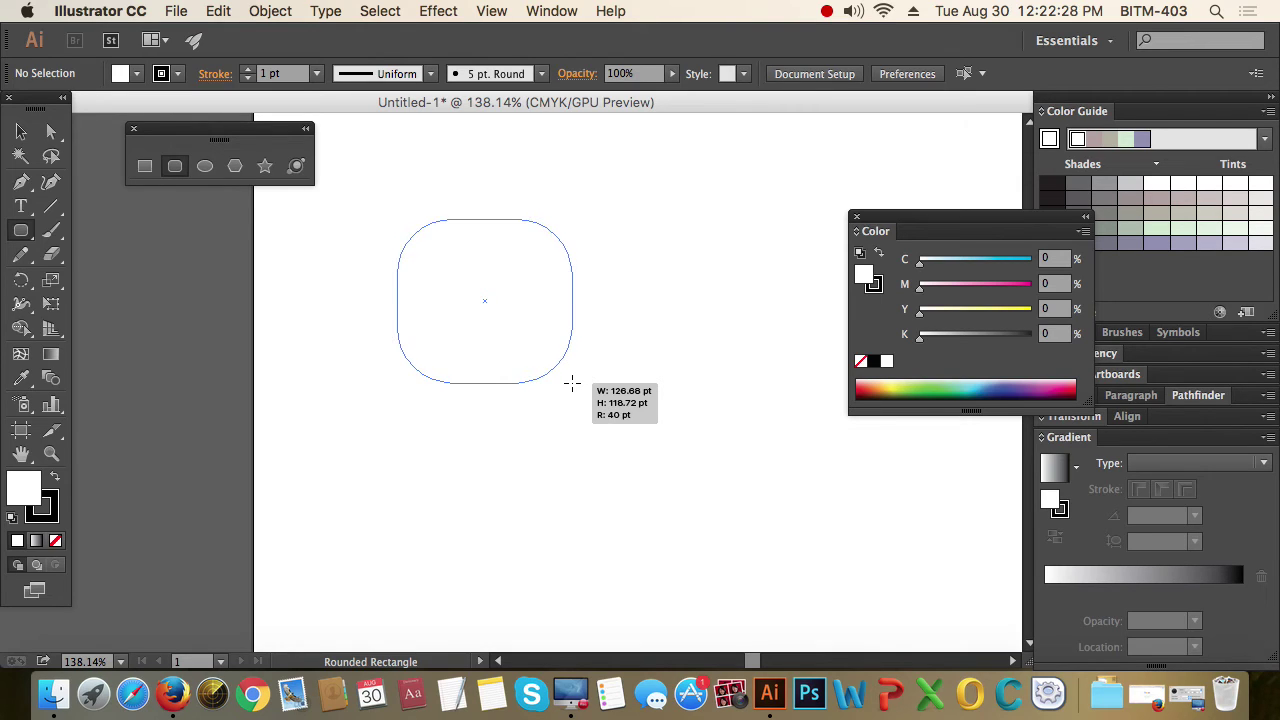
pyautogui.press('Up')
pyautogui.press('Up')
pyautogui.press('Up')
pyautogui.press('Up')
pyautogui.press('Down')
pyautogui.press('Down')
pyautogui.press('Down')
pyautogui.press('Down')
pyautogui.press('Down')
pyautogui.press('Down')
pyautogui.press('Down')
pyautogui.press('Down')
pyautogui.press('Down')
pyautogui.press('Down')
pyautogui.press('Down')
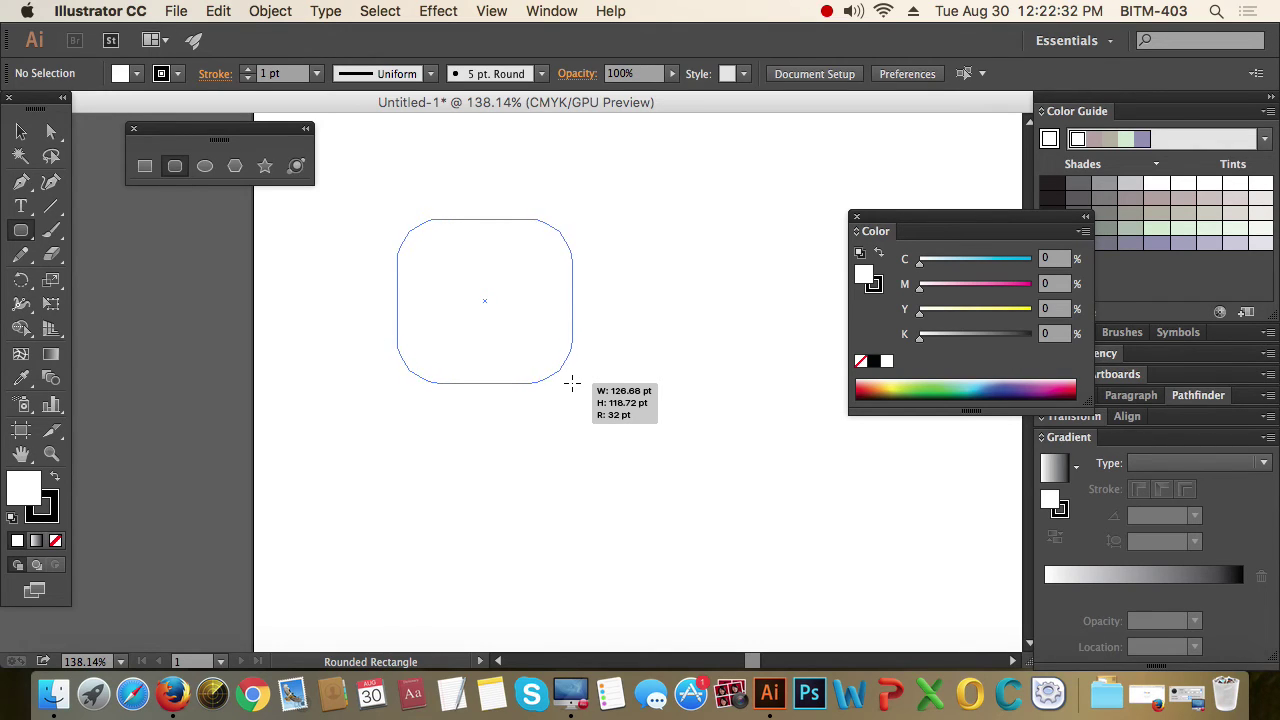
pyautogui.moveTo(572, 382); pyautogui.dragTo(563, 385)
pyautogui.press('Down')
pyautogui.press('Down')
pyautogui.press('Down')
pyautogui.press('Down')
pyautogui.press('Down')
pyautogui.press('Down')
pyautogui.press('Down')
pyautogui.press('Down')
pyautogui.press('Down')
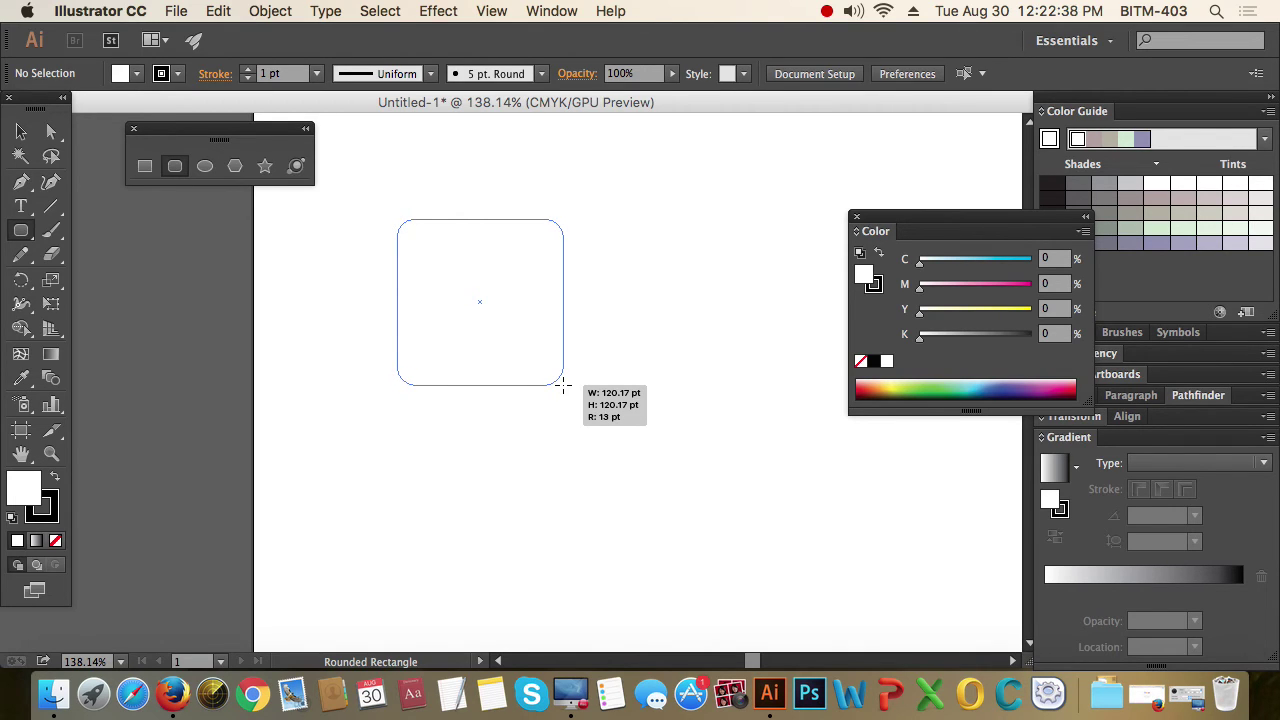
pyautogui.moveTo(563, 385); pyautogui.dragTo(563, 385)
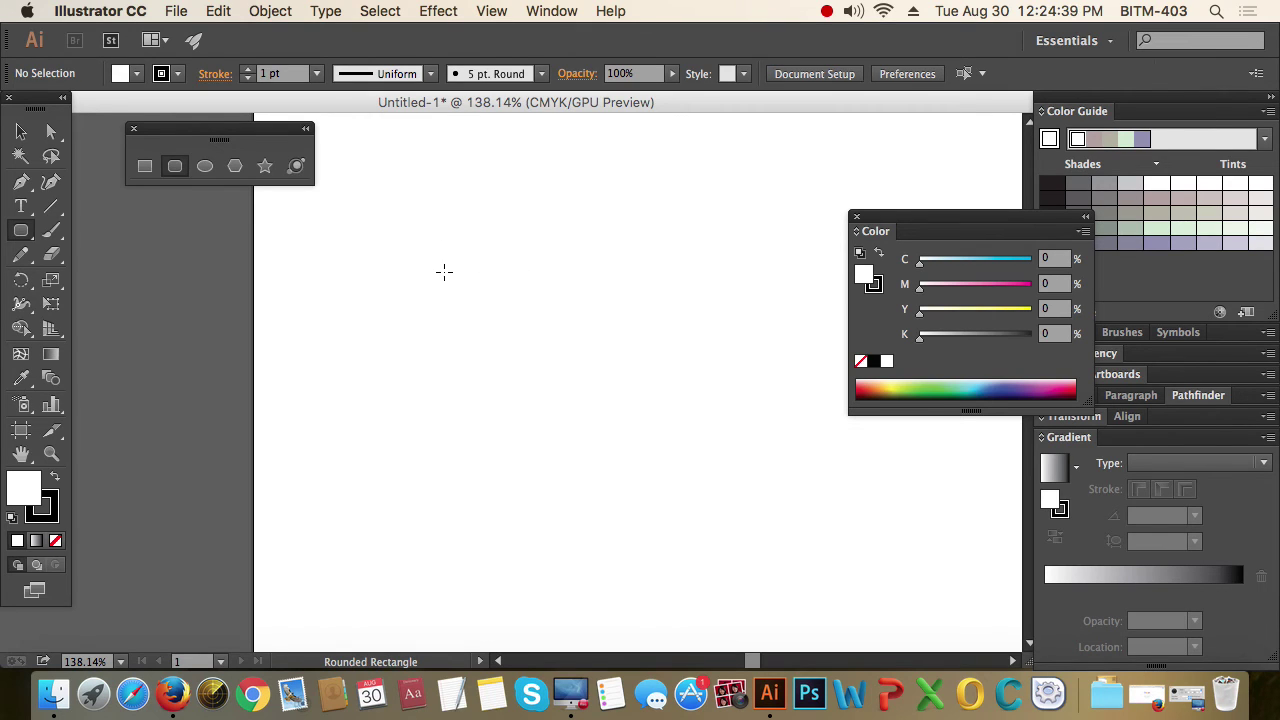
# Step: Enter width 100 pt, height 100 pt and corner radius 20 pt in the Rounded Rectangle dialog
pyautogui.click(425, 263)
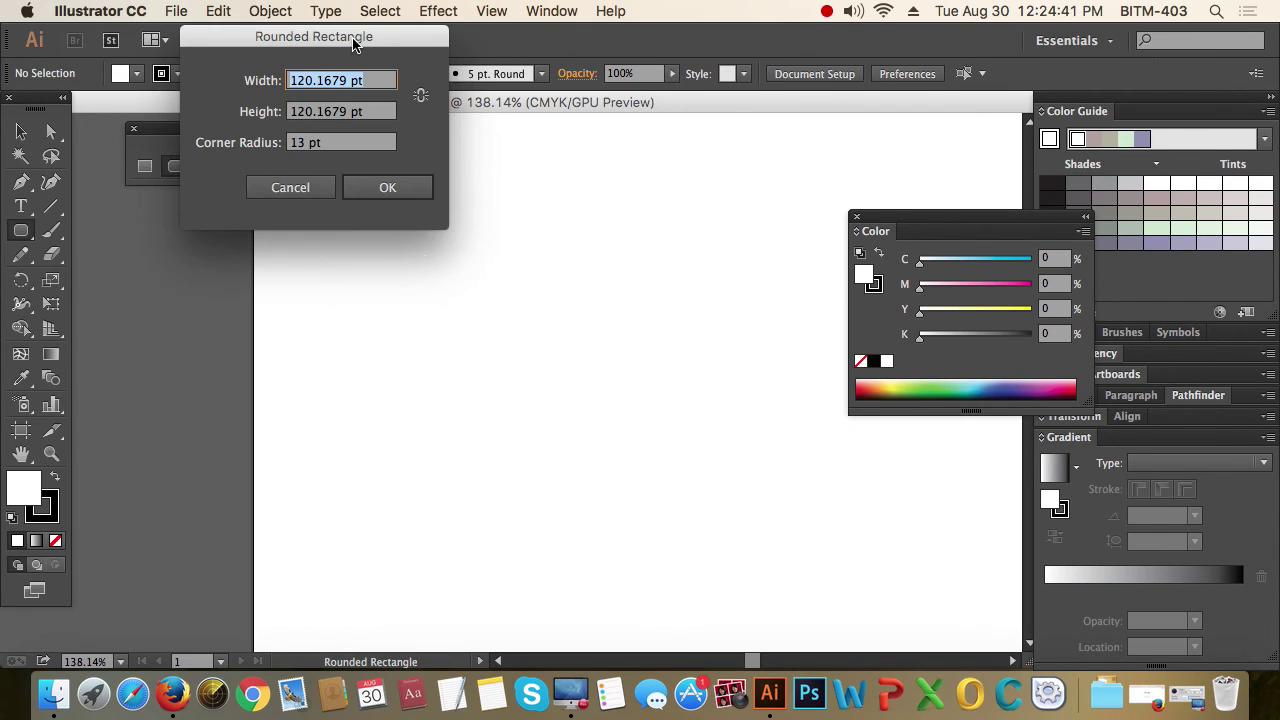
pyautogui.moveTo(340, 41); pyautogui.dragTo(660, 203)
pyautogui.write('2')
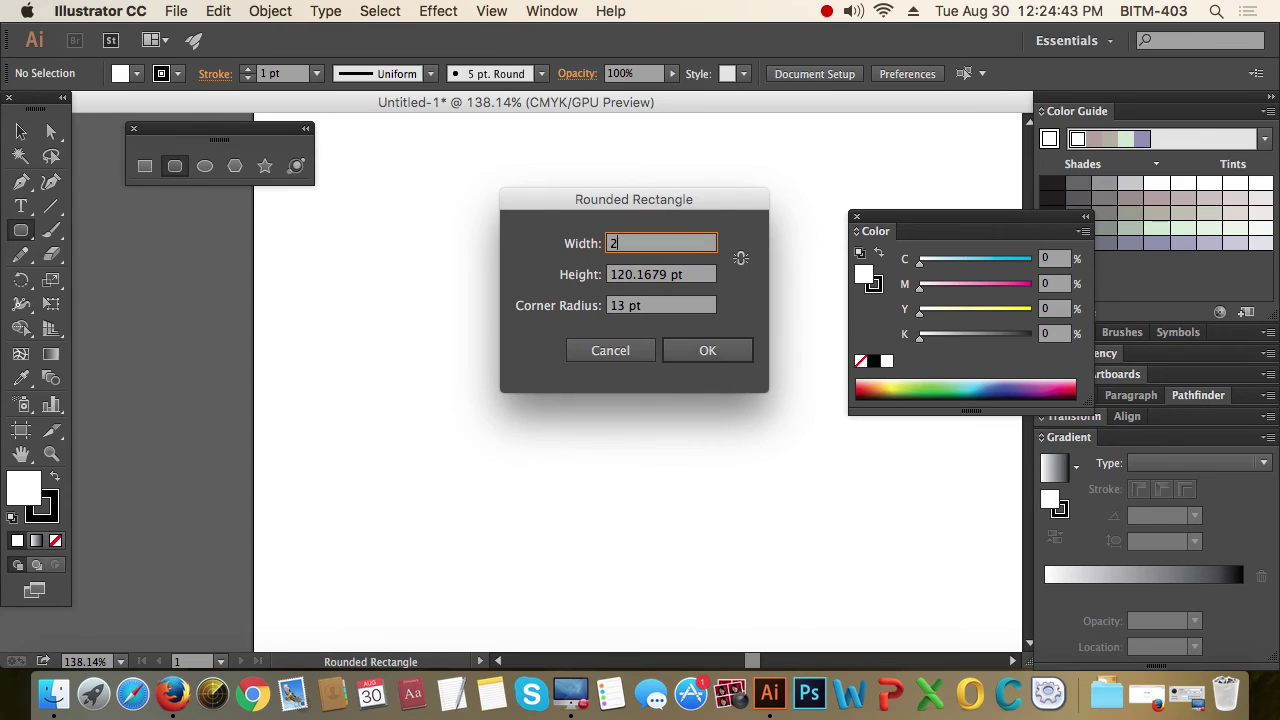
pyautogui.press('BackSpace')
pyautogui.press('BackSpace')
pyautogui.write('00')
pyautogui.press('Tab')
pyautogui.write('100')
pyautogui.press('Tab')
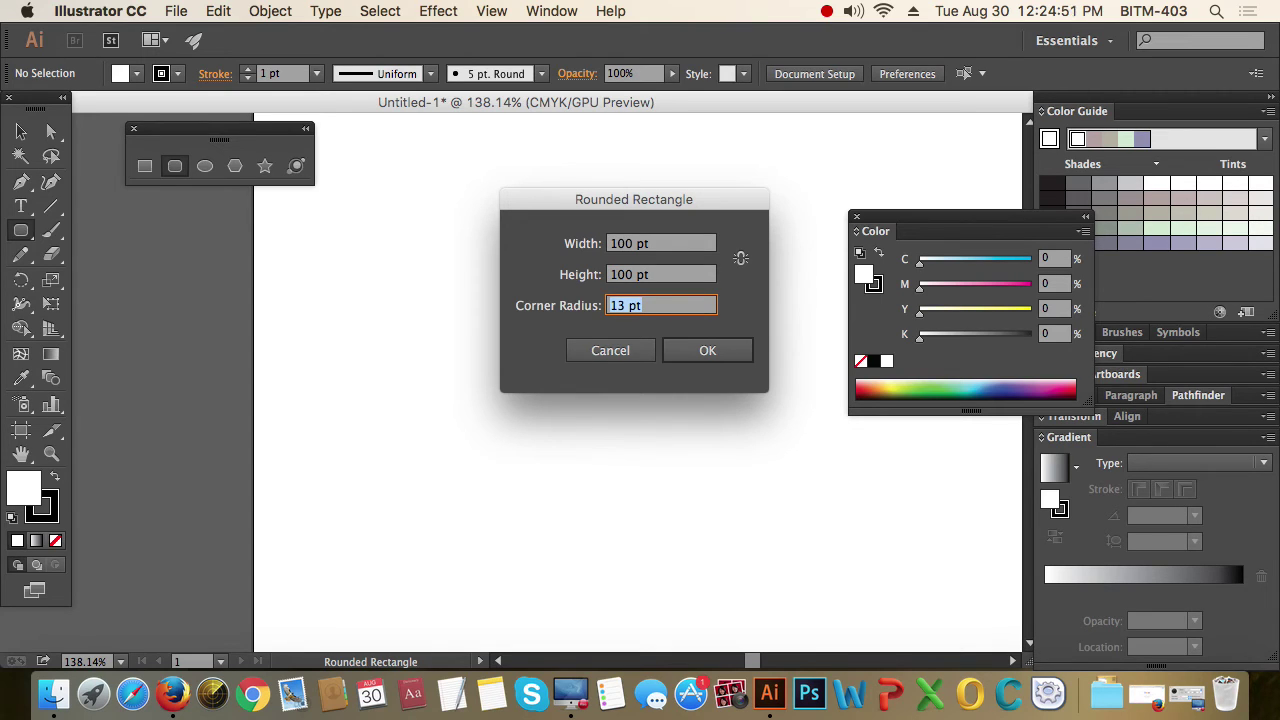
pyautogui.write('20')
pyautogui.click(715, 352)
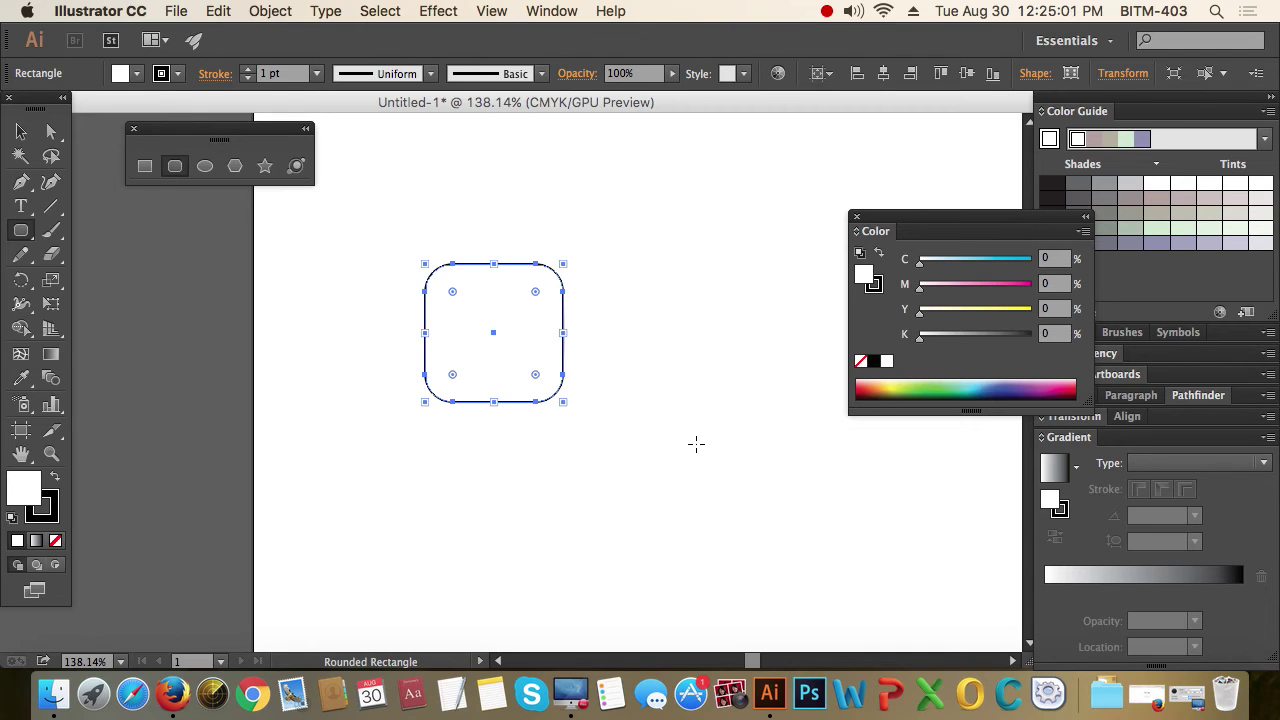
# Step: Delete the 100 pt square and drag a new rectangle, lowering the radius to sharp corners
pyautogui.press('Delete')
pyautogui.moveTo(465, 314)
pyautogui.mouseDown()
pyautogui.moveTo(599, 430)
pyautogui.moveTo(600, 462)
pyautogui.mouseUp()
pyautogui.press('Down')
pyautogui.press('Down')
pyautogui.press('Down')
pyautogui.press('Down')
pyautogui.press('Down')
pyautogui.press('Down')
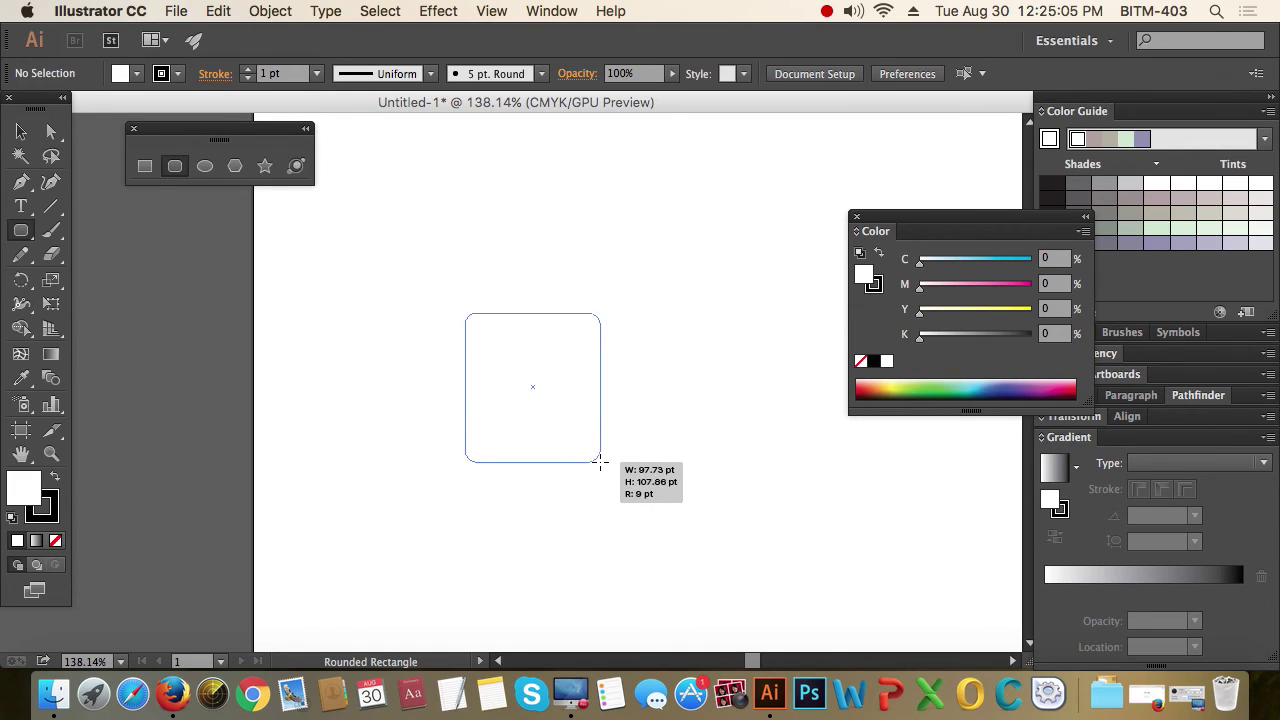
pyautogui.press('Down')
pyautogui.press('Down')
pyautogui.press('Down')
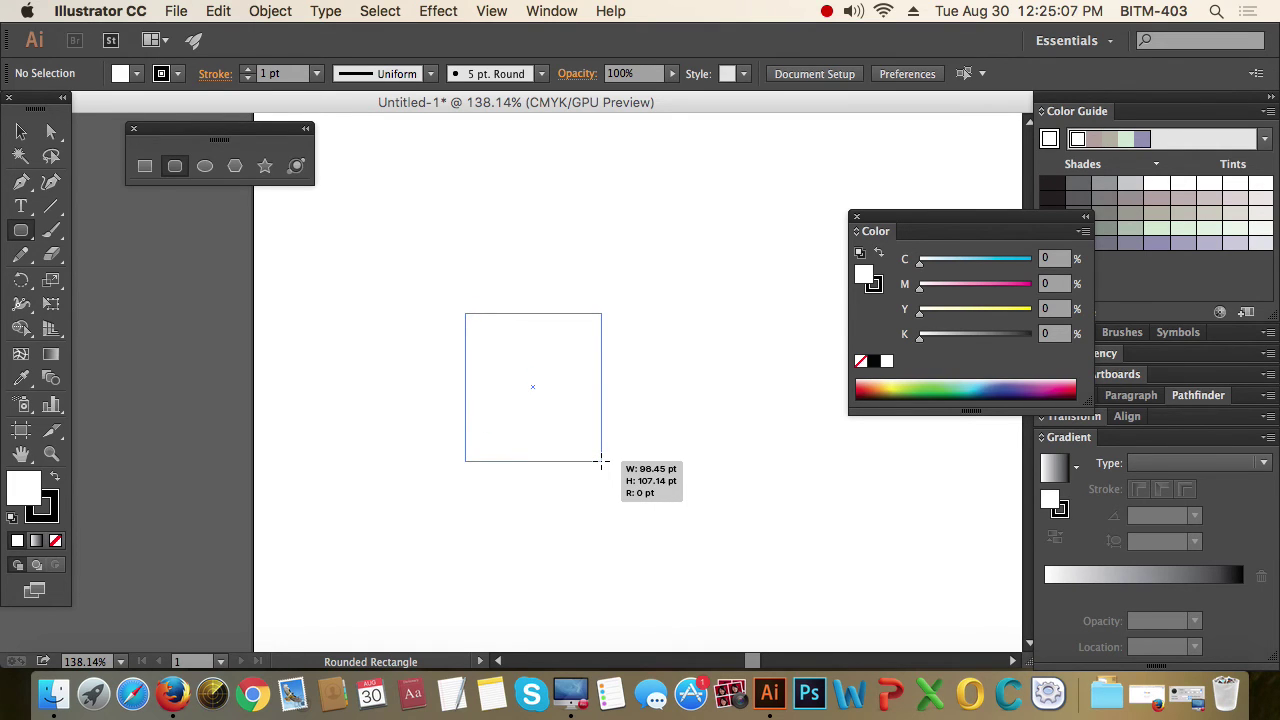
pyautogui.moveTo(601, 463)
pyautogui.mouseDown()
pyautogui.moveTo(587, 433)
pyautogui.moveTo(606, 441)
pyautogui.mouseUp()
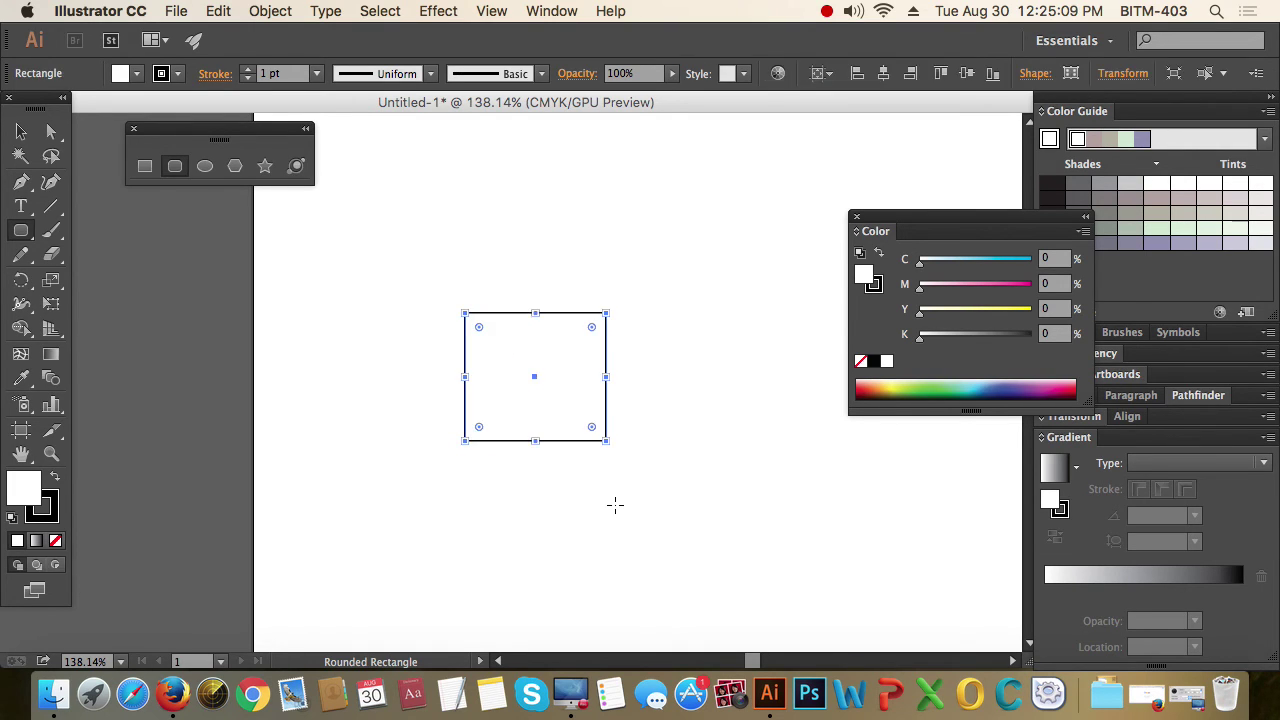
# Step: Delete that rectangle and drag another, raising the corner radius to about 10 pt
pyautogui.press('Delete')
pyautogui.moveTo(480, 313); pyautogui.dragTo(607, 445)
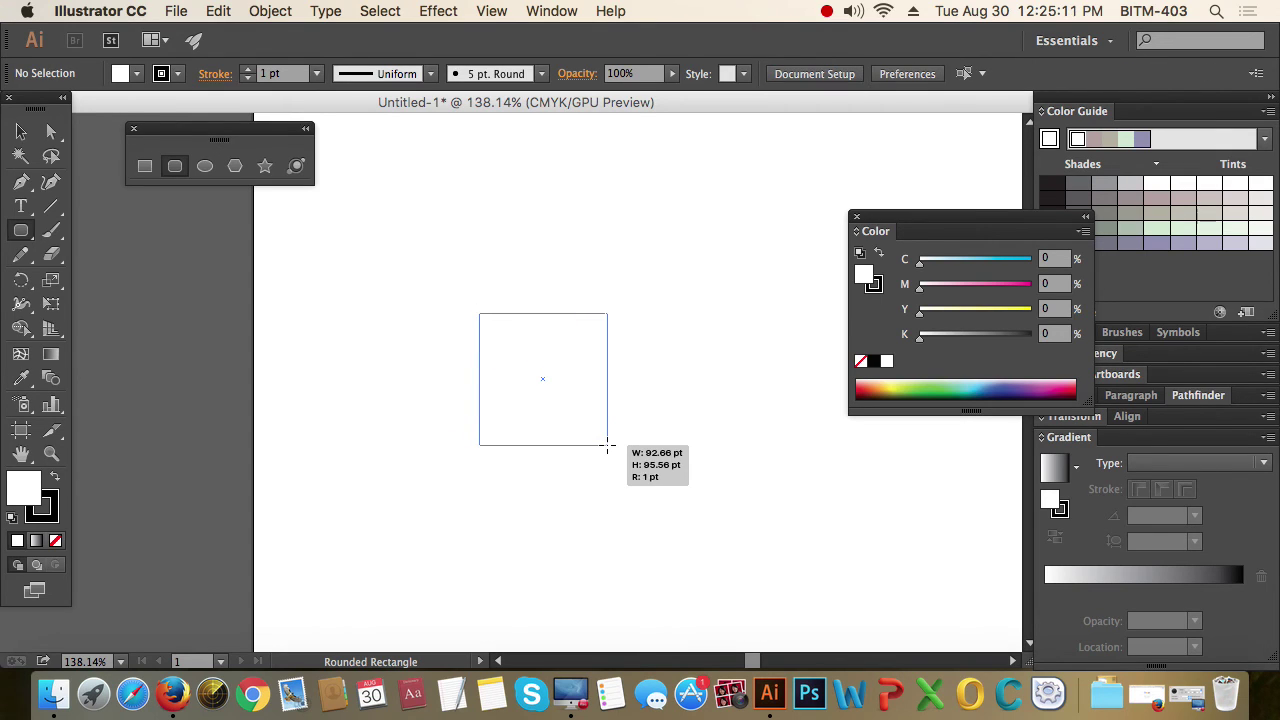
pyautogui.press('Up')
pyautogui.press('Up')
pyautogui.press('Up')
pyautogui.press('Up')
pyautogui.press('Up')
pyautogui.press('Up')
# Step: Finish and delete the rounded rectangle, then draw a small circle with the Ellipse tool
pyautogui.moveTo(607, 445); pyautogui.dragTo(606, 441)
pyautogui.press('Delete')
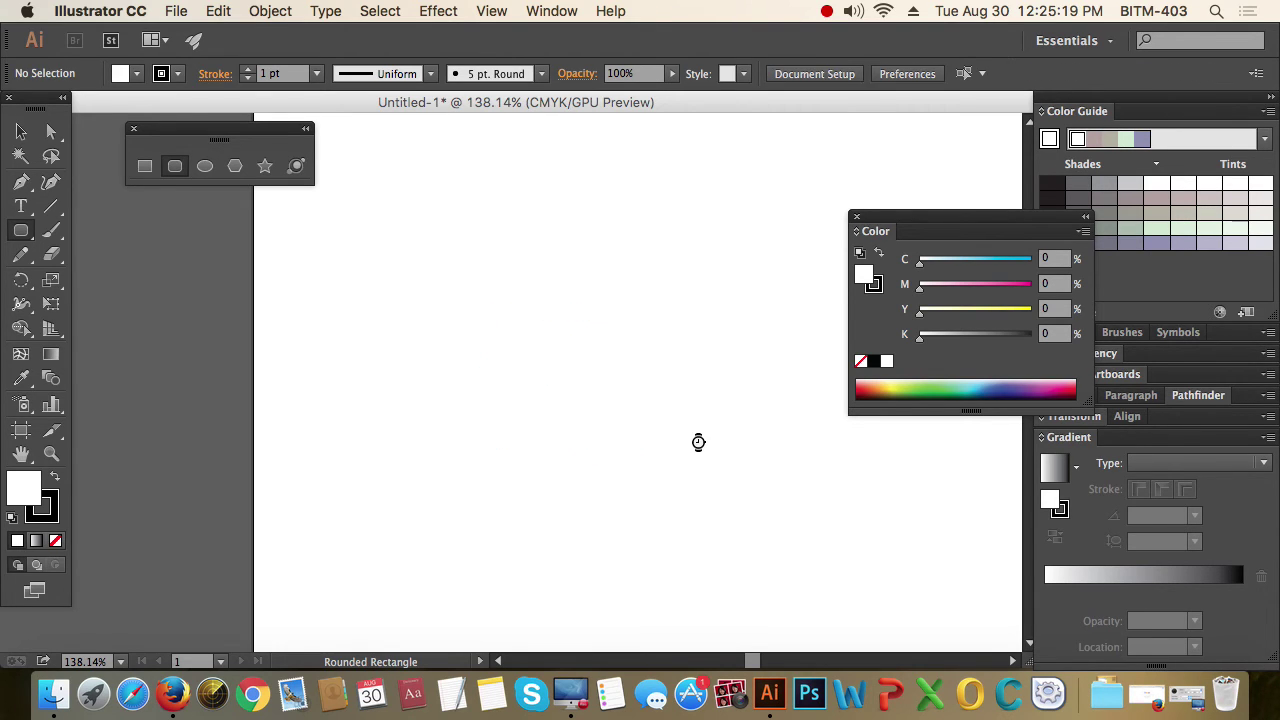
pyautogui.moveTo(219, 128); pyautogui.dragTo(379, 201)
pyautogui.click(365, 239)
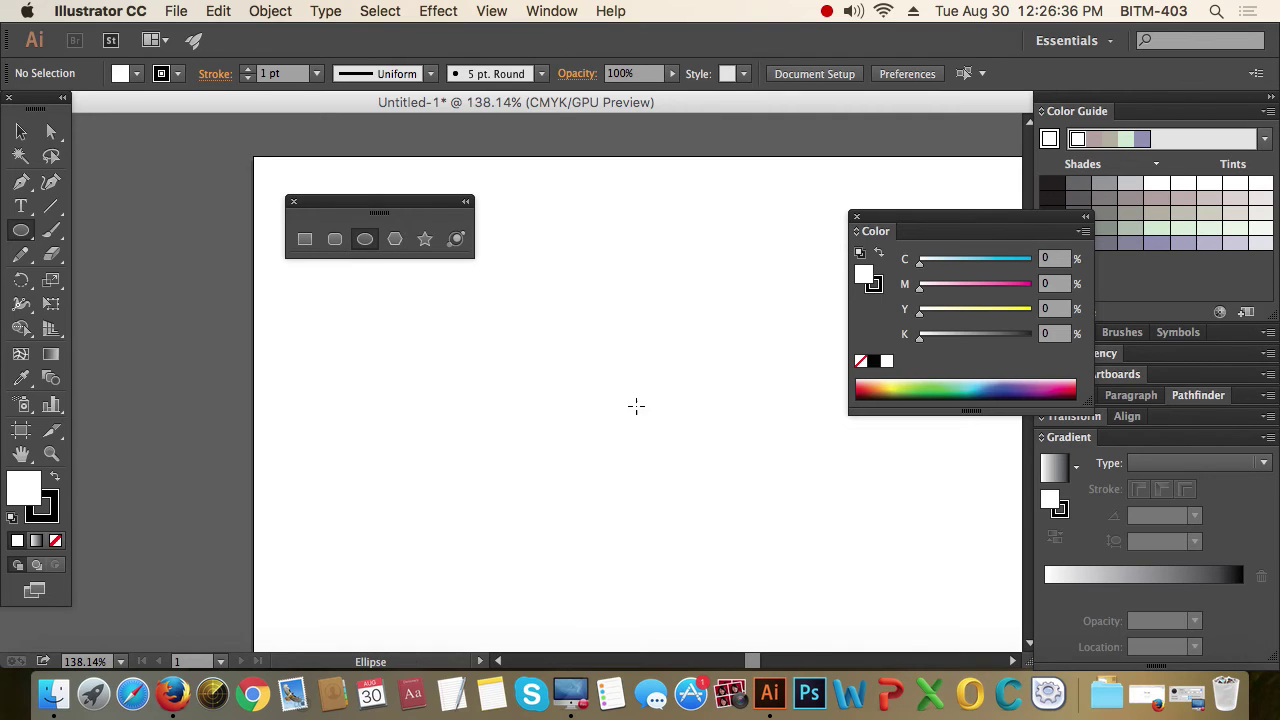
pyautogui.moveTo(485, 352)
pyautogui.mouseDown()
pyautogui.moveTo(593, 443)
pyautogui.moveTo(546, 434)
pyautogui.moveTo(543, 414)
pyautogui.moveTo(594, 457)
pyautogui.moveTo(500, 403)
pyautogui.moveTo(482, 368)
pyautogui.mouseUp()
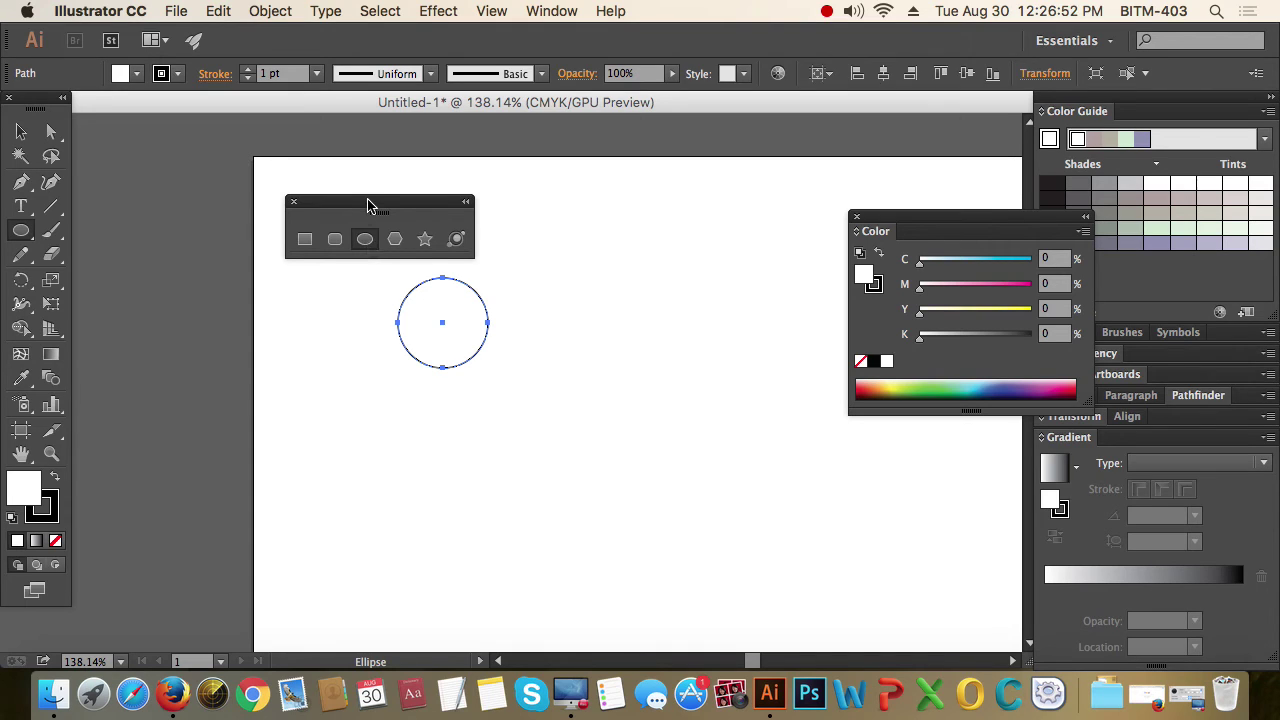
pyautogui.moveTo(366, 205); pyautogui.dragTo(367, 194)
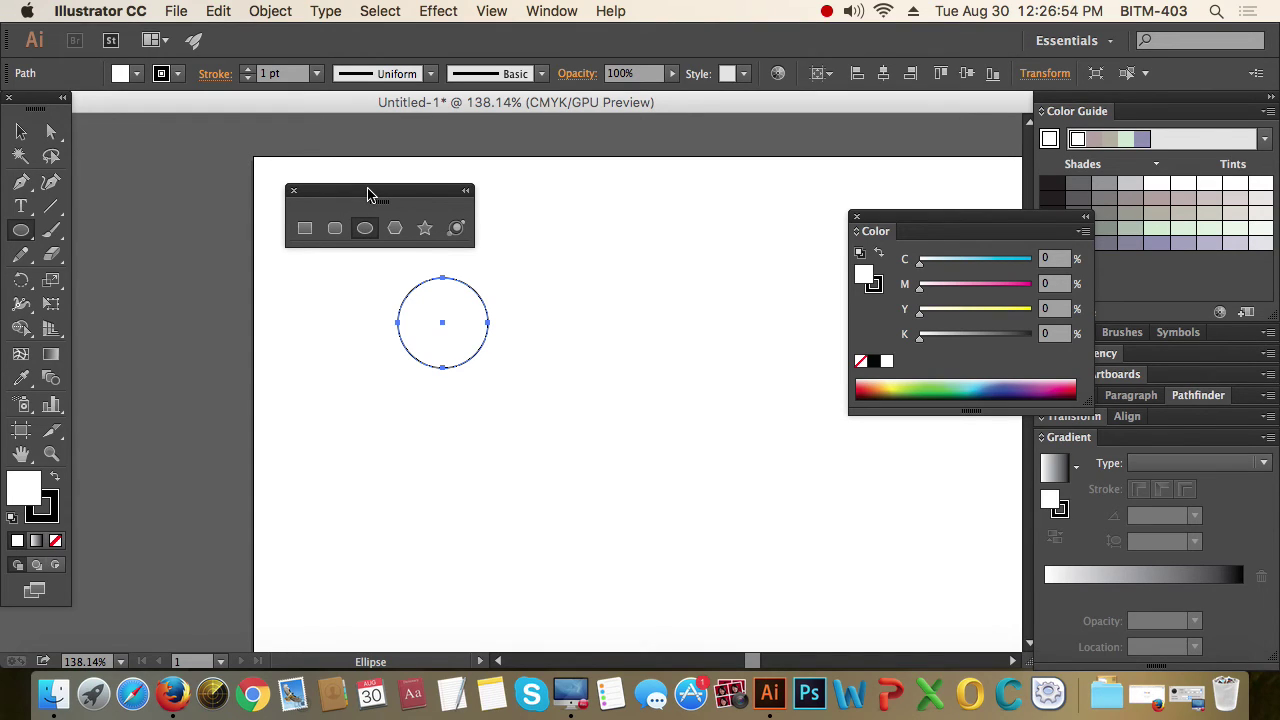
# Step: Delete the circle and drag out a hexagon near the page centre with the Polygon tool
pyautogui.press('Delete')
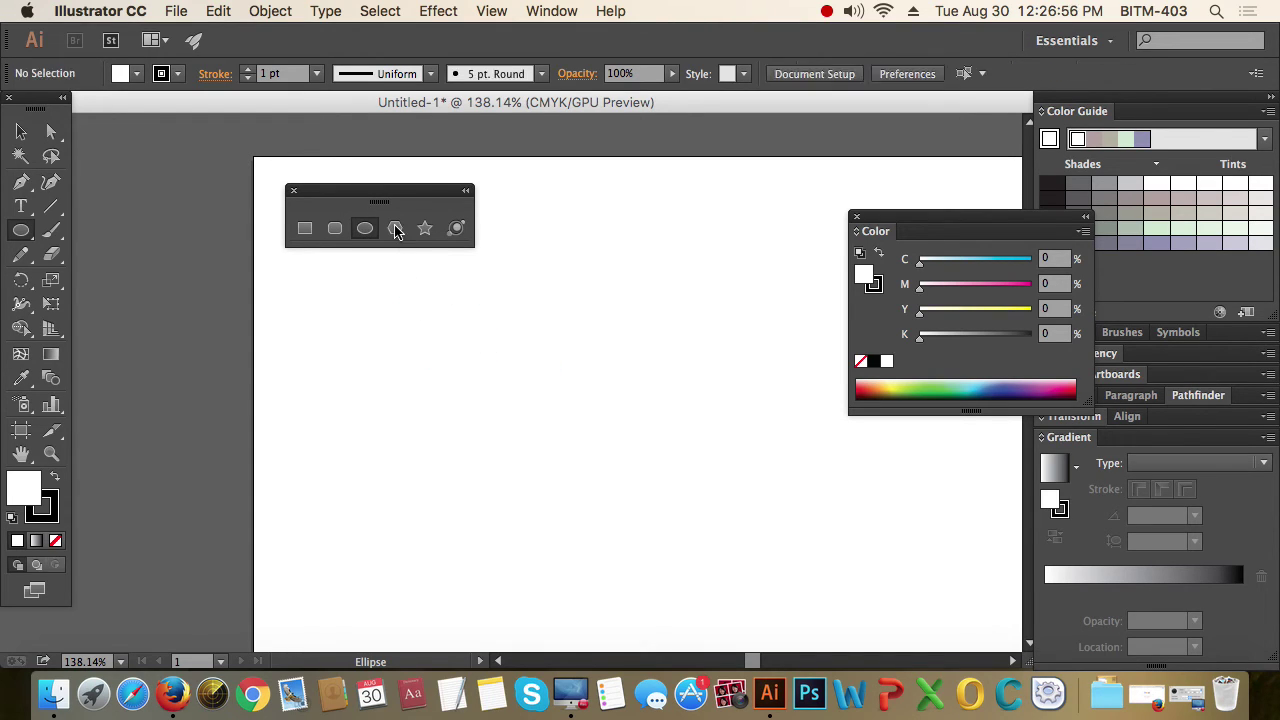
pyautogui.click(396, 230)
pyautogui.moveTo(408, 191); pyautogui.dragTo(405, 177)
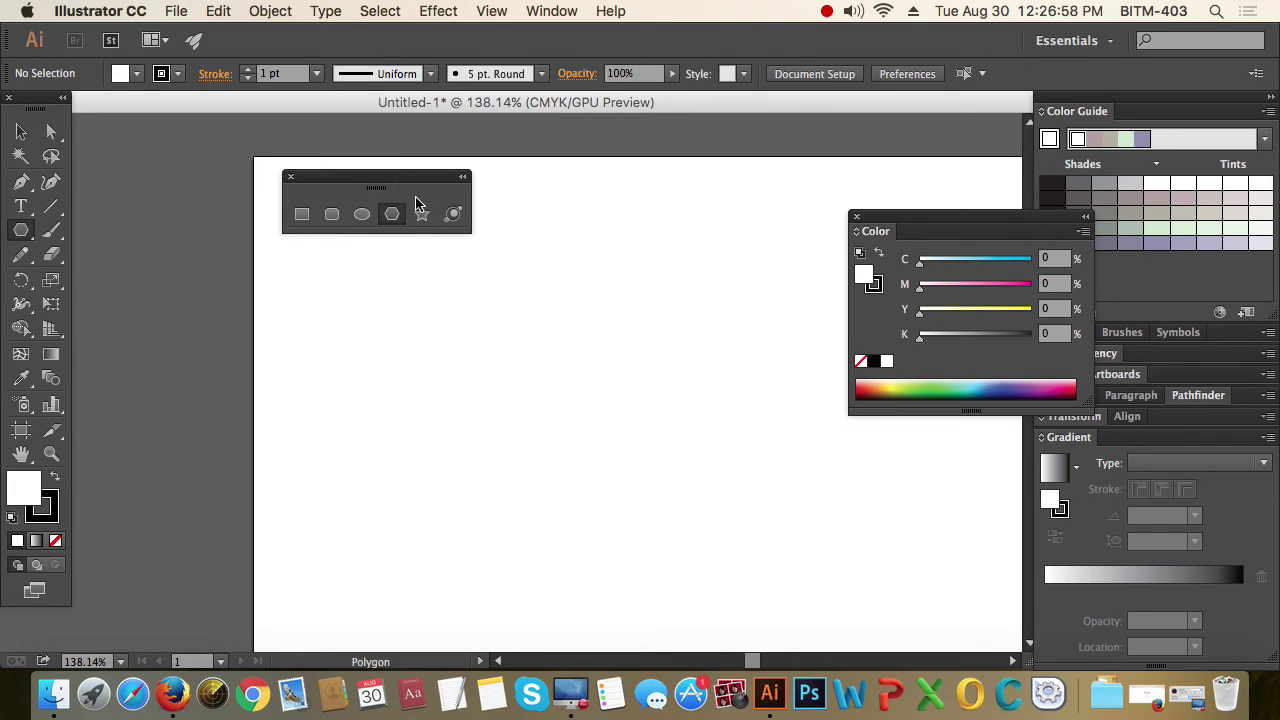
pyautogui.moveTo(528, 365)
pyautogui.mouseDown()
pyautogui.moveTo(622, 322)
pyautogui.moveTo(623, 429)
pyautogui.moveTo(629, 366)
pyautogui.moveTo(632, 416)
pyautogui.mouseUp()
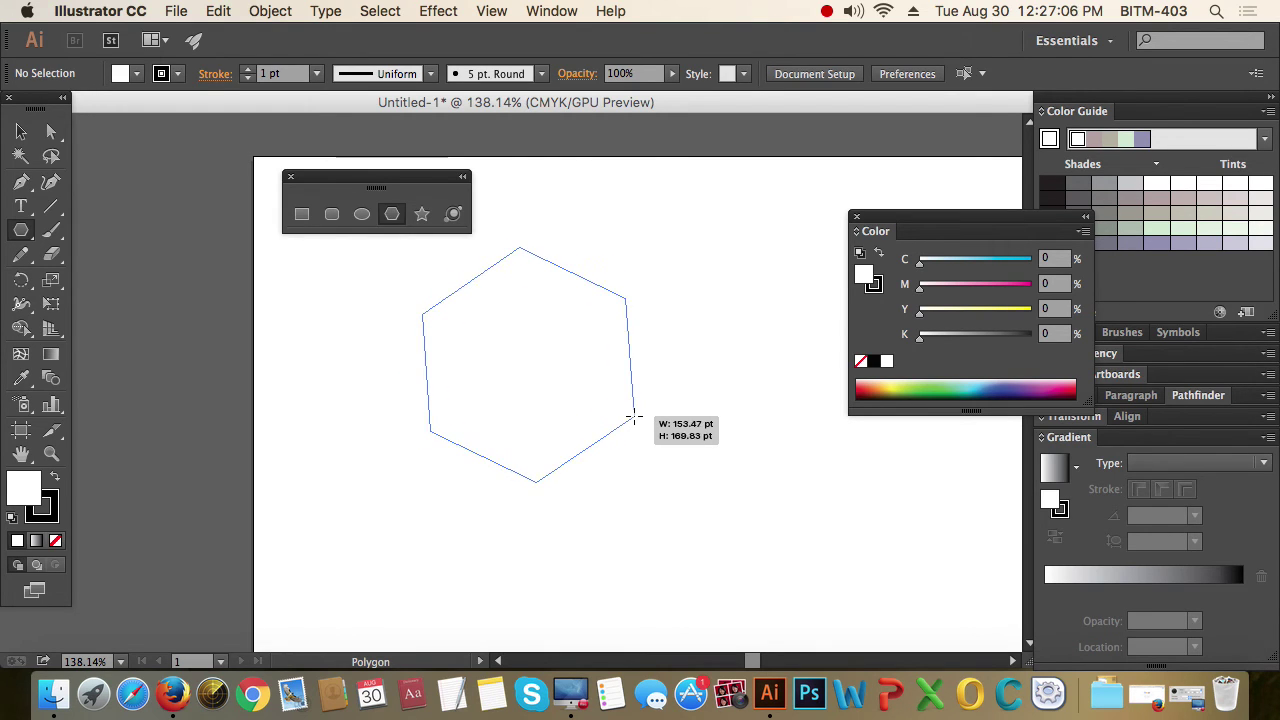
pyautogui.moveTo(632, 416); pyautogui.dragTo(638, 425)
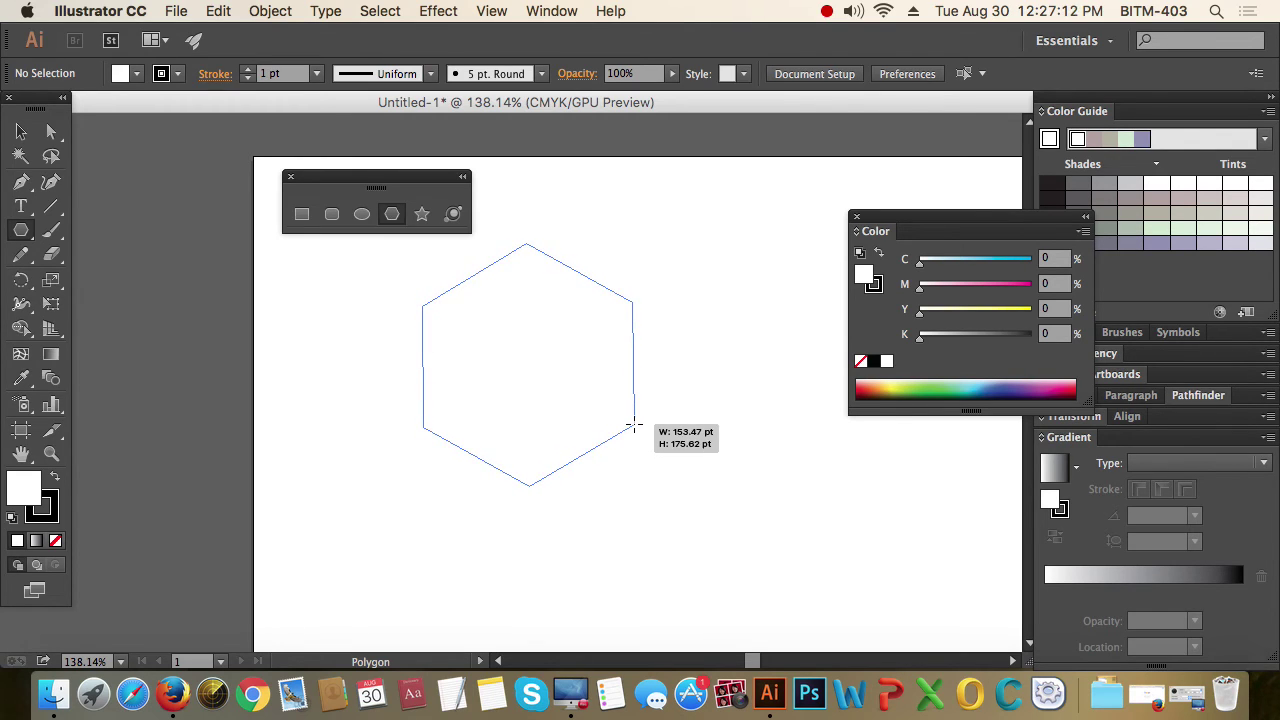
pyautogui.moveTo(638, 425); pyautogui.dragTo(632, 425)
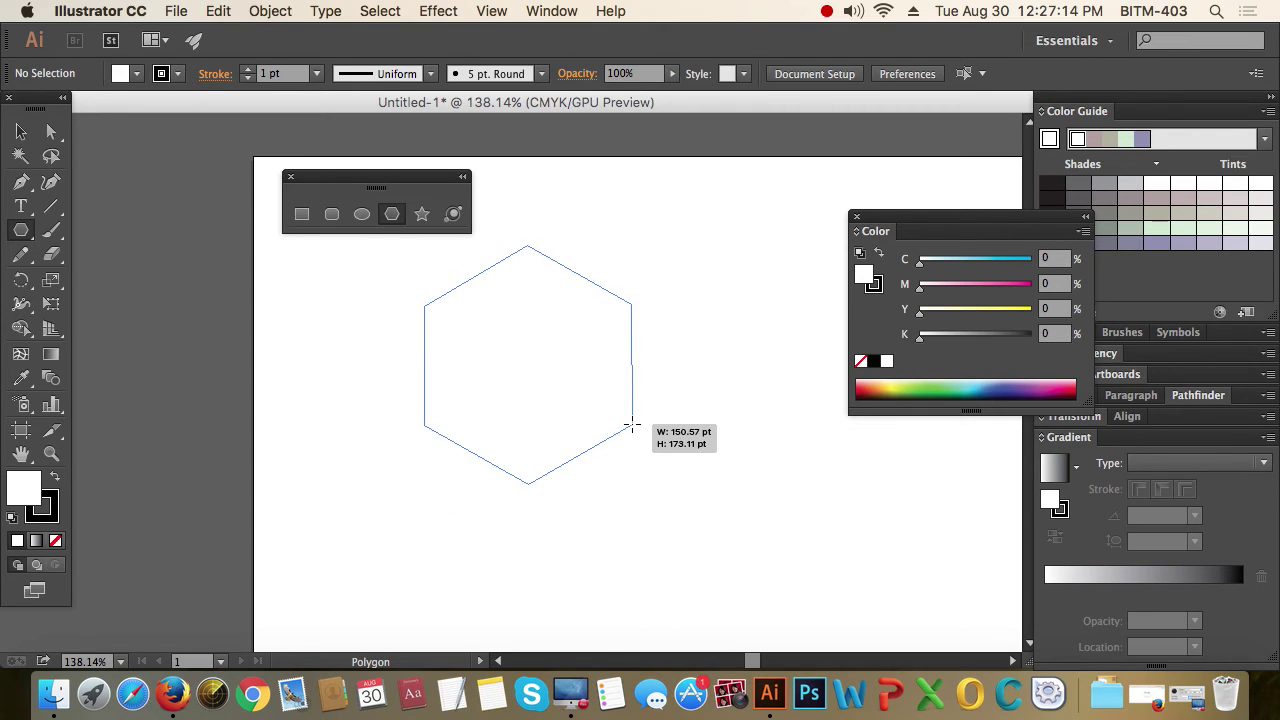
# Step: Vary the polygon's side count with the arrow keys, settling on an octagon
pyautogui.press('Up')
pyautogui.press('Up')
pyautogui.press('Up')
pyautogui.press('Up')
pyautogui.press('Up')
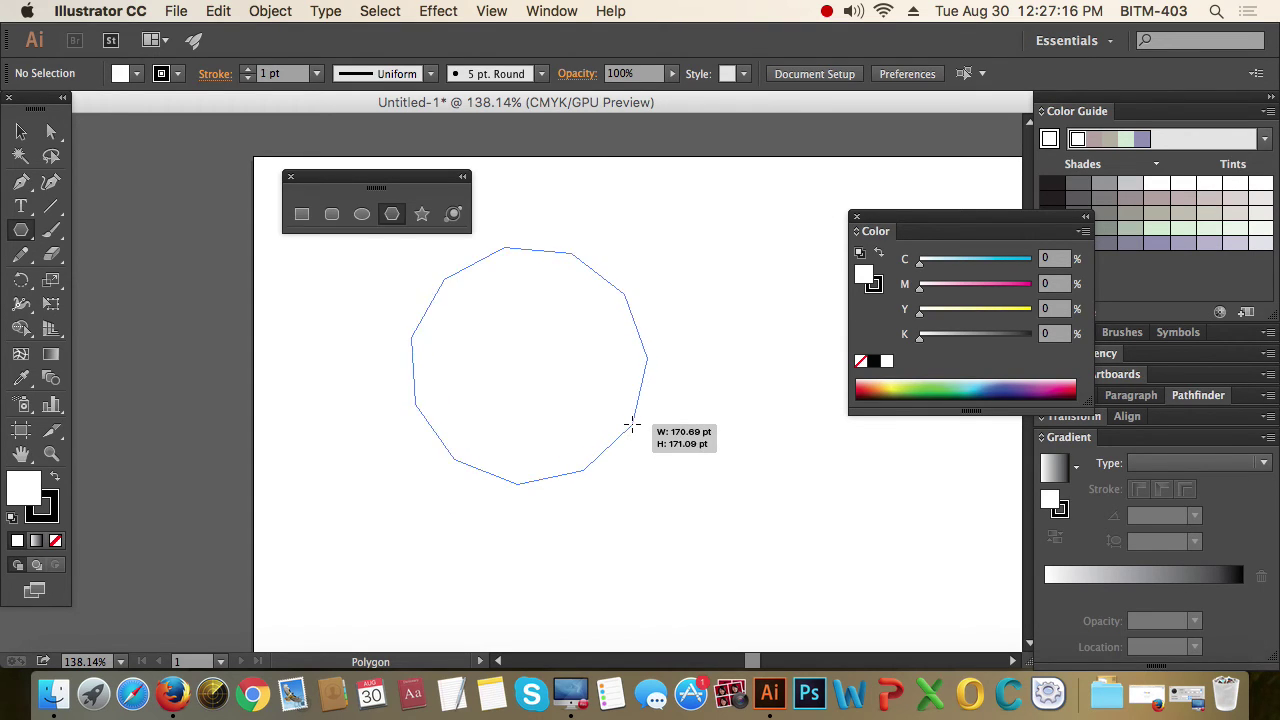
pyautogui.press('Down')
pyautogui.press('Down')
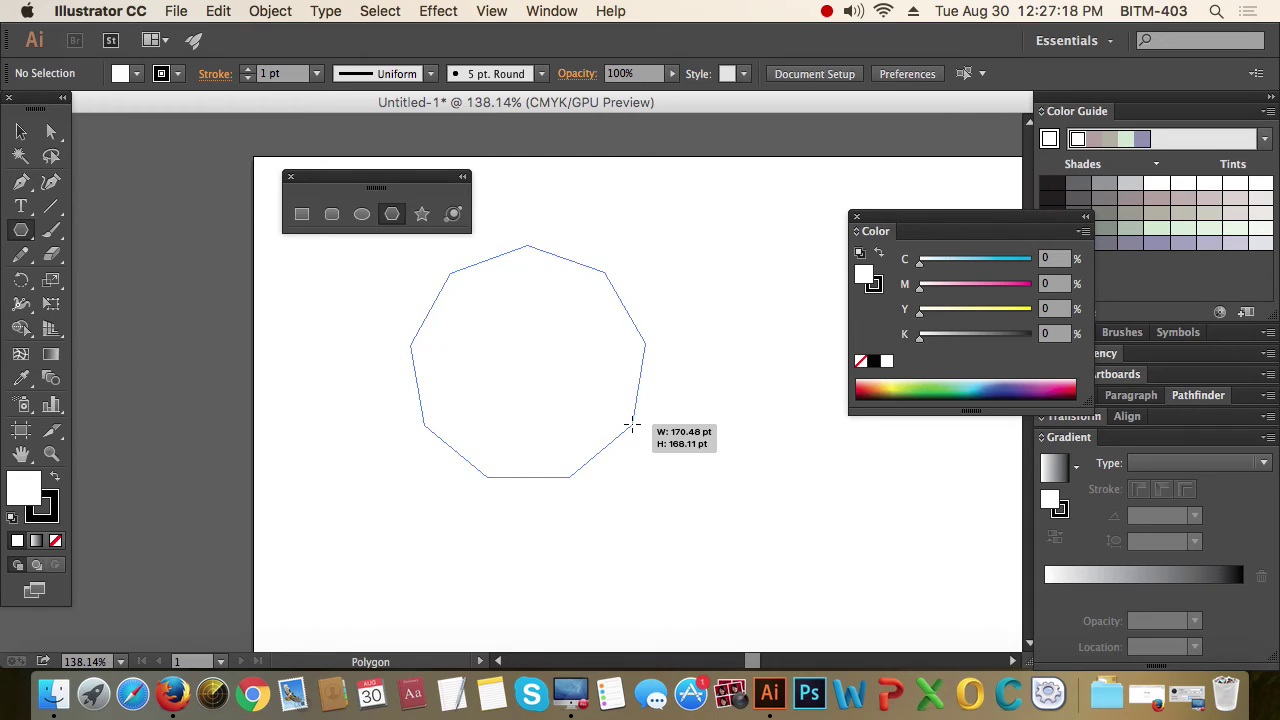
pyautogui.press('Down')
pyautogui.press('Down')
pyautogui.press('Down')
pyautogui.press('Down')
pyautogui.press('Down')
pyautogui.press('Down')
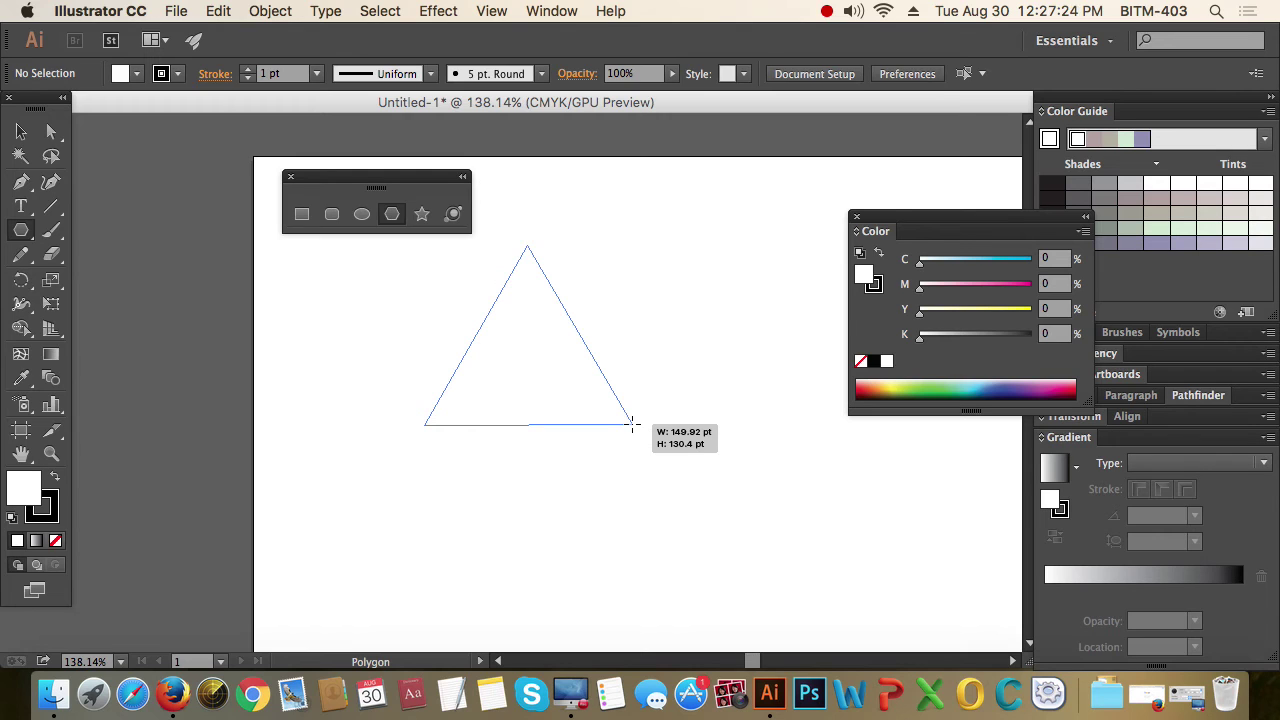
pyautogui.press('Up')
pyautogui.press('Up')
pyautogui.press('Up')
pyautogui.press('Up')
pyautogui.press('Up')
pyautogui.press('Up')
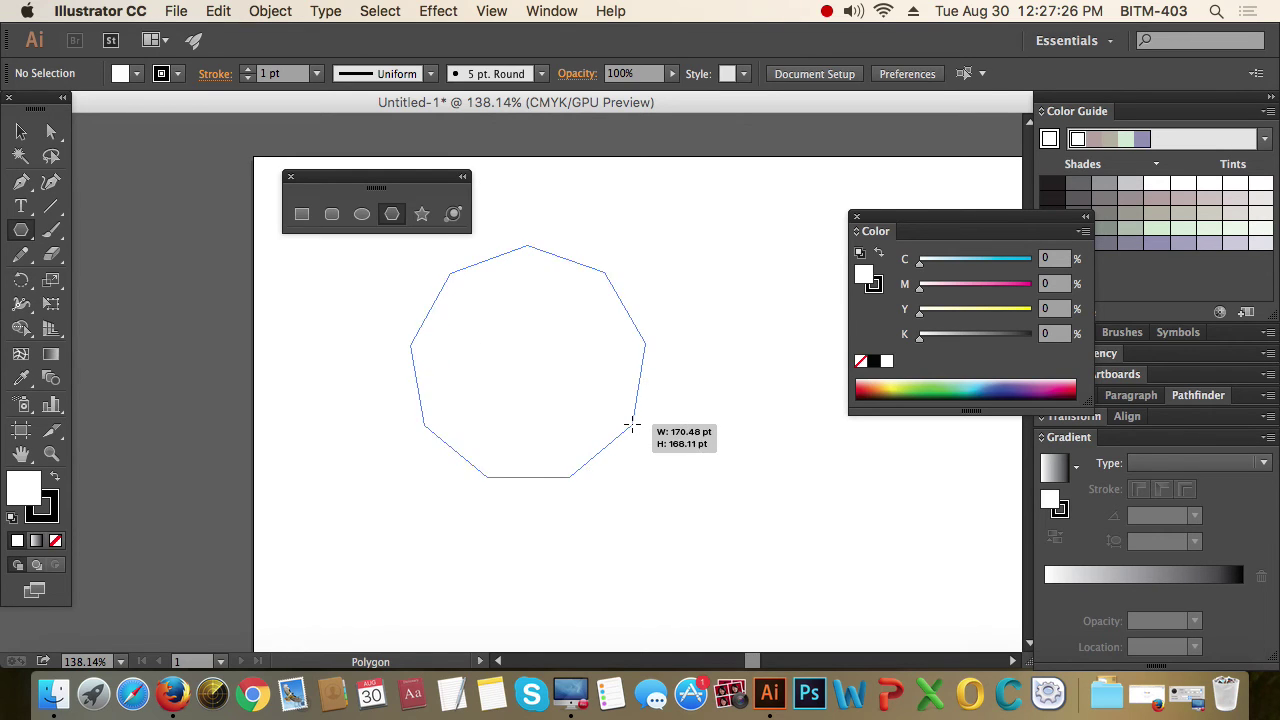
pyautogui.press('Up')
pyautogui.press('Up')
pyautogui.press('Up')
pyautogui.press('Up')
pyautogui.press('Up')
pyautogui.press('Up')
pyautogui.press('Up')
pyautogui.press('Up')
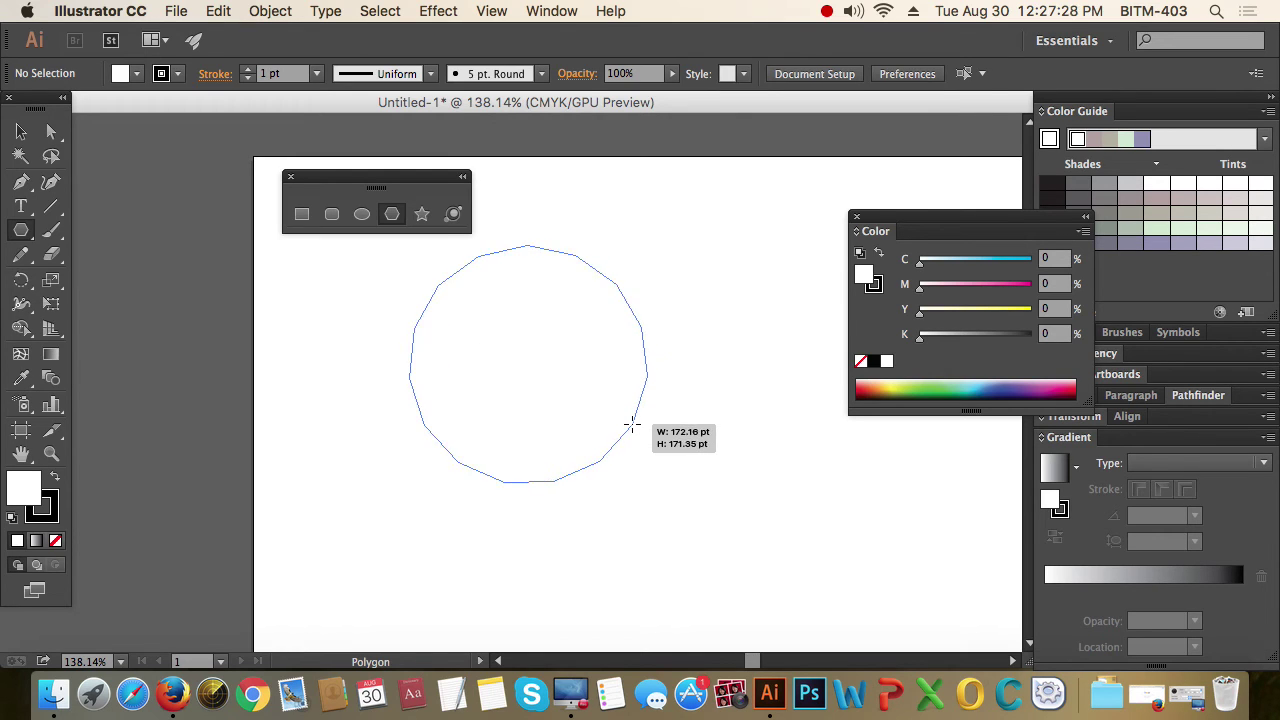
pyautogui.press('Up')
pyautogui.press('Up')
pyautogui.press('Down')
pyautogui.press('Down')
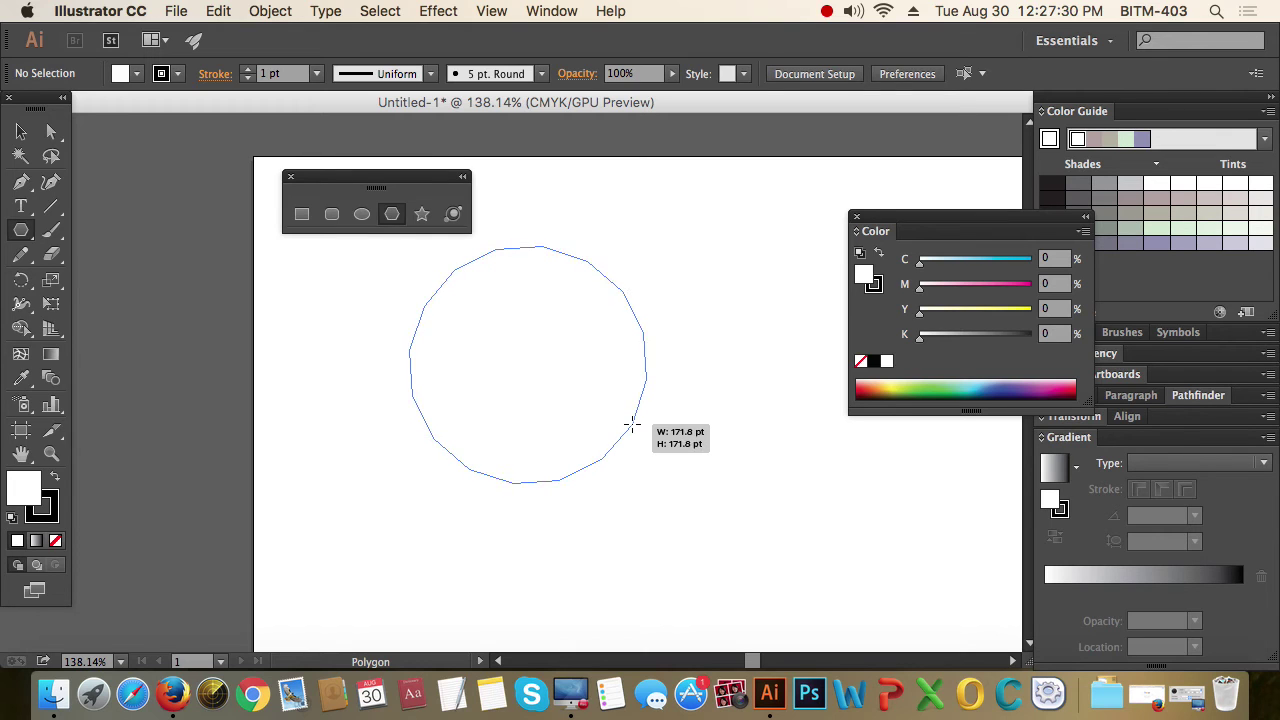
pyautogui.press('Down')
pyautogui.press('Down')
pyautogui.press('Down')
pyautogui.press('Down')
pyautogui.press('Down')
pyautogui.press('Down')
pyautogui.press('Down')
pyautogui.press('Down')
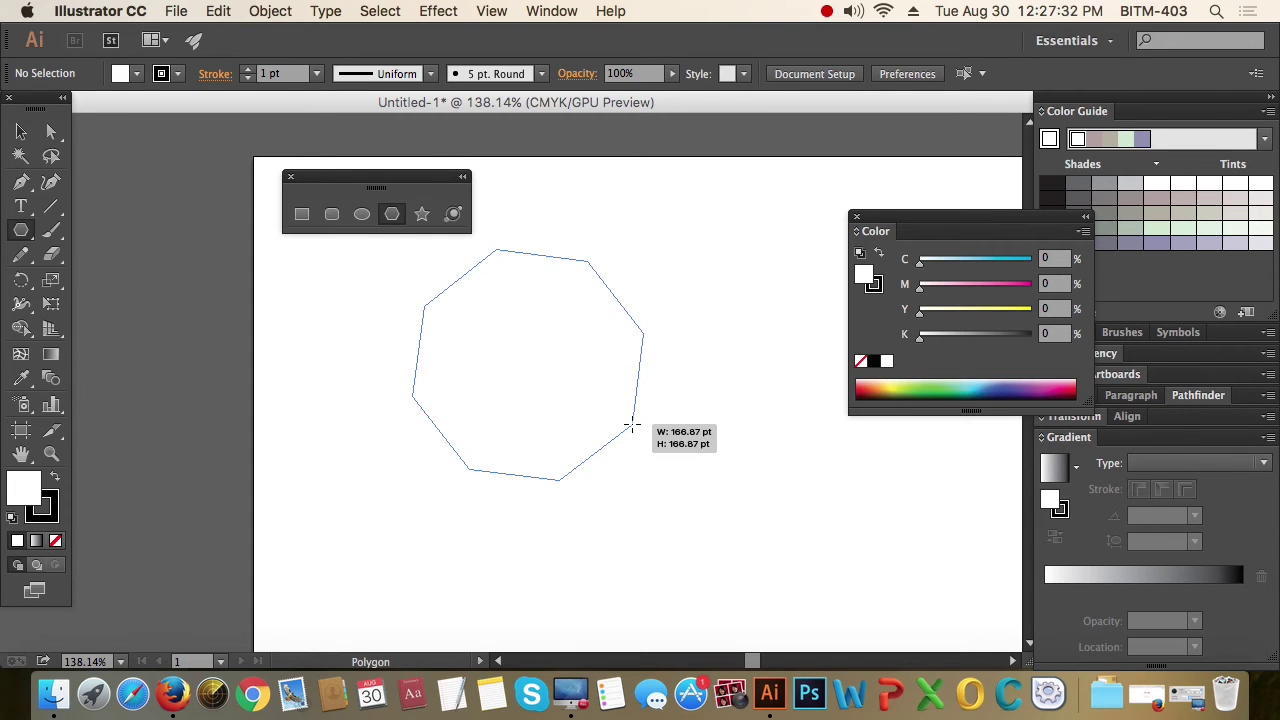
pyautogui.press('Down')
pyautogui.press('Down')
pyautogui.press('Down')
pyautogui.press('Up')
pyautogui.press('Up')
pyautogui.press('Up')
pyautogui.press('Up')
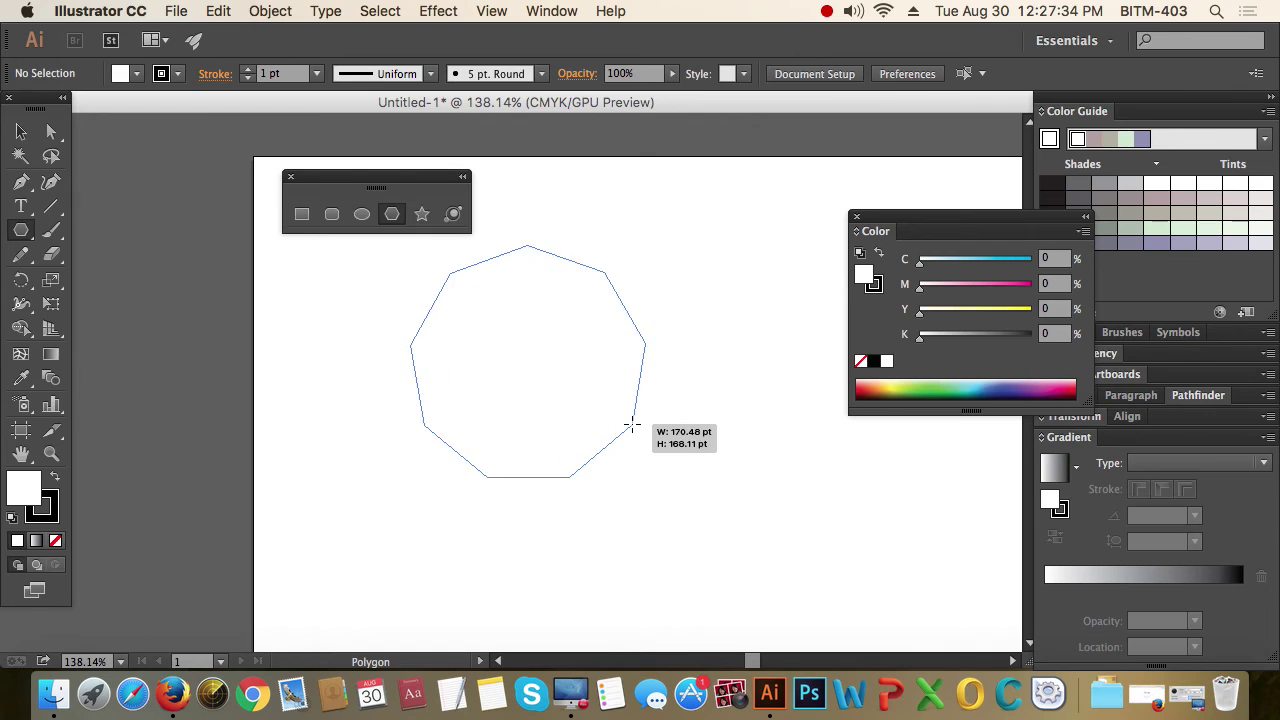
pyautogui.press('Up')
pyautogui.press('Down')
pyautogui.press('Down')
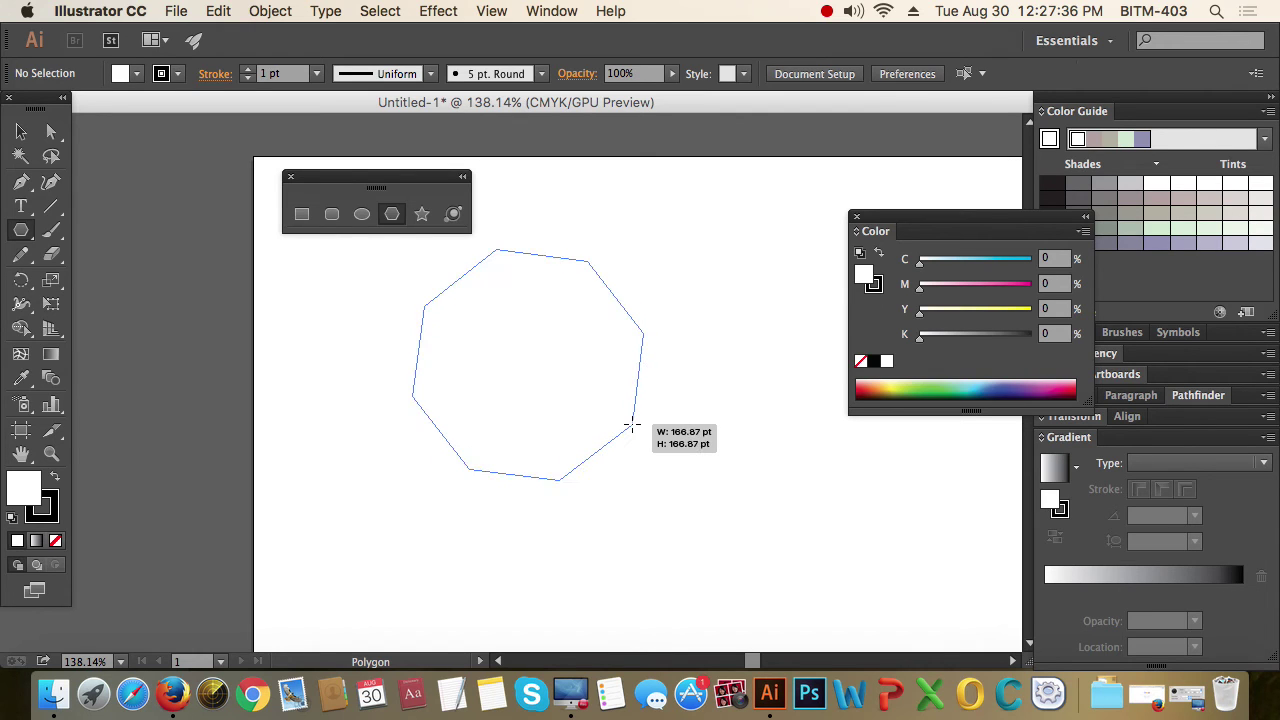
pyautogui.moveTo(632, 425); pyautogui.dragTo(634, 423)
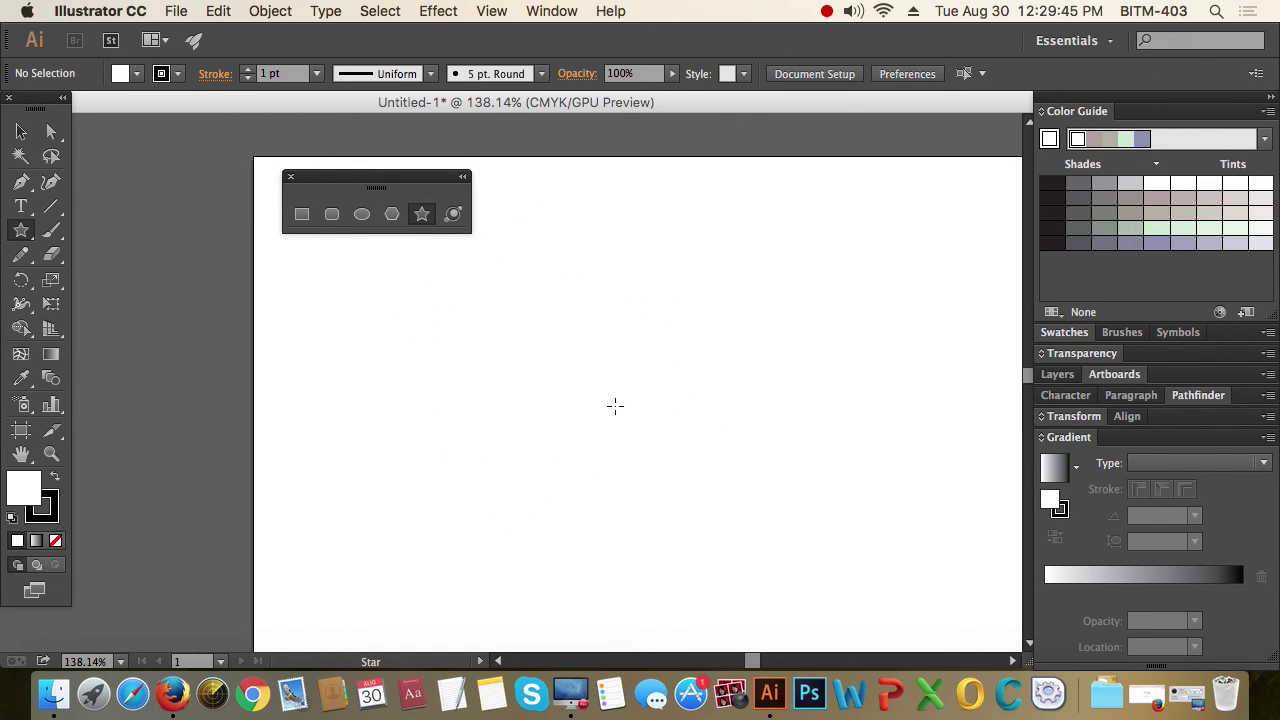
# Step: Drag out a star, changing its point count with the arrow keys and resizing it to about 114 pt
pyautogui.moveTo(553, 340)
pyautogui.mouseDown()
pyautogui.moveTo(604, 367)
pyautogui.moveTo(617, 340)
pyautogui.moveTo(691, 371)
pyautogui.moveTo(692, 331)
pyautogui.moveTo(666, 363)
pyautogui.moveTo(670, 337)
pyautogui.mouseUp()
pyautogui.press('Up')
pyautogui.press('Up')
pyautogui.press('Up')
pyautogui.press('Up')
pyautogui.press('Up')
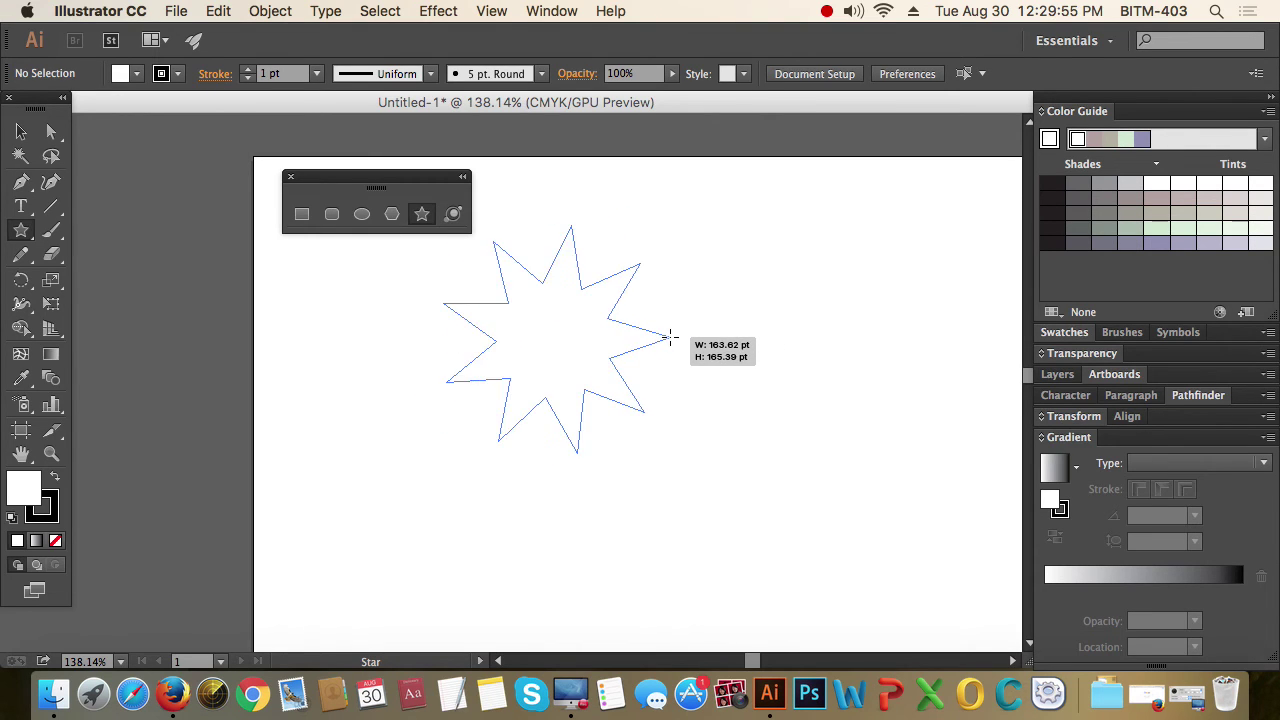
pyautogui.press('Up')
pyautogui.press('Up')
pyautogui.press('Up')
pyautogui.press('Up')
pyautogui.press('Up')
pyautogui.press('Up')
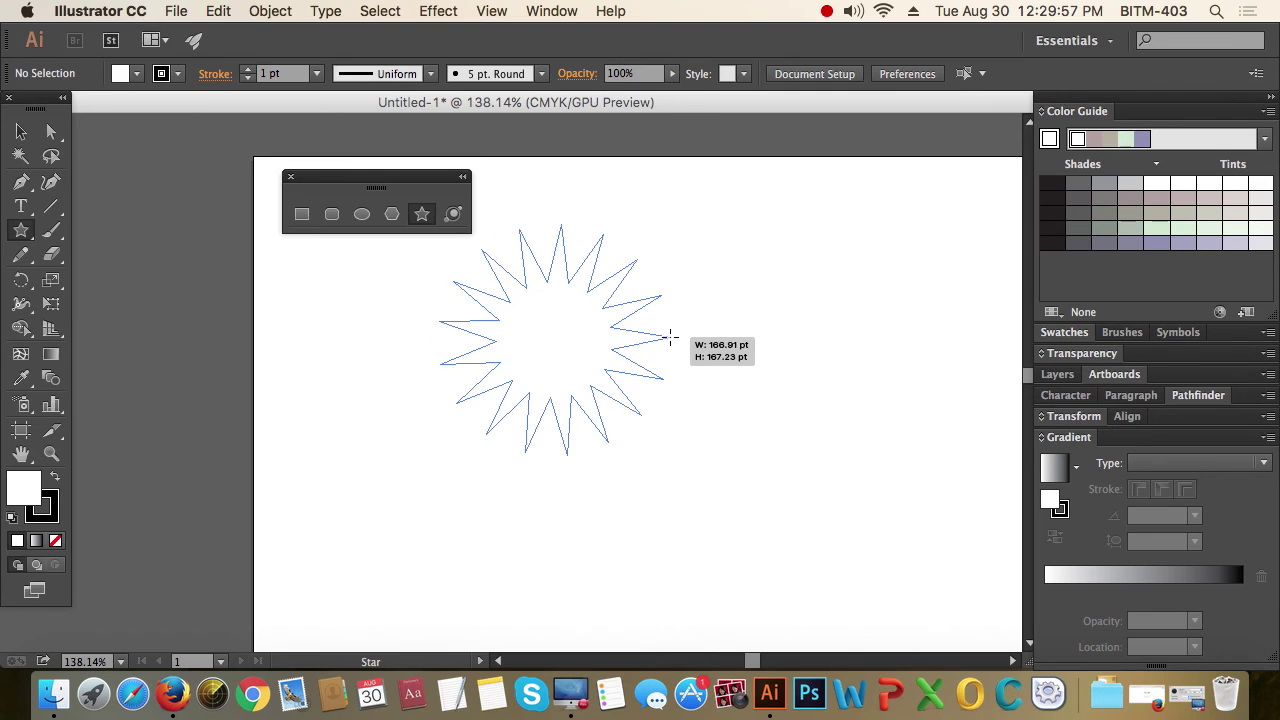
pyautogui.press('Up')
pyautogui.press('Up')
pyautogui.press('Down')
pyautogui.press('Down')
pyautogui.press('Down')
pyautogui.press('Down')
pyautogui.press('Down')
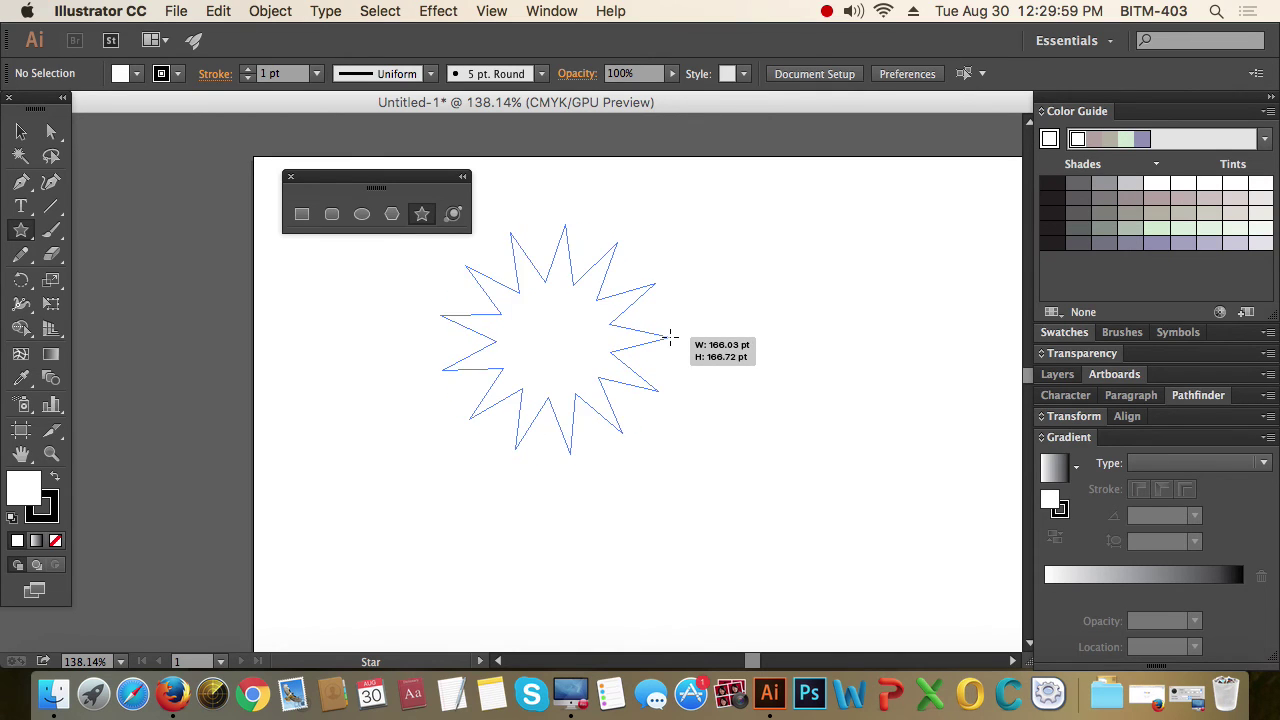
pyautogui.press('Down')
pyautogui.press('Down')
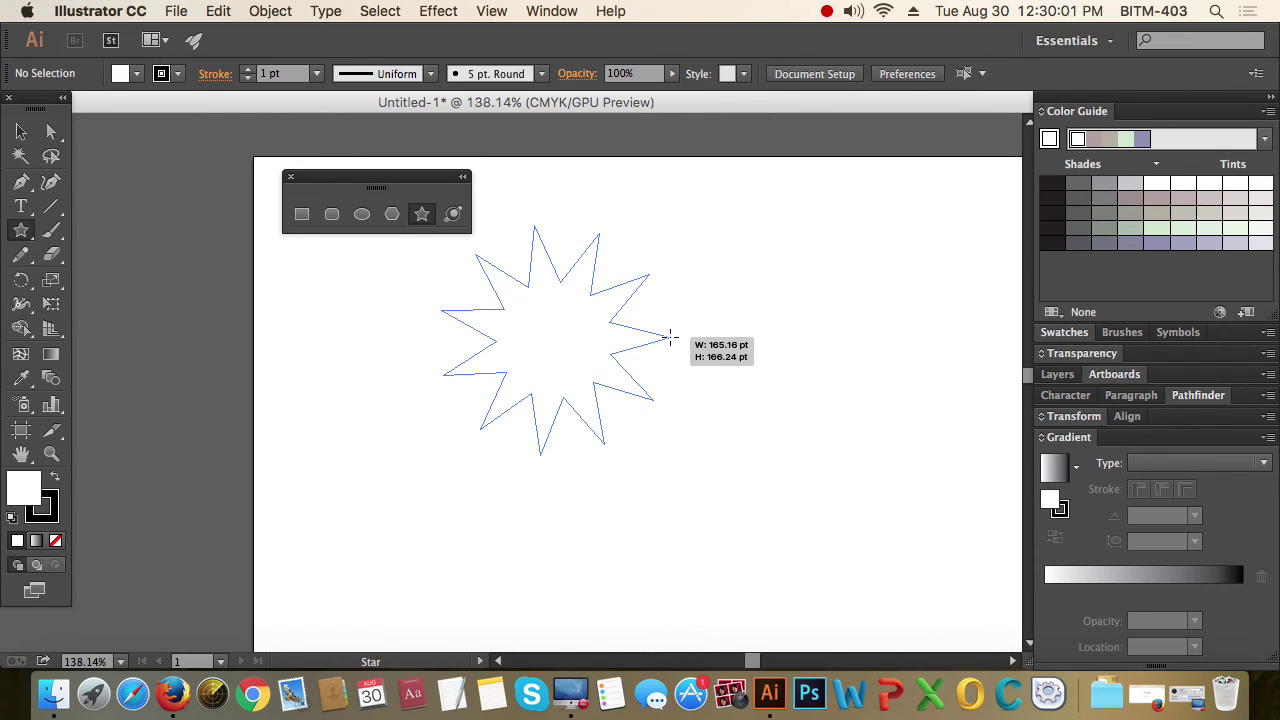
pyautogui.moveTo(670, 338)
pyautogui.mouseDown()
pyautogui.moveTo(562, 338)
pyautogui.moveTo(894, 374)
pyautogui.moveTo(554, 340)
pyautogui.moveTo(920, 389)
pyautogui.moveTo(530, 345)
pyautogui.moveTo(920, 406)
pyautogui.moveTo(534, 345)
pyautogui.moveTo(584, 367)
pyautogui.moveTo(560, 343)
pyautogui.mouseUp()
pyautogui.press('Up')
# Step: Resize the star, stretch its arms into thin spikes, and finish it with about twelve points
pyautogui.moveTo(556, 343); pyautogui.dragTo(554, 342)
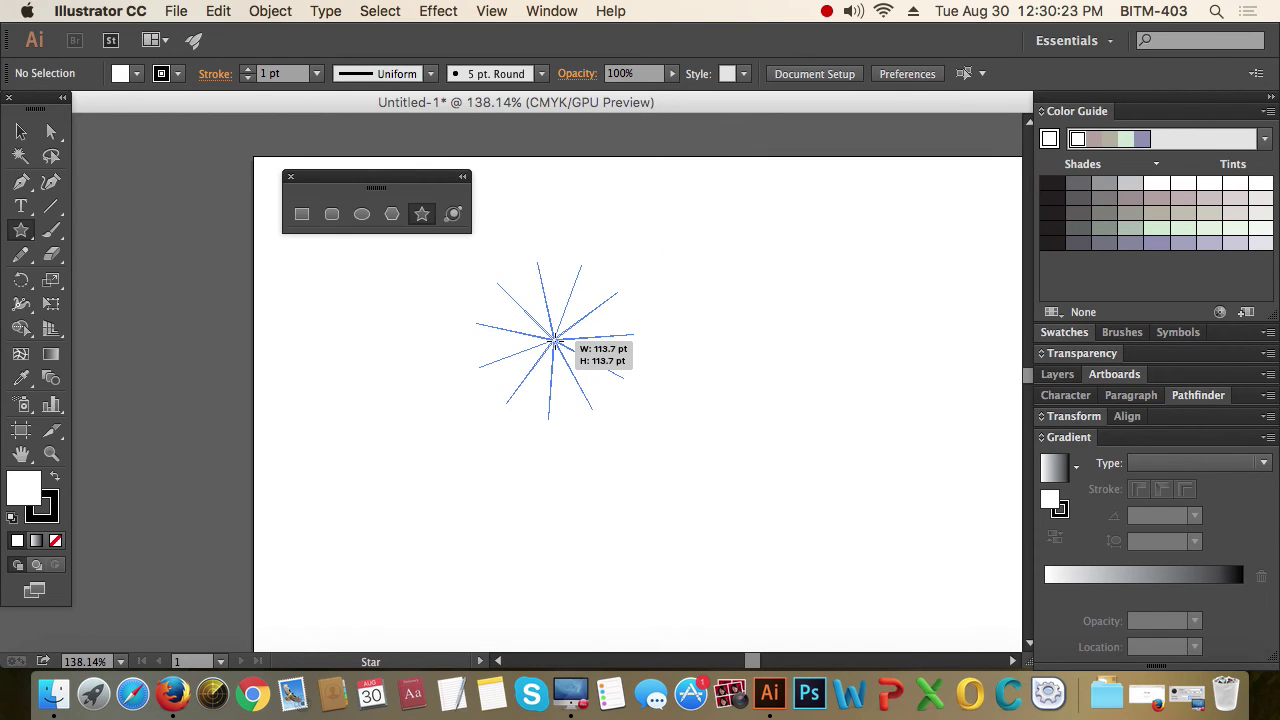
pyautogui.moveTo(556, 343)
pyautogui.mouseDown()
pyautogui.moveTo(640, 417)
pyautogui.moveTo(751, 437)
pyautogui.moveTo(903, 503)
pyautogui.moveTo(667, 413)
pyautogui.moveTo(560, 340)
pyautogui.moveTo(600, 371)
pyautogui.moveTo(580, 349)
pyautogui.moveTo(594, 358)
pyautogui.mouseUp()
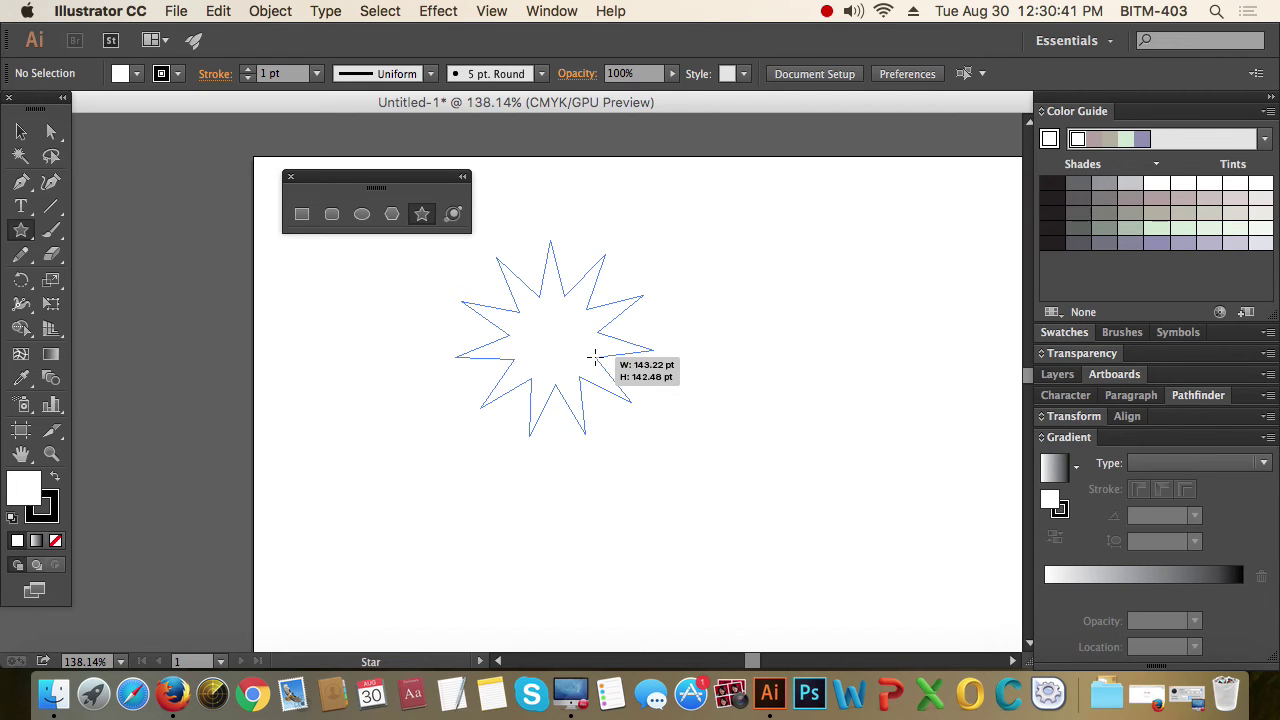
pyautogui.moveTo(594, 357)
pyautogui.mouseDown()
pyautogui.moveTo(573, 342)
pyautogui.moveTo(609, 357)
pyautogui.moveTo(574, 349)
pyautogui.mouseUp()
pyautogui.press('Up')
pyautogui.press('Up')
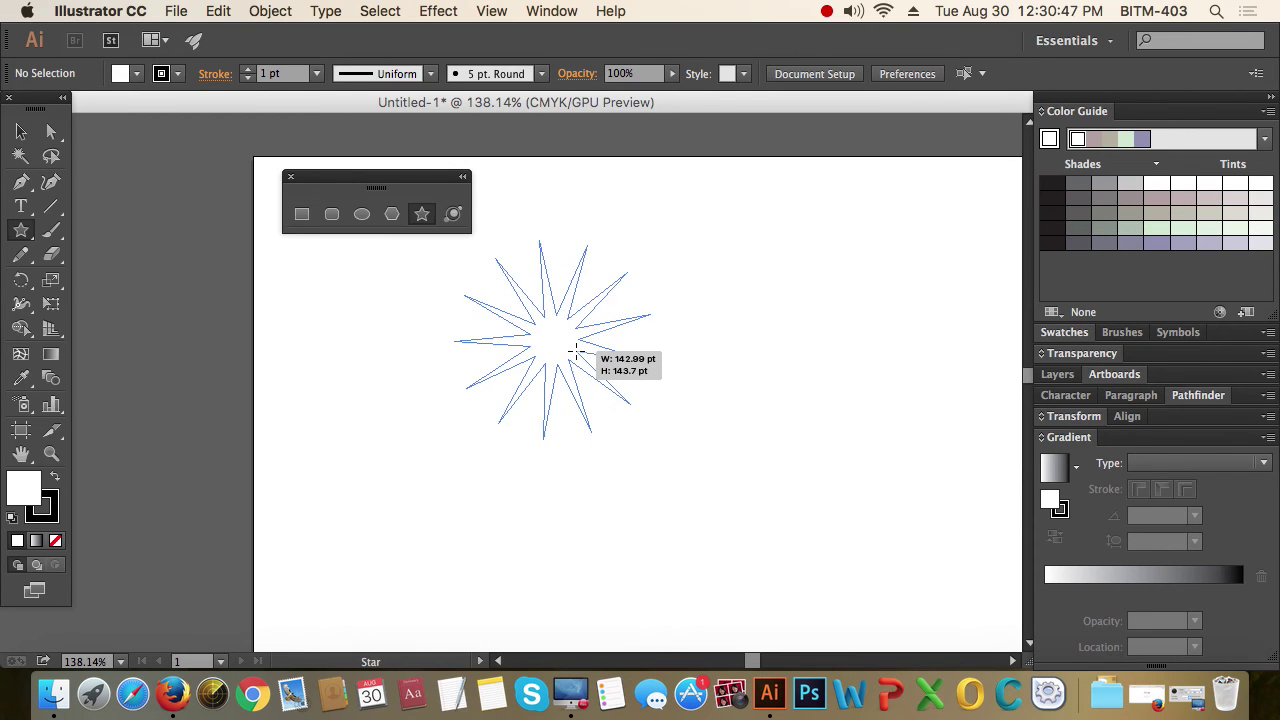
pyautogui.press('Up')
pyautogui.press('Up')
pyautogui.press('Up')
pyautogui.press('Up')
pyautogui.press('Up')
pyautogui.press('Down')
pyautogui.press('Down')
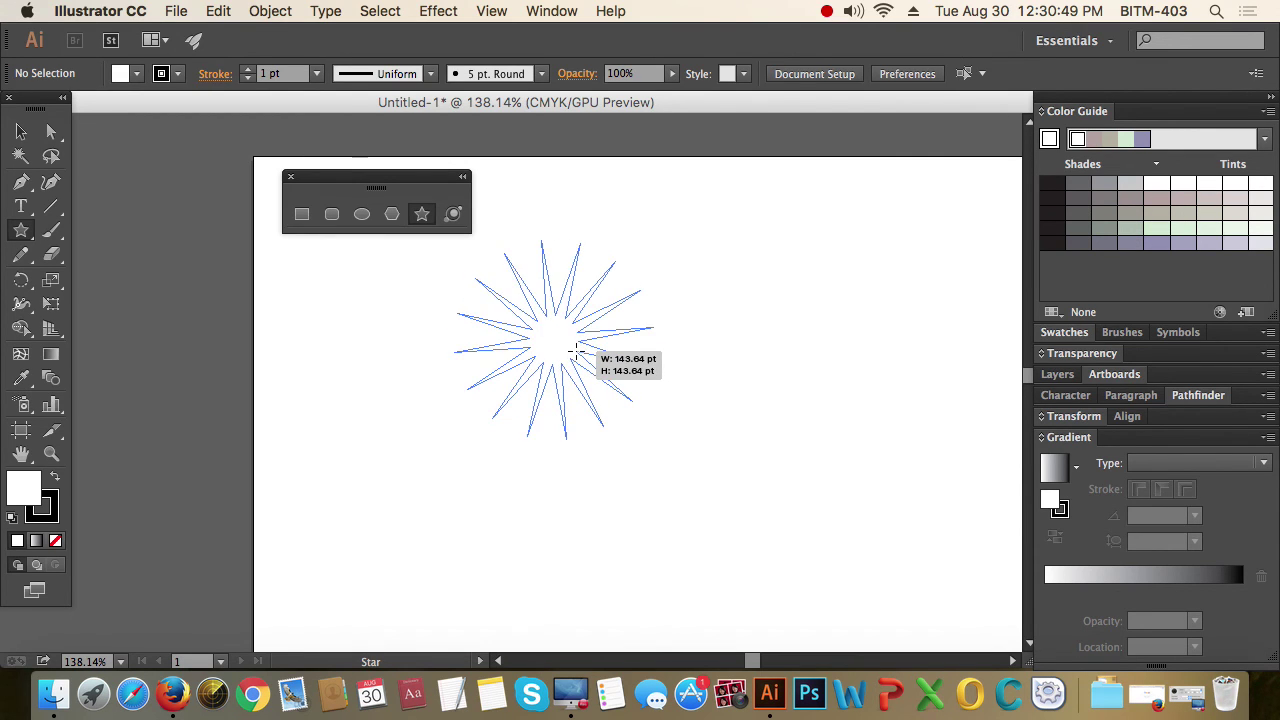
pyautogui.press('Down')
pyautogui.press('Down')
pyautogui.press('Down')
pyautogui.press('Down')
pyautogui.press('Down')
pyautogui.press('Down')
pyautogui.press('Down')
pyautogui.press('Down')
pyautogui.press('Down')
pyautogui.press('Down')
pyautogui.press('Down')
pyautogui.press('Down')
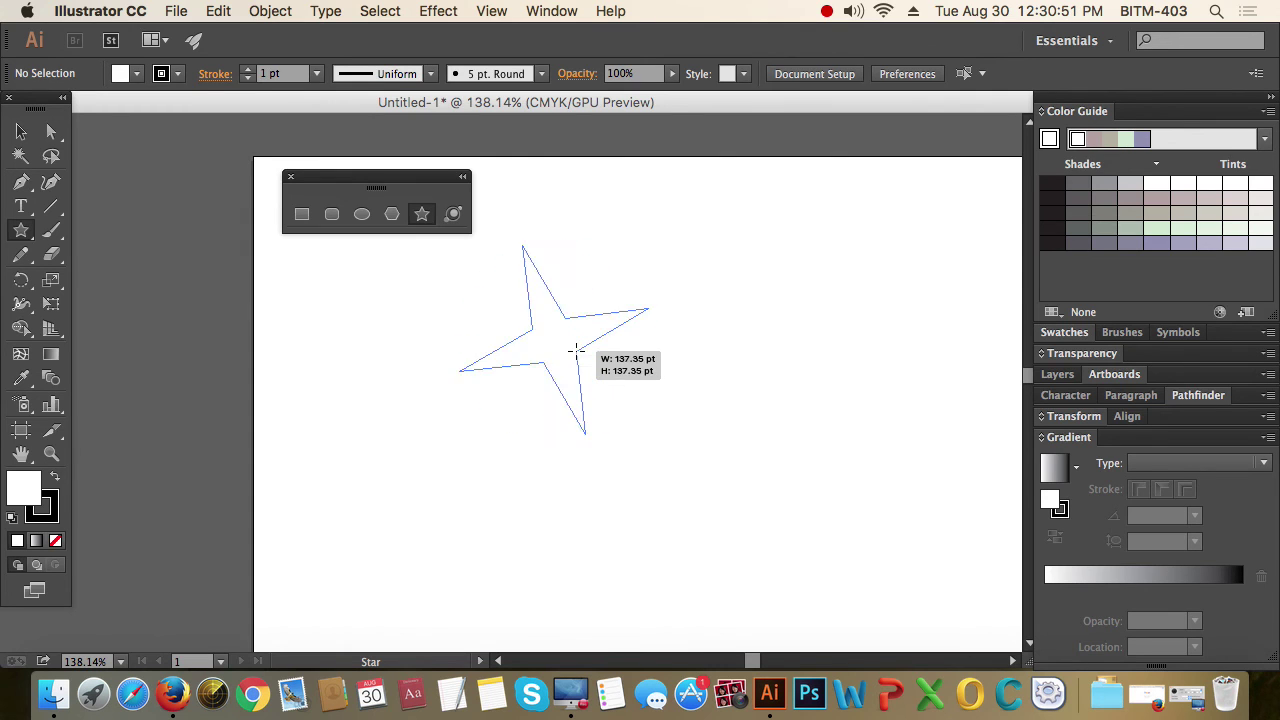
pyautogui.press('Down')
pyautogui.moveTo(576, 349); pyautogui.dragTo(601, 365)
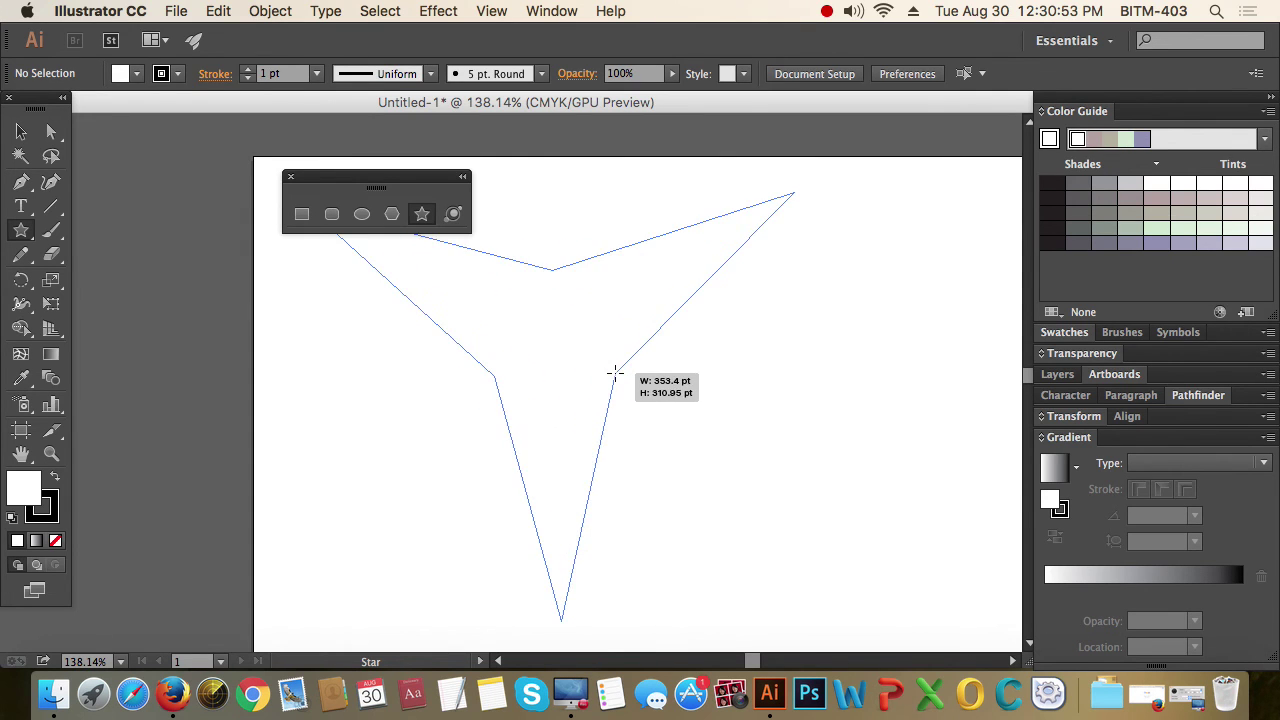
pyautogui.press('Up')
pyautogui.press('Up')
pyautogui.press('Up')
pyautogui.press('Up')
pyautogui.press('Up')
pyautogui.press('Up')
pyautogui.press('Up')
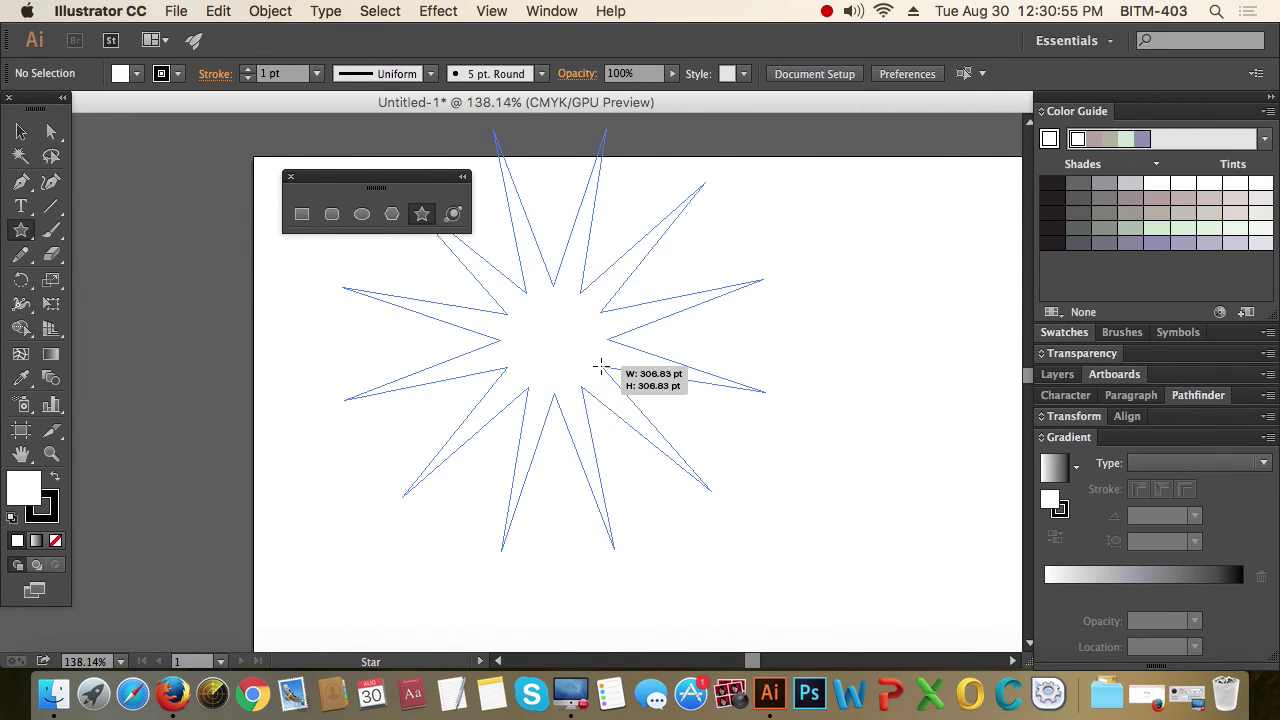
pyautogui.moveTo(601, 365); pyautogui.dragTo(571, 350)
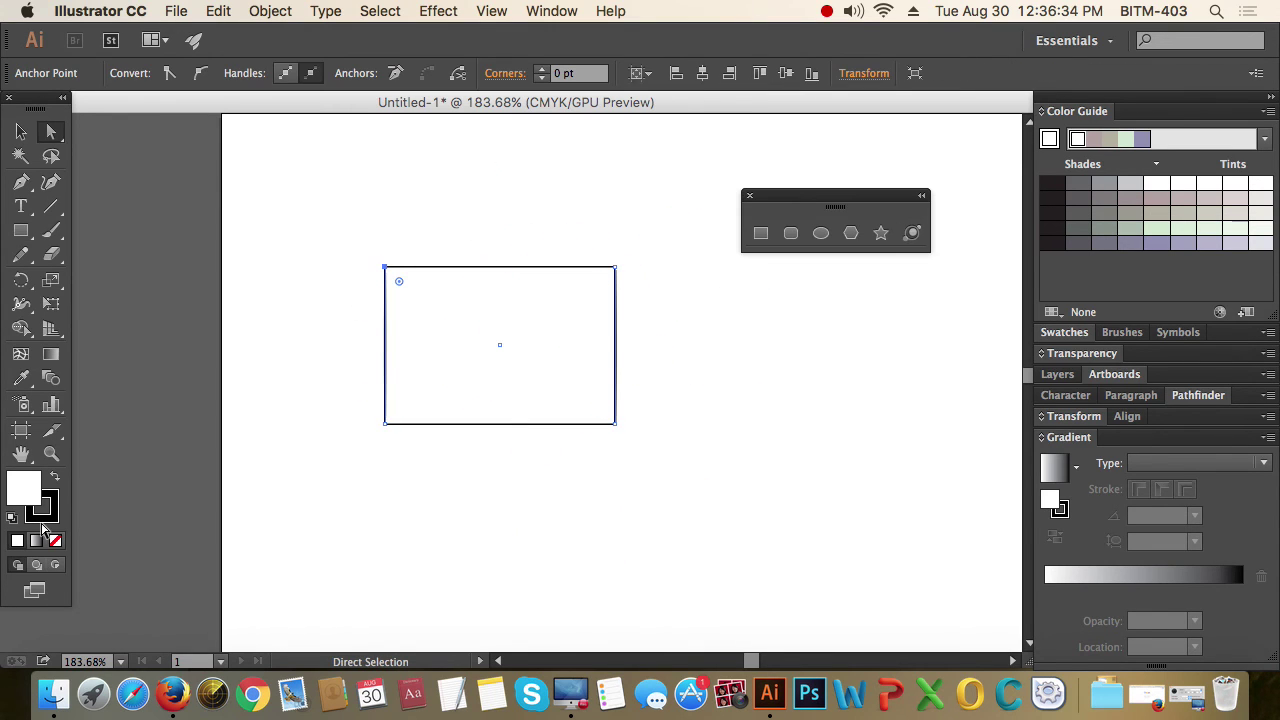
# Step: Marquee-select the rectangle, fill it dark grey, then set its fill to None
pyautogui.click(350, 380)
pyautogui.click(20, 131)
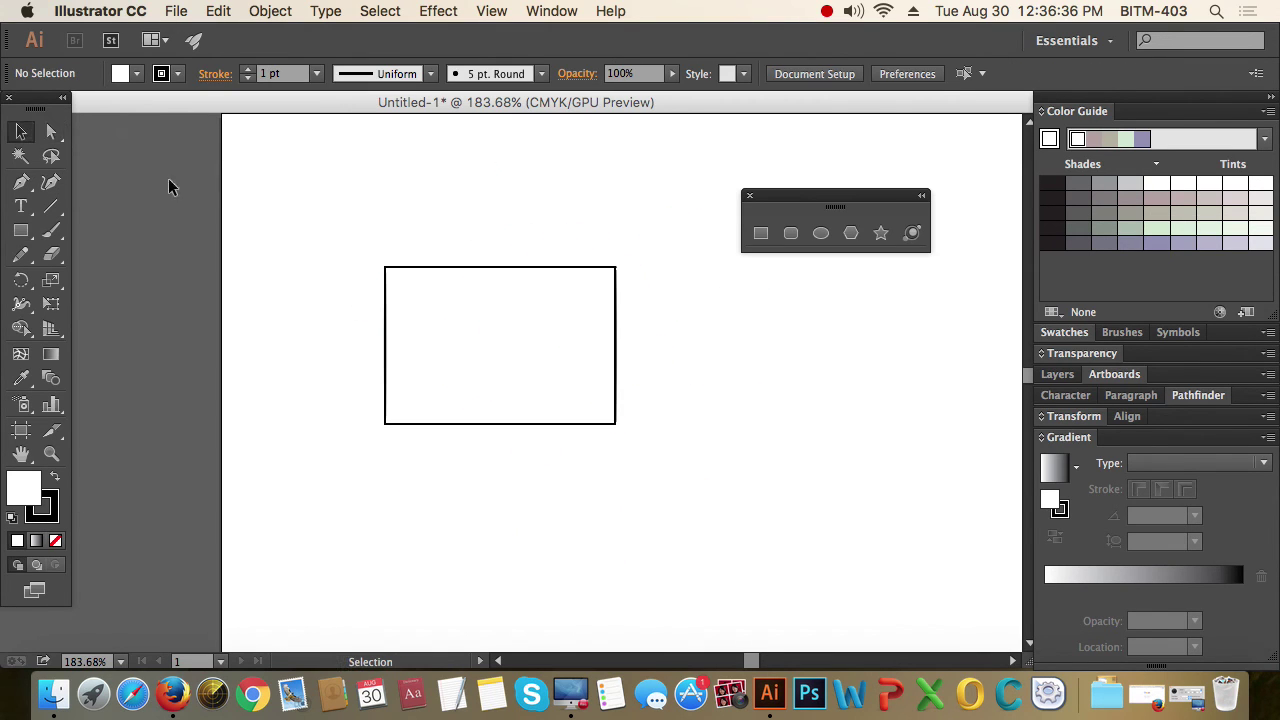
pyautogui.moveTo(260, 190); pyautogui.dragTo(515, 396)
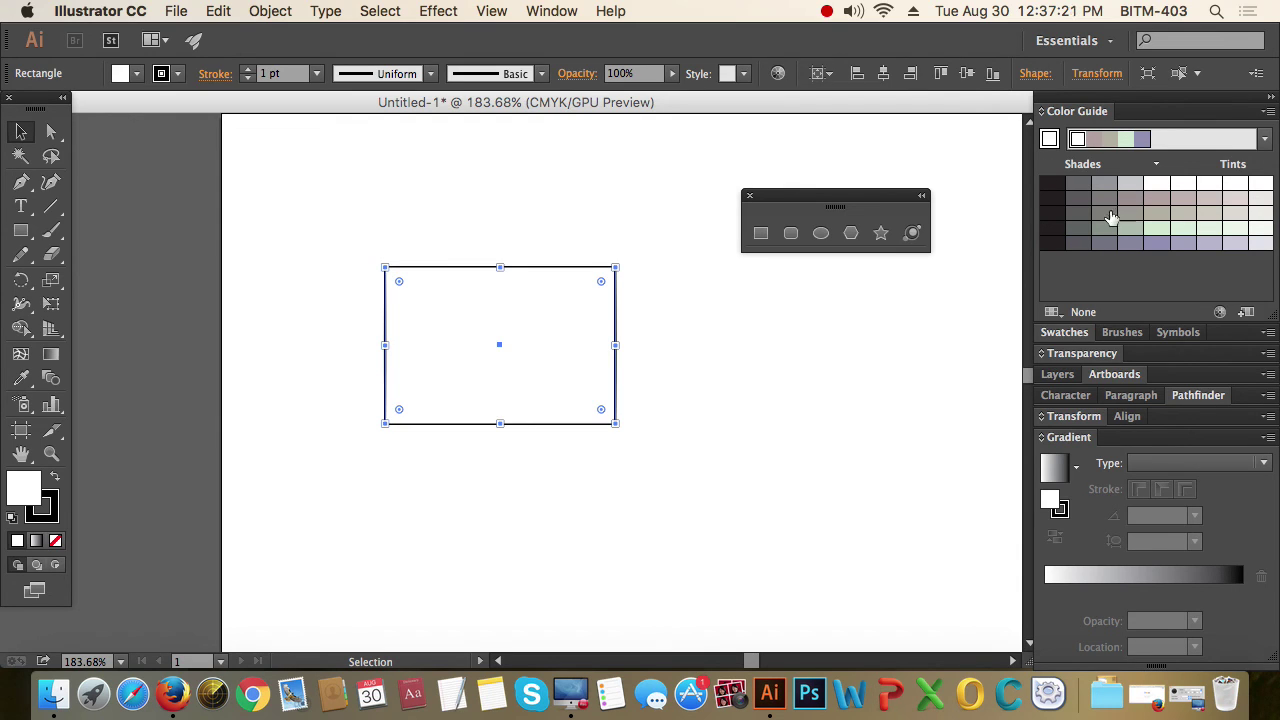
pyautogui.click(1078, 243)
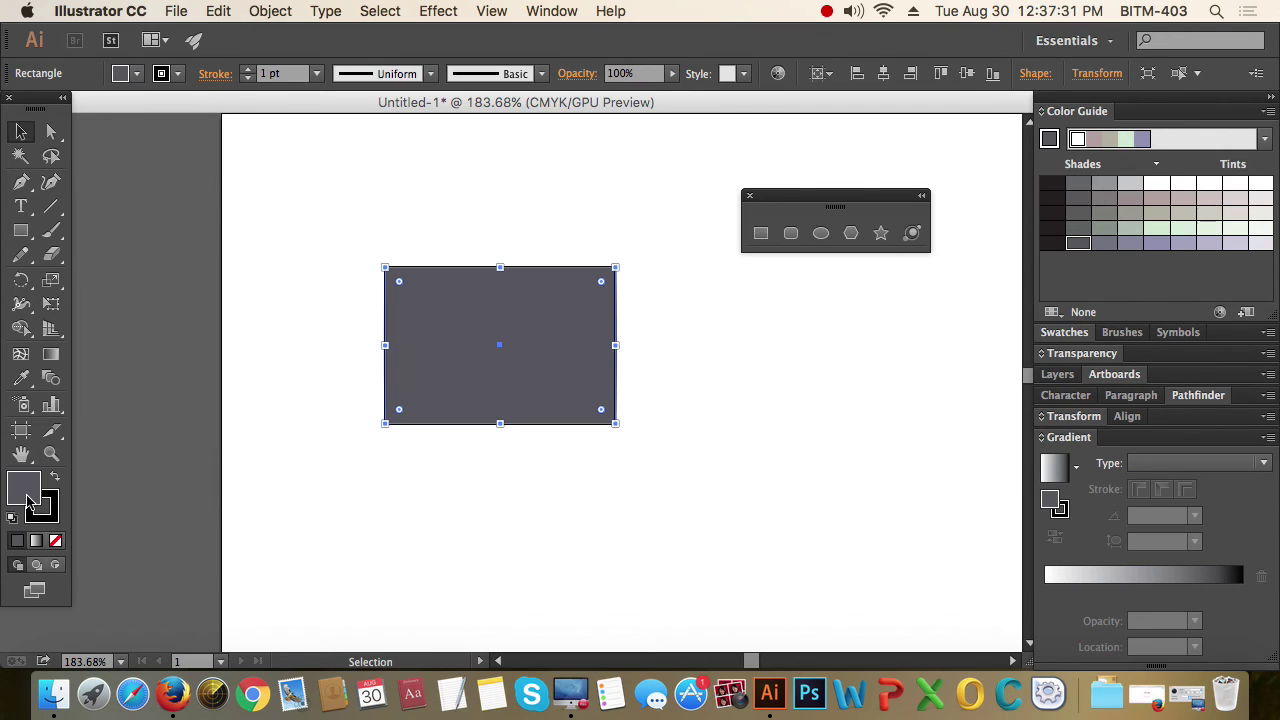
pyautogui.click(55, 541)
# Step: Reselect the rectangle, fill it grey, then clear the fill with the slash key
pyautogui.click(609, 544)
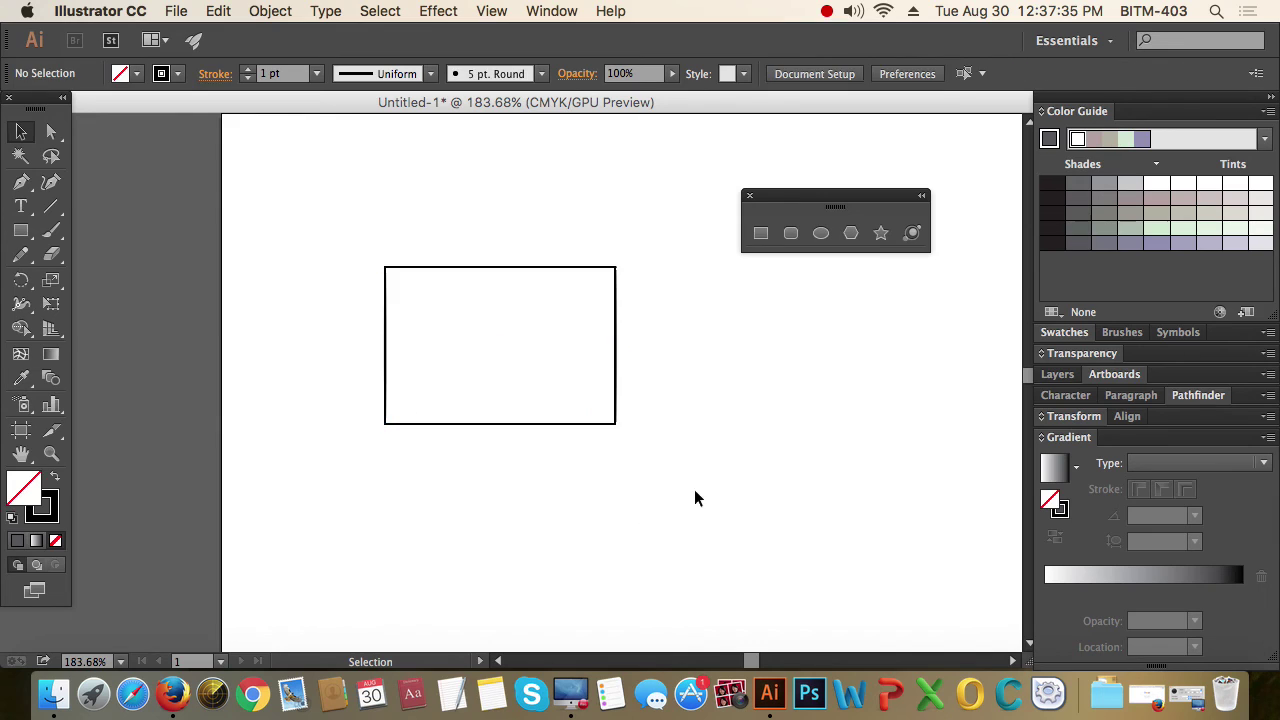
pyautogui.click(403, 326)
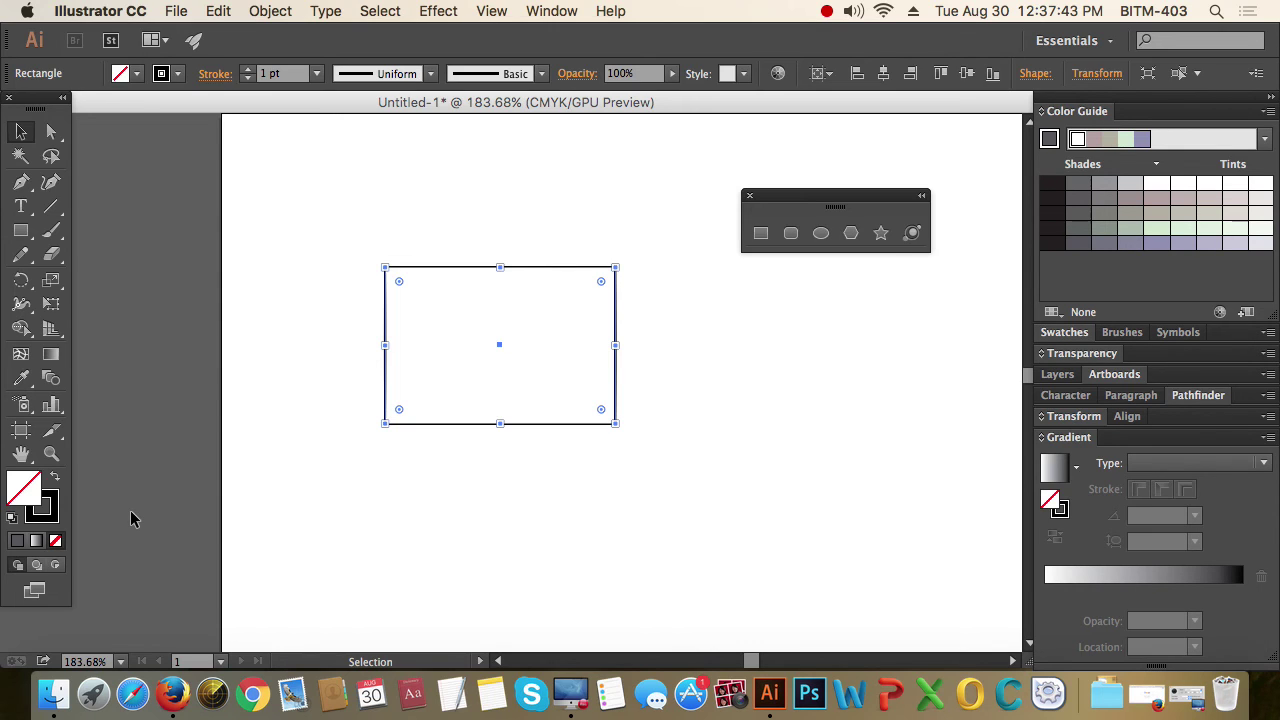
pyautogui.click(1105, 232)
pyautogui.press('/')
# Step: Practise marquee selection, showing the unfilled interior cannot be clicked to select the rectangle
pyautogui.click(262, 238)
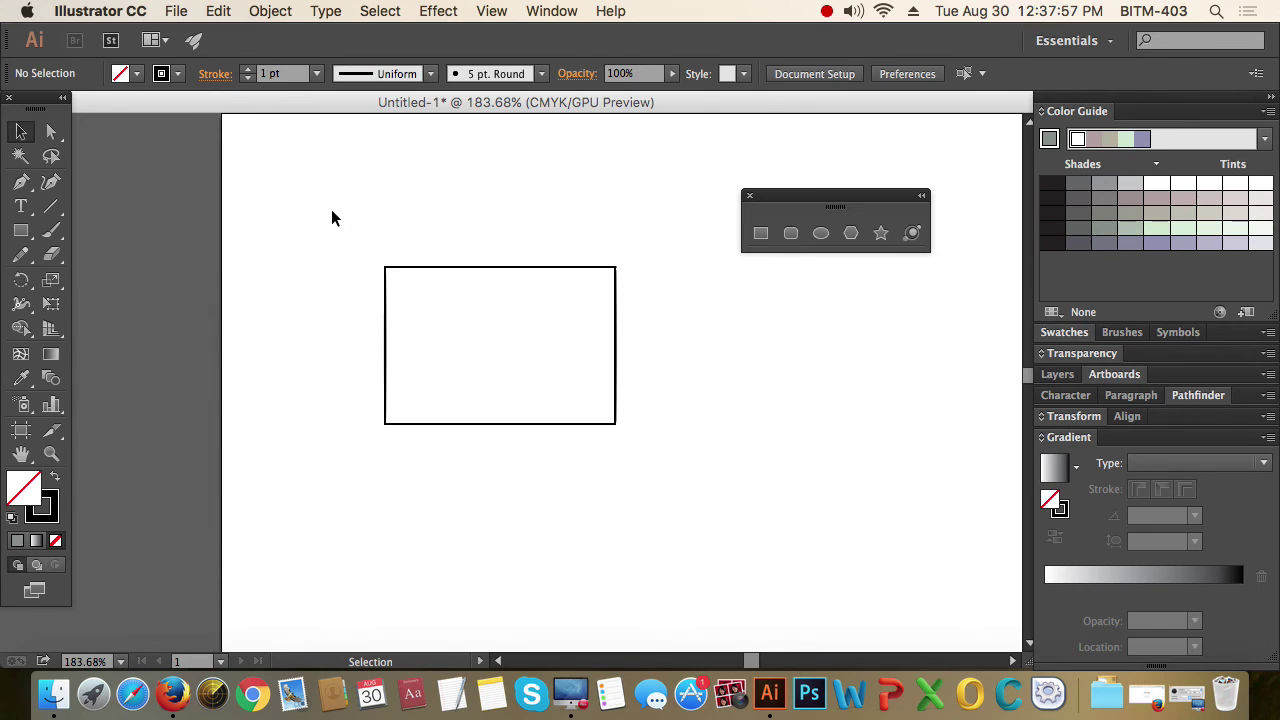
pyautogui.moveTo(333, 218); pyautogui.dragTo(636, 428)
pyautogui.click(263, 217)
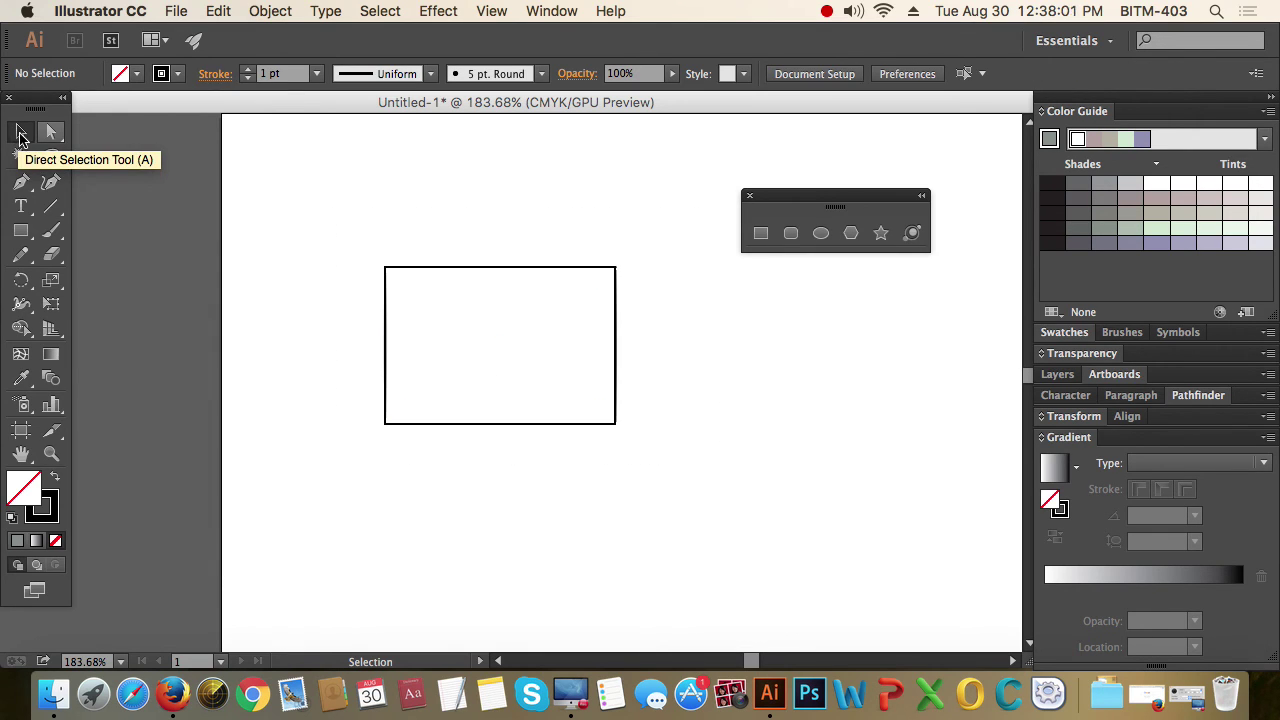
pyautogui.moveTo(523, 389); pyautogui.dragTo(523, 390)
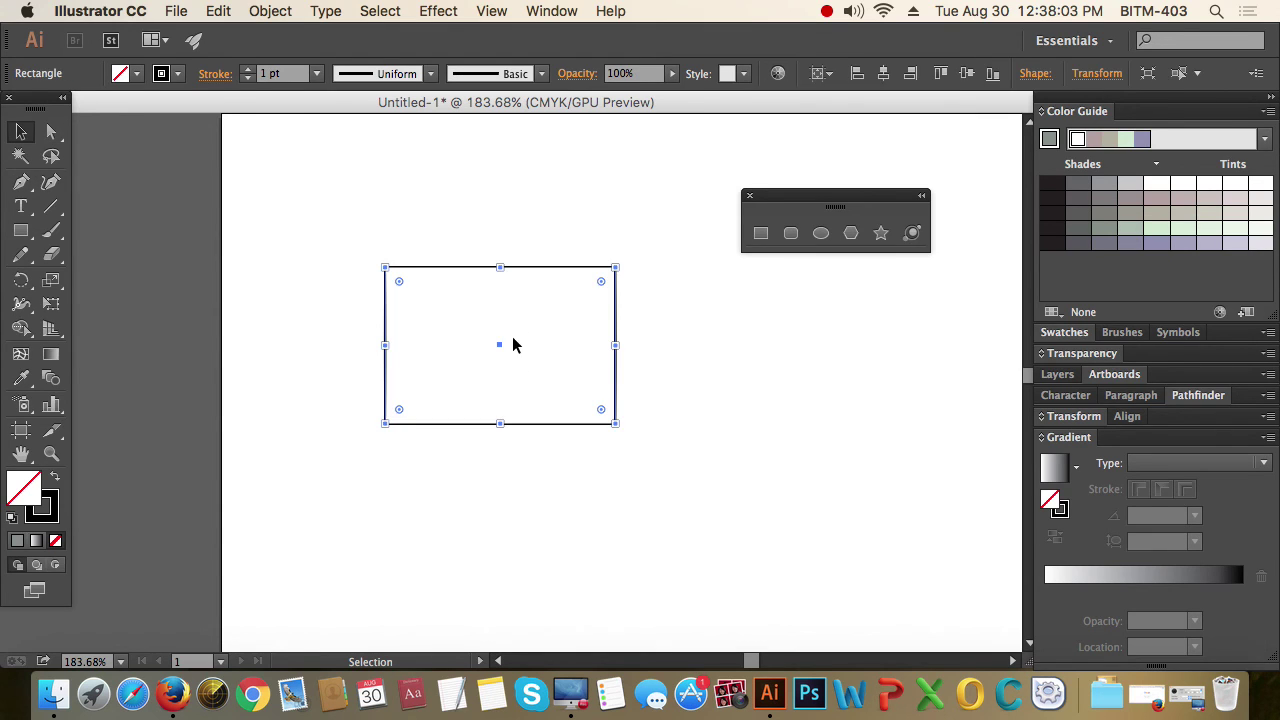
pyautogui.moveTo(523, 294); pyautogui.dragTo(594, 394)
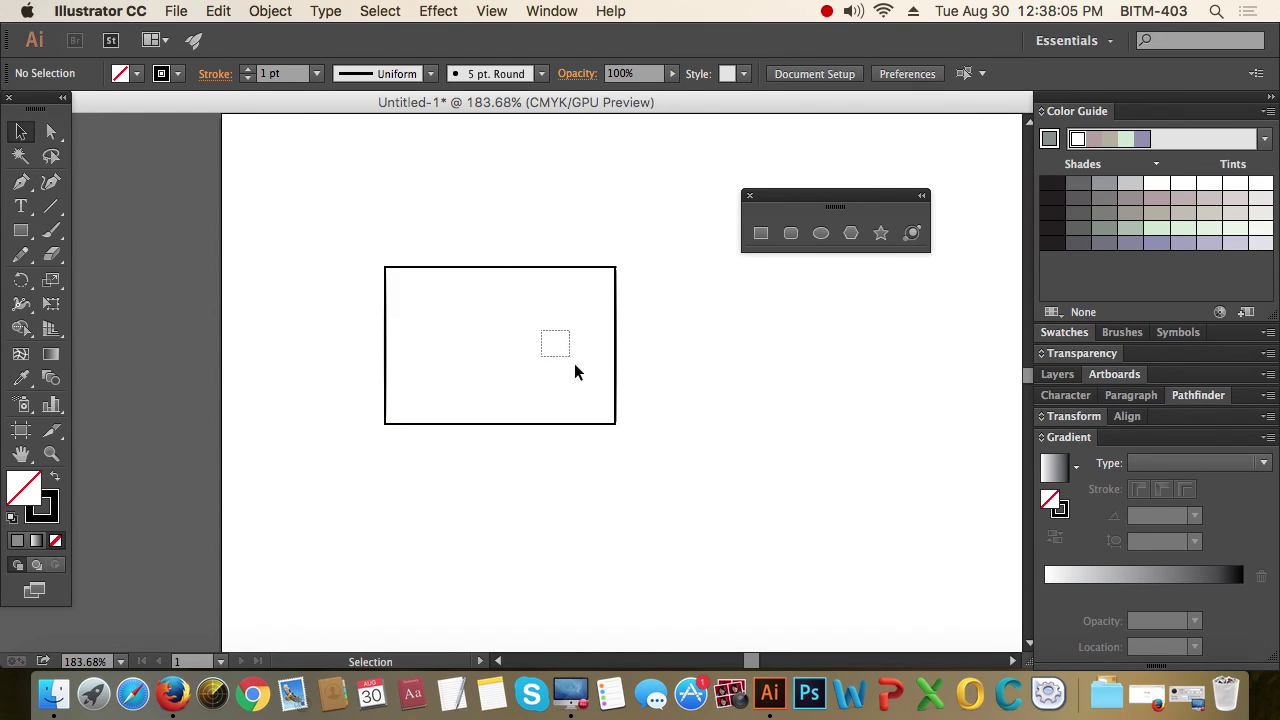
pyautogui.moveTo(478, 331); pyautogui.dragTo(425, 392)
pyautogui.moveTo(424, 345); pyautogui.dragTo(424, 346)
# Step: Fill the rectangle white, drag it up and left, then remove its fill again
pyautogui.click(1183, 185)
pyautogui.moveTo(670, 280); pyautogui.dragTo(541, 335)
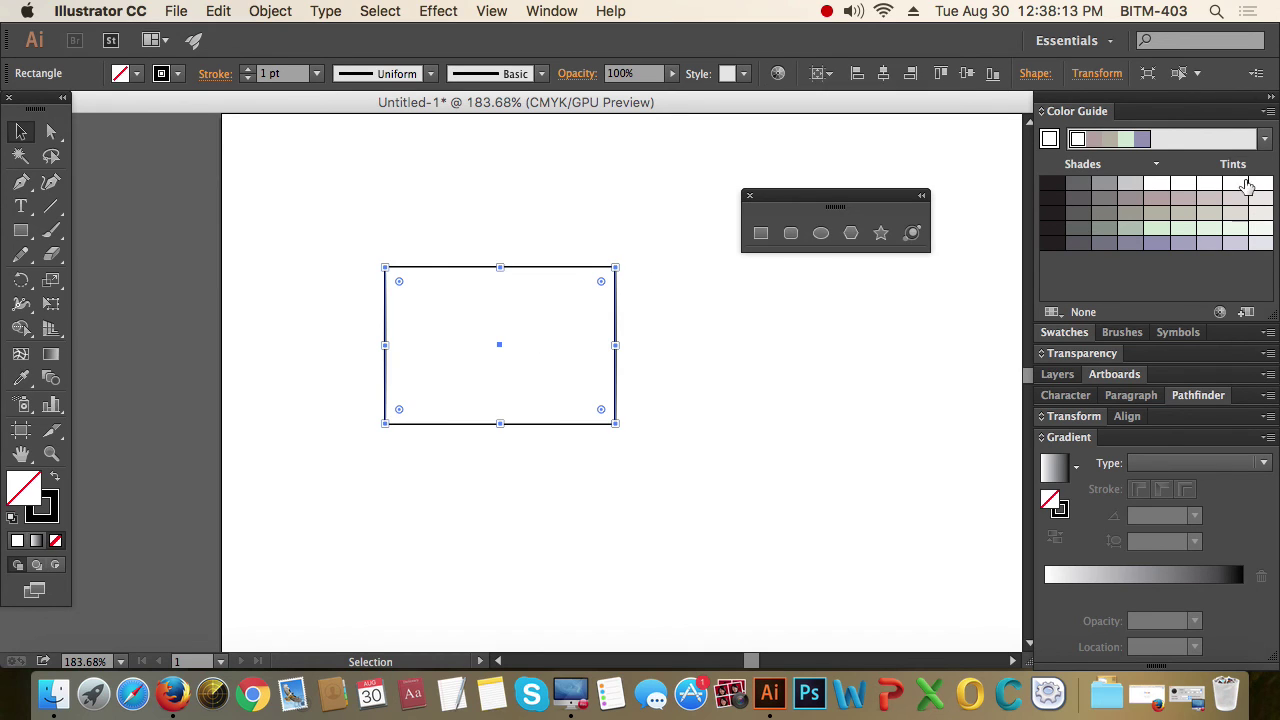
pyautogui.click(1209, 184)
pyautogui.click(697, 433)
pyautogui.click(574, 360)
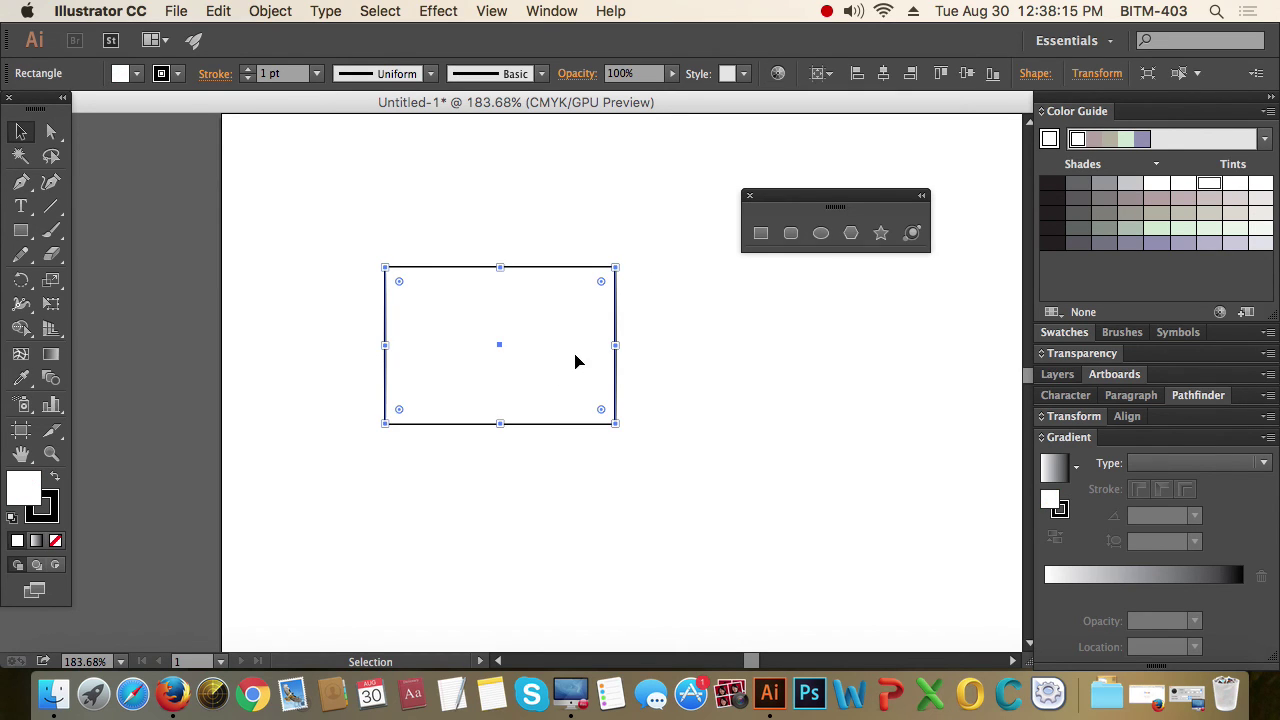
pyautogui.moveTo(540, 352)
pyautogui.mouseDown()
pyautogui.moveTo(602, 430)
pyautogui.moveTo(614, 329)
pyautogui.moveTo(512, 329)
pyautogui.mouseUp()
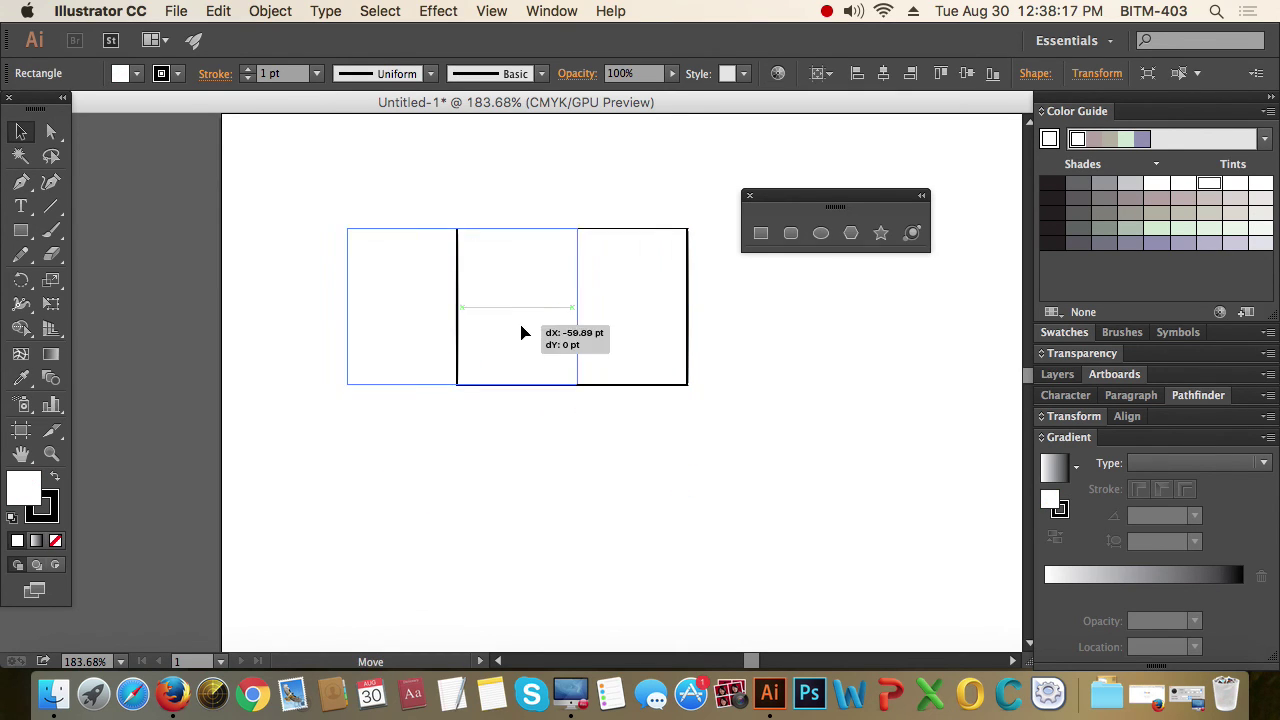
pyautogui.click(55, 540)
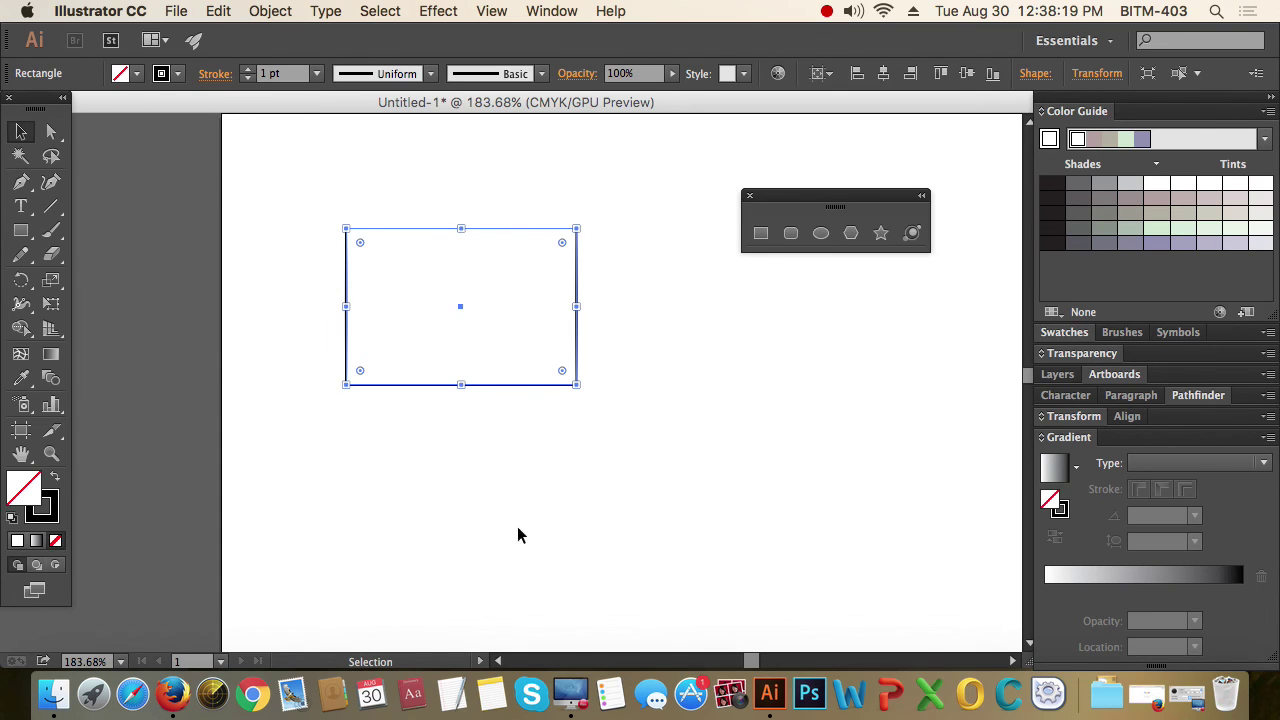
pyautogui.click(517, 528)
pyautogui.click(522, 331)
pyautogui.click(550, 352)
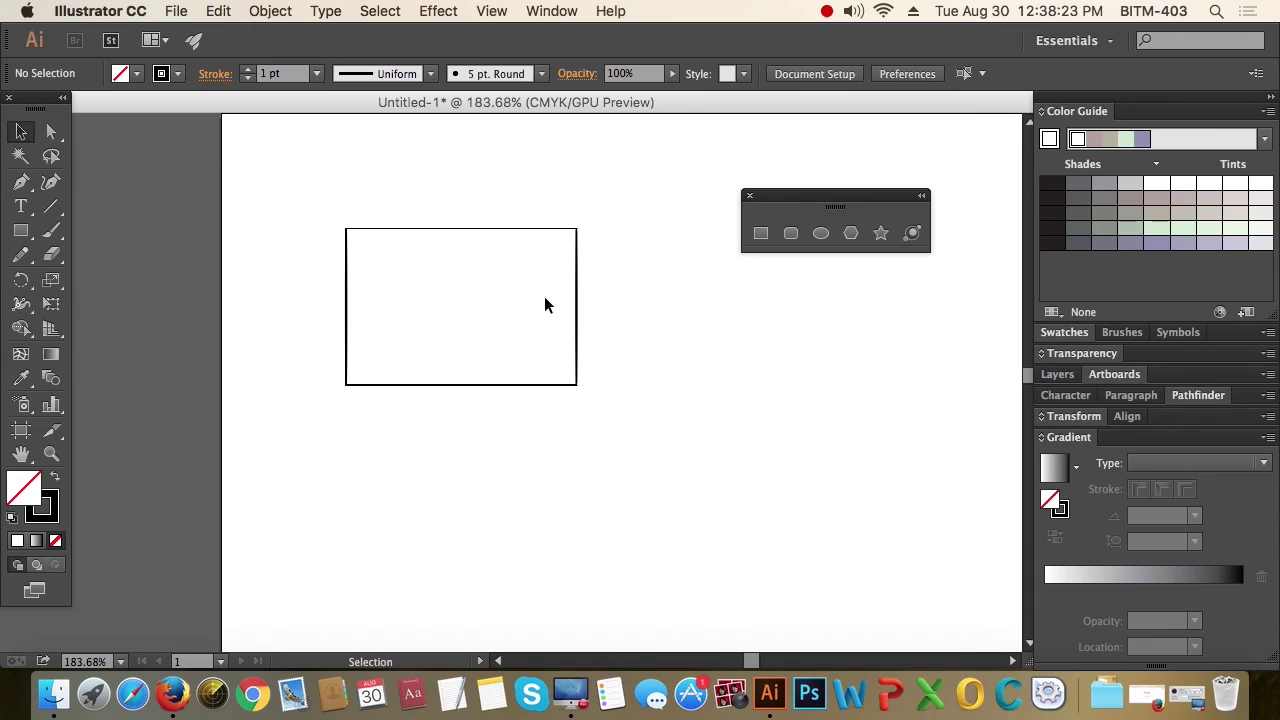
# Step: Select the rectangle and enlarge it taller and wider from its top-right corner
pyautogui.moveTo(511, 285); pyautogui.dragTo(586, 314)
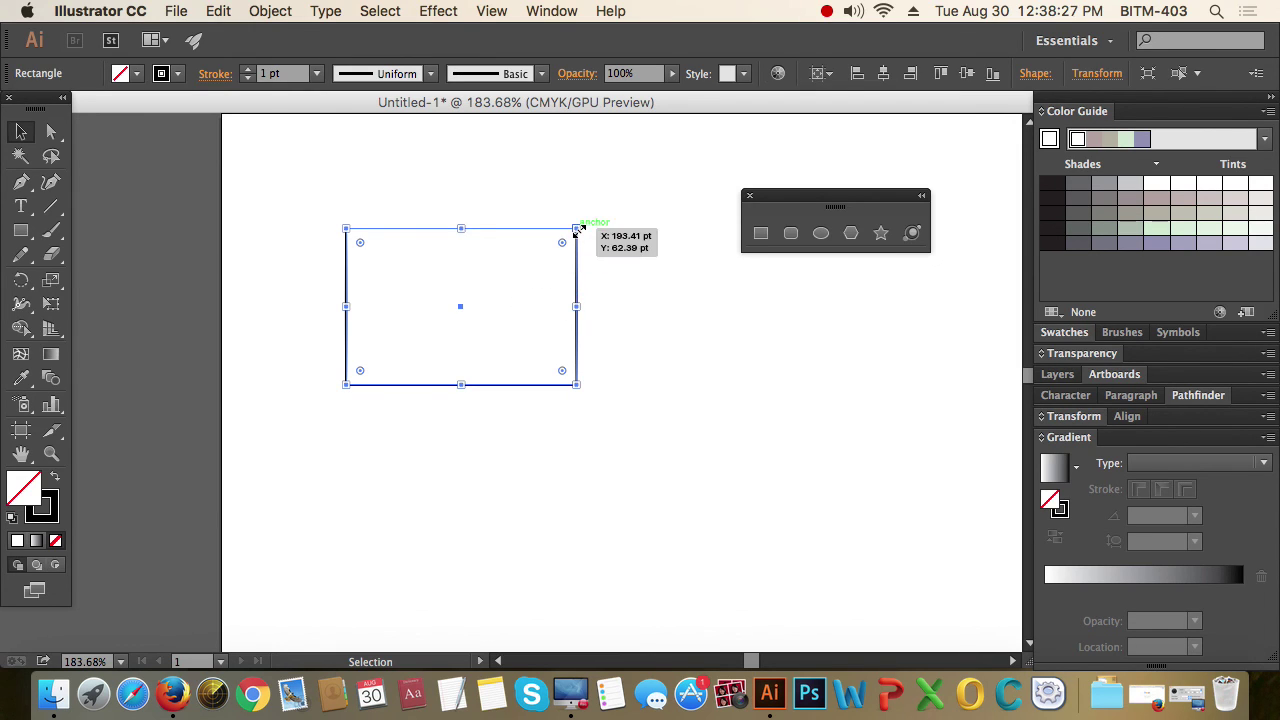
pyautogui.moveTo(577, 230); pyautogui.dragTo(569, 239)
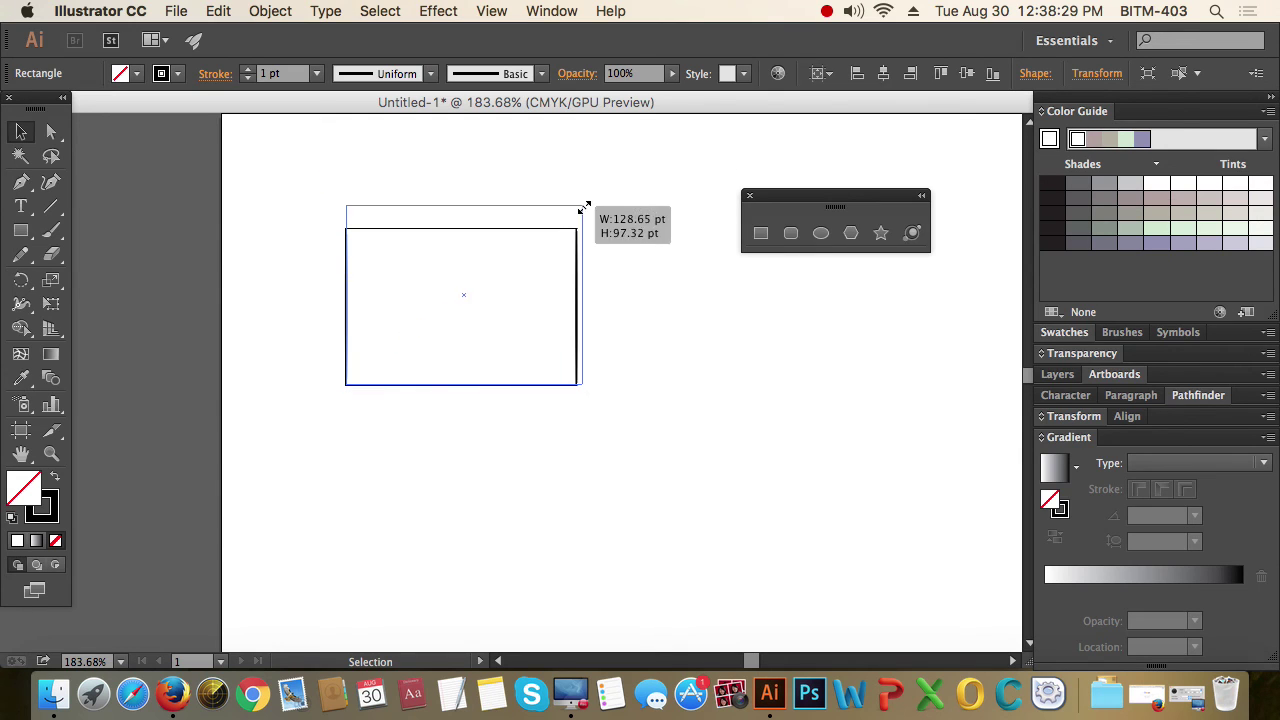
pyautogui.moveTo(569, 239); pyautogui.dragTo(580, 208)
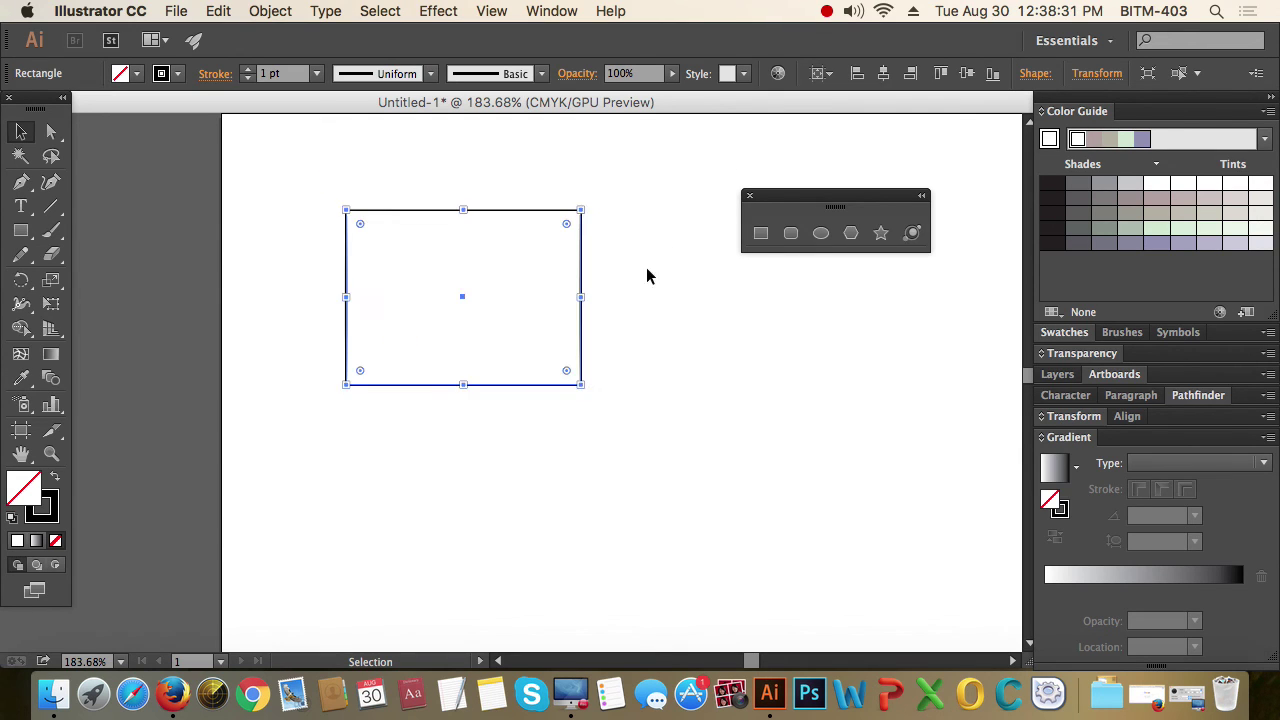
pyautogui.click(592, 237)
pyautogui.click(581, 213)
pyautogui.click(633, 265)
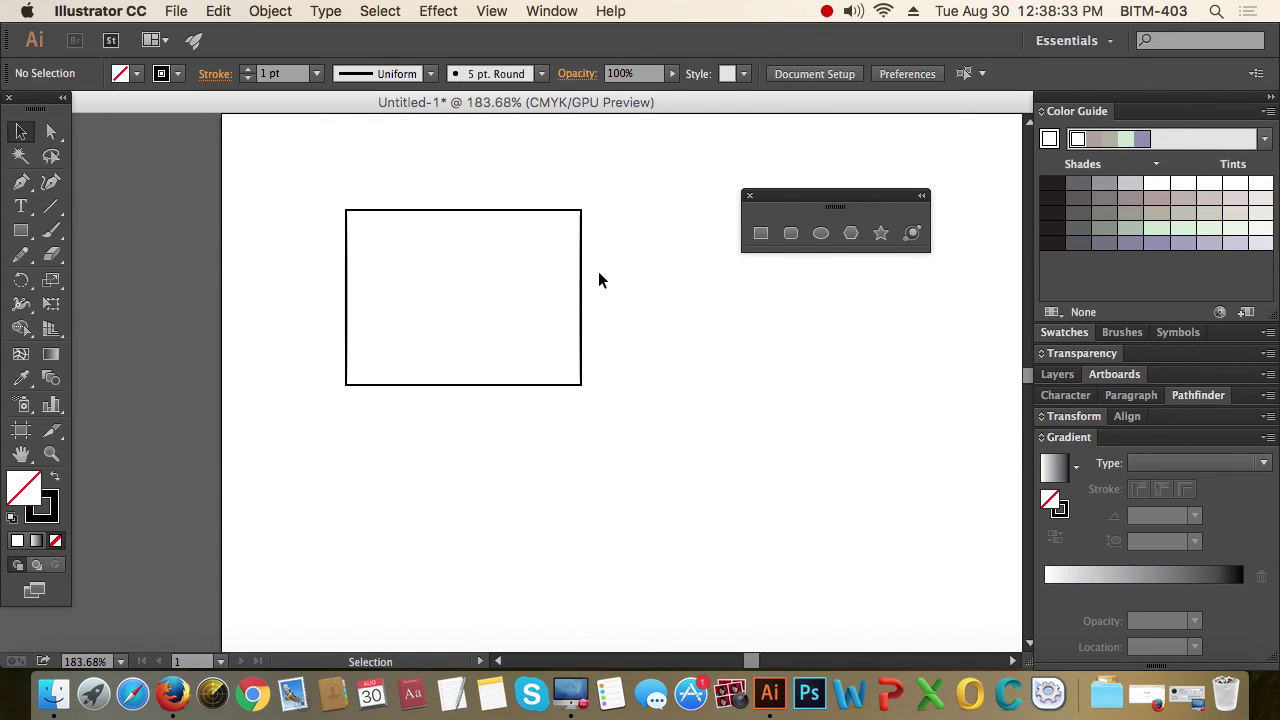
pyautogui.click(579, 263)
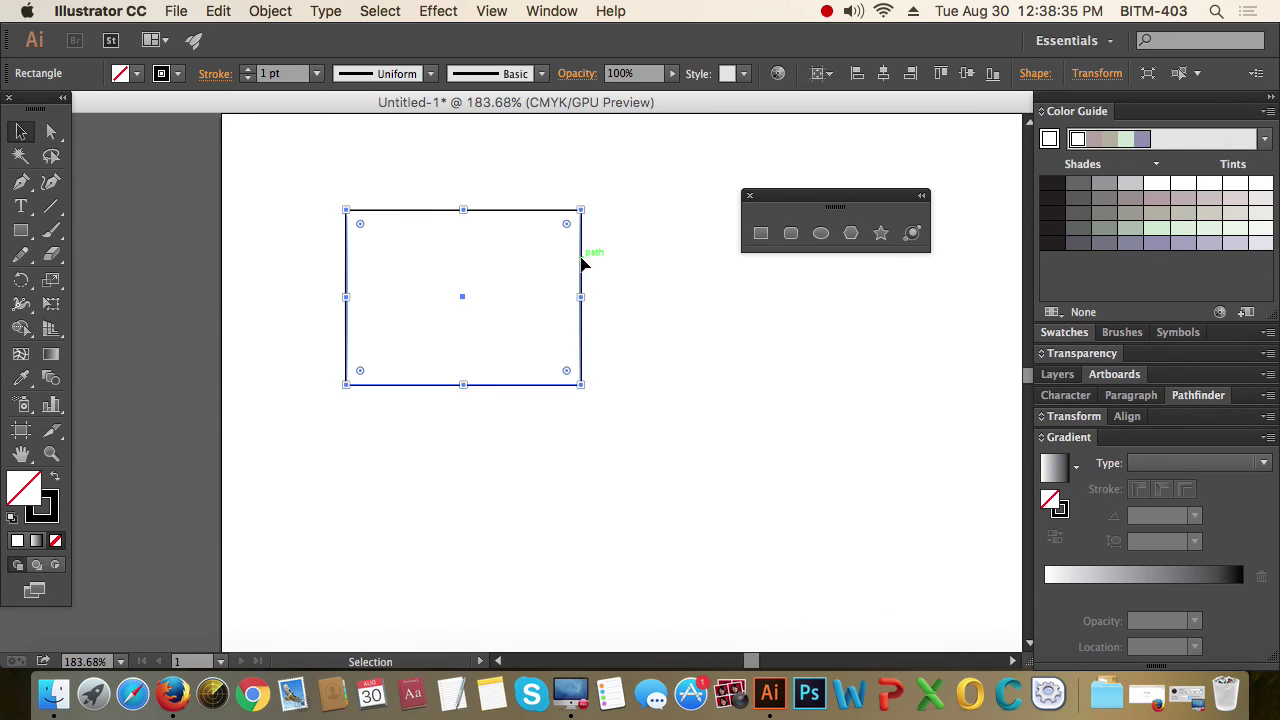
pyautogui.click(698, 303)
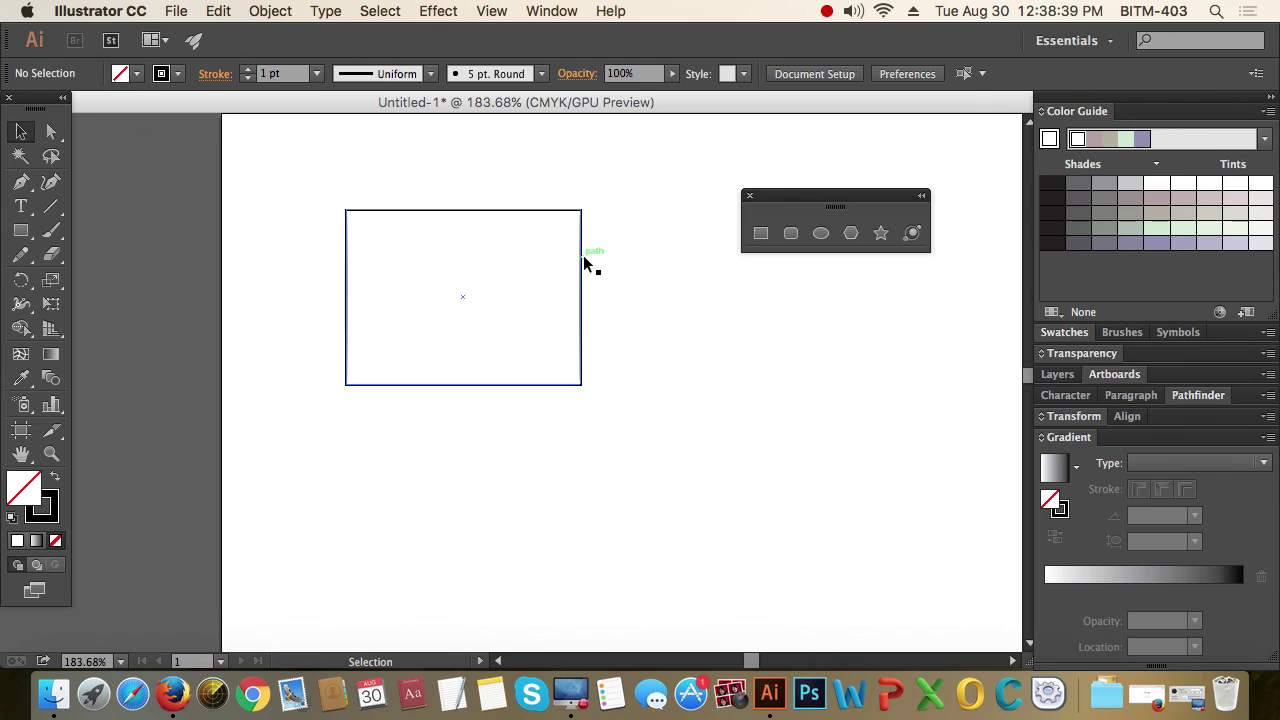
pyautogui.click(584, 258)
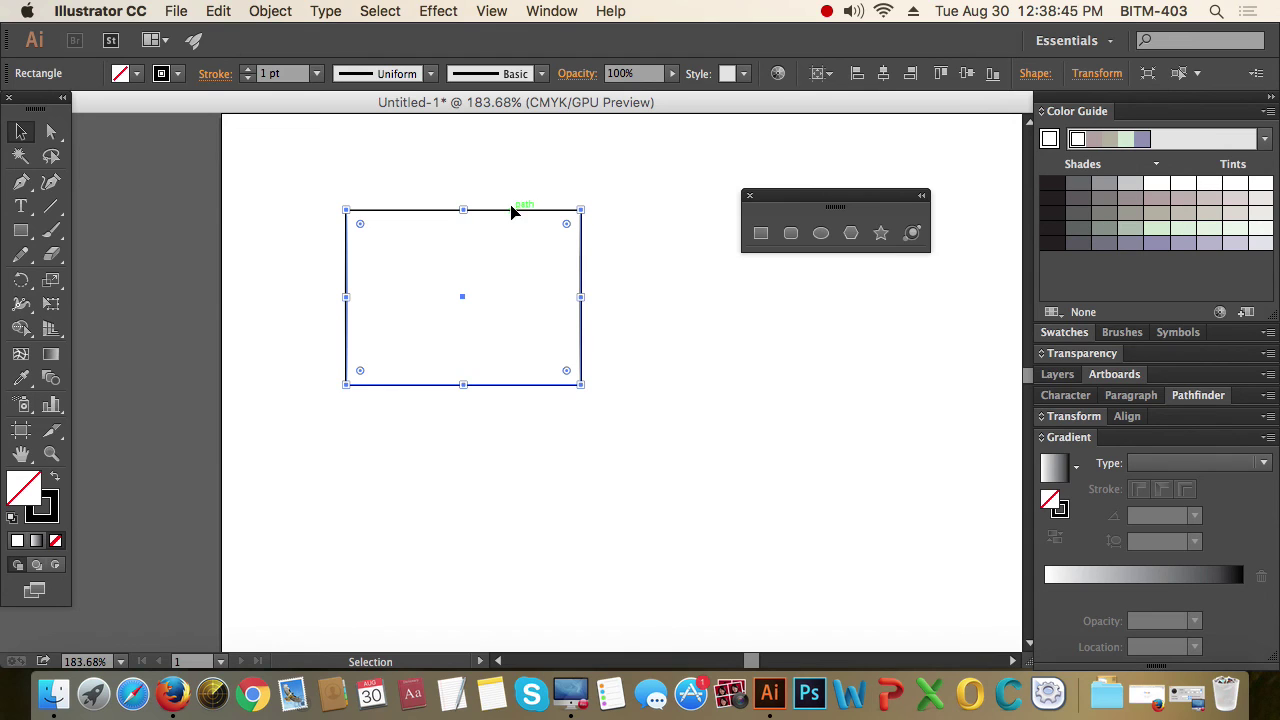
# Step: Reposition the rectangle and drag at its top-right corner to resize and tilt it
pyautogui.moveTo(514, 211)
pyautogui.mouseDown()
pyautogui.moveTo(622, 290)
pyautogui.moveTo(506, 211)
pyautogui.mouseUp()
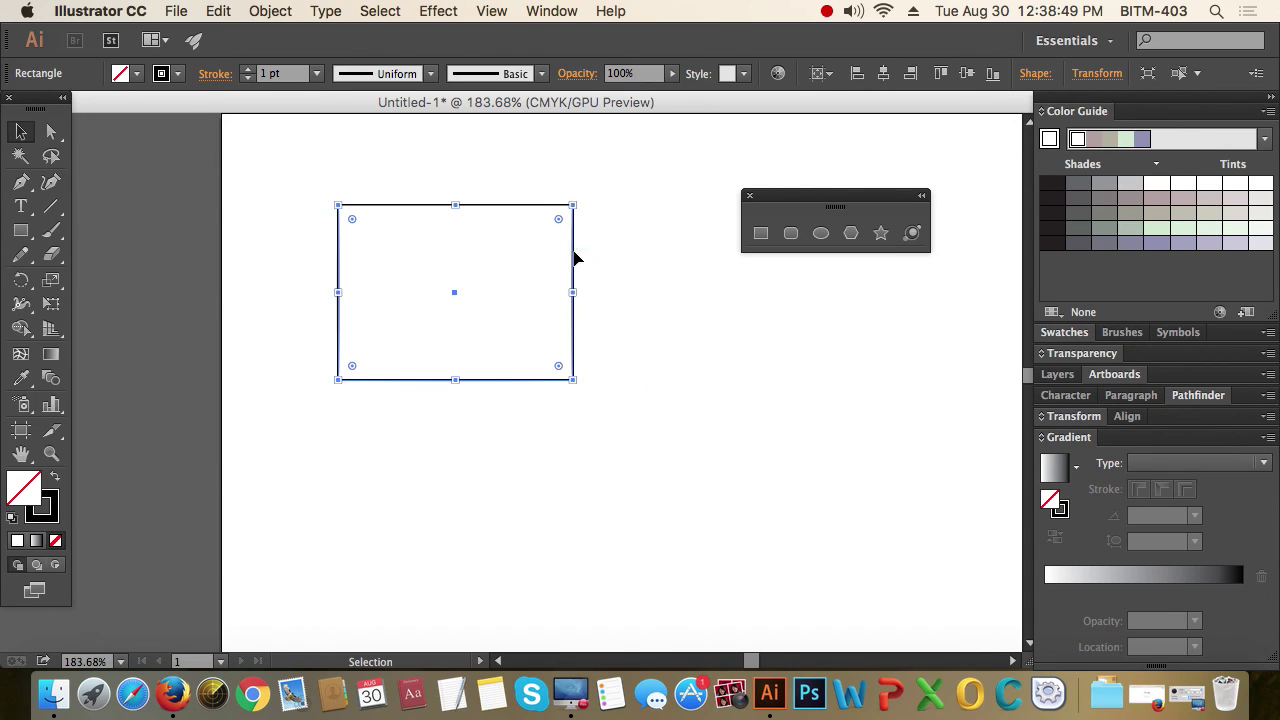
pyautogui.moveTo(575, 255)
pyautogui.mouseDown()
pyautogui.moveTo(600, 258)
pyautogui.moveTo(572, 288)
pyautogui.mouseUp()
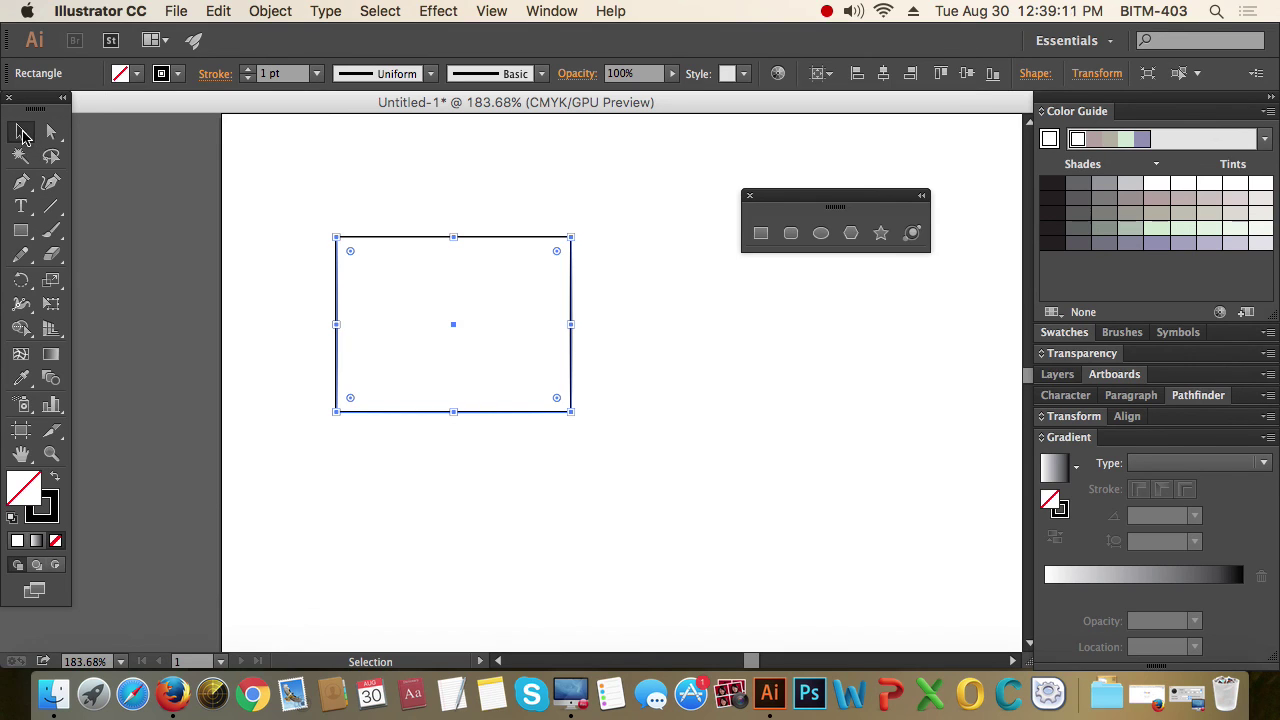
pyautogui.moveTo(571, 237)
pyautogui.mouseDown()
pyautogui.moveTo(477, 283)
pyautogui.moveTo(580, 220)
pyautogui.moveTo(463, 261)
pyautogui.moveTo(571, 256)
pyautogui.moveTo(594, 294)
pyautogui.moveTo(600, 255)
pyautogui.moveTo(557, 226)
pyautogui.moveTo(566, 287)
pyautogui.moveTo(394, 330)
pyautogui.moveTo(540, 328)
pyautogui.moveTo(591, 309)
pyautogui.mouseUp()
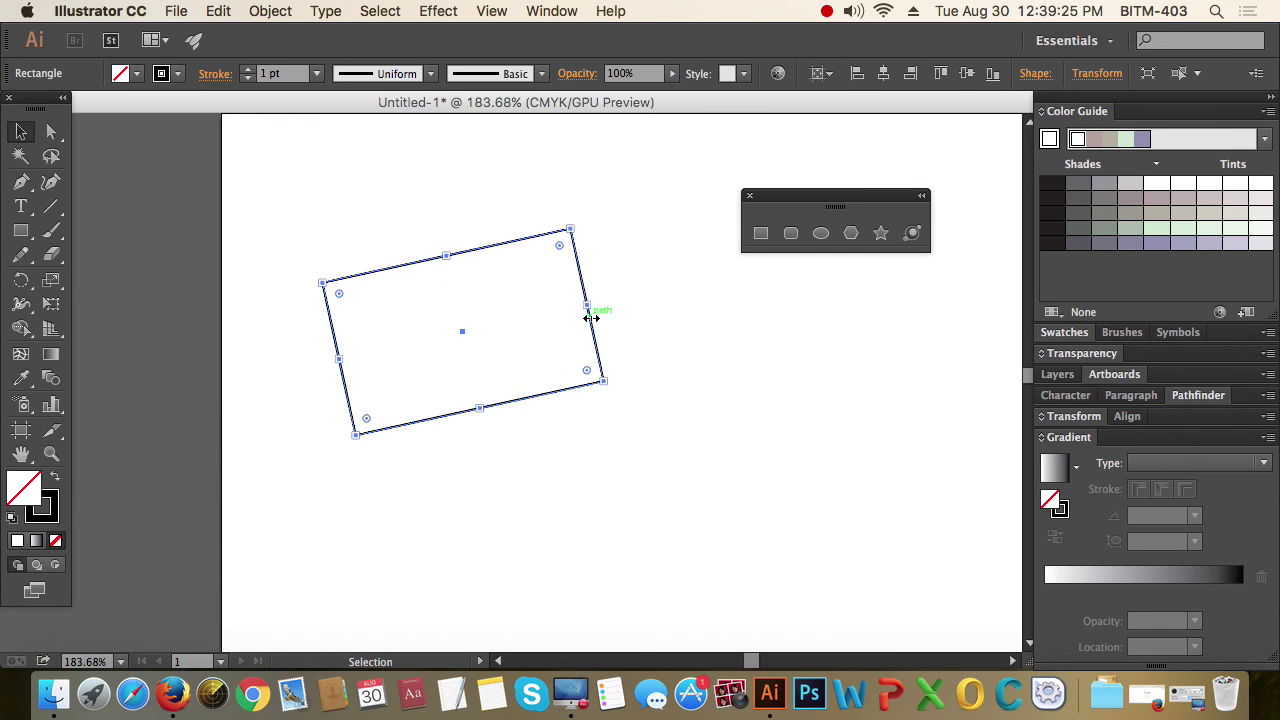
# Step: Delete the tilted rectangle and draw a new rectangle on the artboard
pyautogui.press('Delete')
pyautogui.click(22, 231)
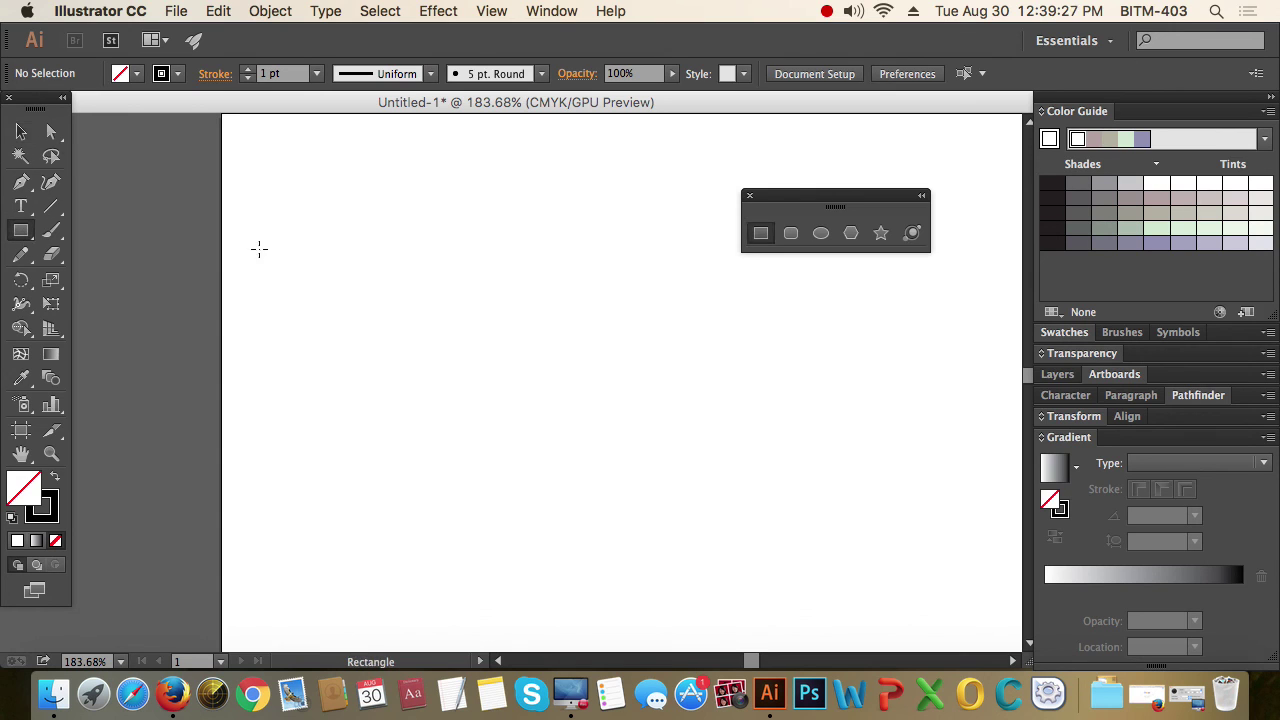
pyautogui.moveTo(403, 260)
pyautogui.mouseDown()
pyautogui.moveTo(659, 403)
pyautogui.moveTo(557, 403)
pyautogui.moveTo(686, 440)
pyautogui.mouseUp()
# Step: Resize the new rectangle with its bounding-box handles into a slightly taller-than-wide shape
pyautogui.click(22, 132)
pyautogui.moveTo(686, 349); pyautogui.dragTo(534, 349)
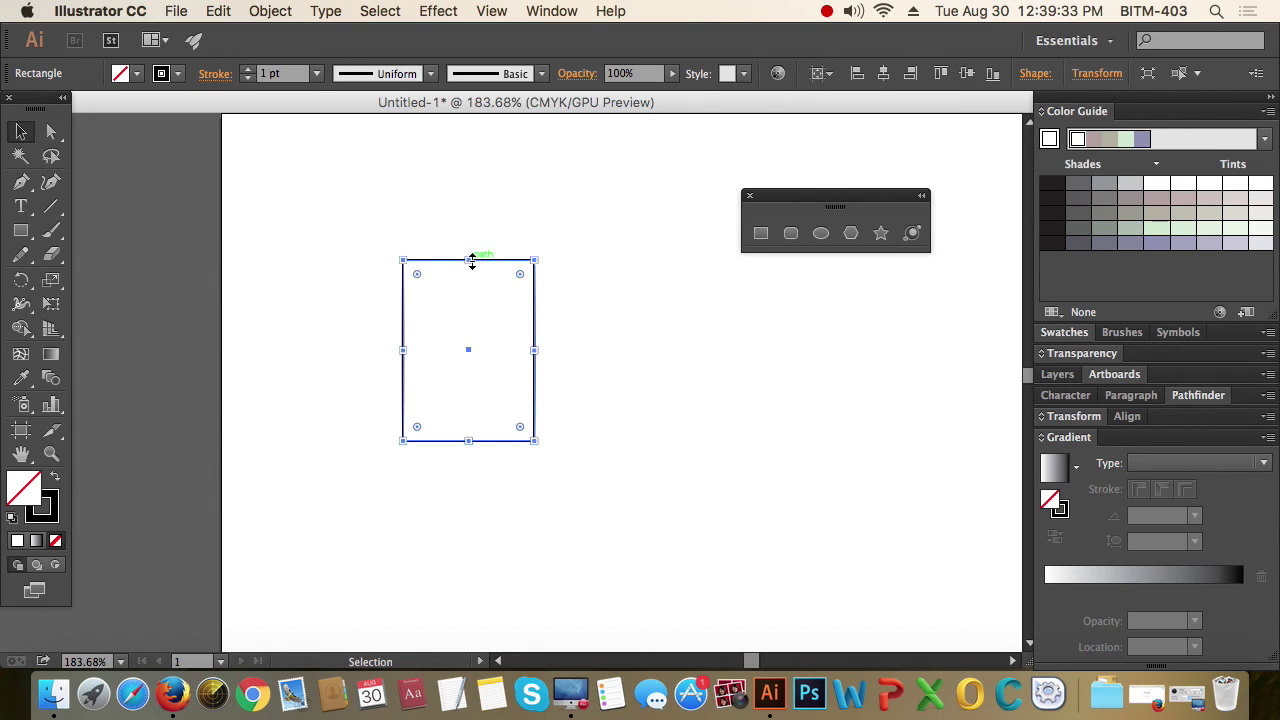
pyautogui.moveTo(468, 260)
pyautogui.mouseDown()
pyautogui.moveTo(468, 358)
pyautogui.moveTo(488, 212)
pyautogui.mouseUp()
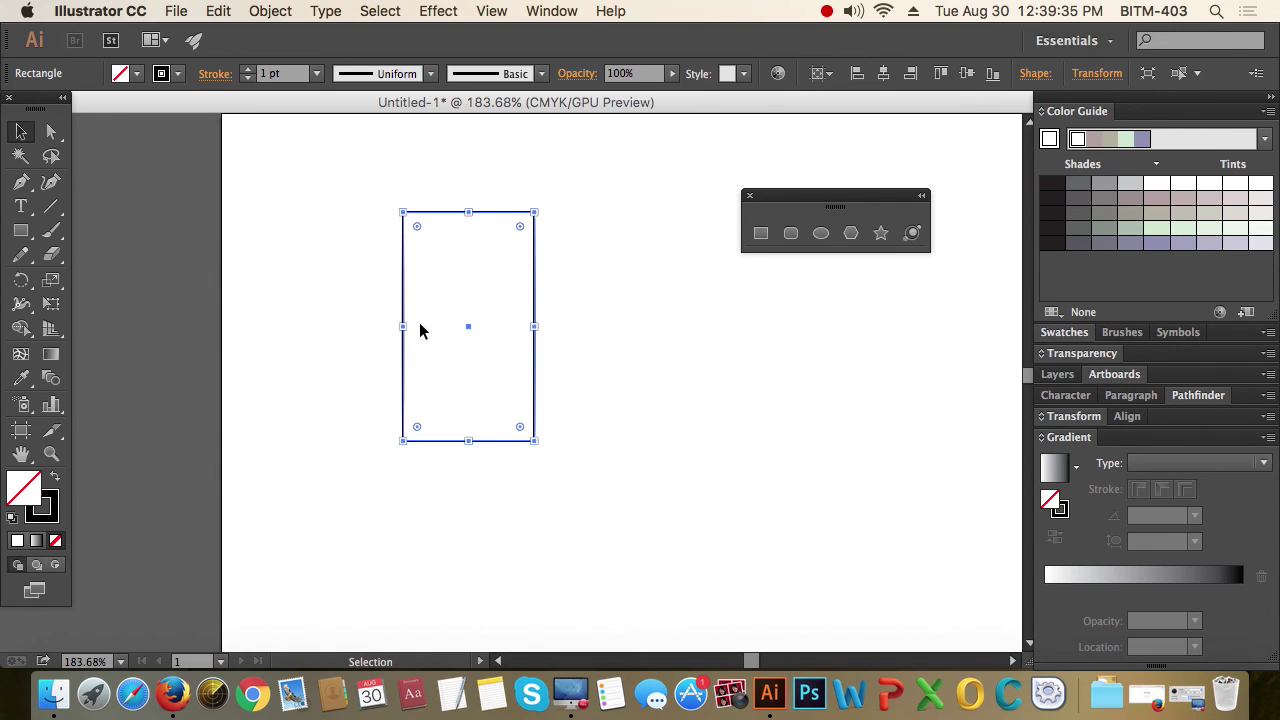
pyautogui.moveTo(403, 329); pyautogui.dragTo(333, 330)
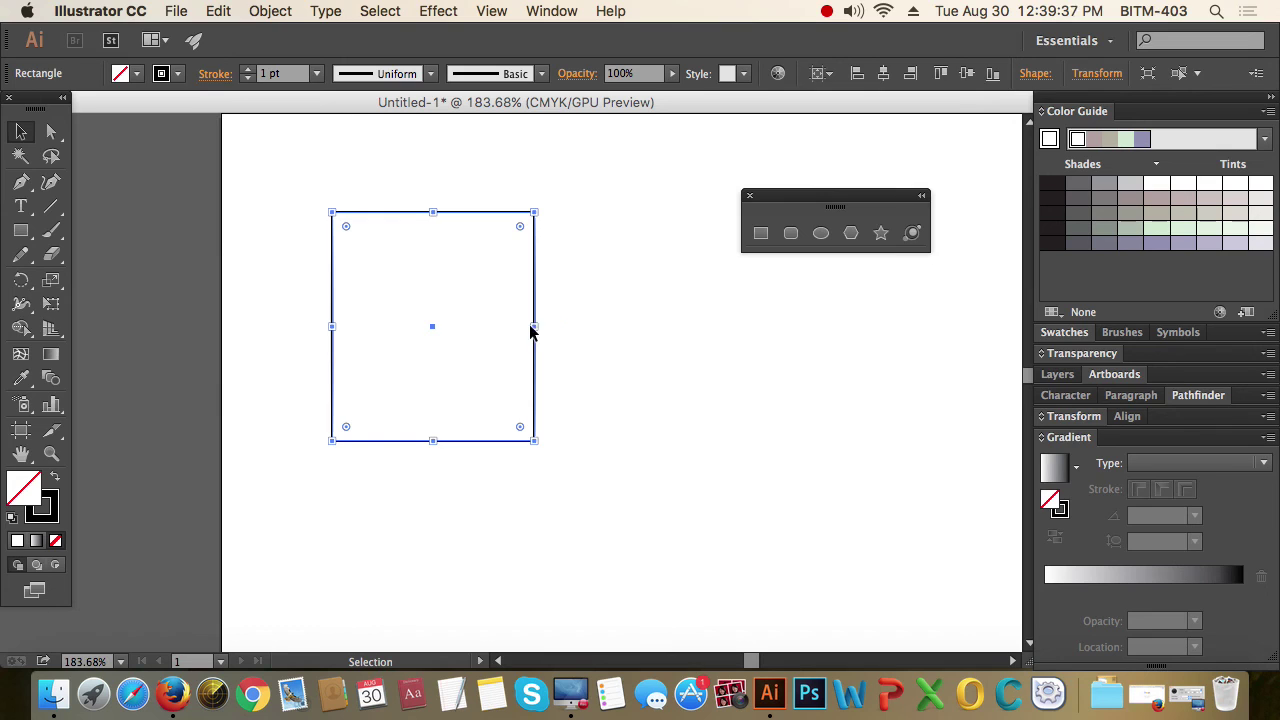
pyautogui.moveTo(534, 326); pyautogui.dragTo(726, 326)
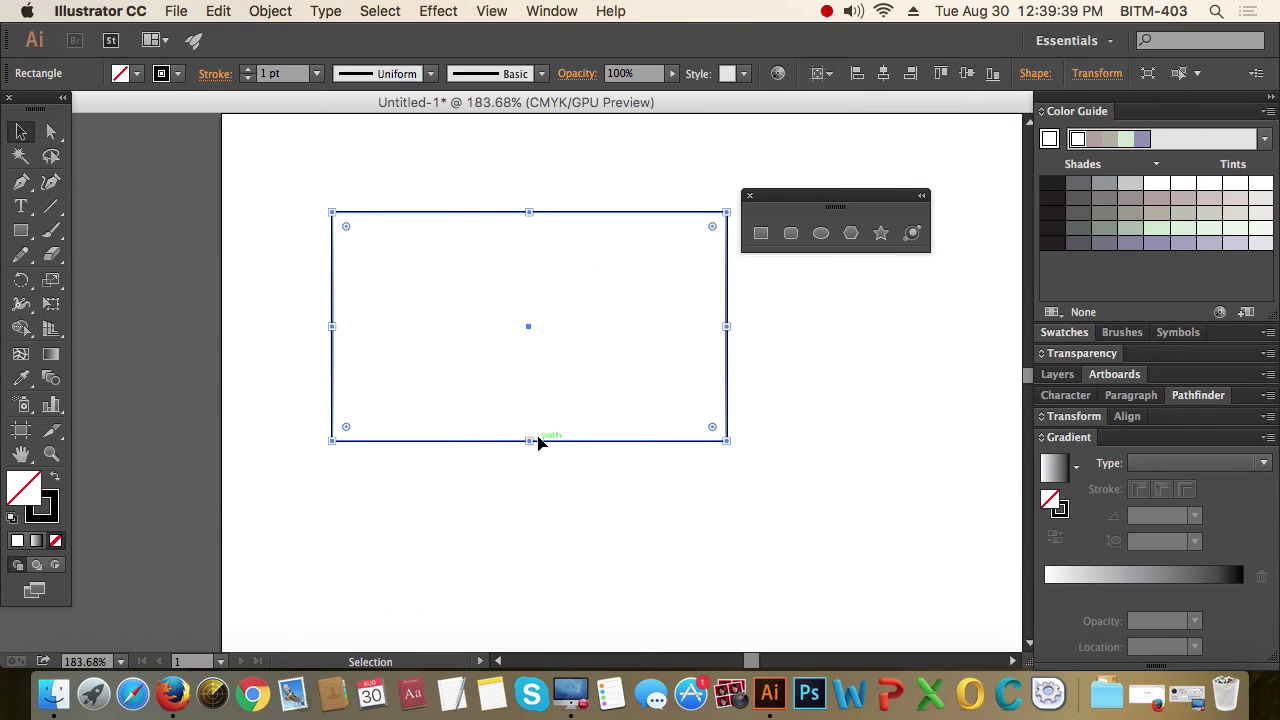
pyautogui.moveTo(529, 441); pyautogui.dragTo(529, 505)
pyautogui.moveTo(727, 505); pyautogui.dragTo(523, 444)
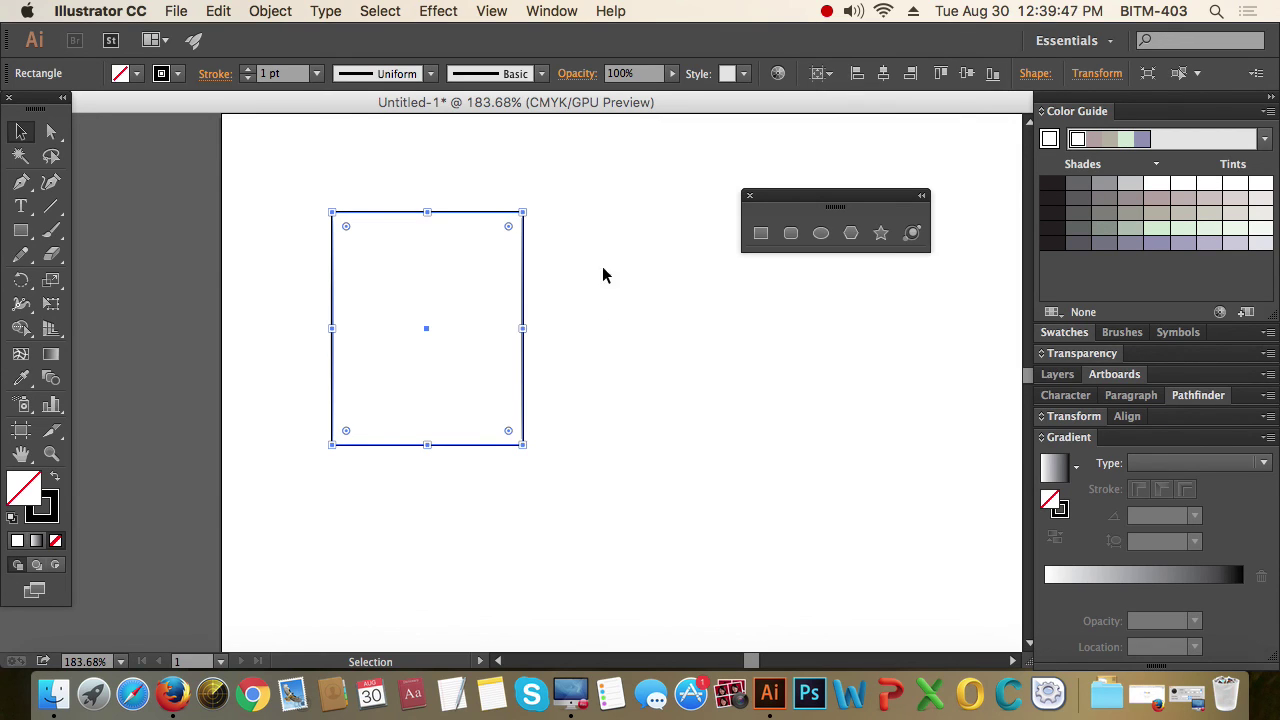
# Step: Select the rectangle's top-right anchor alone and pull it up and outward to distort the shape
pyautogui.click(52, 133)
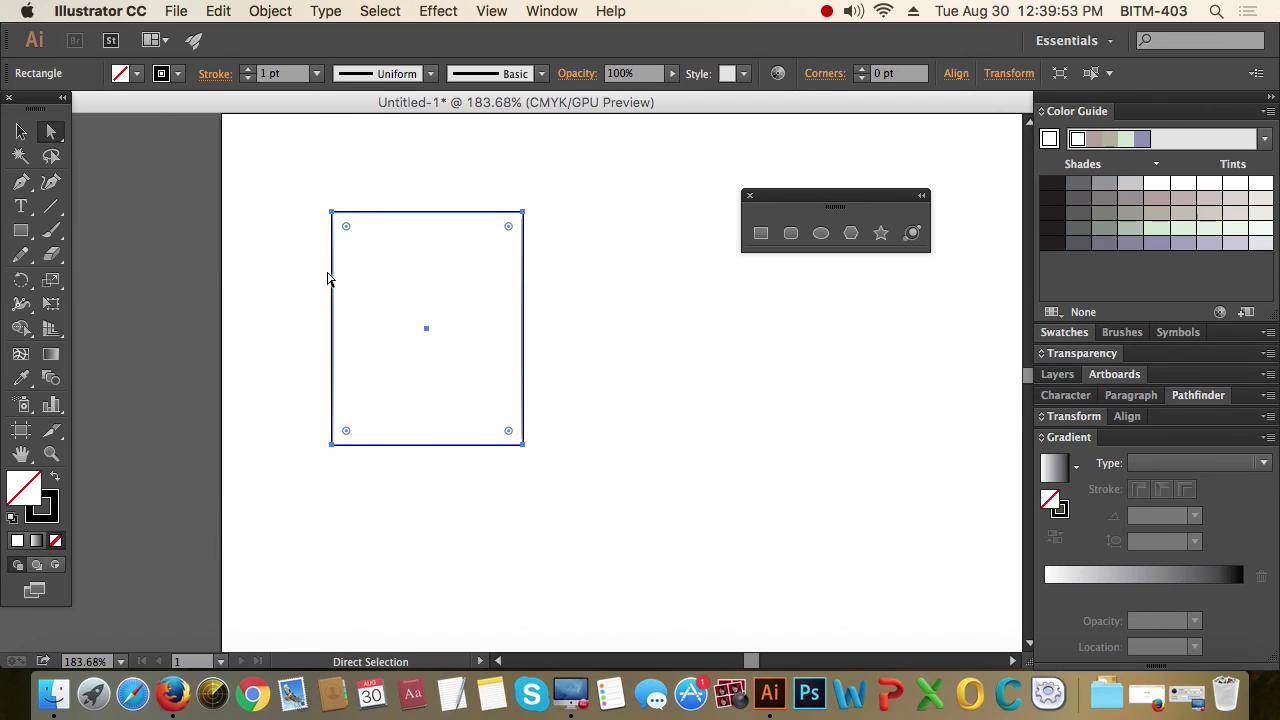
pyautogui.moveTo(328, 278)
pyautogui.mouseDown()
pyautogui.moveTo(230, 284)
pyautogui.moveTo(388, 292)
pyautogui.mouseUp()
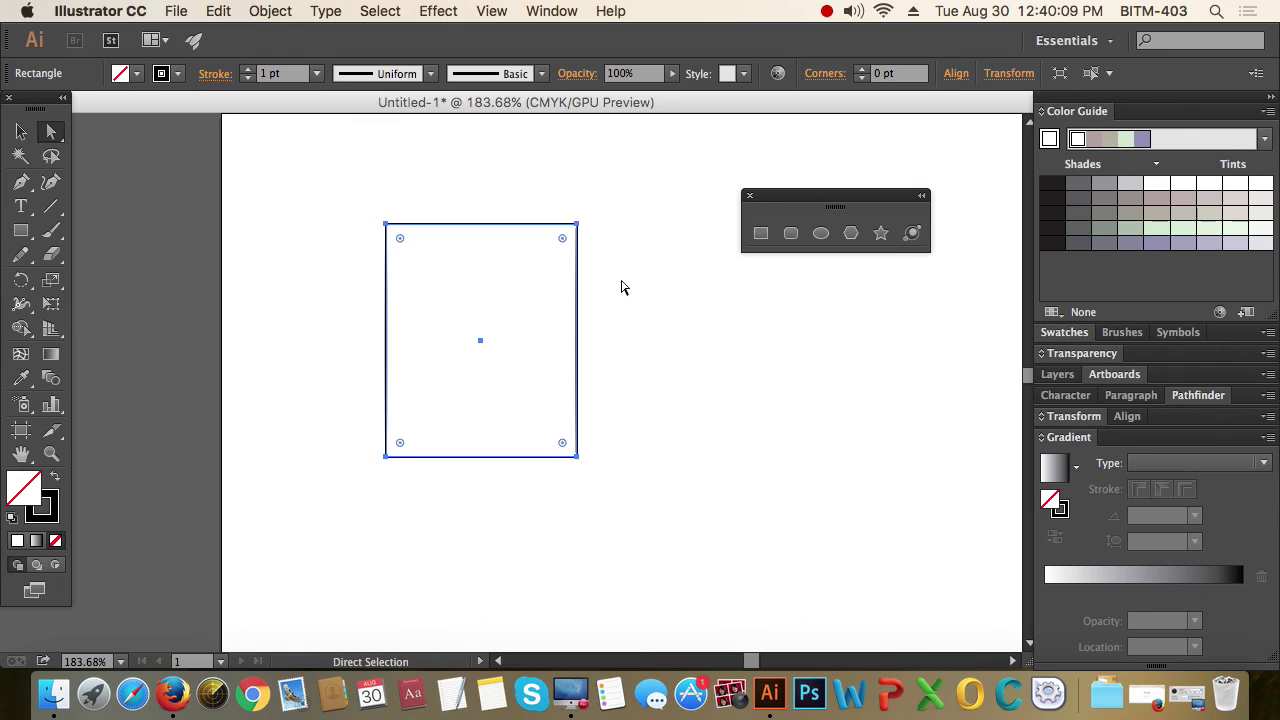
pyautogui.moveTo(628, 177); pyautogui.dragTo(572, 236)
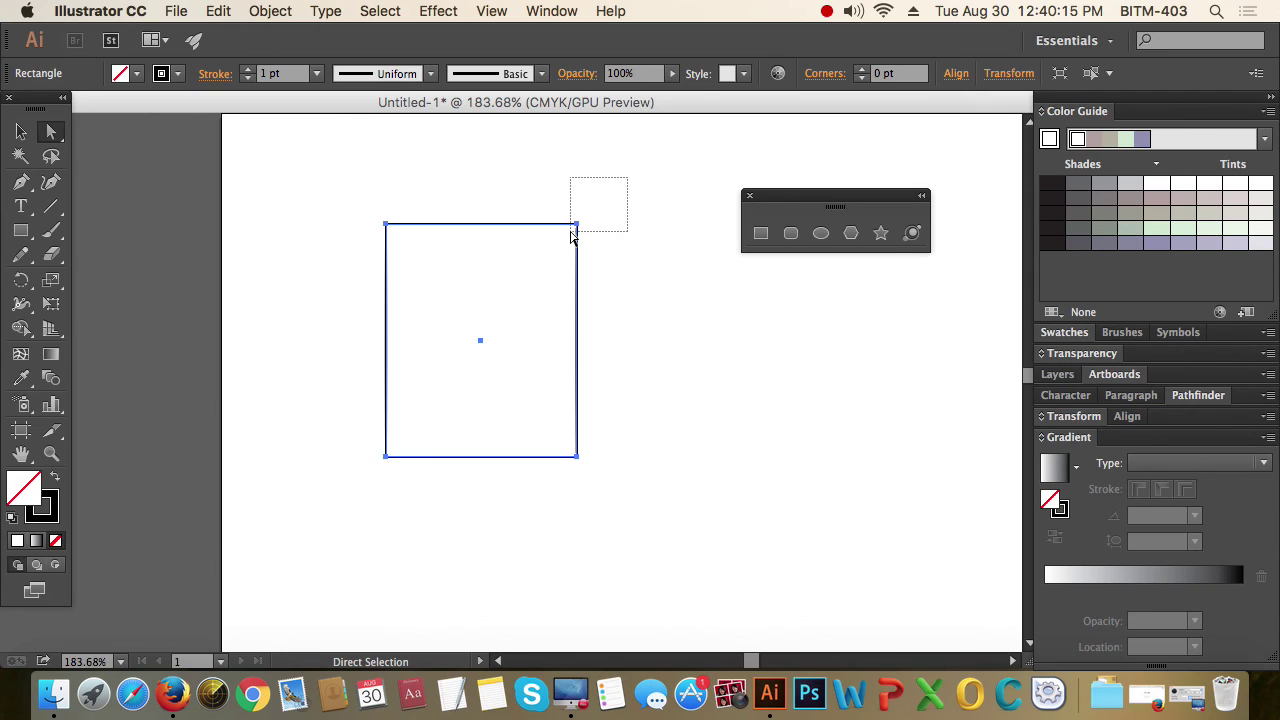
pyautogui.moveTo(572, 236); pyautogui.dragTo(570, 235)
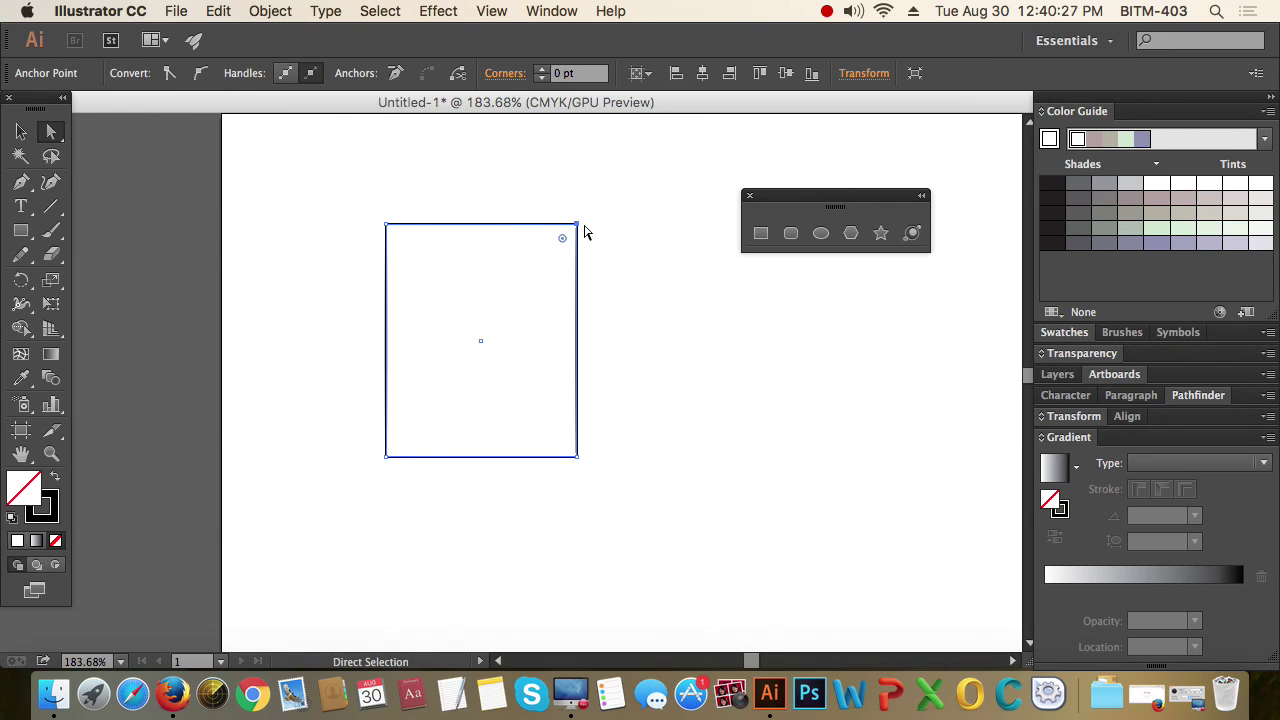
pyautogui.moveTo(577, 224); pyautogui.dragTo(705, 150)
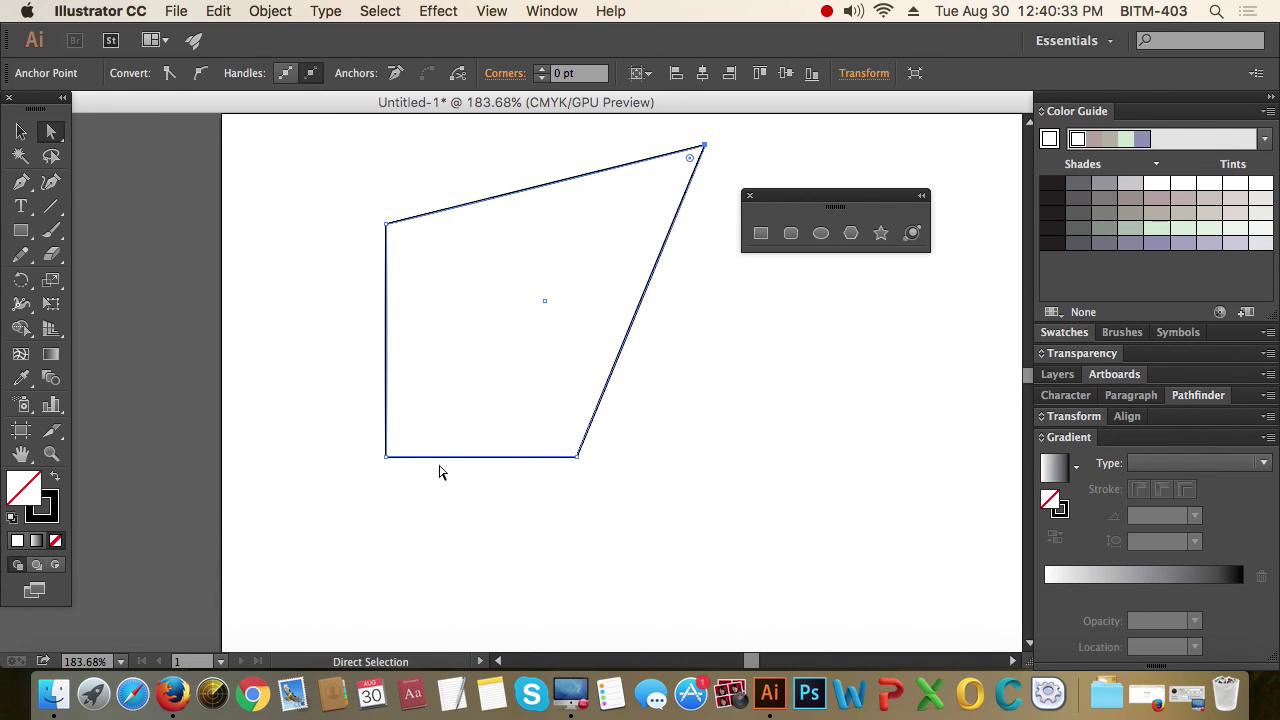
# Step: Select the whole distorted path and undo the distortion, restoring the rectangle
pyautogui.click(418, 410)
pyautogui.press('super+a')
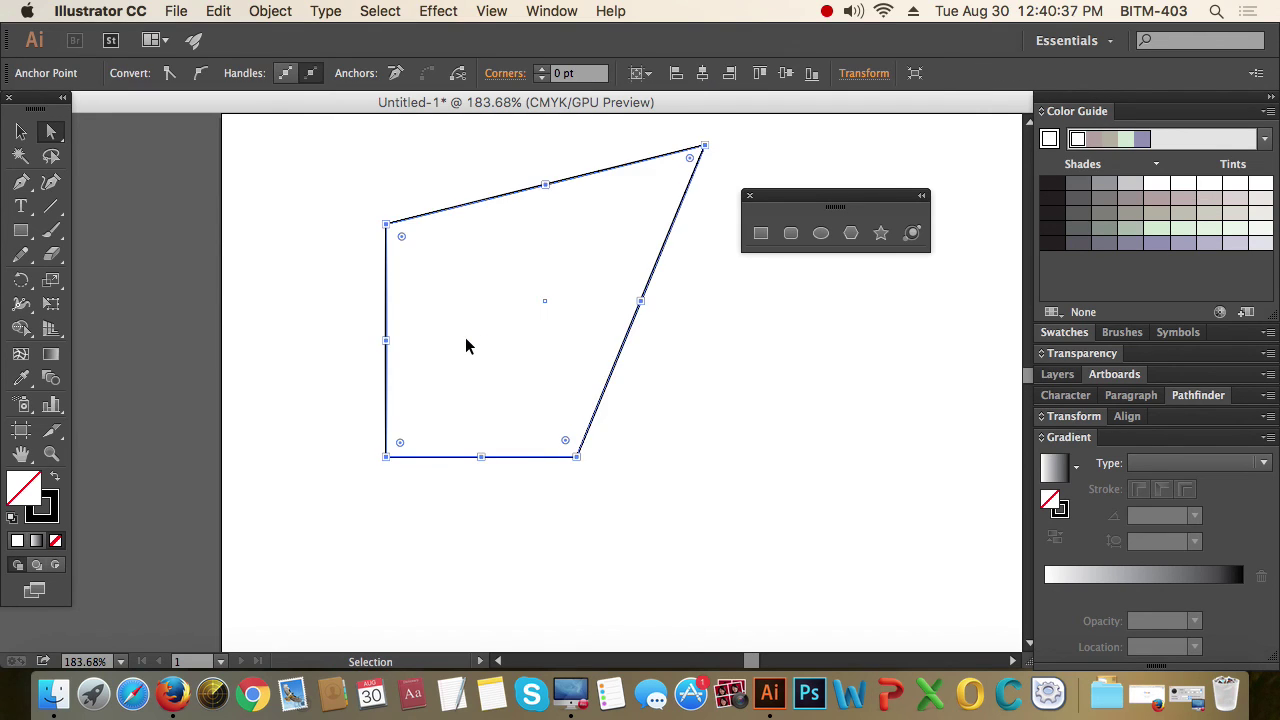
pyautogui.press('super+z')
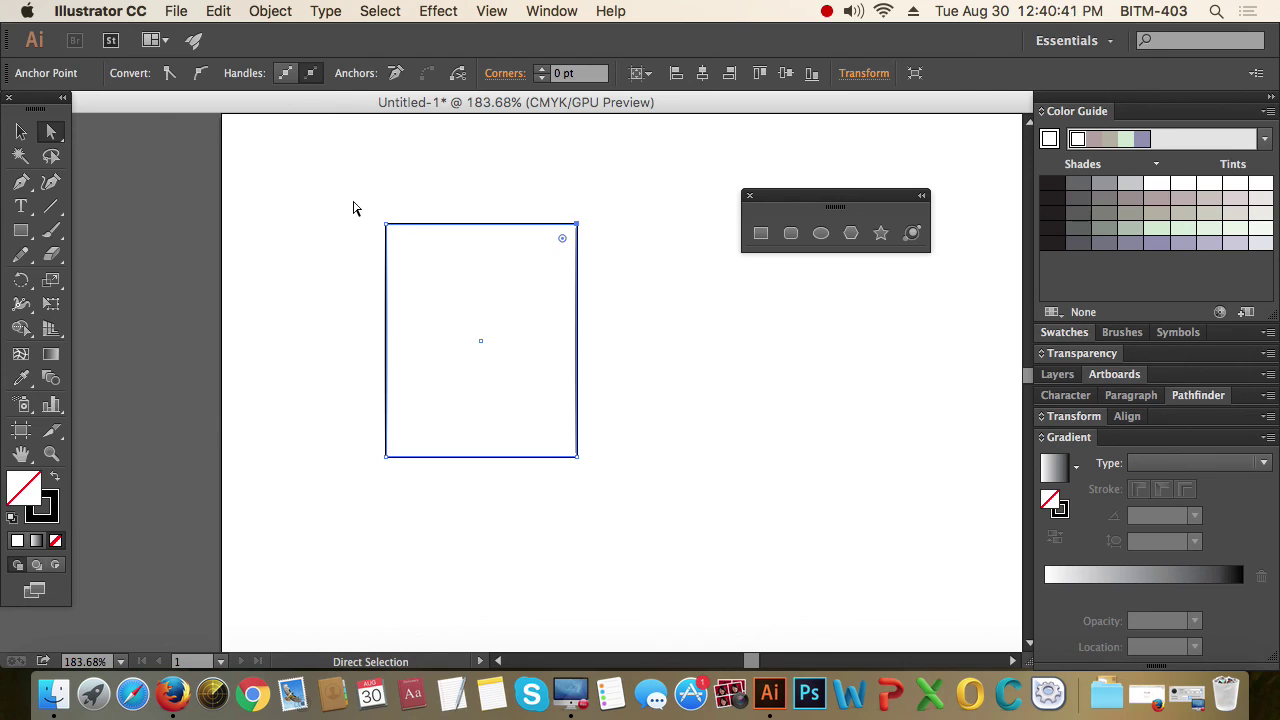
# Step: Select the top-edge anchors and drag the top-right anchor left, slanting the rectangle into a parallelogram
pyautogui.moveTo(354, 202); pyautogui.dragTo(409, 246)
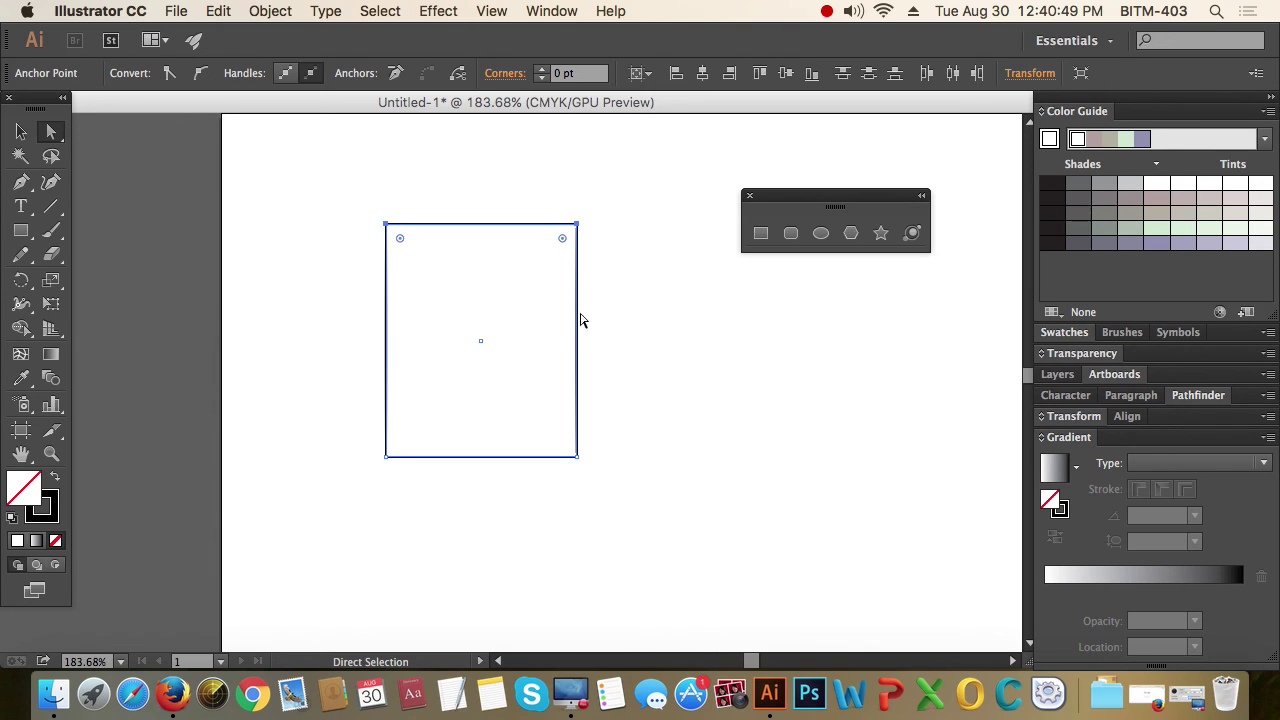
pyautogui.click(578, 225)
pyautogui.moveTo(579, 227)
pyautogui.mouseDown()
pyautogui.moveTo(702, 329)
pyautogui.moveTo(505, 201)
pyautogui.moveTo(737, 275)
pyautogui.moveTo(518, 244)
pyautogui.moveTo(654, 234)
pyautogui.moveTo(551, 236)
pyautogui.mouseUp()
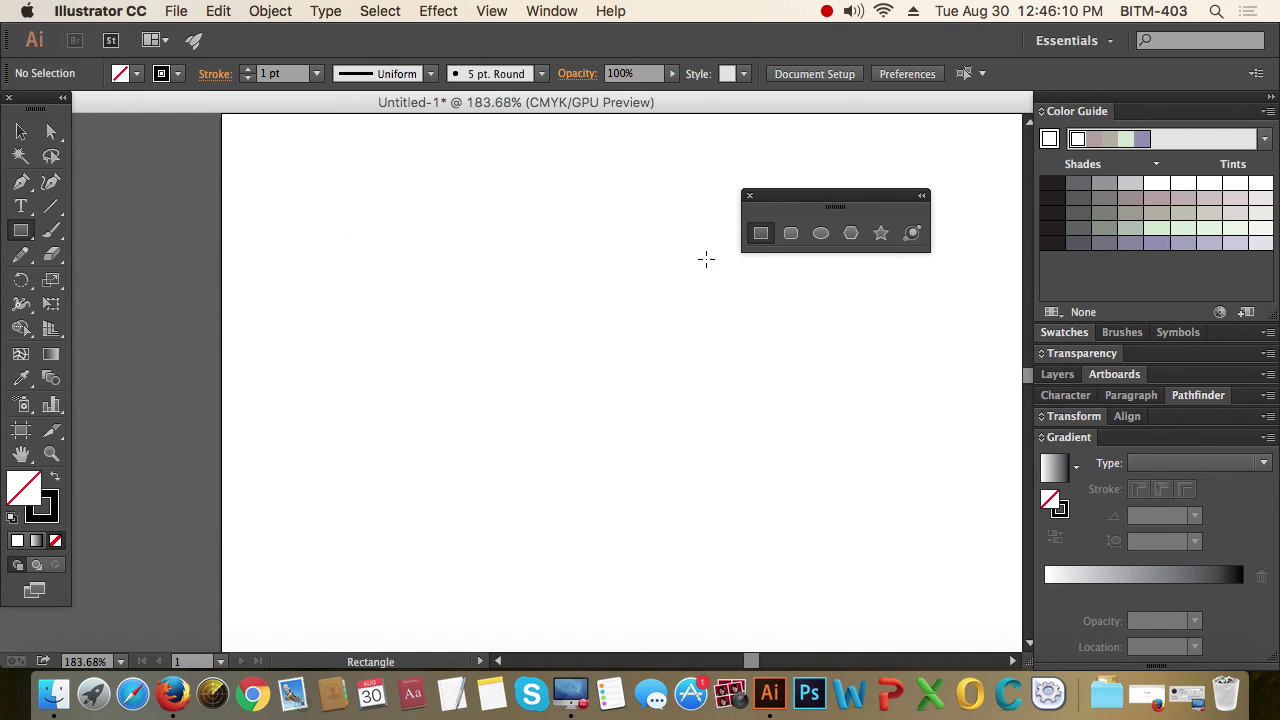
# Step: Draw a new square, round all four corners with a live-corner widget, then undo the rounding
pyautogui.moveTo(405, 240); pyautogui.dragTo(612, 455)
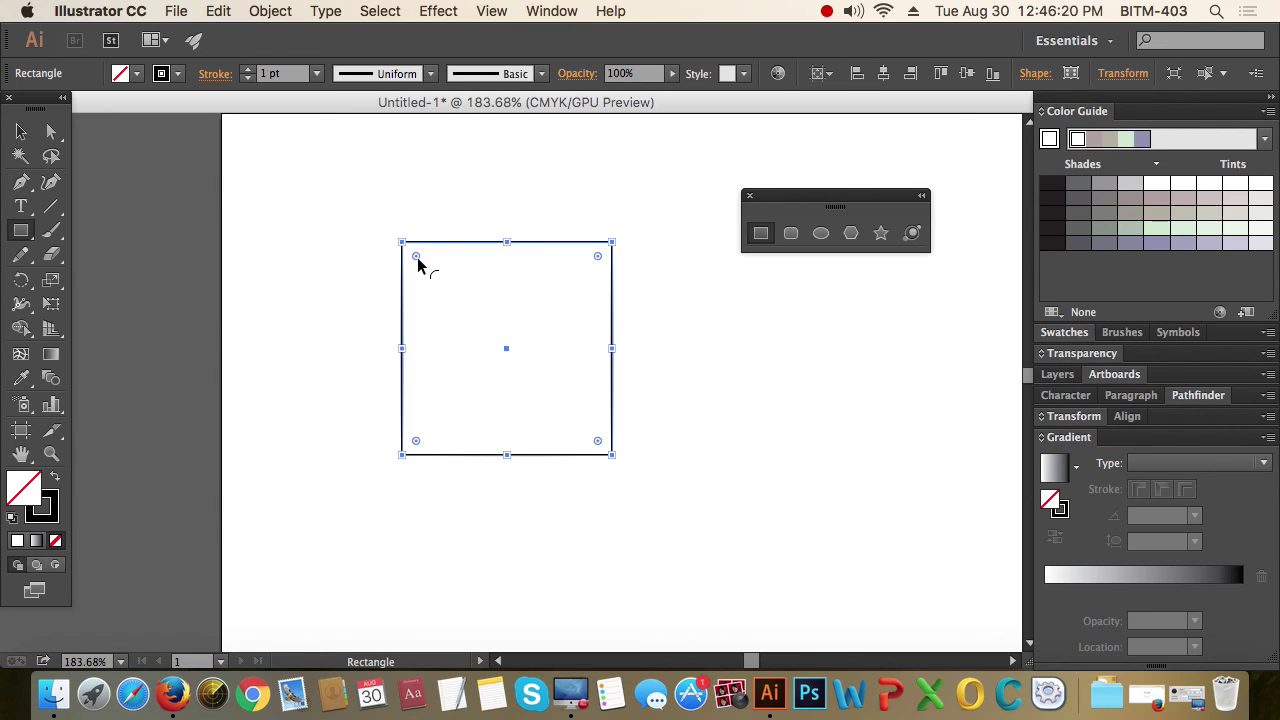
pyautogui.click(33, 131)
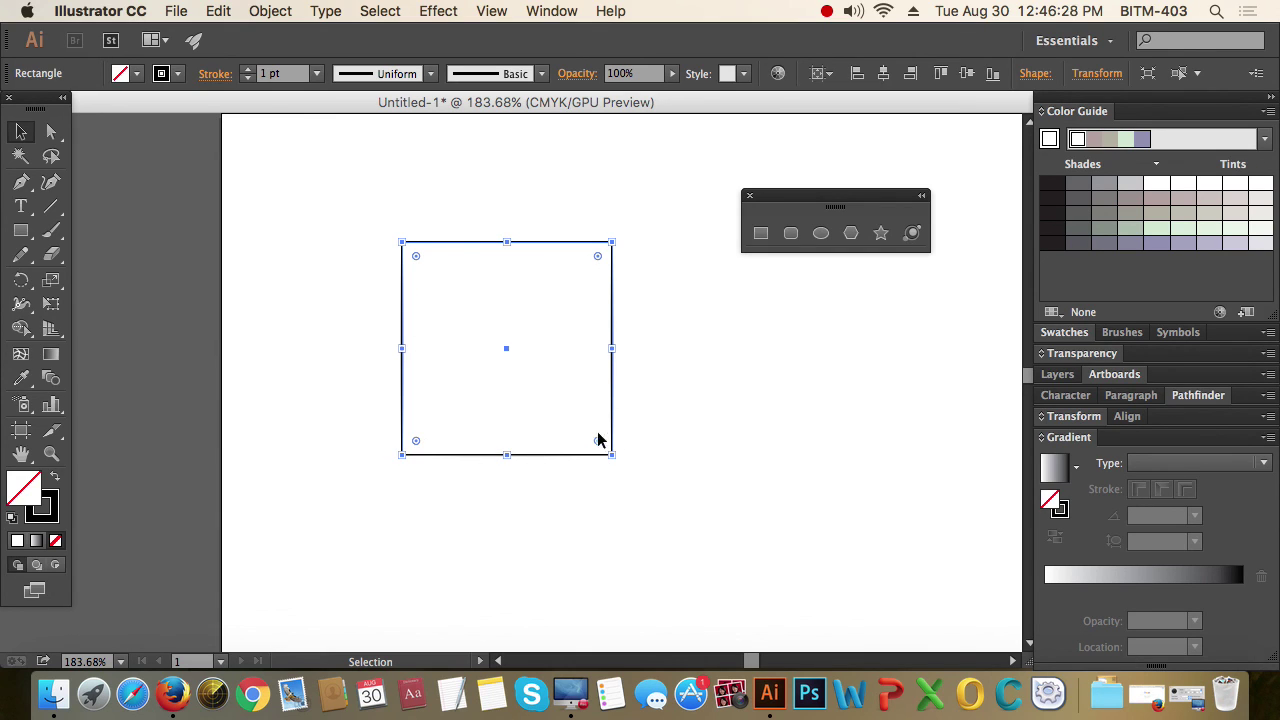
pyautogui.moveTo(416, 256); pyautogui.dragTo(450, 291)
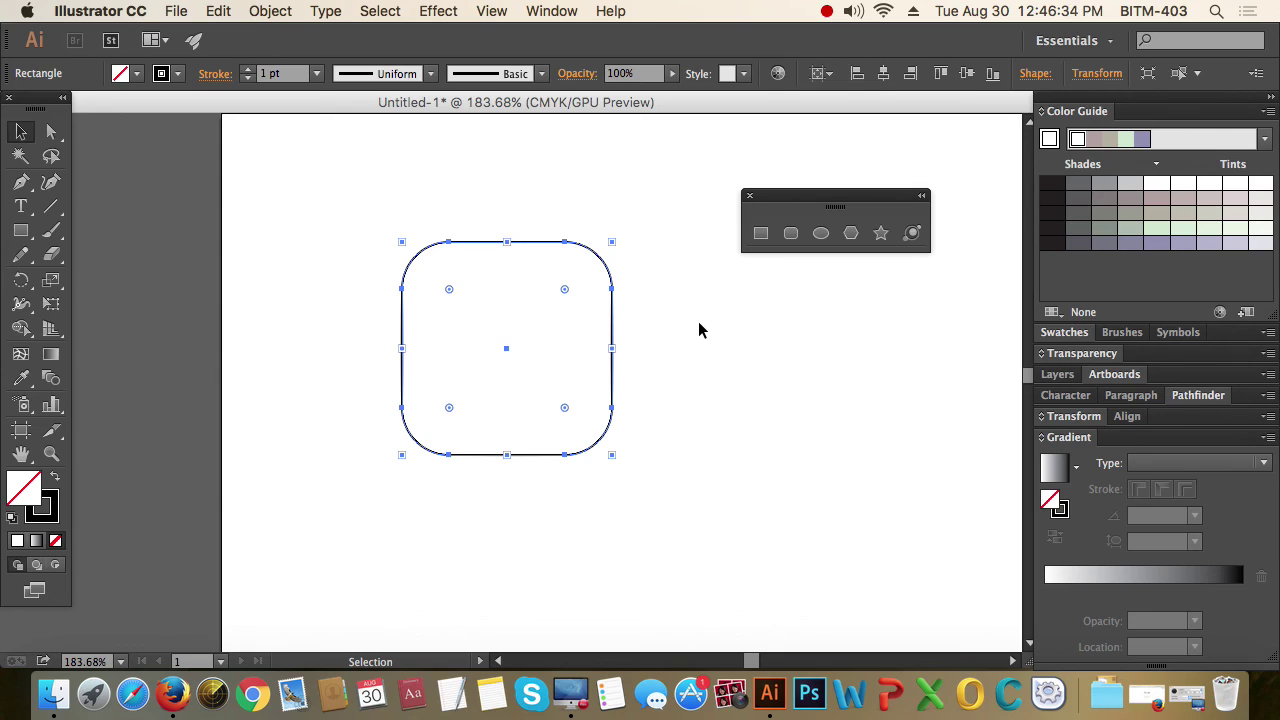
pyautogui.press('a')
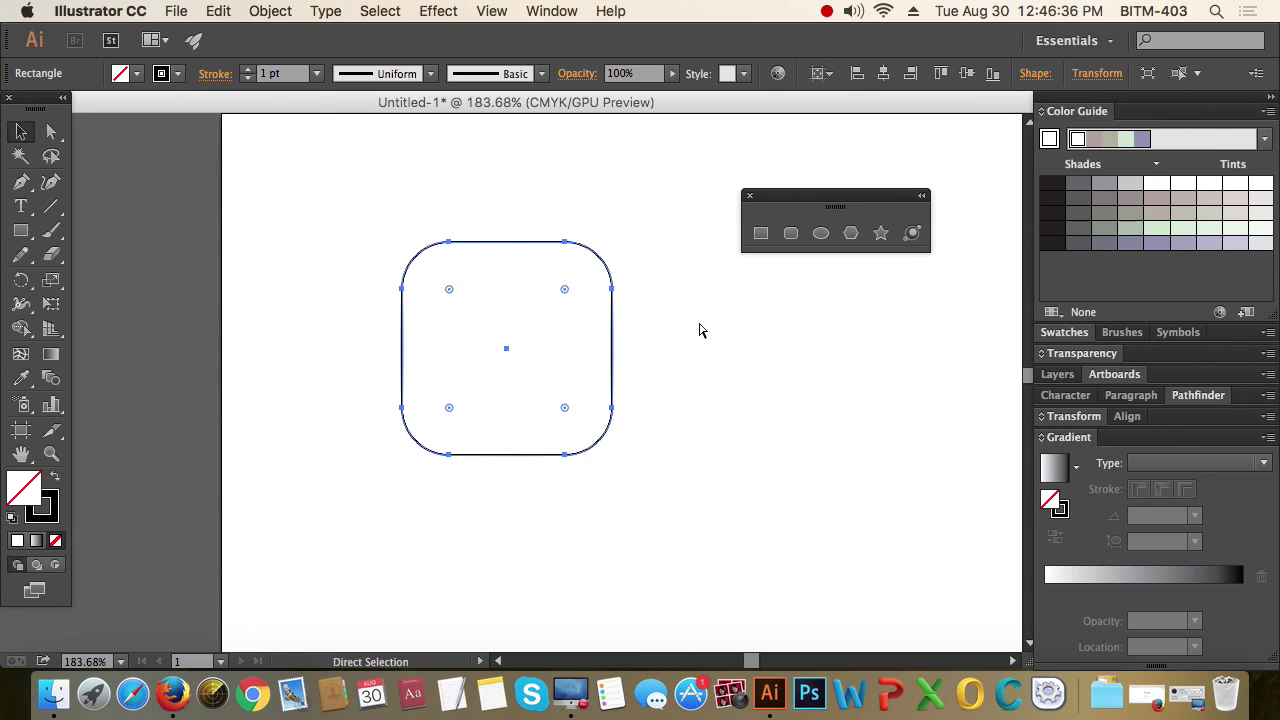
pyautogui.press('super+z')
pyautogui.press('v')
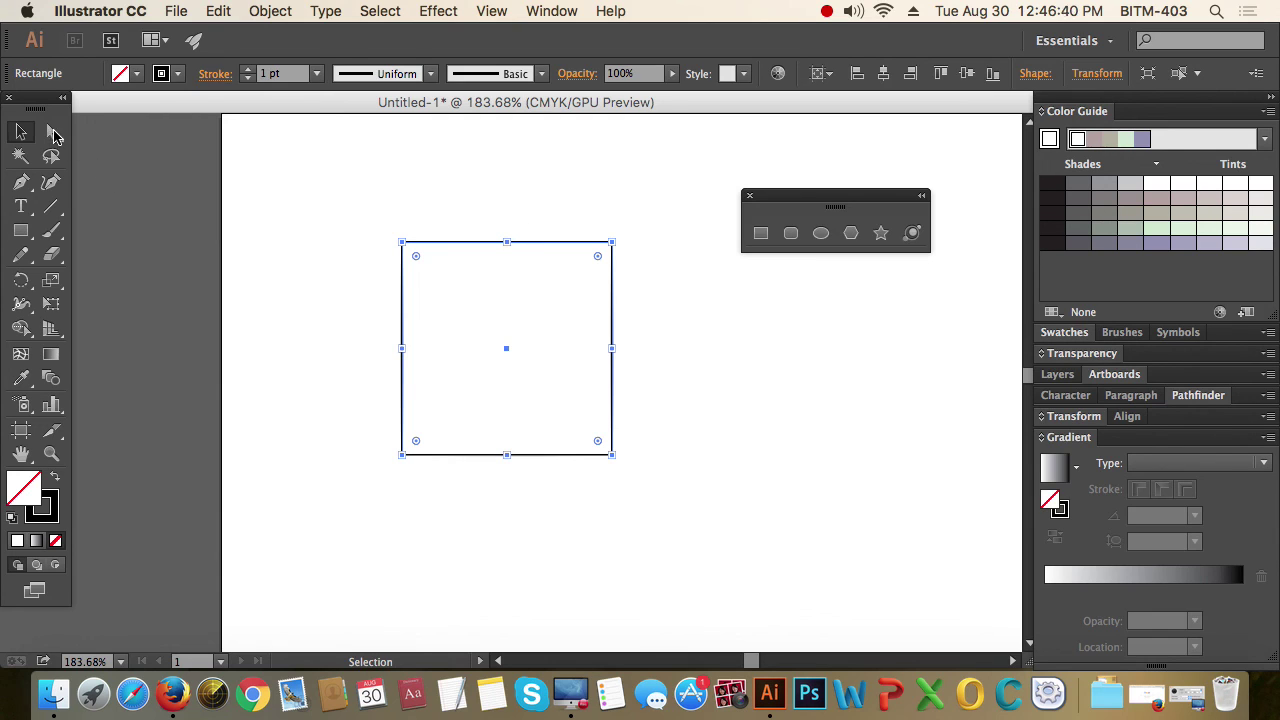
# Step: Round only the square's top-left and bottom-right corners, undoing a trial top-right rounding
pyautogui.click(61, 137)
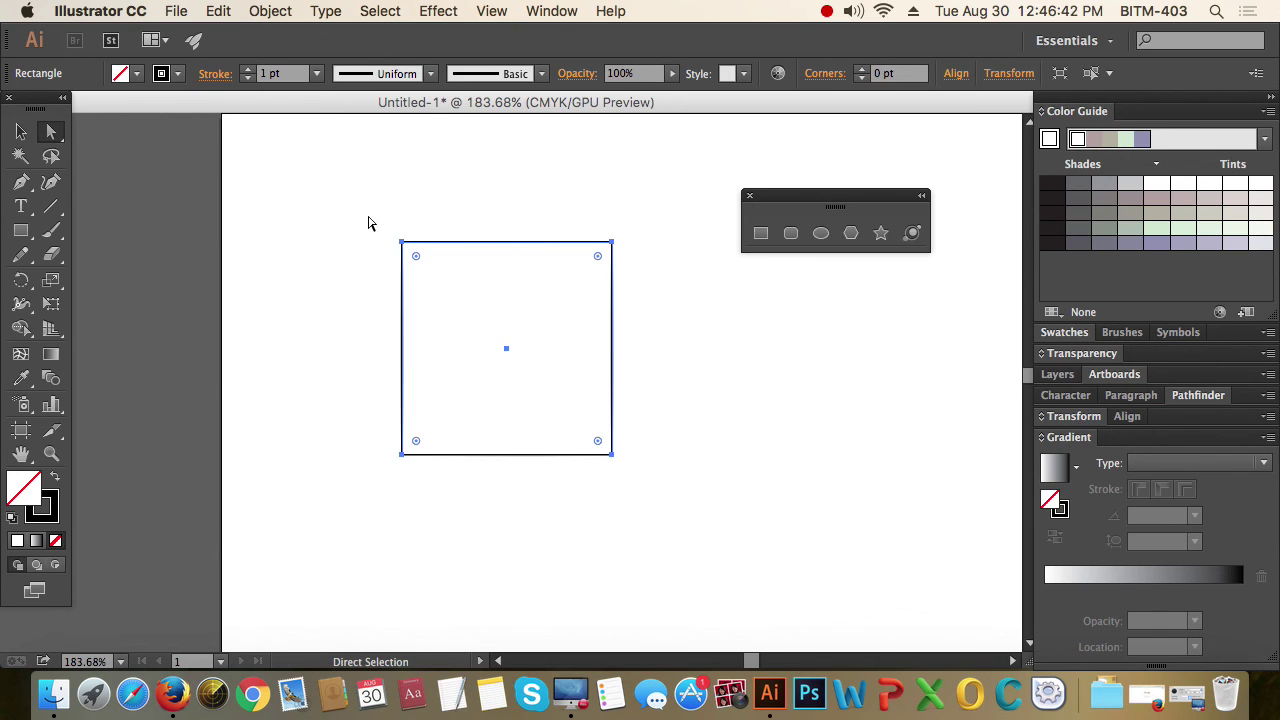
pyautogui.moveTo(368, 216); pyautogui.dragTo(421, 264)
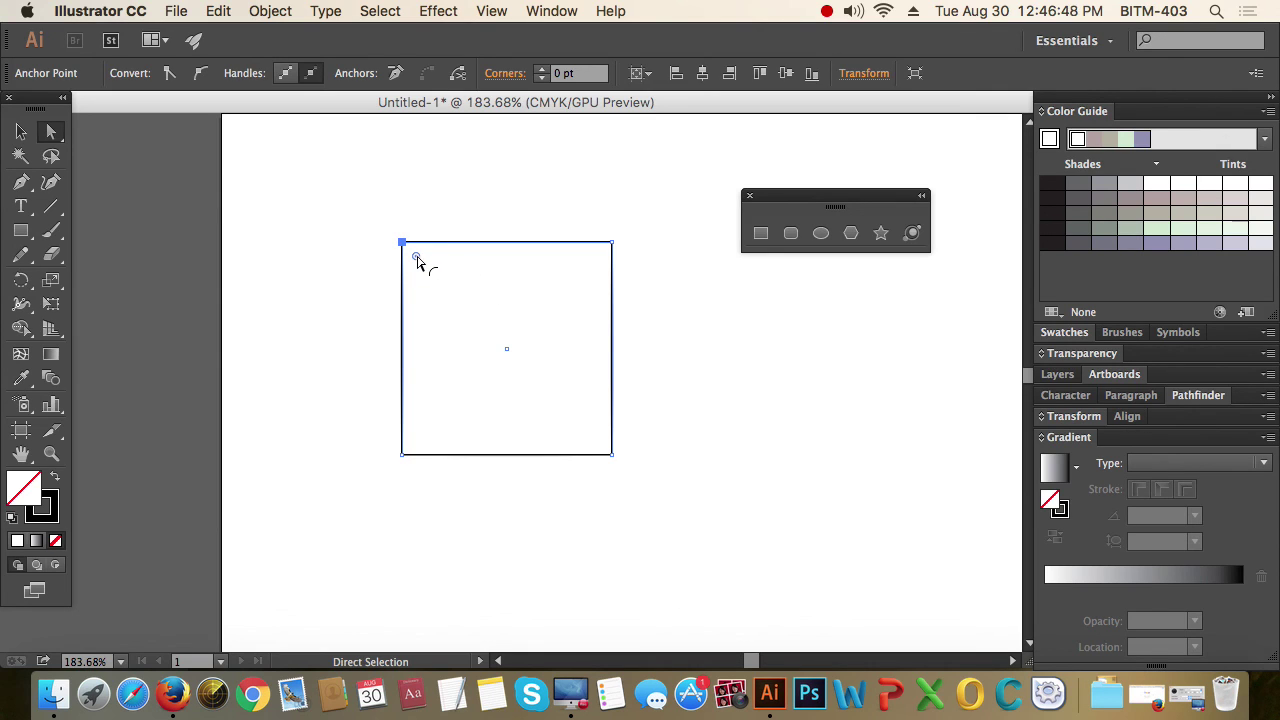
pyautogui.moveTo(417, 258); pyautogui.dragTo(456, 368)
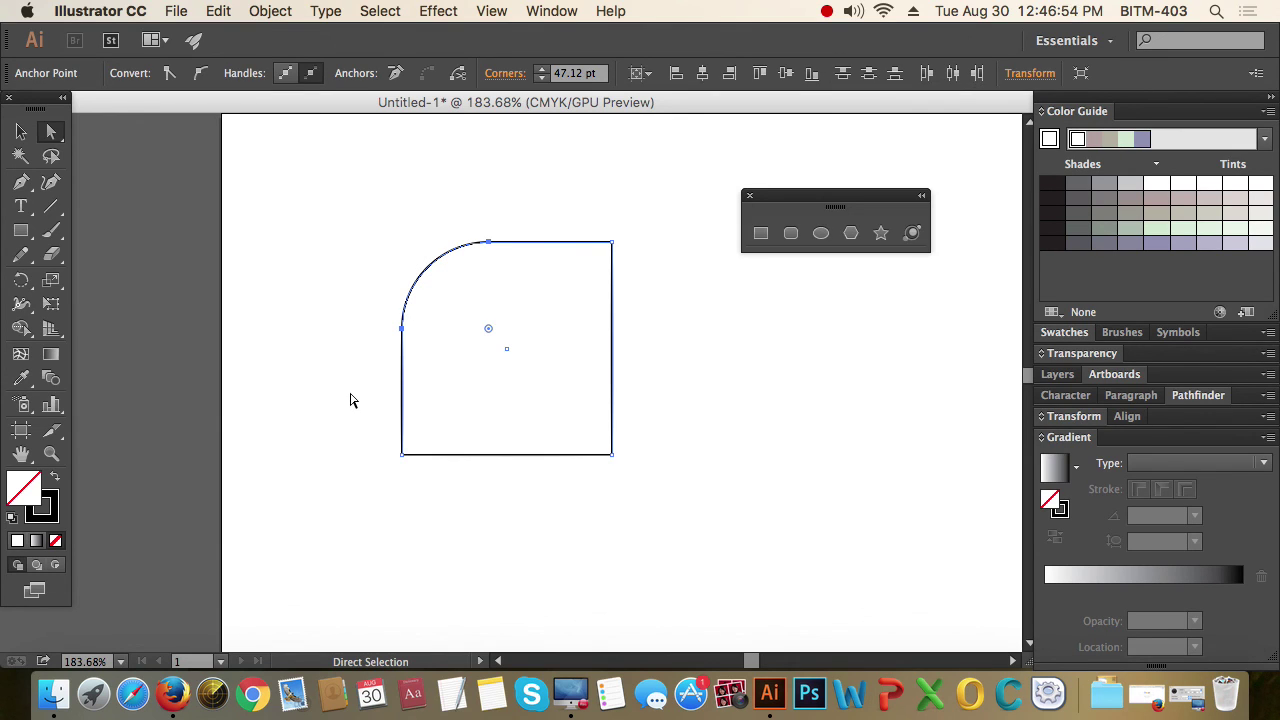
pyautogui.moveTo(636, 488); pyautogui.dragTo(518, 365)
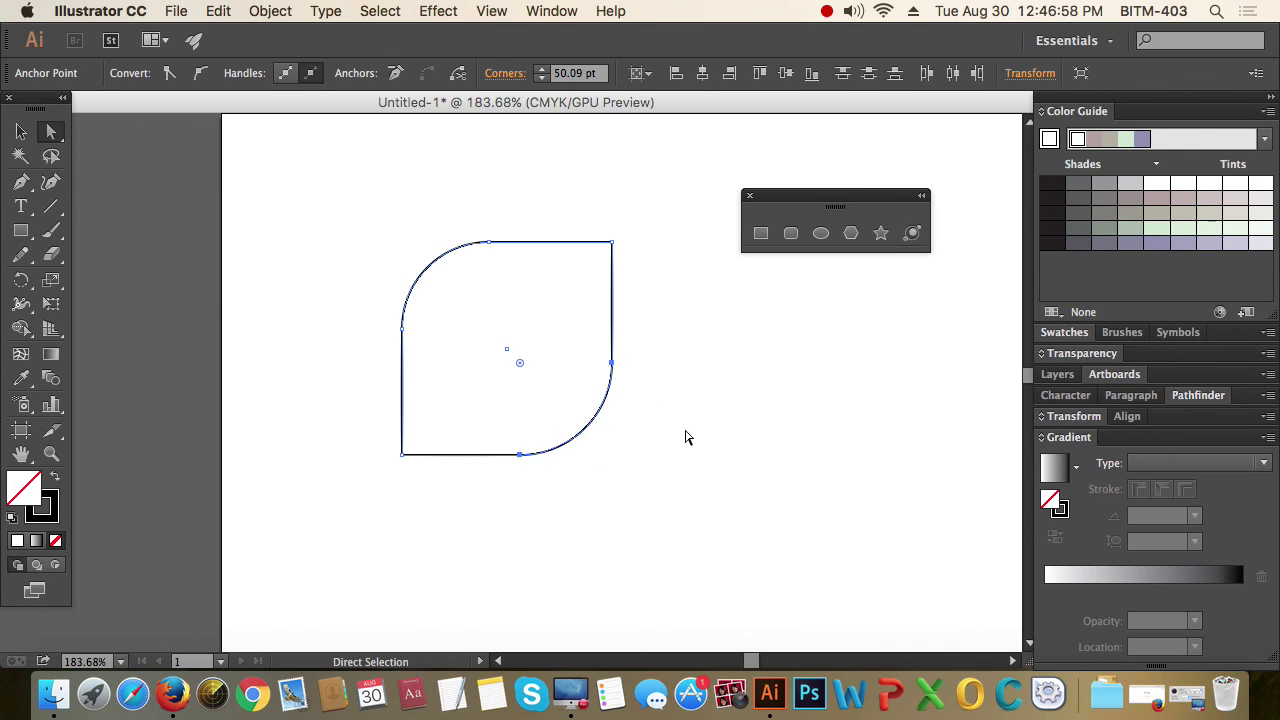
pyautogui.moveTo(643, 229); pyautogui.dragTo(490, 362)
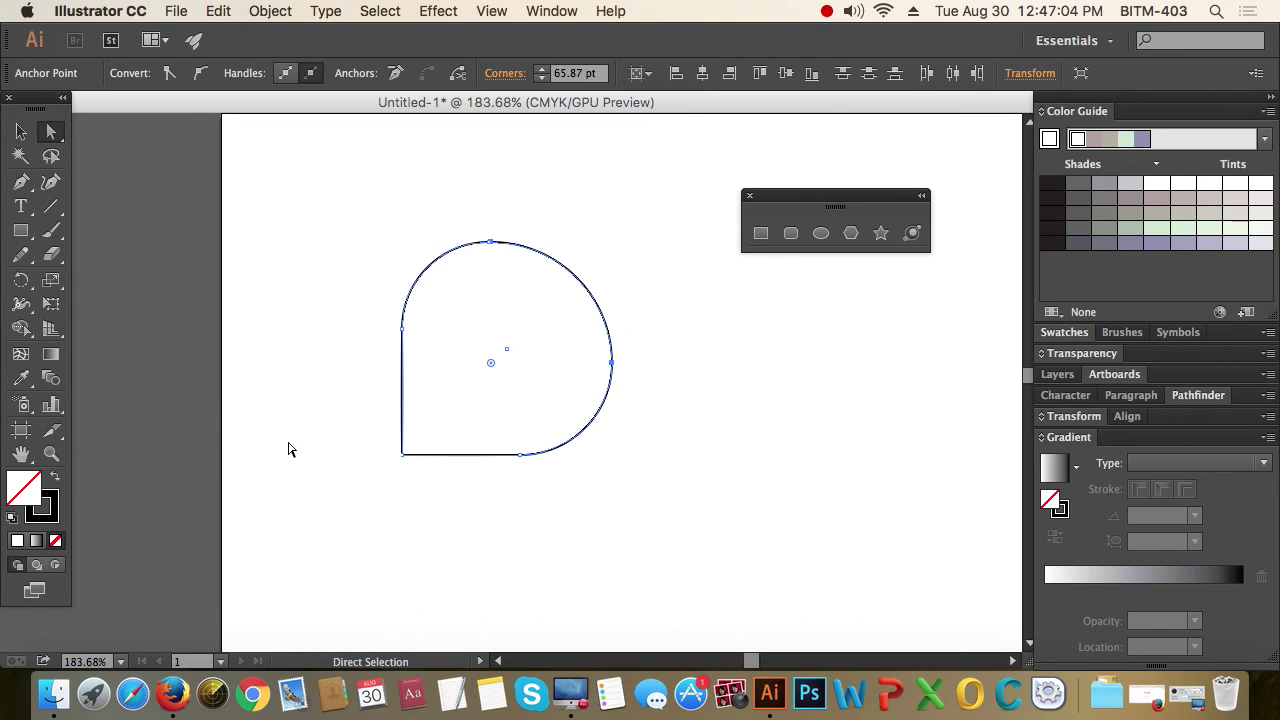
pyautogui.press('super+z')
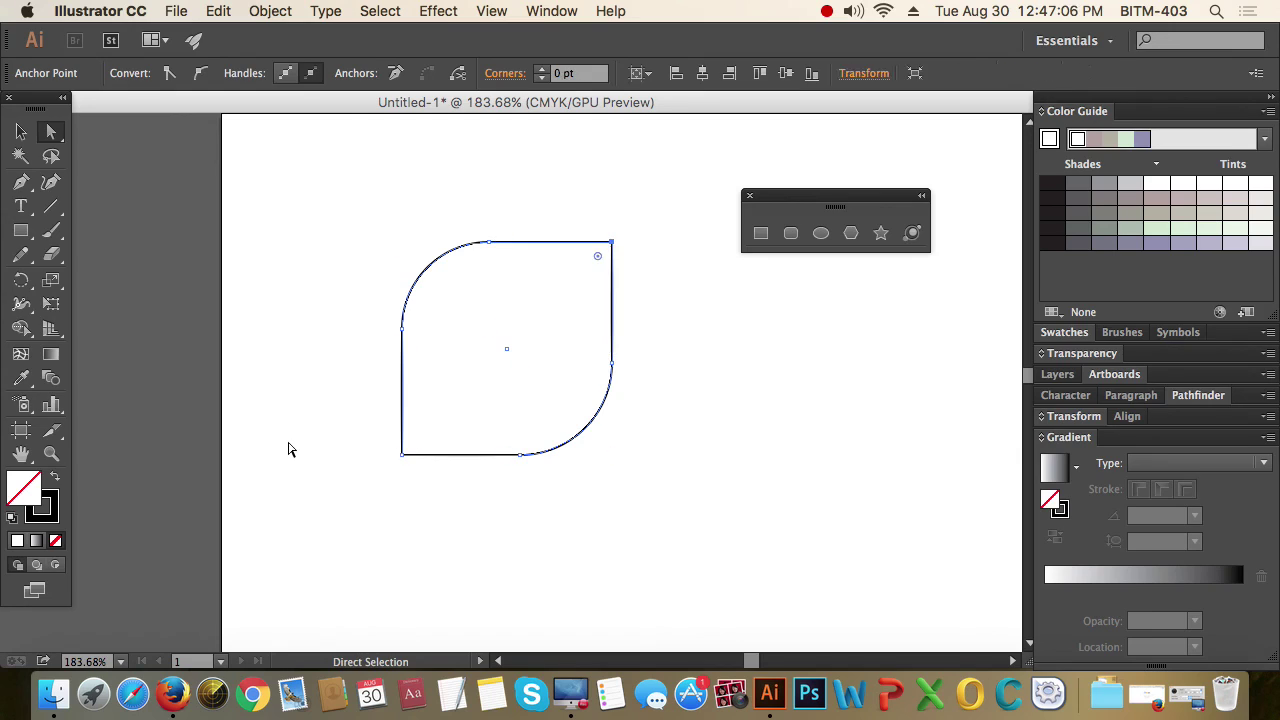